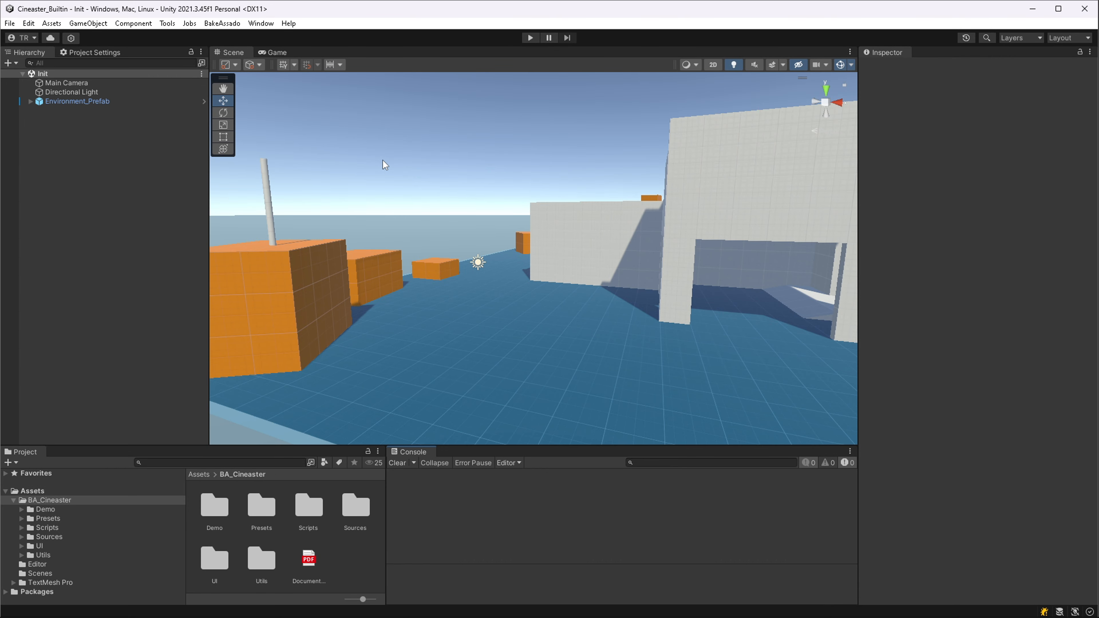
Open the Cineaster manager and initialize its director in the Init scene.
{"action": "left_click", "coordinate": [231, 25]}
{"action": "mouse_move", "coordinate": [243, 36]}
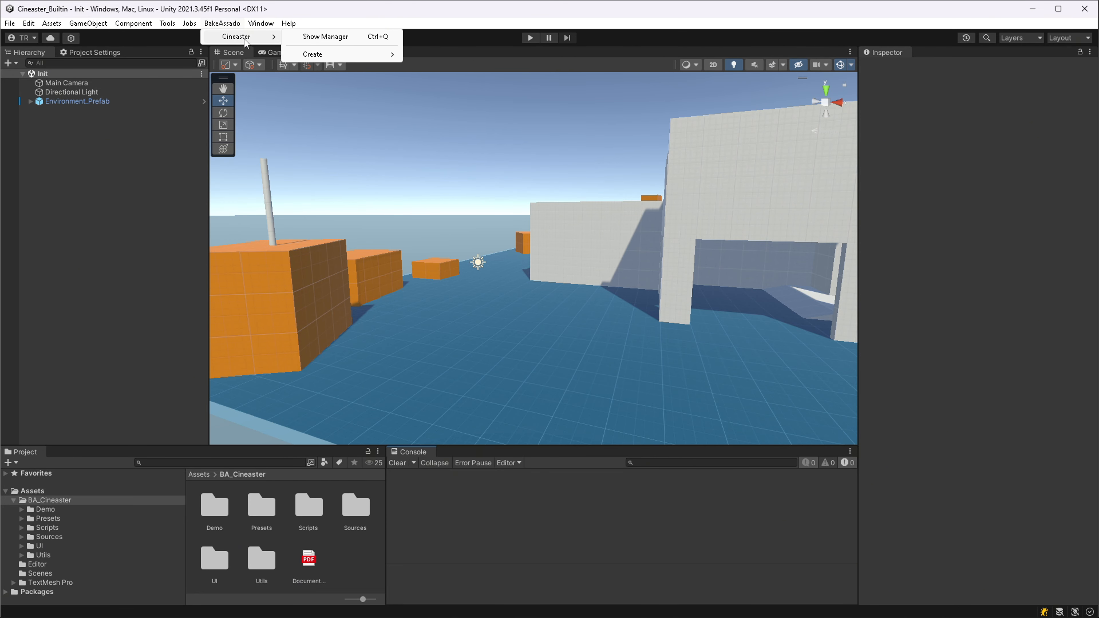
{"action": "left_click", "coordinate": [346, 38]}
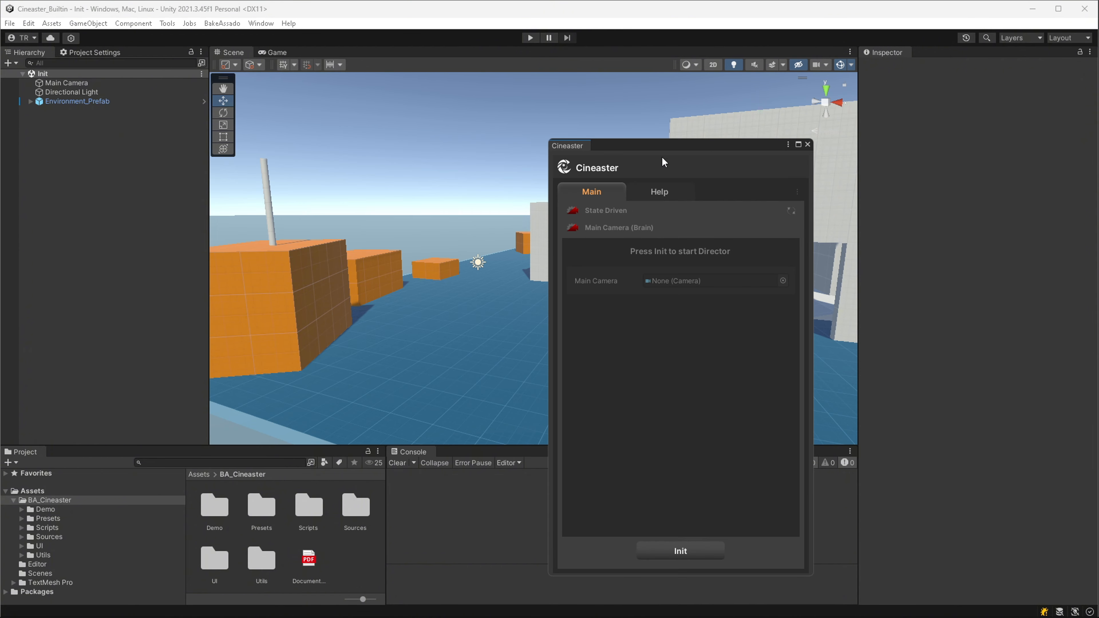
{"action": "left_click_drag", "start_coordinate": [666, 147], "coordinate": [697, 248]}
{"action": "left_click", "coordinate": [688, 561]}
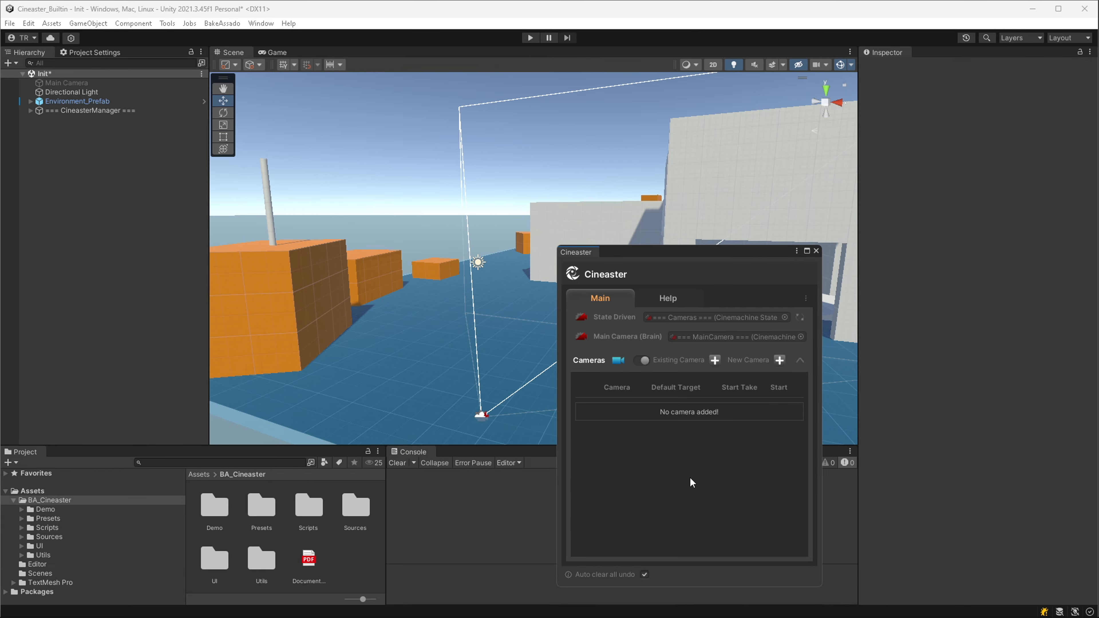
Inspect the CineasterManager object and its MainCamera, Cameras, Takes, Targets and Triggers children, along with the scene's original Main Camera.
{"action": "left_click", "coordinate": [47, 112]}
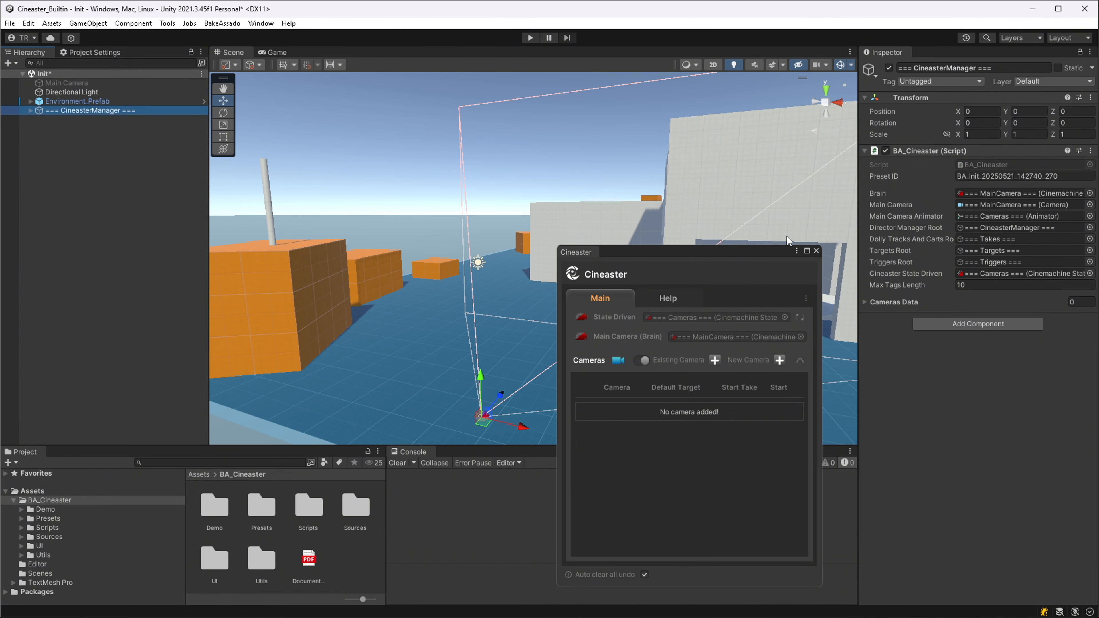
{"action": "left_click", "coordinate": [29, 111]}
{"action": "left_click", "coordinate": [54, 119]}
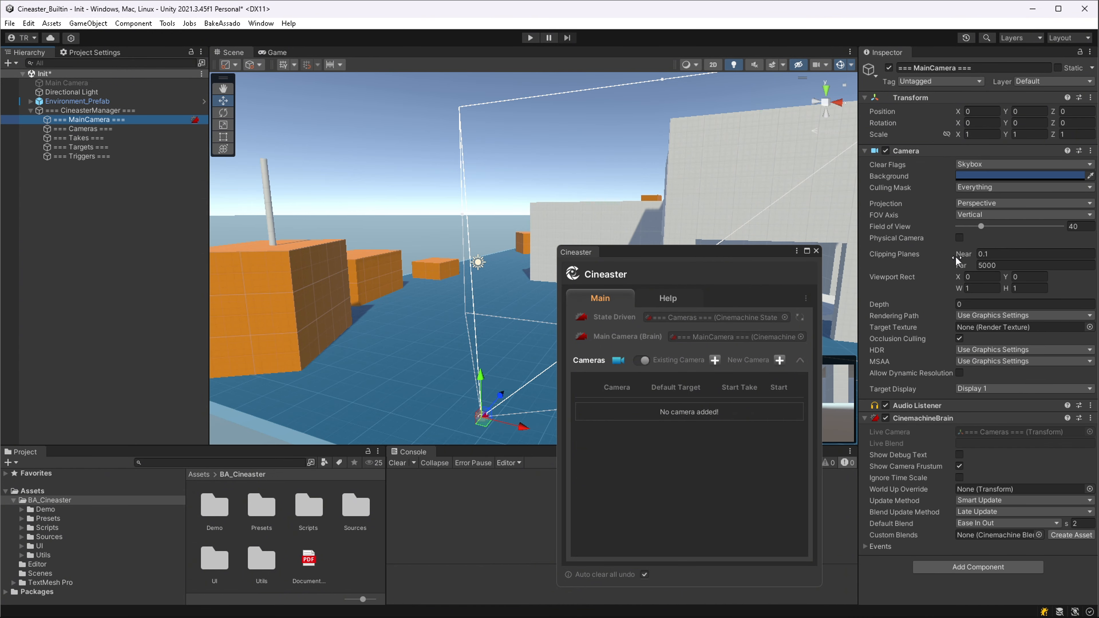
{"action": "middle_click_drag", "start_coordinate": [542, 270], "coordinate": [481, 270]}
{"action": "mouse_move", "coordinate": [433, 223]}
{"action": "right_mouse_down"}
{"action": "mouse_move", "coordinate": [441, 268]}
{"action": "mouse_move", "coordinate": [422, 229]}
{"action": "right_mouse_up"}
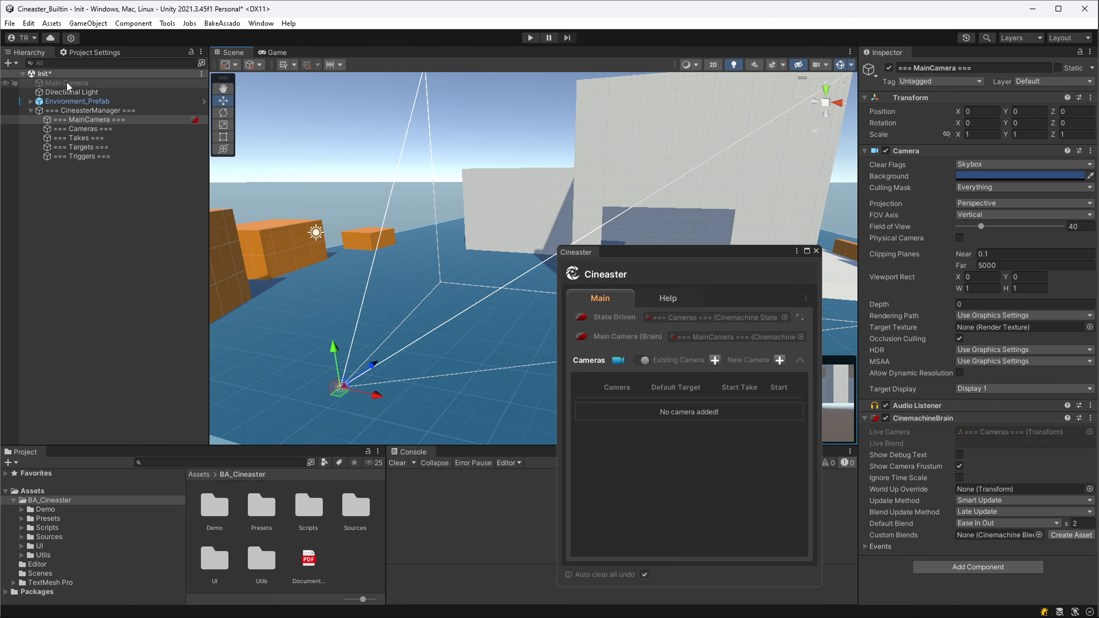
{"action": "left_click", "coordinate": [99, 83]}
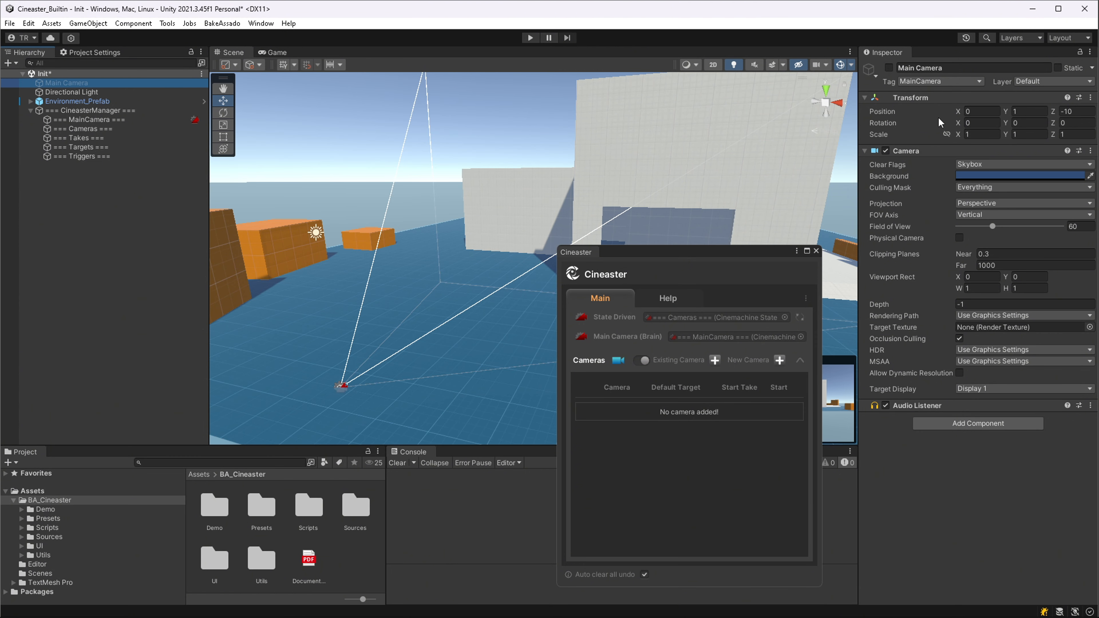
{"action": "left_click", "coordinate": [93, 129]}
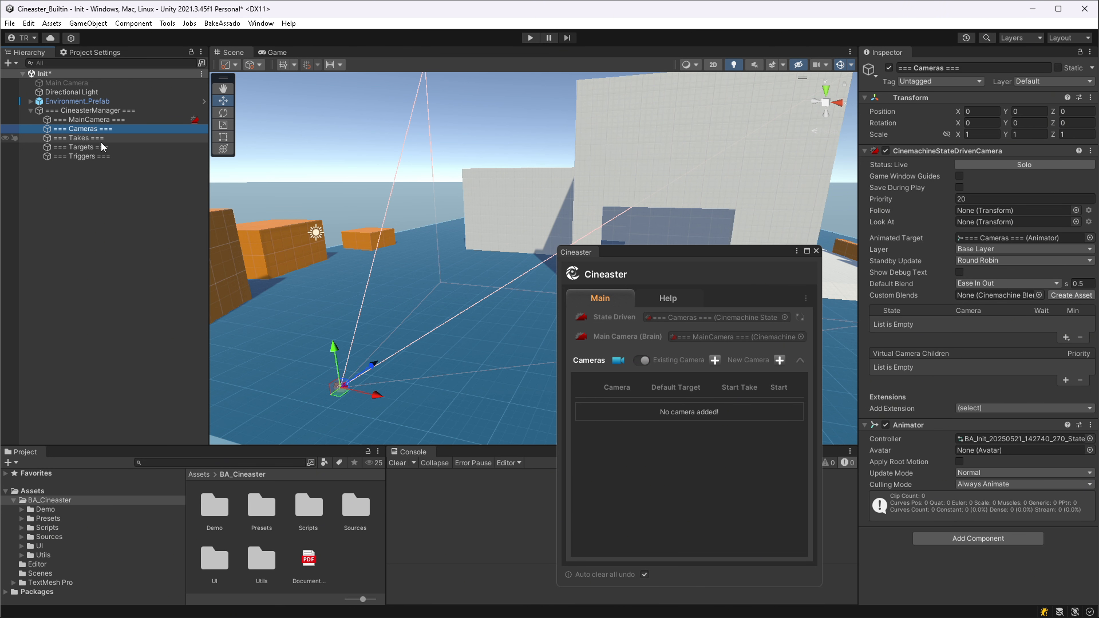
{"action": "left_click", "coordinate": [132, 138]}
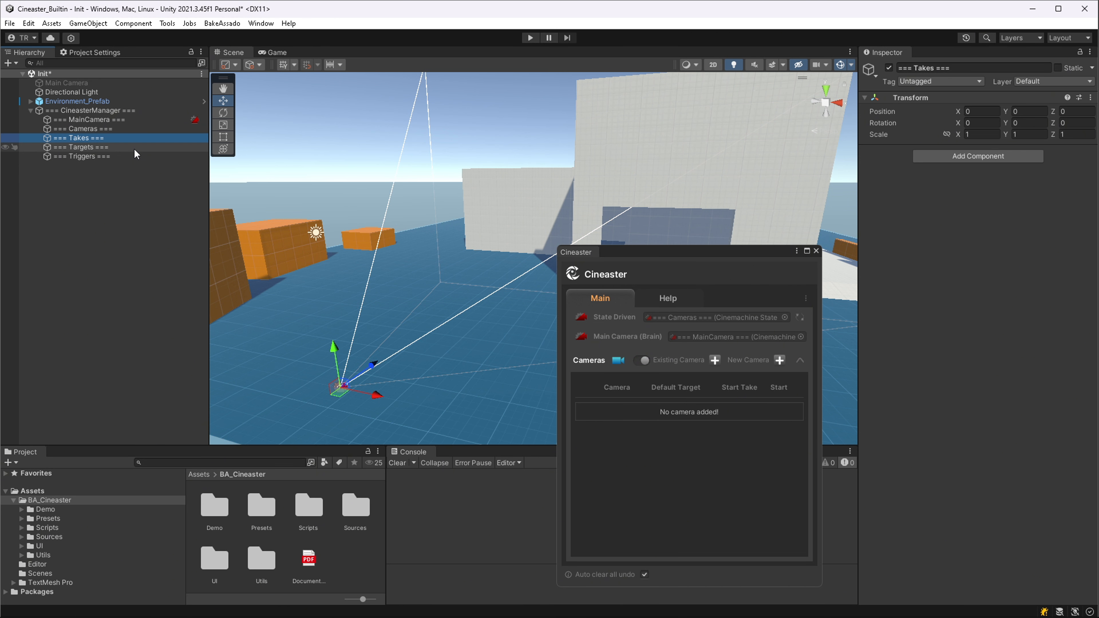
{"action": "left_click", "coordinate": [134, 147], "text": "ctrl"}
{"action": "left_click", "coordinate": [136, 158], "text": "ctrl"}
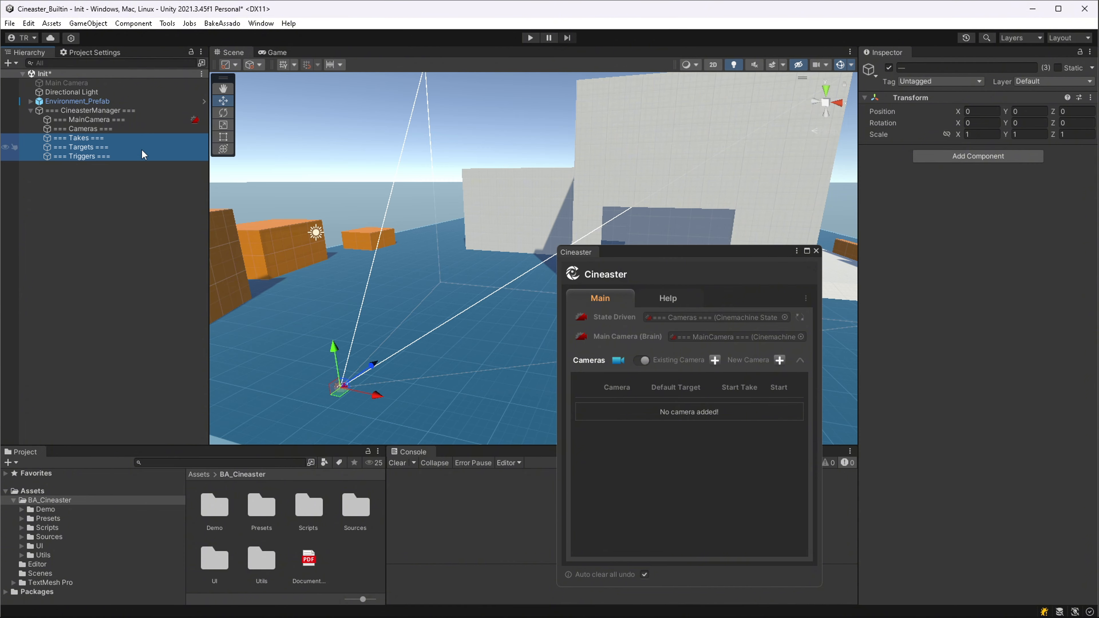
{"action": "left_click", "coordinate": [139, 155]}
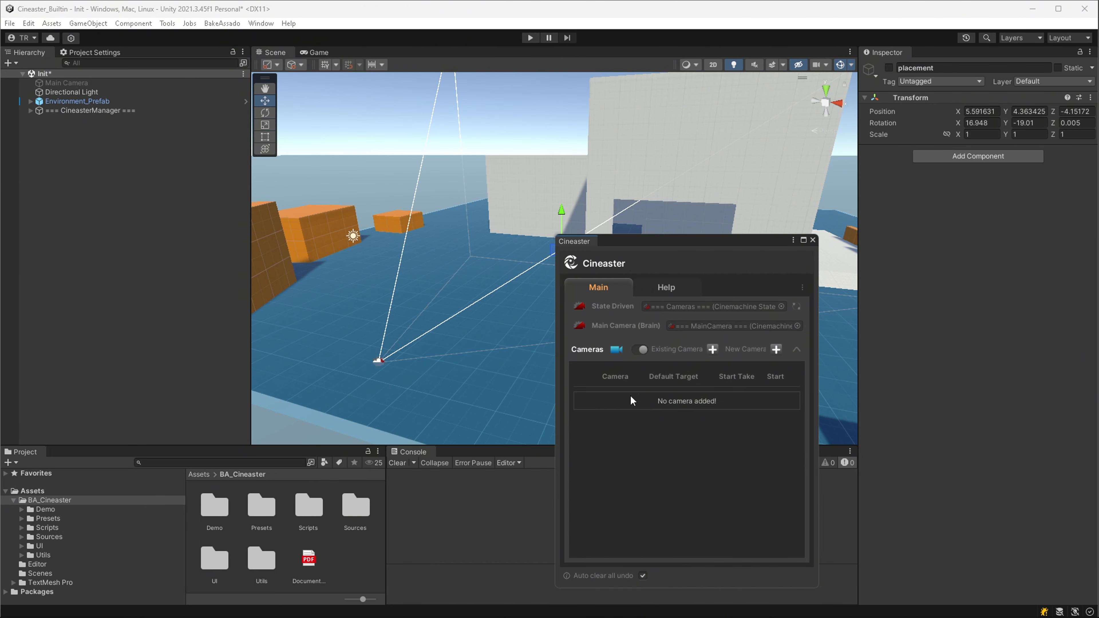
Add a new camera to the Cineaster camera list and select the camera and its default target in the scene.
{"action": "left_click", "coordinate": [776, 349]}
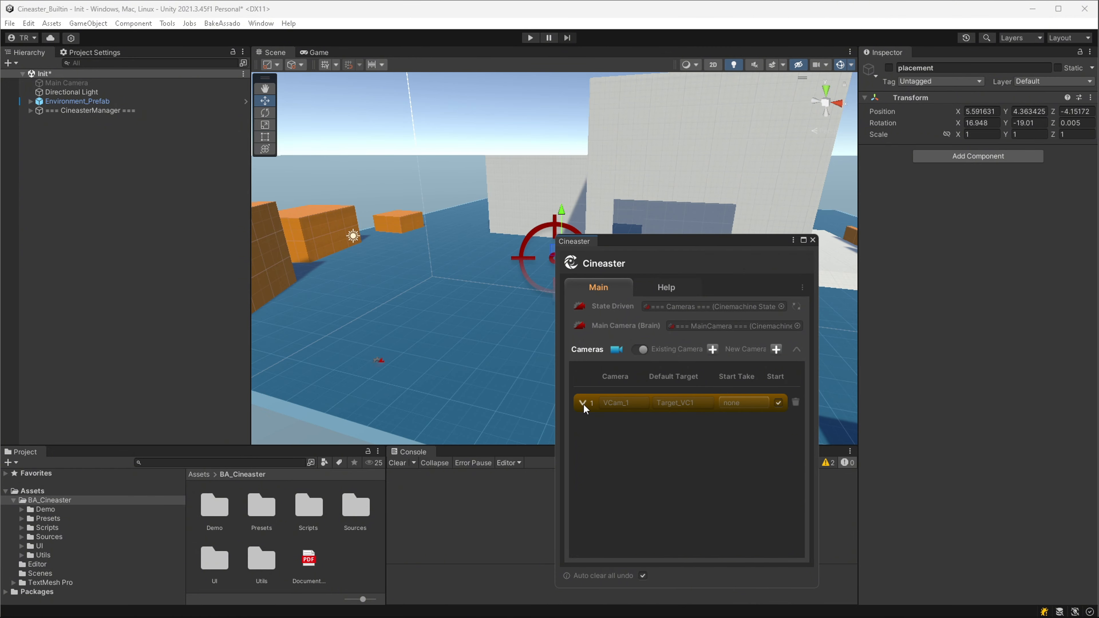
{"action": "left_click", "coordinate": [583, 403]}
{"action": "left_click", "coordinate": [585, 403]}
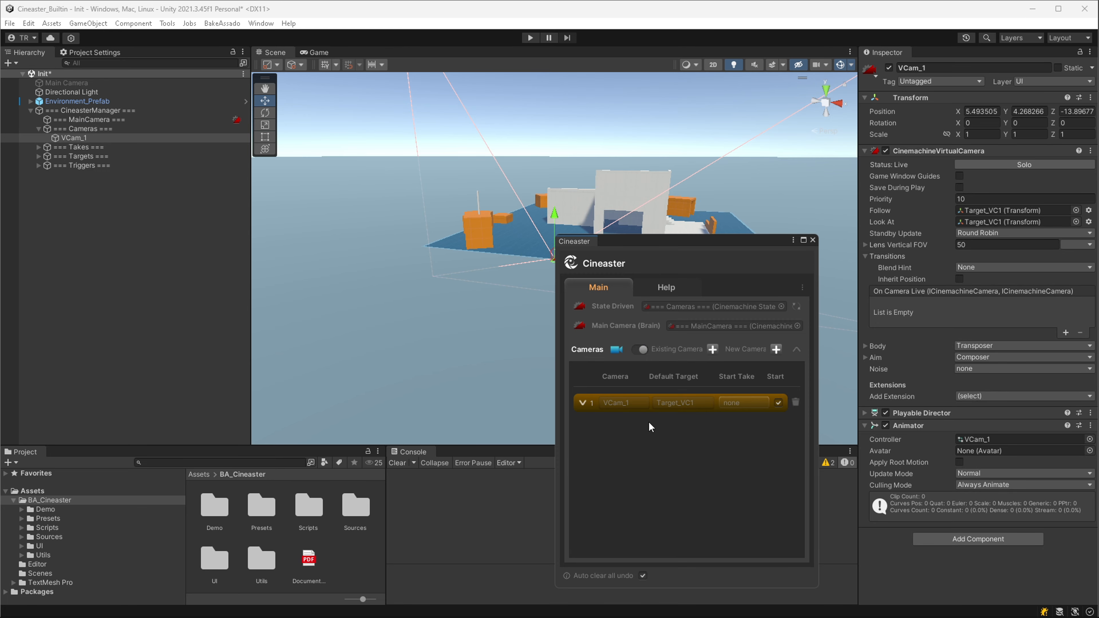
{"action": "left_click", "coordinate": [675, 403]}
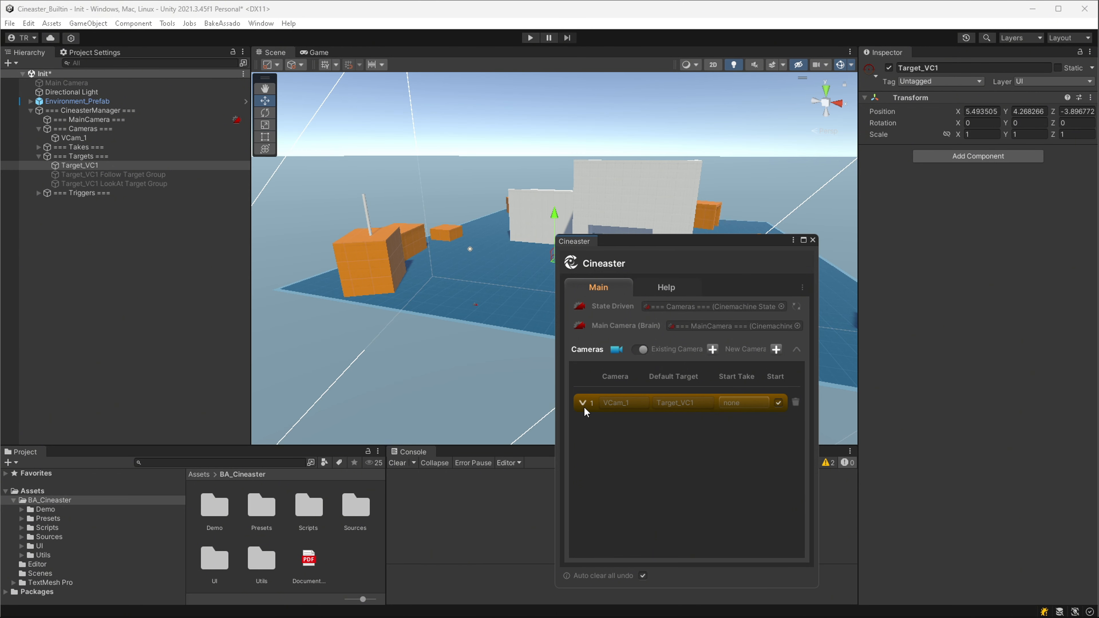
Add and select a second camera, trying it as the start camera before making VCam_1 the start camera again.
{"action": "left_click", "coordinate": [775, 349]}
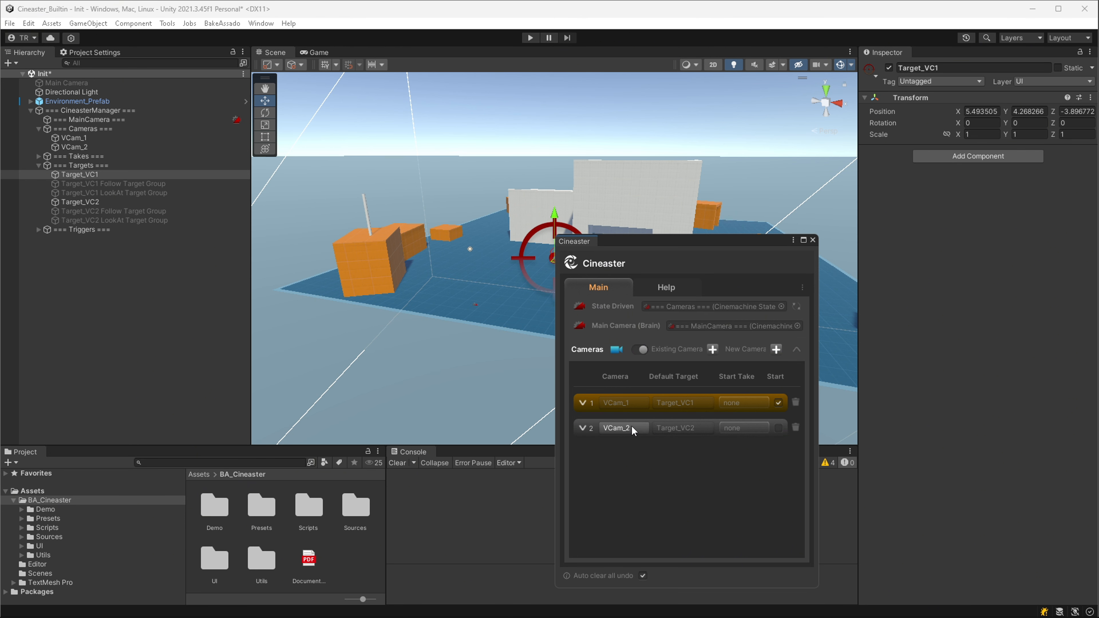
{"action": "left_click", "coordinate": [632, 428]}
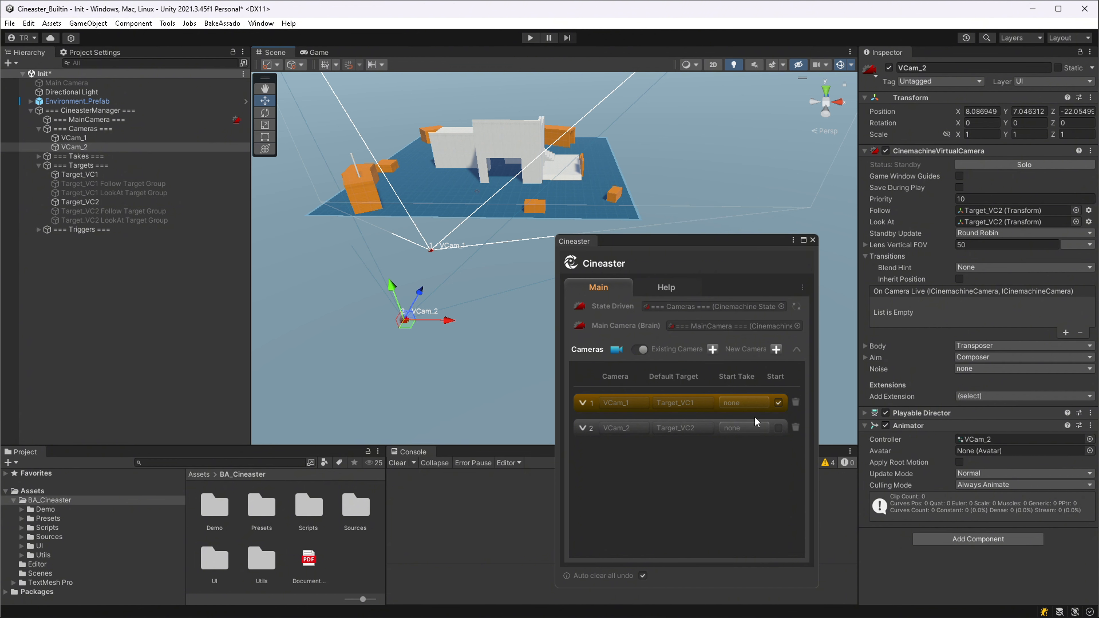
{"action": "left_click", "coordinate": [778, 427]}
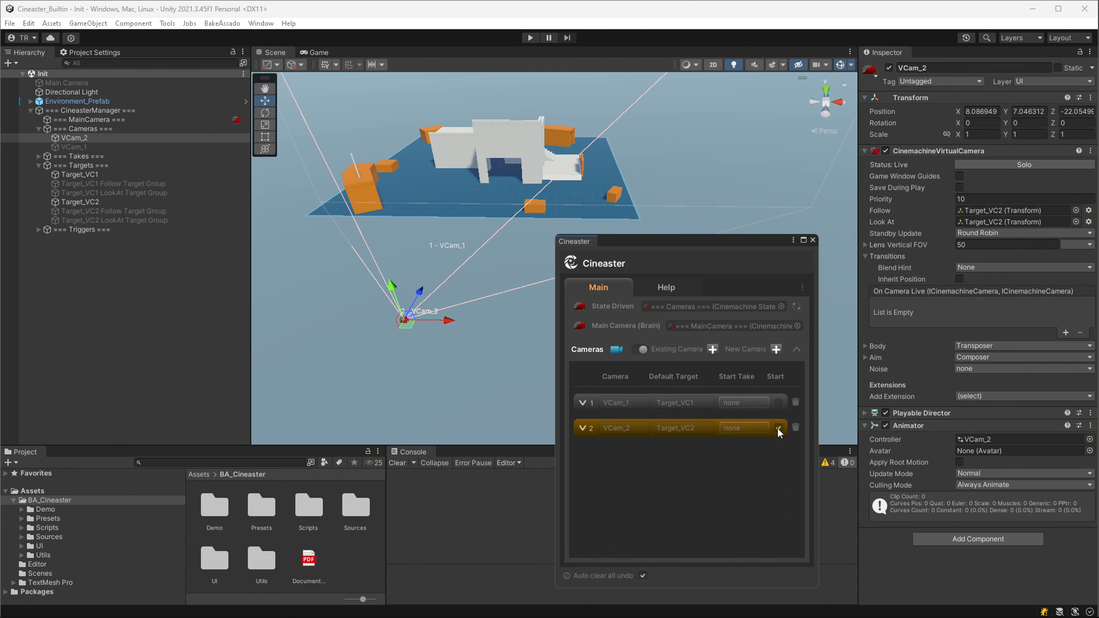
{"action": "left_click", "coordinate": [779, 403]}
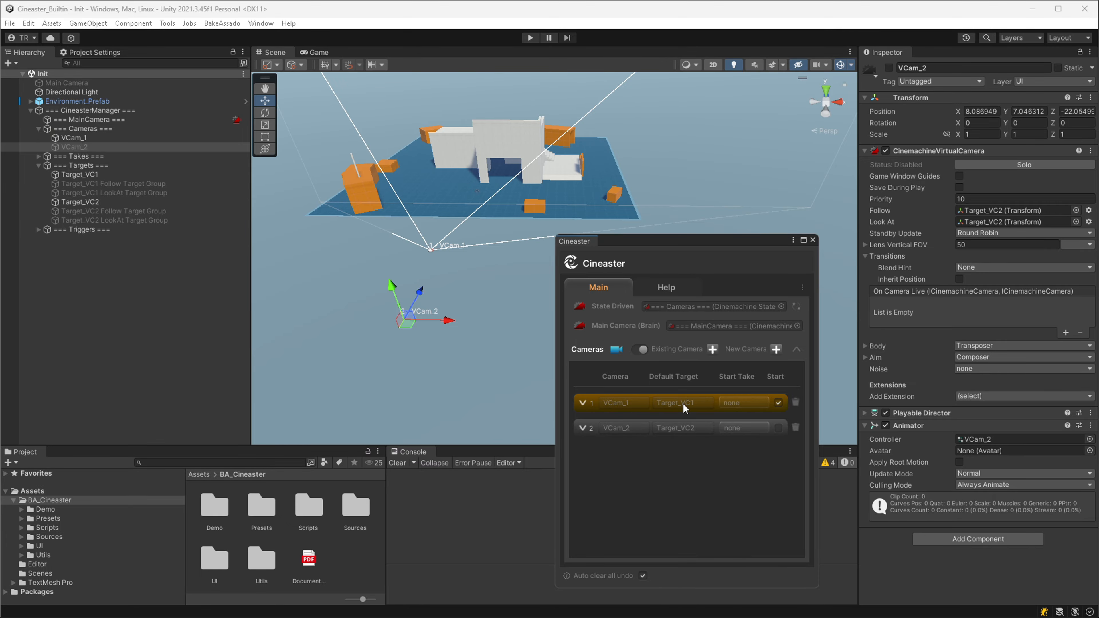
Expand VCam_1's settings and locate its virtual camera, the state-driven camera and the main camera brain in the scene.
{"action": "left_click", "coordinate": [583, 403]}
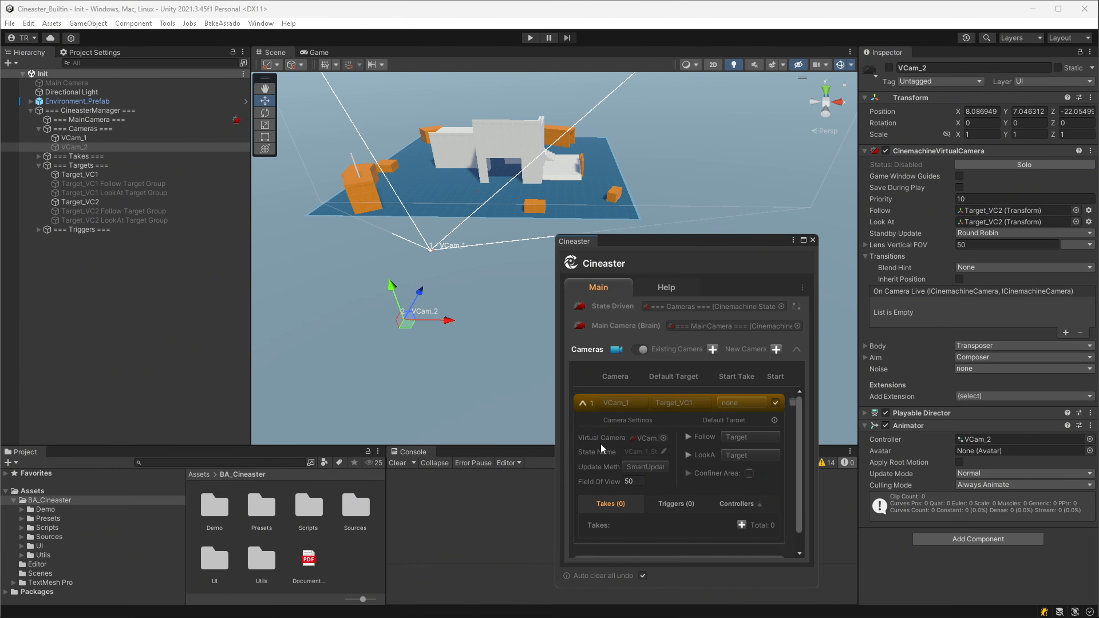
{"action": "left_click", "coordinate": [646, 438]}
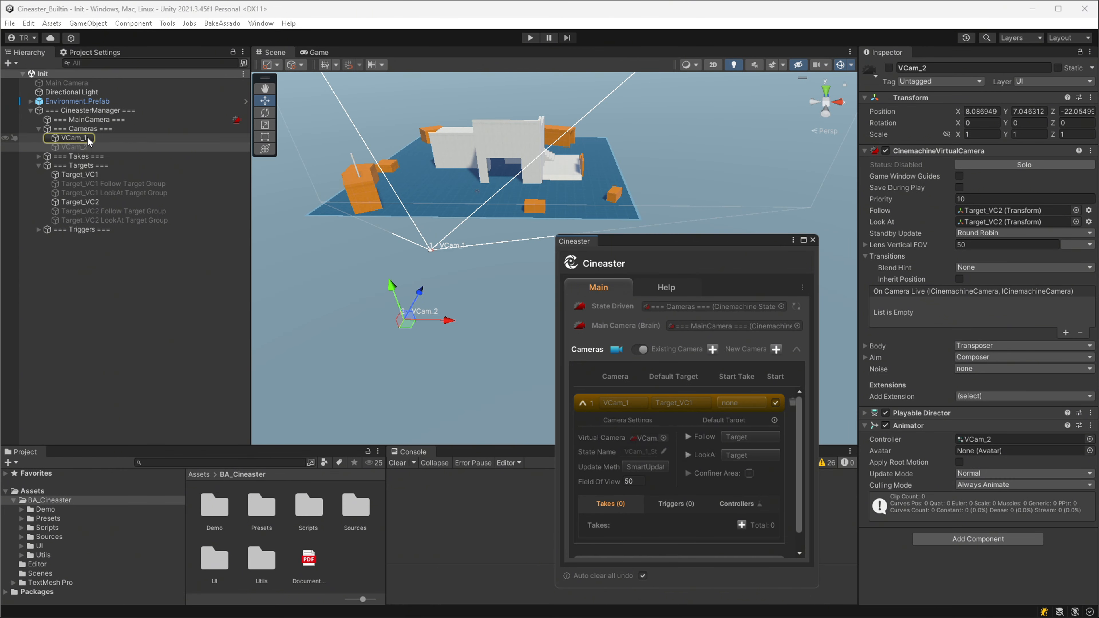
{"action": "double_click", "coordinate": [712, 307]}
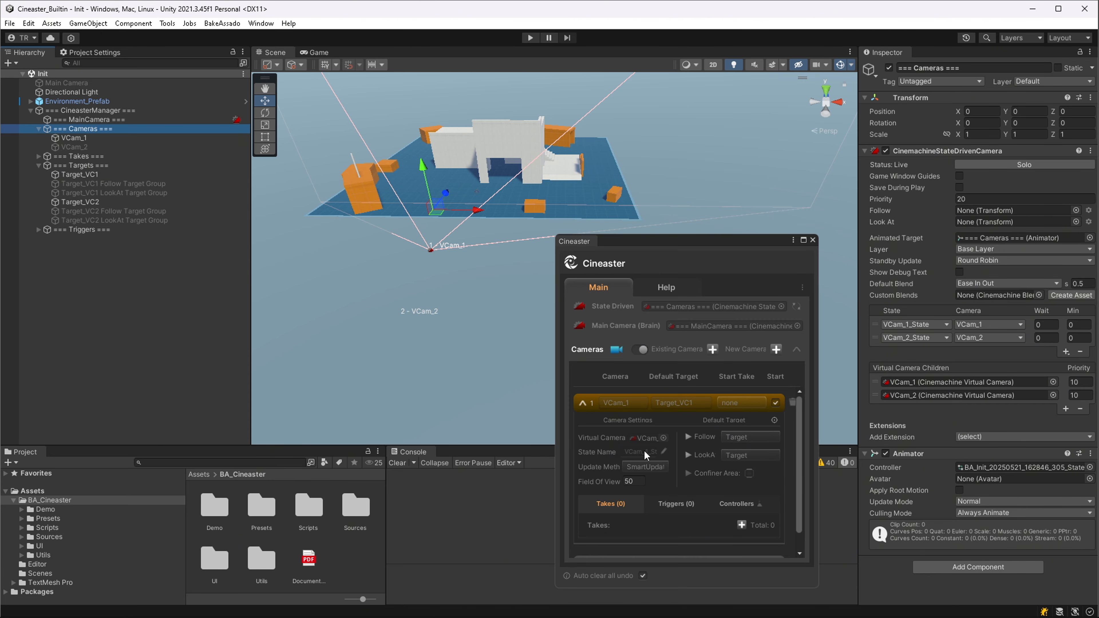
{"action": "left_click", "coordinate": [634, 467]}
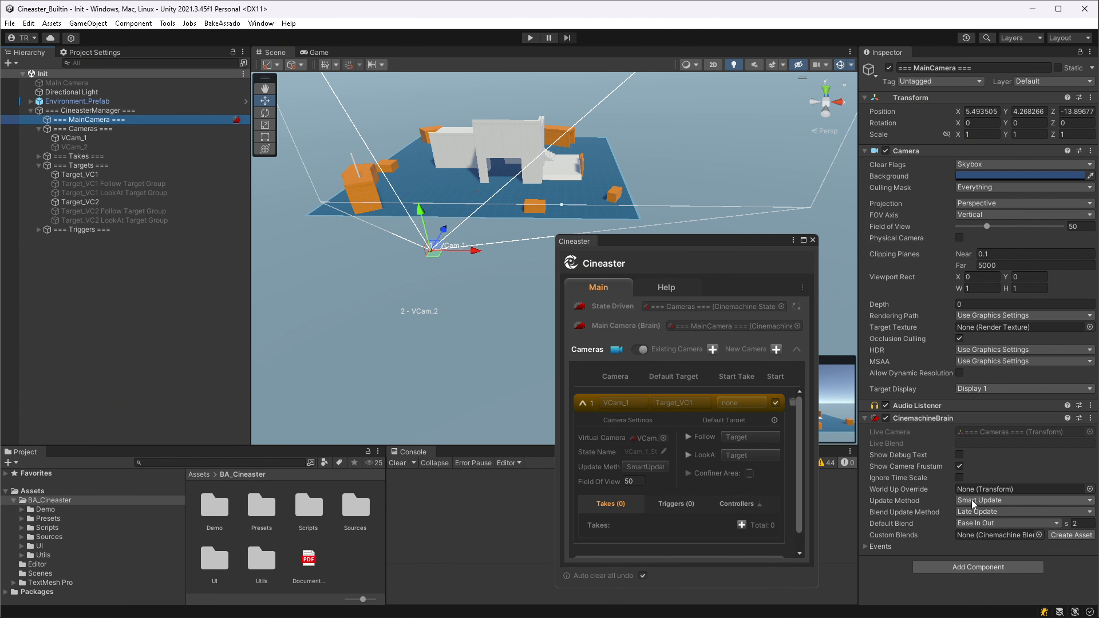
Try the LateUpdate update method in VCam_1's settings and return it to SmartUpdate.
{"action": "left_click", "coordinate": [653, 465]}
{"action": "left_click", "coordinate": [654, 468]}
{"action": "left_click", "coordinate": [664, 494]}
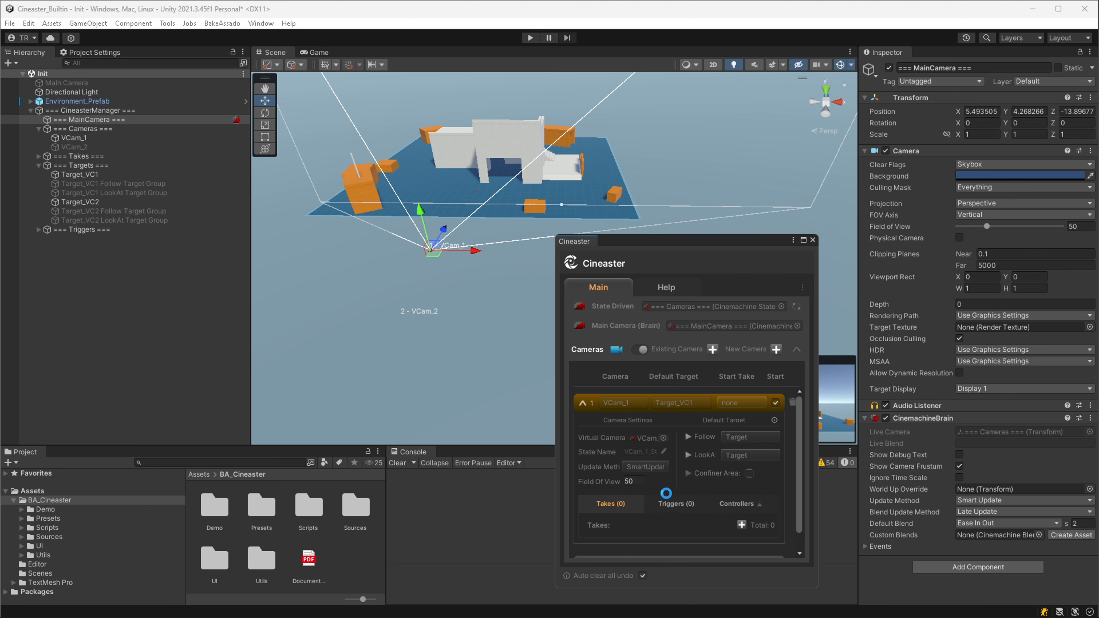
{"action": "left_click", "coordinate": [657, 468]}
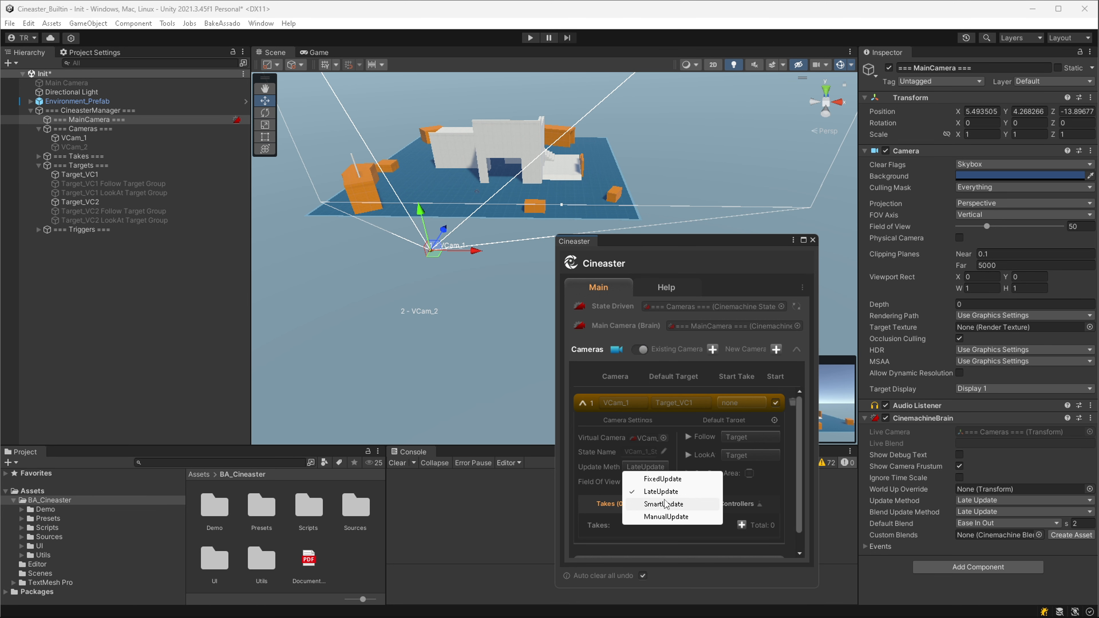
{"action": "left_click", "coordinate": [666, 503]}
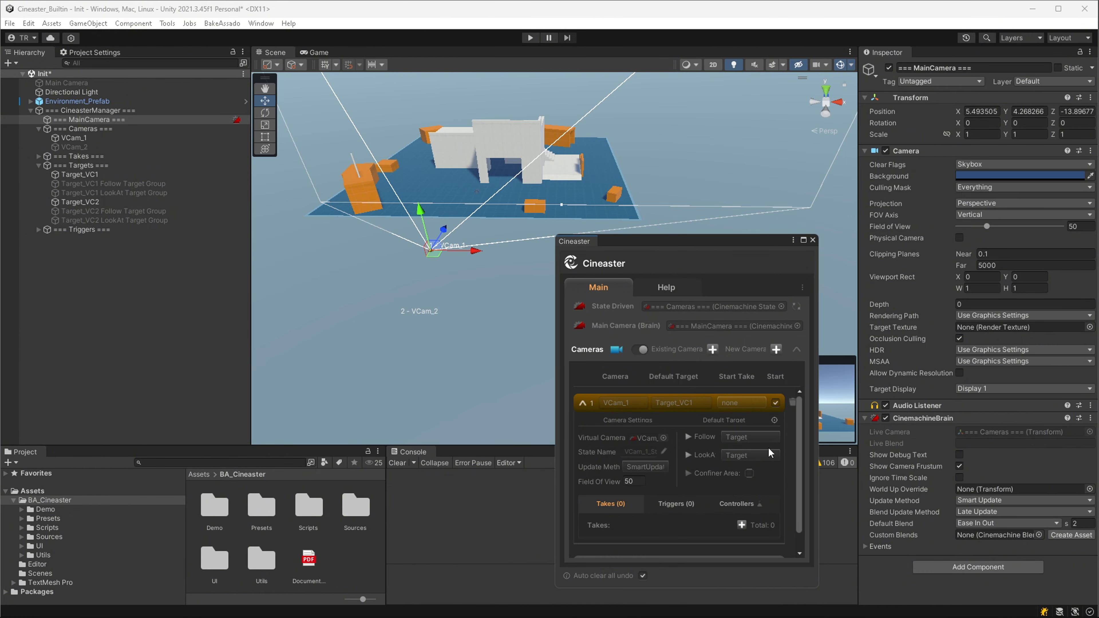
Hide the Cineaster window's header menu and collapse VCam_1's settings.
{"action": "scroll", "coordinate": [765, 456], "scroll_direction": "down", "scroll_amount": 1}
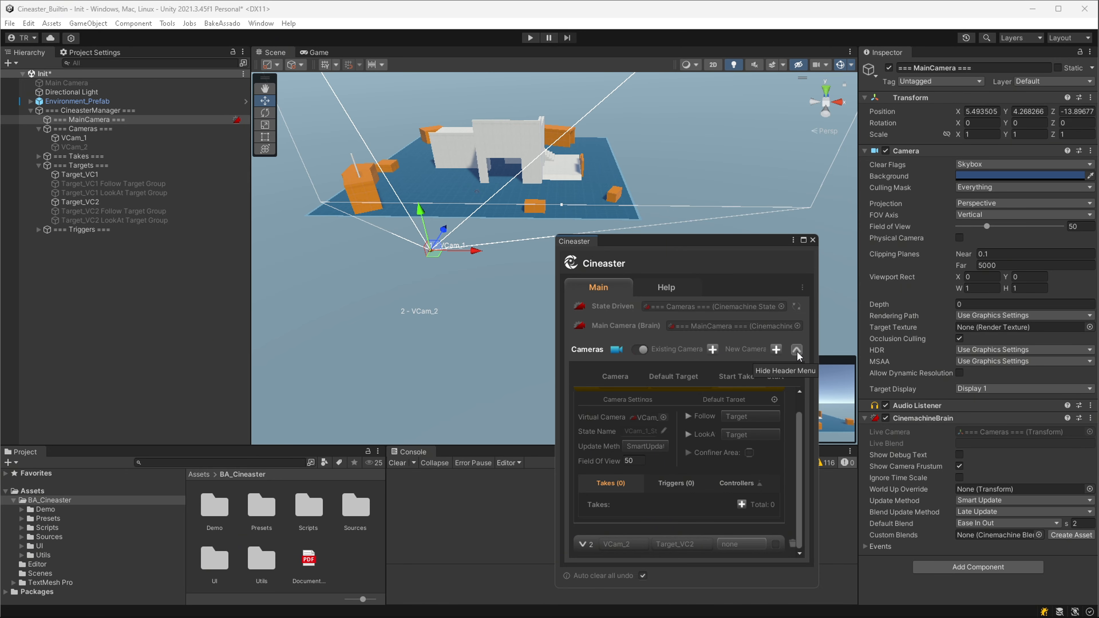
{"action": "left_click", "coordinate": [799, 355]}
{"action": "left_click", "coordinate": [796, 266]}
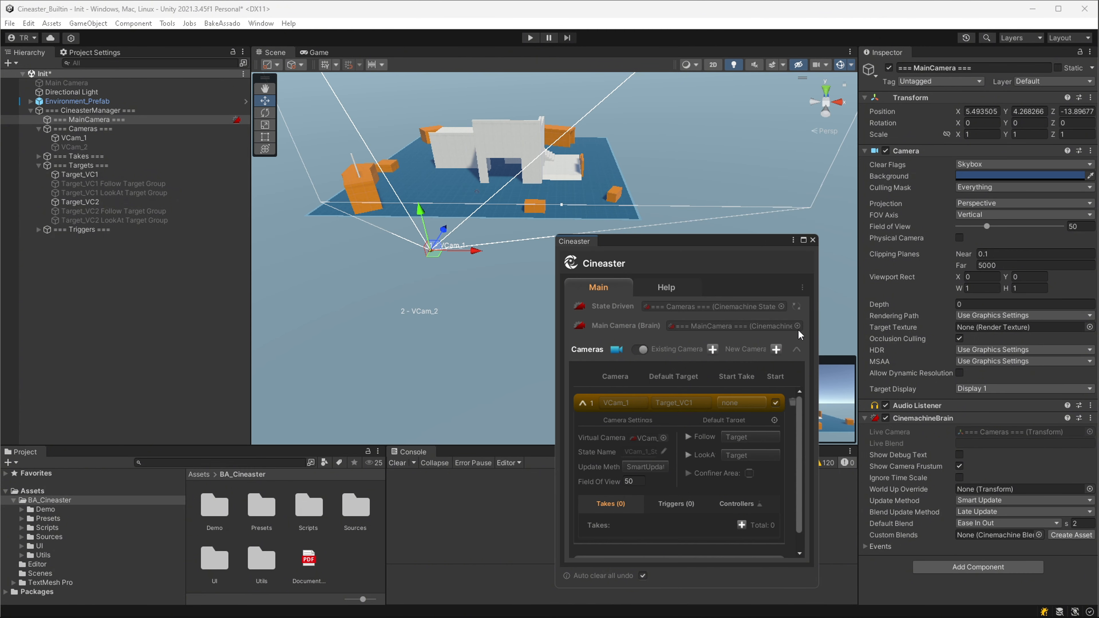
{"action": "left_click", "coordinate": [797, 350]}
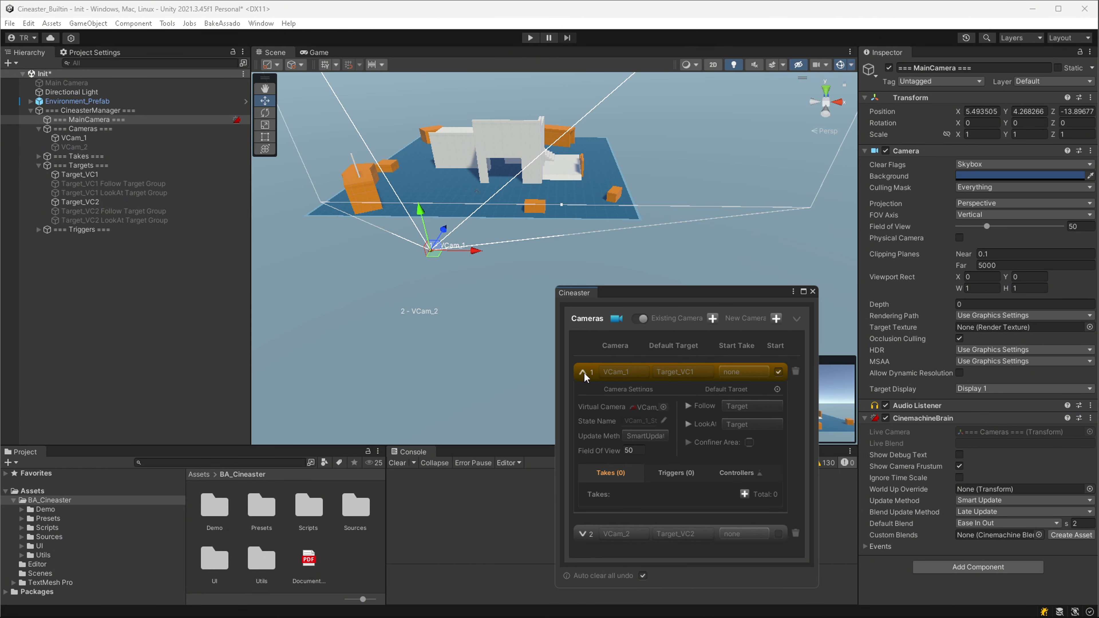
{"action": "left_click", "coordinate": [583, 373]}
Move Target_VC1 to about X -7.6, Y -9.5, Z 6.8 and rotate it to about X 29, Y -102 near the orange blocks.
{"action": "double_click", "coordinate": [660, 374]}
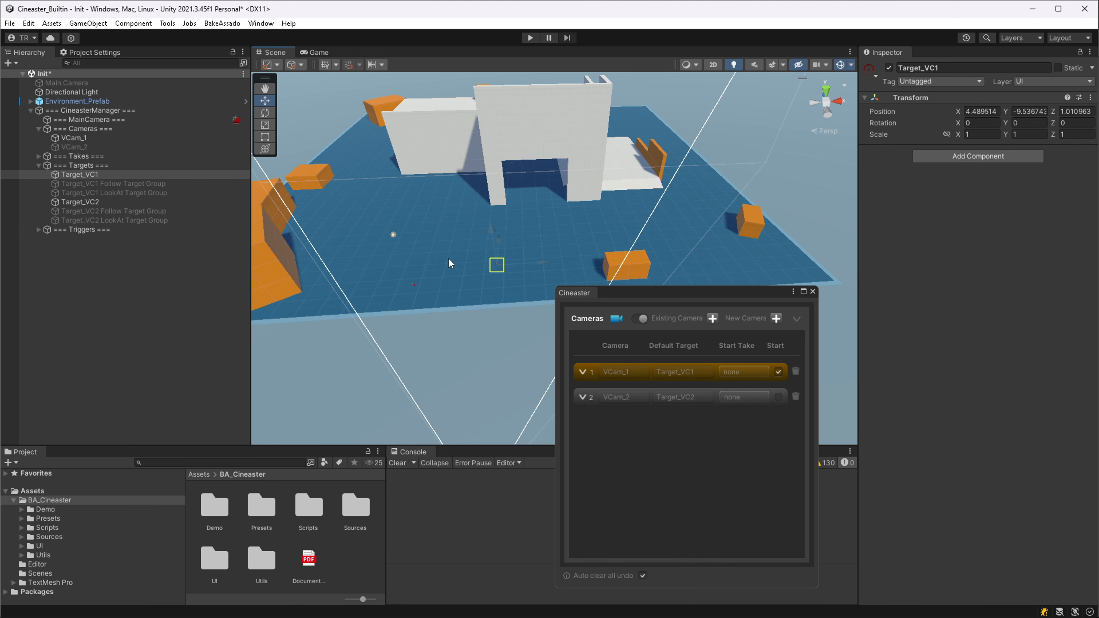
{"action": "key", "text": "e"}
{"action": "left_click_drag", "start_coordinate": [449, 257], "coordinate": [507, 174]}
{"action": "left_click_drag", "start_coordinate": [350, 189], "coordinate": [302, 157]}
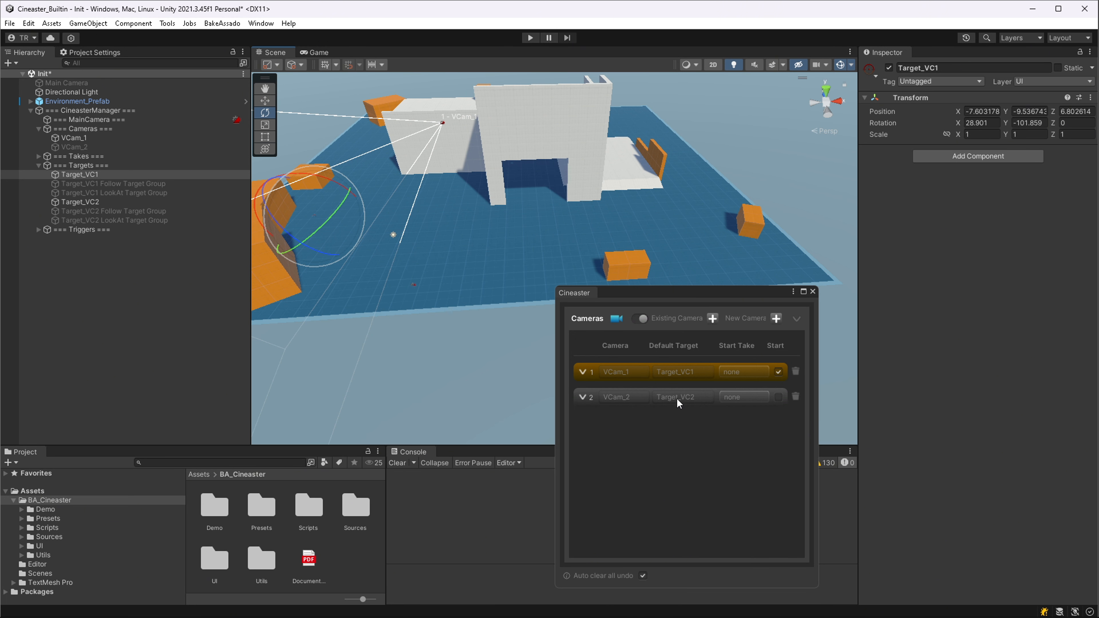
Place Target_VC2 at about X 13.4, Y 0.3, Z 13, rotated about X 27, Y -91, and make VCam_2 the start camera.
{"action": "left_click", "coordinate": [676, 398]}
{"action": "key", "text": "w"}
{"action": "left_click_drag", "start_coordinate": [475, 295], "coordinate": [562, 163], "text": "ctrl+shift"}
{"action": "key", "text": "e"}
{"action": "left_click_drag", "start_coordinate": [586, 180], "coordinate": [640, 221], "text": "ctrl"}
{"action": "left_click", "coordinate": [779, 397]}
{"action": "left_click", "coordinate": [694, 399]}
{"action": "middle_click_drag", "start_coordinate": [645, 215], "coordinate": [446, 256]}
{"action": "left_click_drag", "start_coordinate": [367, 322], "coordinate": [303, 182]}
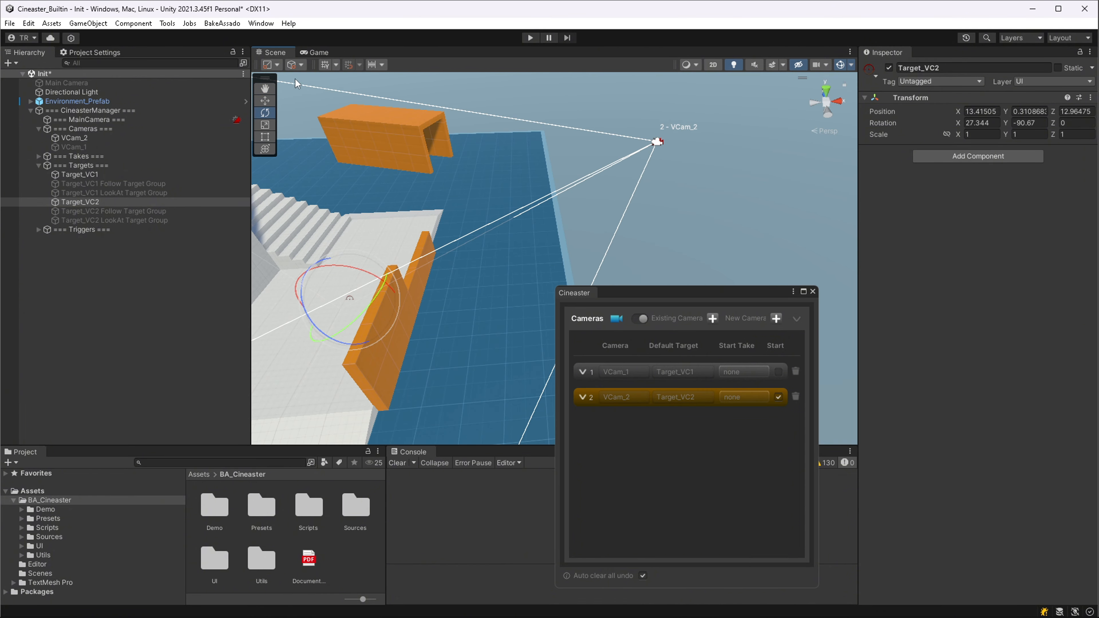
Preview both cameras in the Game view by switching the start camera to VCam_1 and back to VCam_2, and expand VCam_1's settings.
{"action": "left_click", "coordinate": [316, 53]}
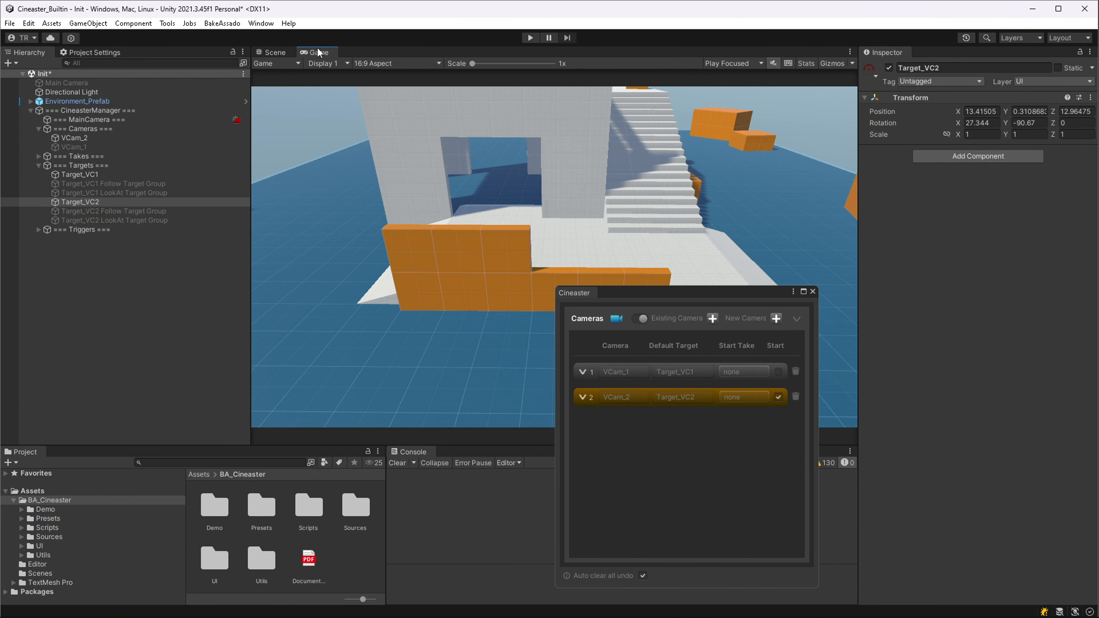
{"action": "left_click", "coordinate": [778, 372]}
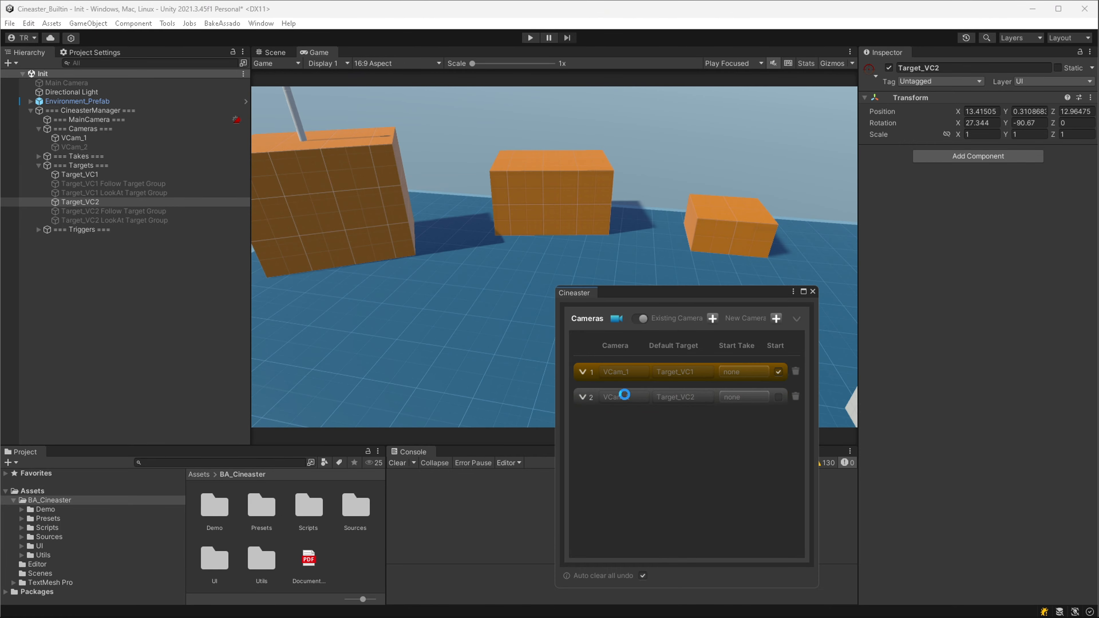
{"action": "left_click", "coordinate": [583, 372]}
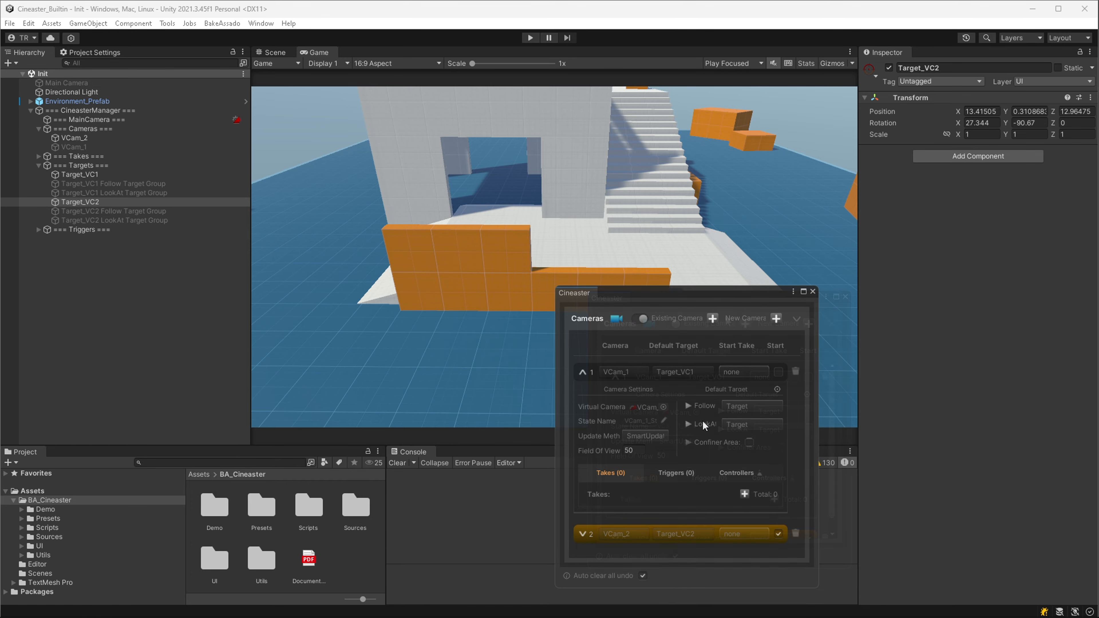
{"action": "left_click_drag", "start_coordinate": [687, 292], "coordinate": [703, 317]}
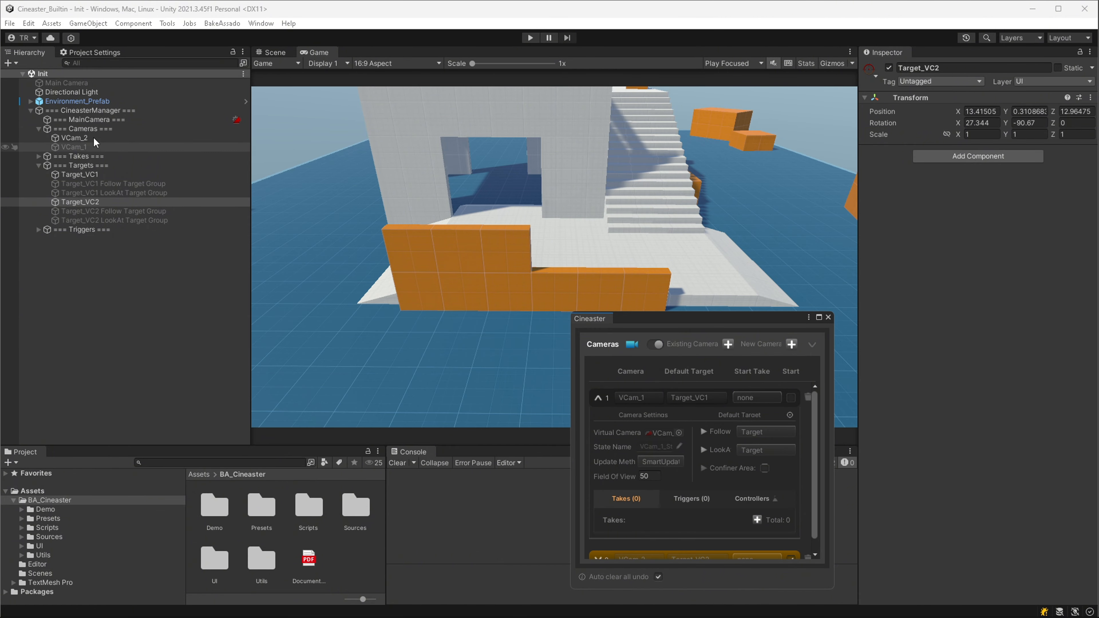
Inspect the MainCamera object's camera and CinemachineBrain settings, and expand VCam_2's settings in Cineaster.
{"action": "left_click", "coordinate": [90, 120]}
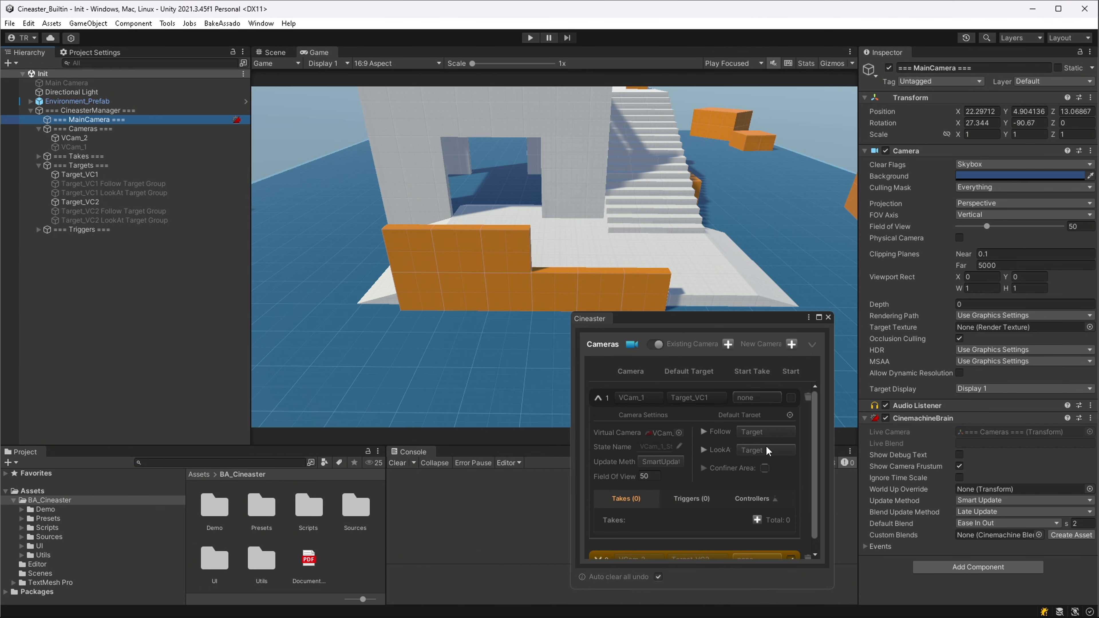
{"action": "scroll", "coordinate": [692, 511], "scroll_direction": "down", "scroll_amount": 1}
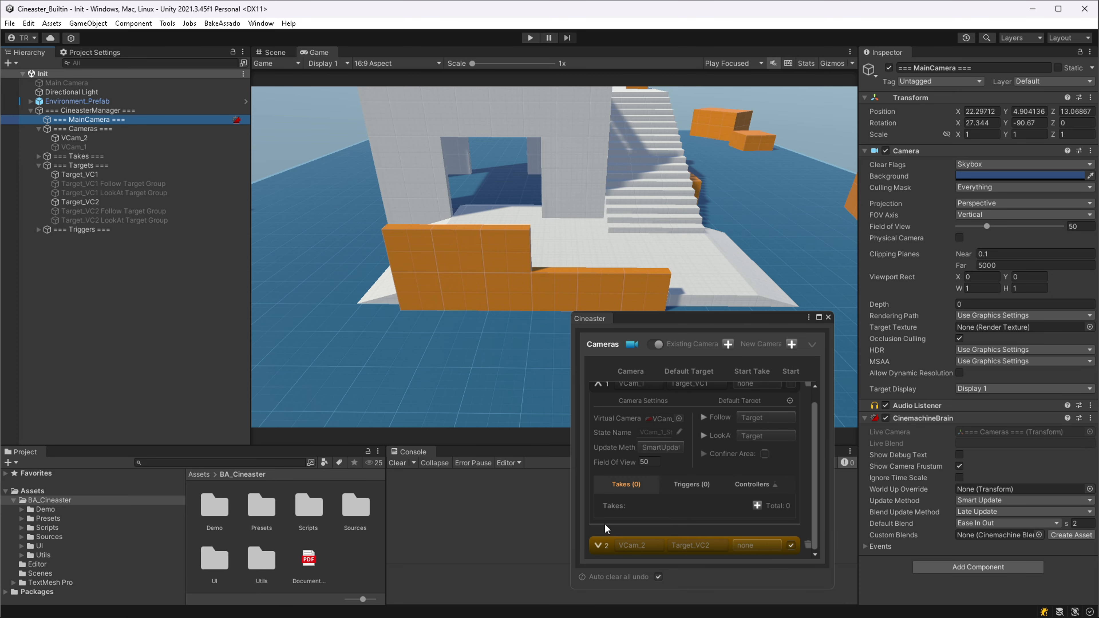
{"action": "left_click", "coordinate": [598, 546]}
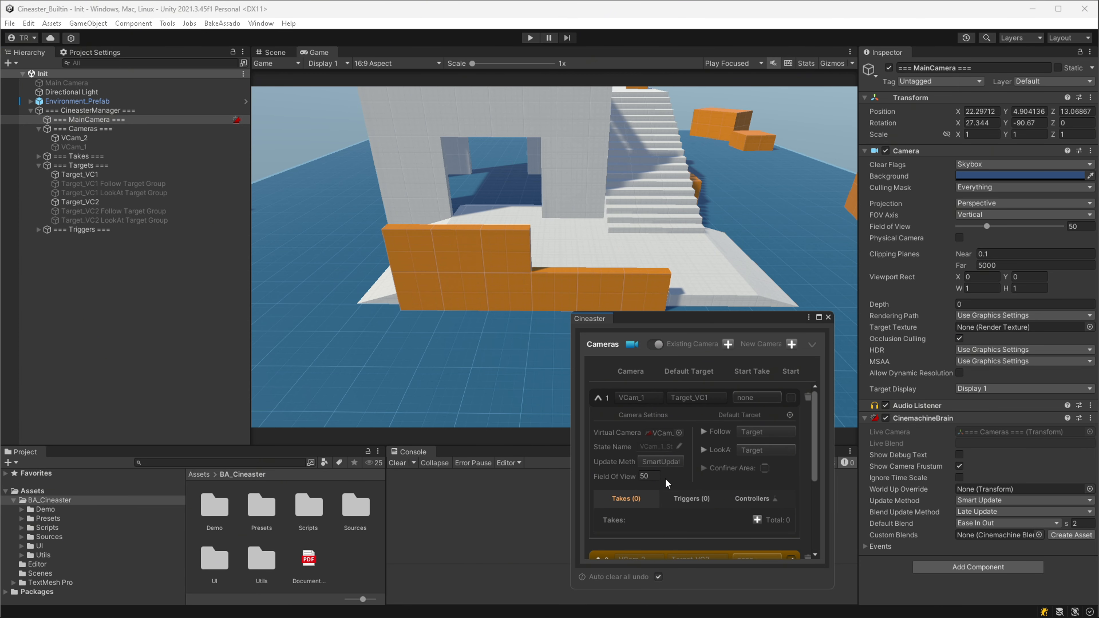
Set VCam_1's field of view to 35 and its update method to LateUpdate, and make VCam_1 the start camera.
{"action": "left_click", "coordinate": [656, 476]}
{"action": "double_click", "coordinate": [654, 476]}
{"action": "type", "text": "35"}
{"action": "left_click", "coordinate": [661, 461]}
{"action": "left_click", "coordinate": [647, 477]}
{"action": "left_click", "coordinate": [791, 398]}
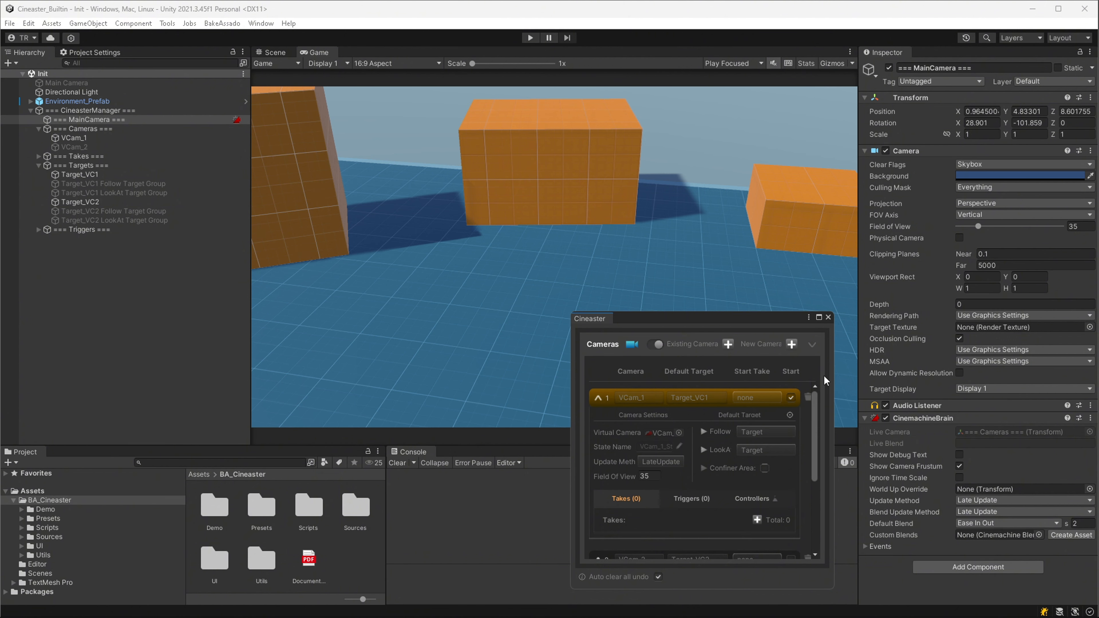
Compare the two cameras' settings in the Game view by making VCam_2 the start camera and switching back to VCam_1.
{"action": "scroll", "coordinate": [771, 470], "scroll_direction": "down", "scroll_amount": 4}
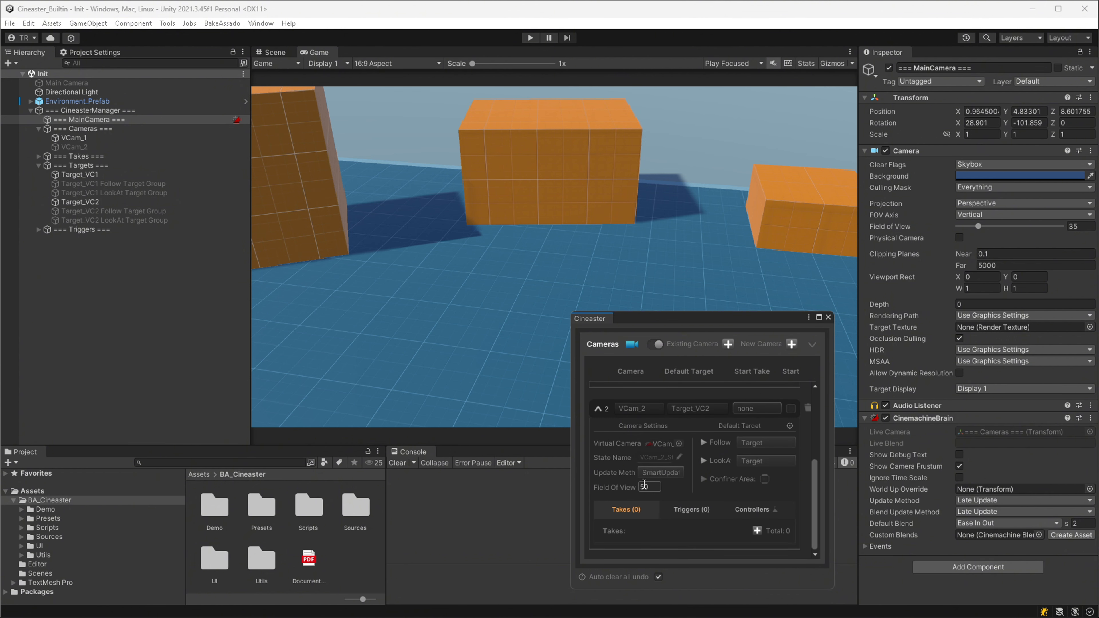
{"action": "left_click", "coordinate": [791, 408]}
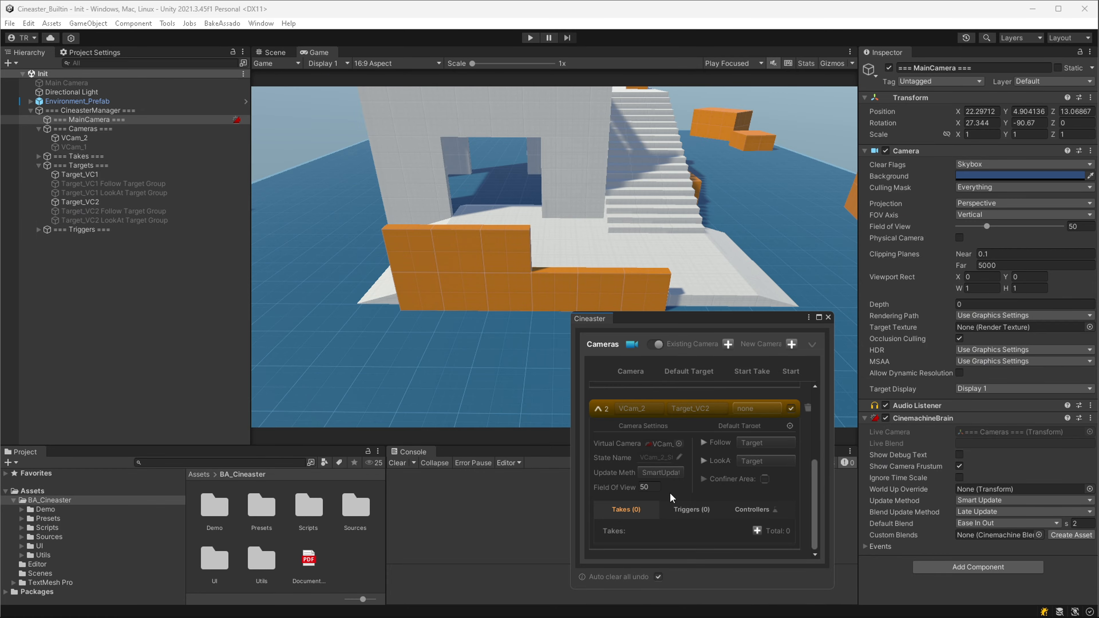
{"action": "scroll", "coordinate": [802, 428], "scroll_direction": "up", "scroll_amount": 4}
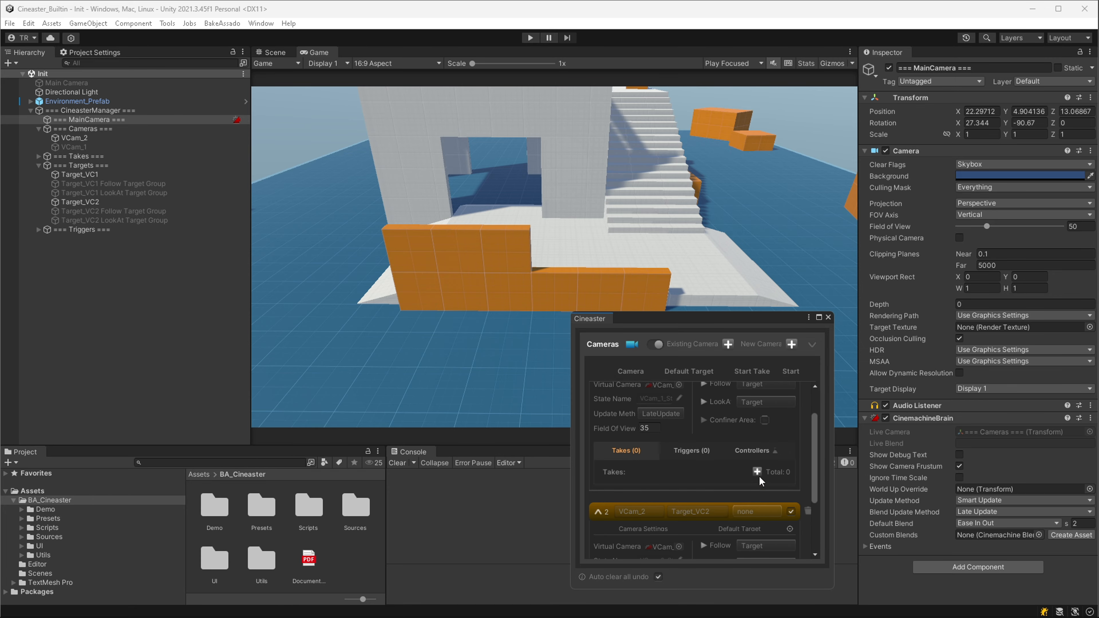
{"action": "left_click", "coordinate": [794, 398]}
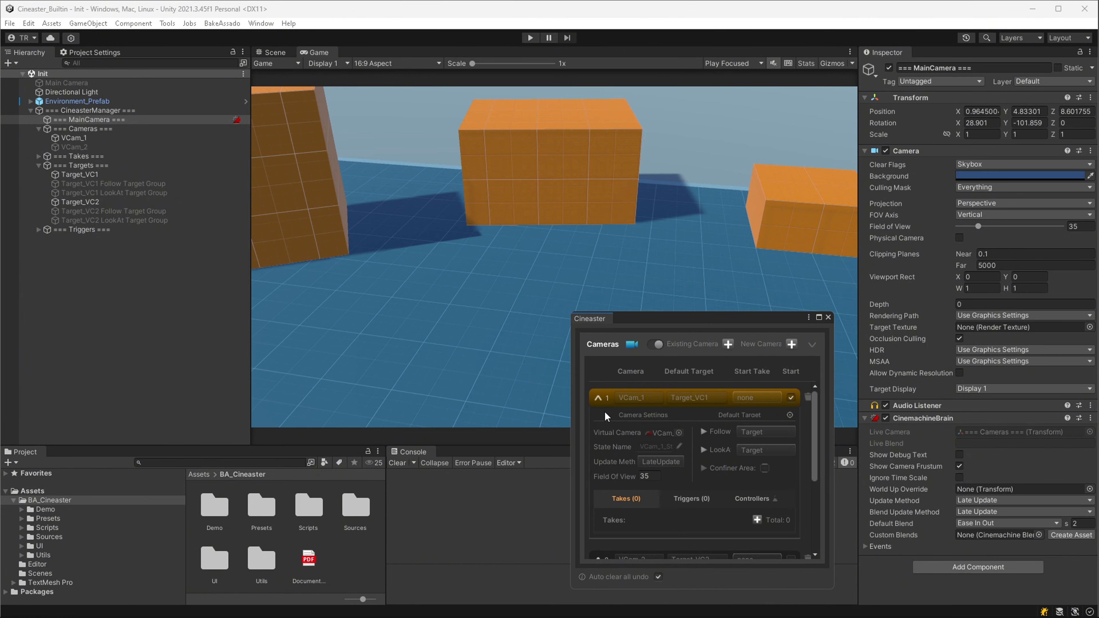
{"action": "left_click", "coordinate": [598, 399]}
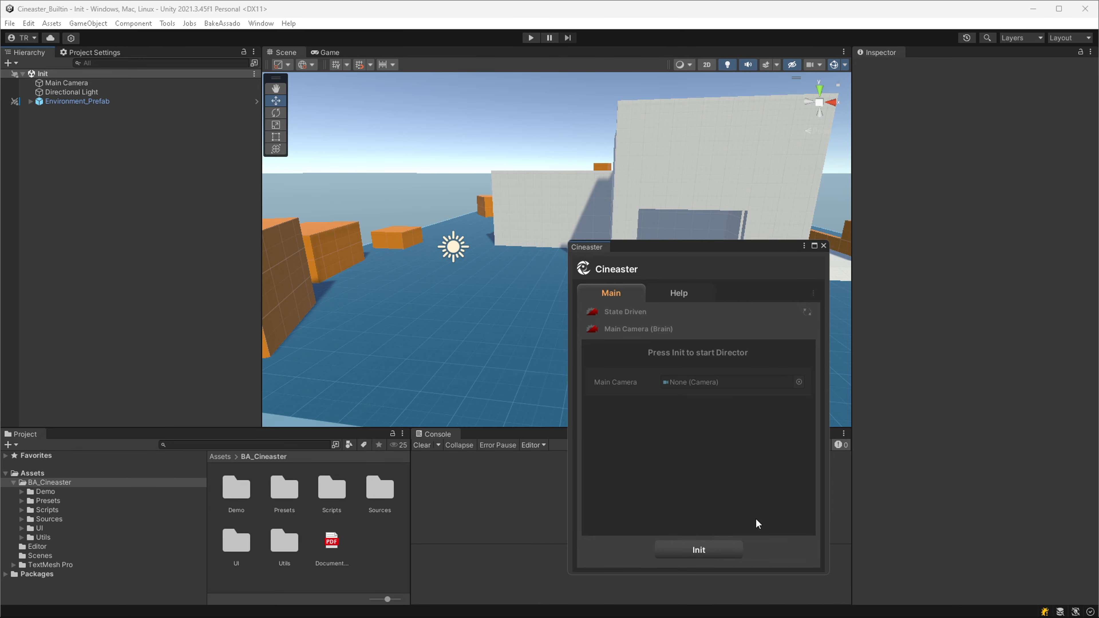
Initialize the Cineaster director in the clean Init scene, add a new camera and collapse the window's header.
{"action": "left_click", "coordinate": [717, 550]}
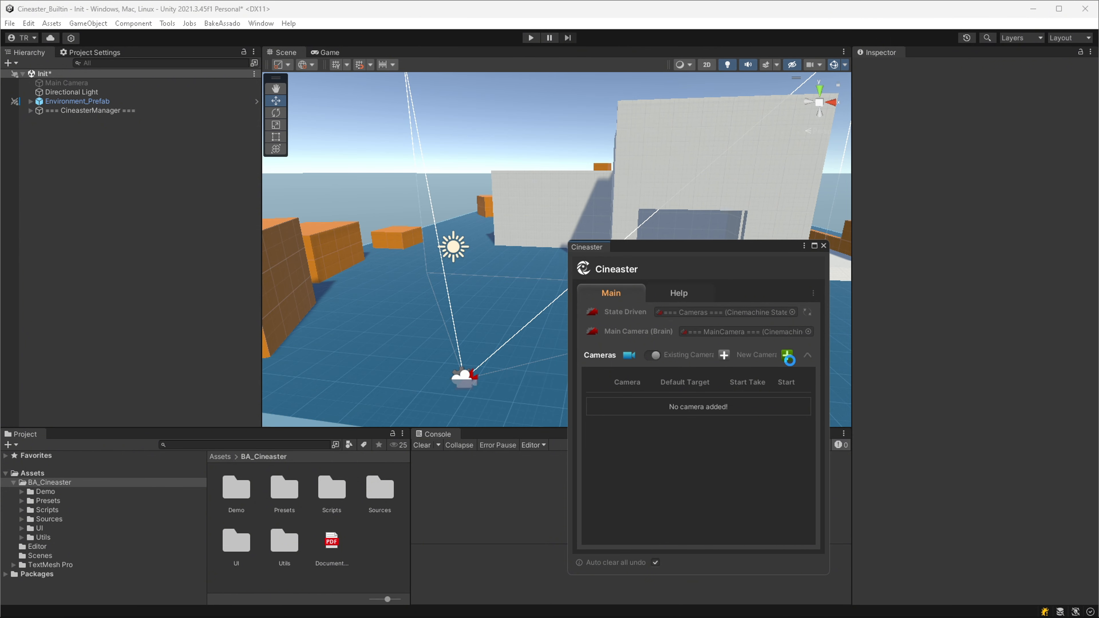
{"action": "left_click", "coordinate": [786, 355]}
{"action": "left_click", "coordinate": [807, 355]}
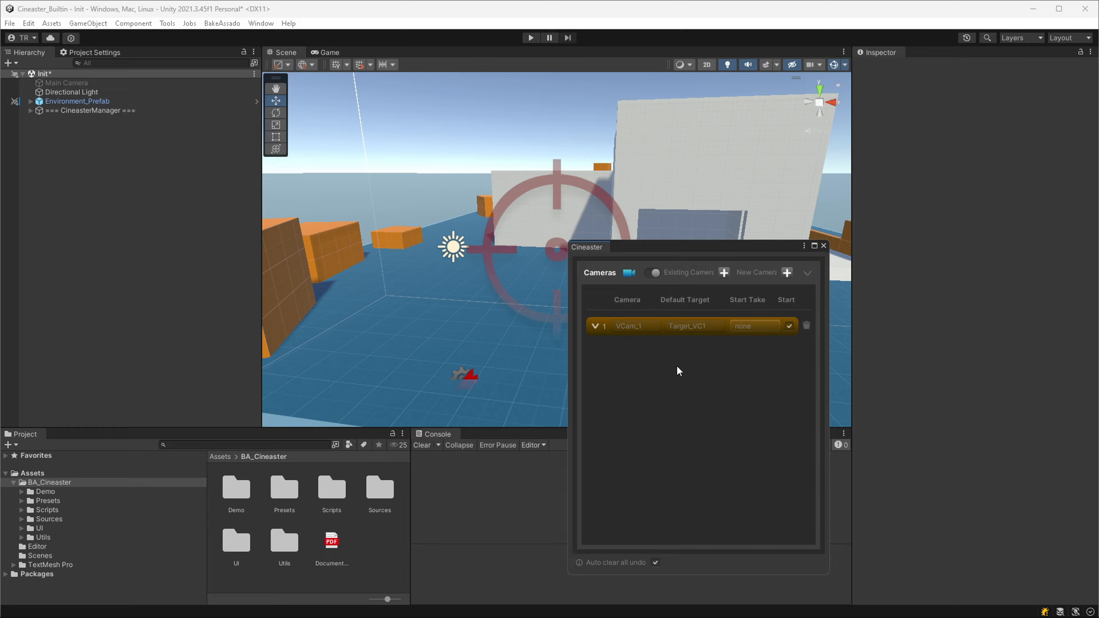
Add a take to VCam_1 and select the take's Dolly Track.
{"action": "left_click", "coordinate": [596, 326]}
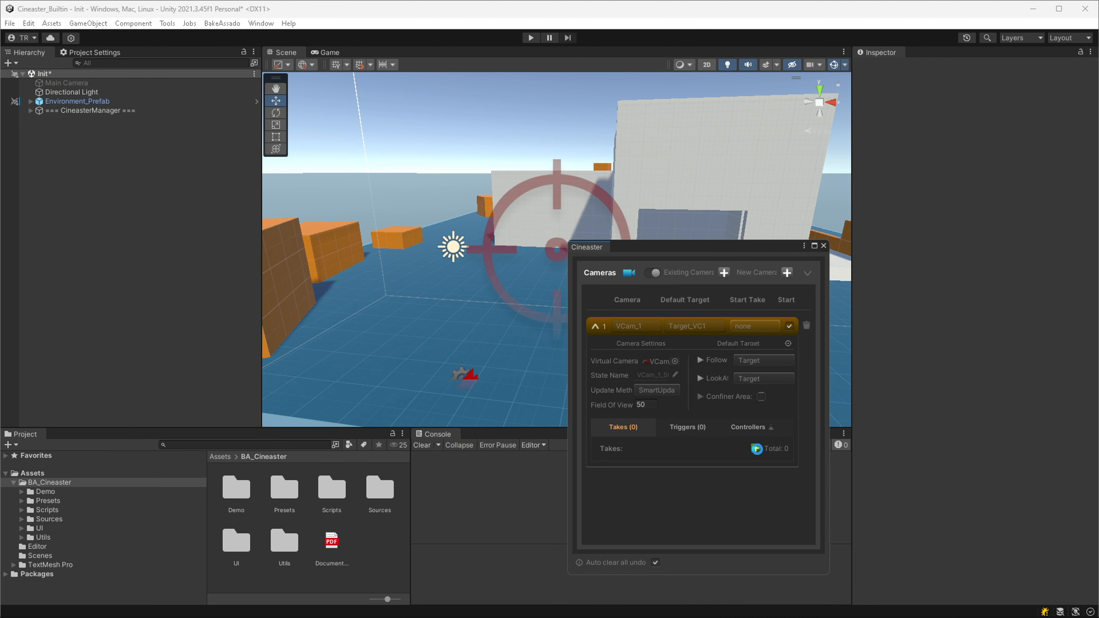
{"action": "left_click", "coordinate": [756, 448]}
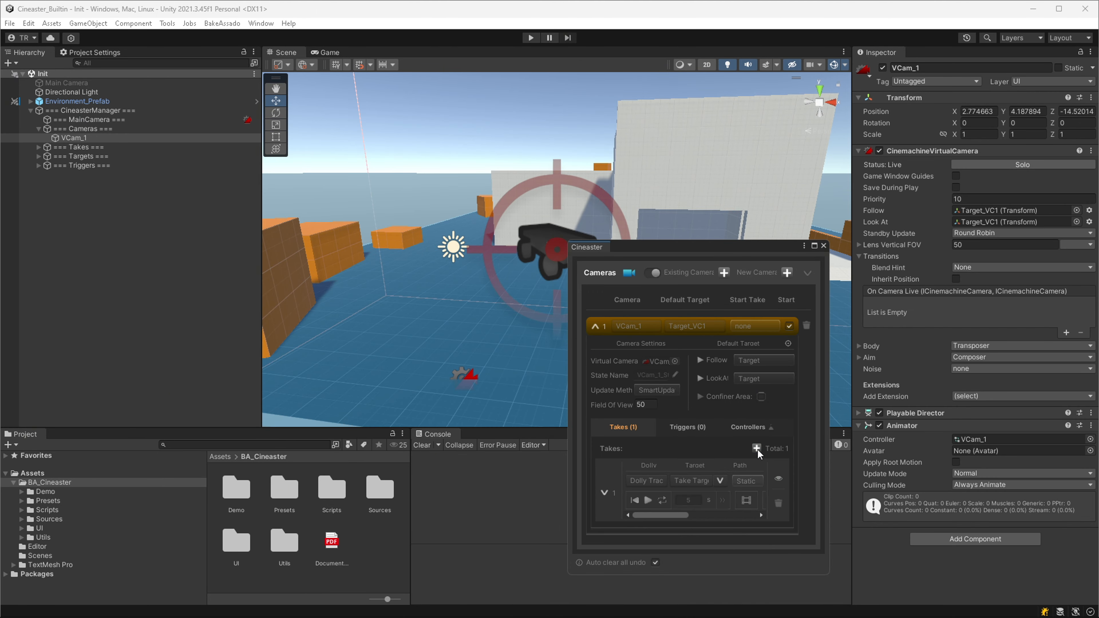
{"action": "left_click", "coordinate": [655, 482]}
Examine Take 1's Dolly Track, Dolly Cart and Take Target in the Scene view, ending with the Dolly Track selected.
{"action": "left_click_drag", "start_coordinate": [494, 336], "coordinate": [296, 301], "text": "alt"}
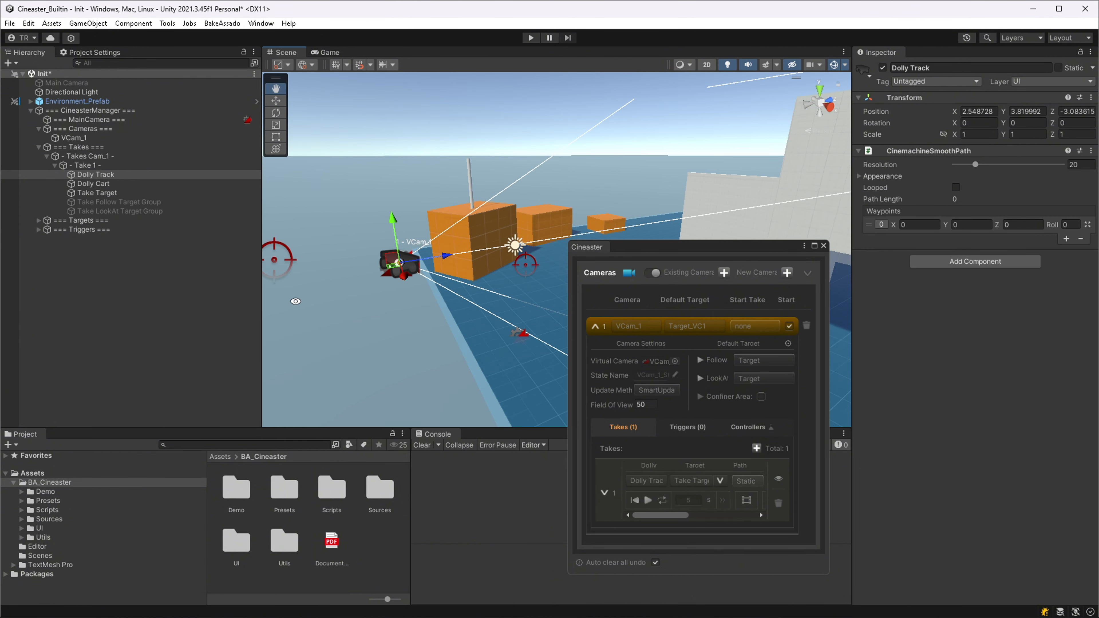
{"action": "scroll", "coordinate": [295, 302], "scroll_direction": "up", "scroll_amount": 3}
{"action": "left_click", "coordinate": [87, 185]}
{"action": "left_click", "coordinate": [96, 175]}
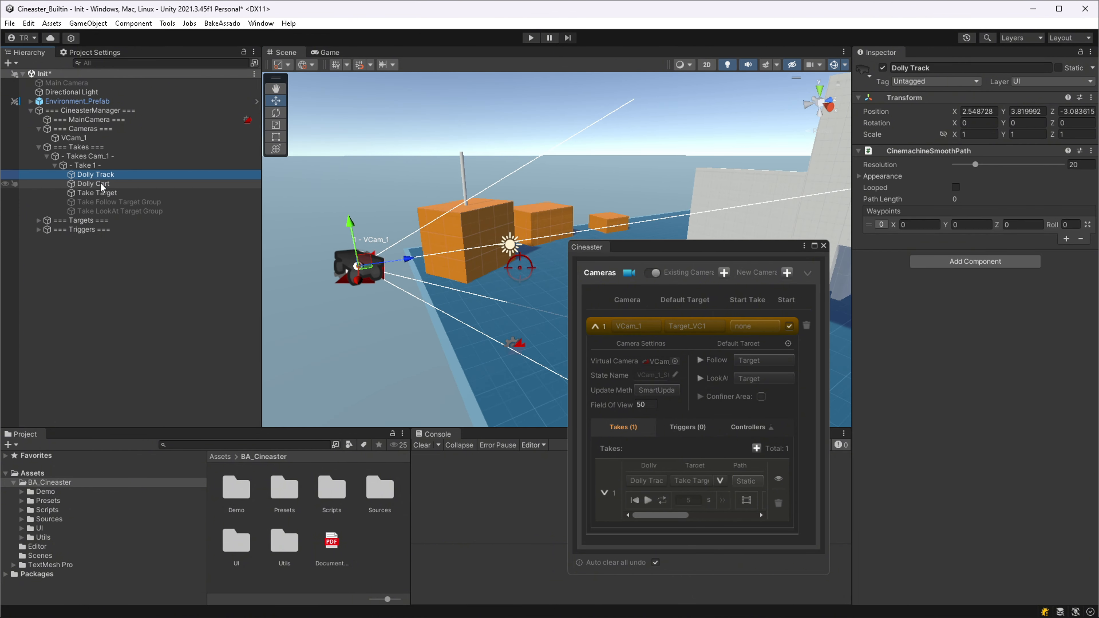
{"action": "left_click", "coordinate": [102, 186]}
{"action": "left_click", "coordinate": [693, 481]}
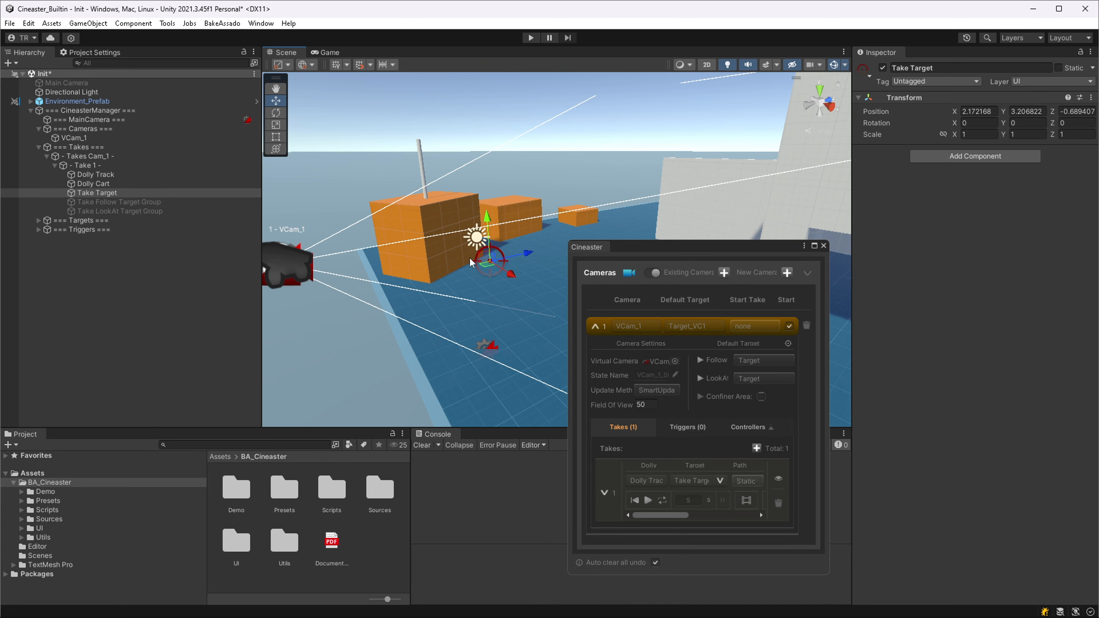
{"action": "double_click", "coordinate": [95, 175]}
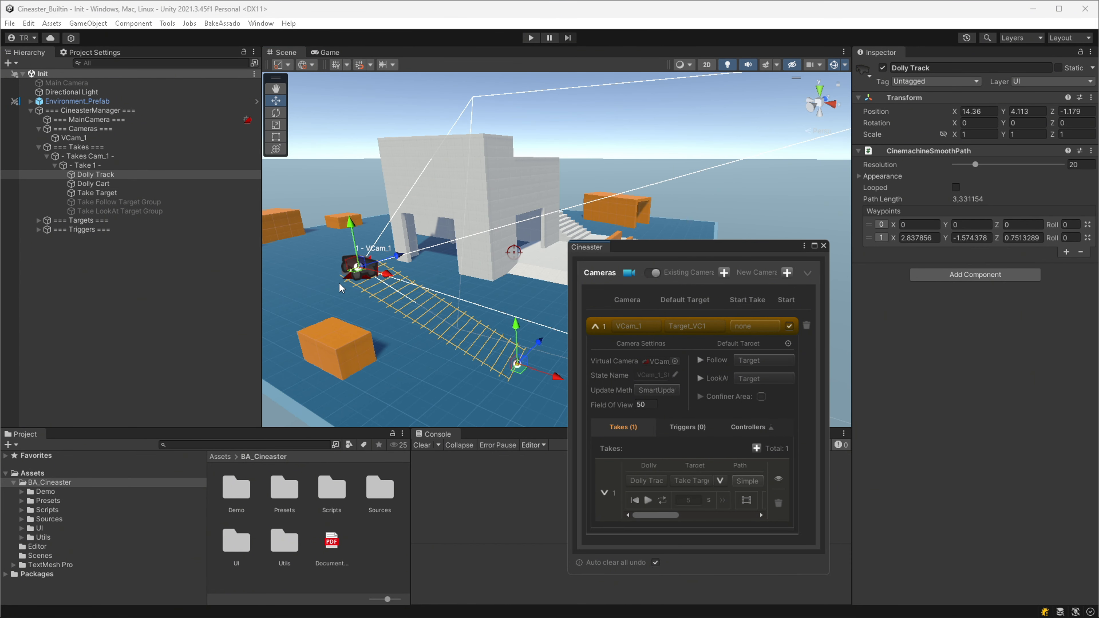
Try the simple curve, LongLinePath and OrbitalPath presets on Take 1's dolly track.
{"action": "left_click", "coordinate": [748, 481]}
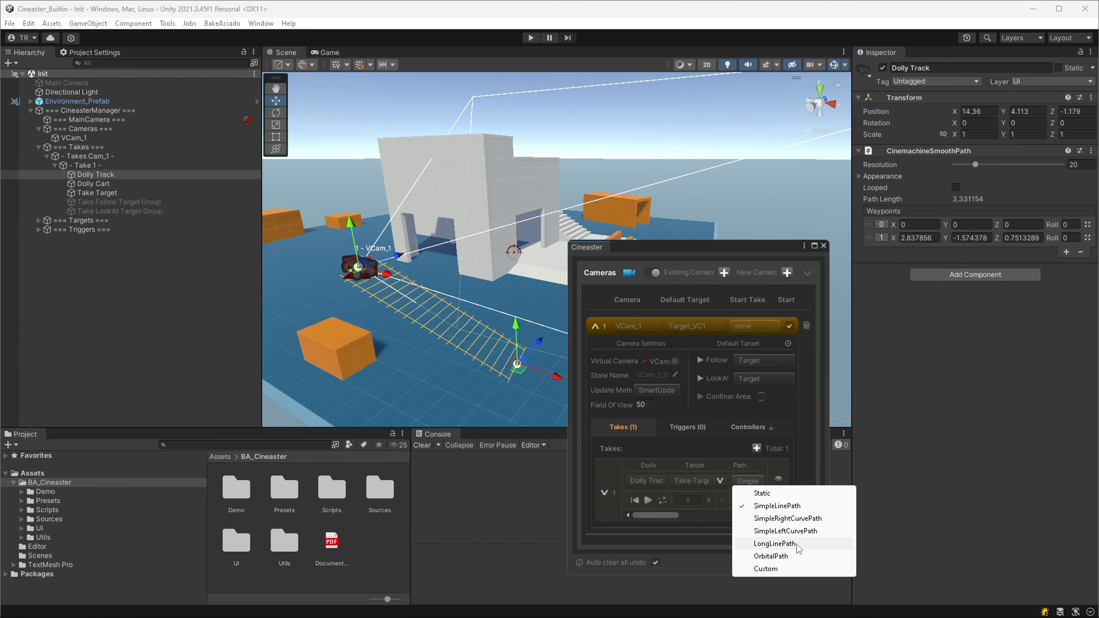
{"action": "left_click", "coordinate": [786, 531]}
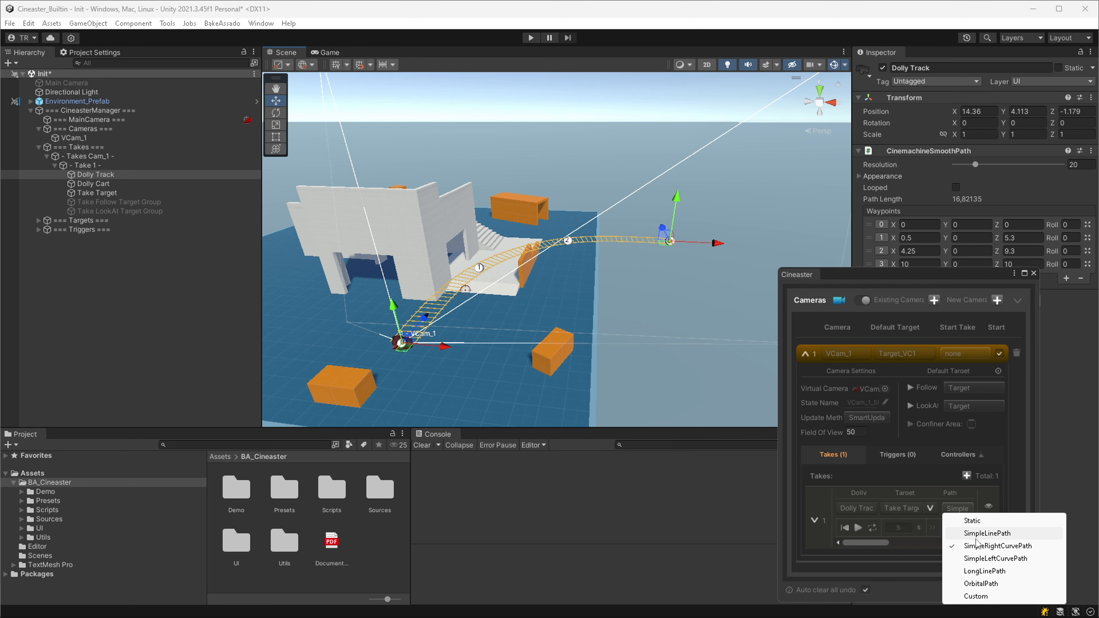
{"action": "left_click", "coordinate": [968, 507]}
{"action": "left_click", "coordinate": [985, 572]}
{"action": "left_click", "coordinate": [958, 507]}
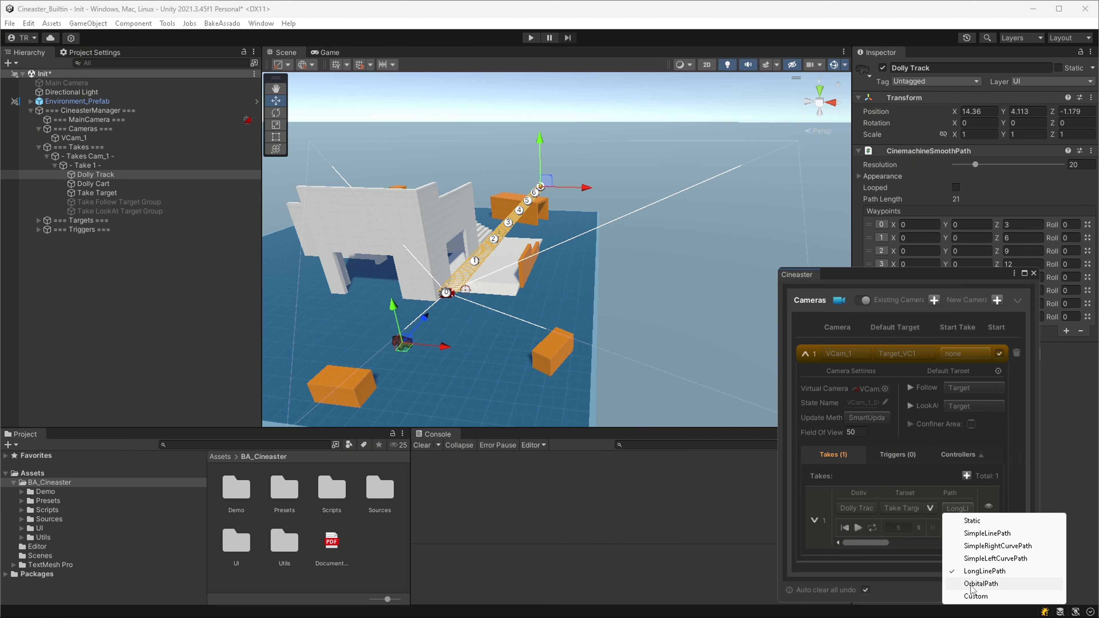
{"action": "left_click", "coordinate": [980, 584]}
Switch the take's path to Custom and, in the top view, extend it with three waypoints, the first two about X 2.5, Z 8.5 and X 6.4, Z 11.8.
{"action": "left_click", "coordinate": [958, 508]}
{"action": "left_click", "coordinate": [977, 597]}
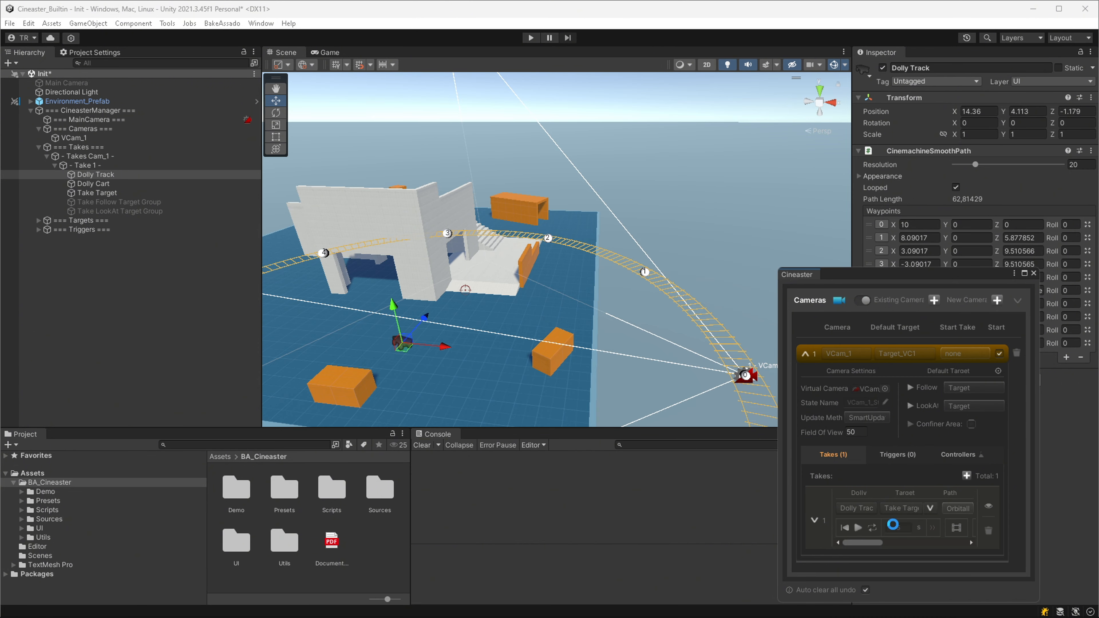
{"action": "left_click_drag", "start_coordinate": [865, 543], "coordinate": [904, 544]}
{"action": "left_click", "coordinate": [903, 528]}
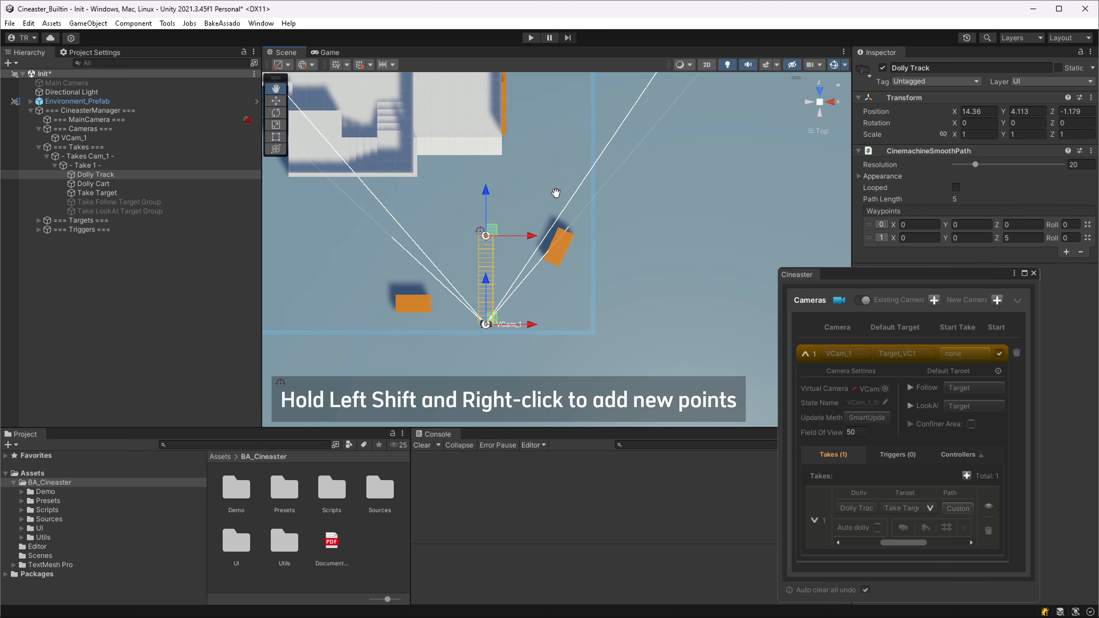
{"action": "right_click", "coordinate": [533, 199], "text": "shift"}
{"action": "right_click", "coordinate": [607, 138], "text": "shift"}
{"action": "middle_click_drag", "start_coordinate": [607, 139], "coordinate": [591, 228]}
{"action": "right_click", "coordinate": [594, 90], "text": "shift"}
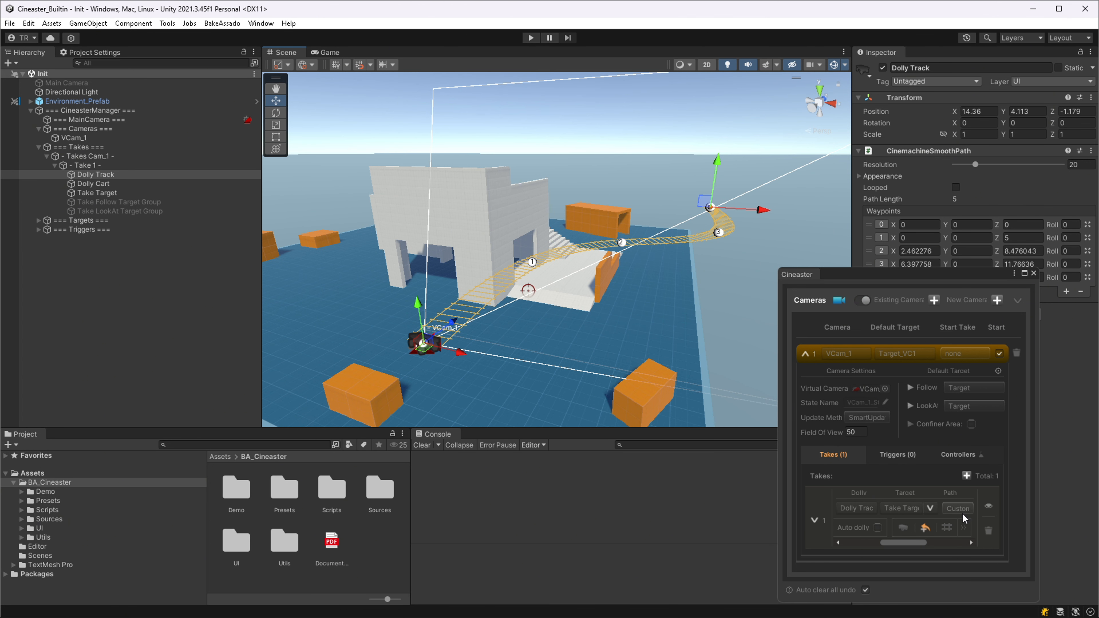
Set the take's dolly path to the SimpleLinePath preset.
{"action": "left_click", "coordinate": [961, 511]}
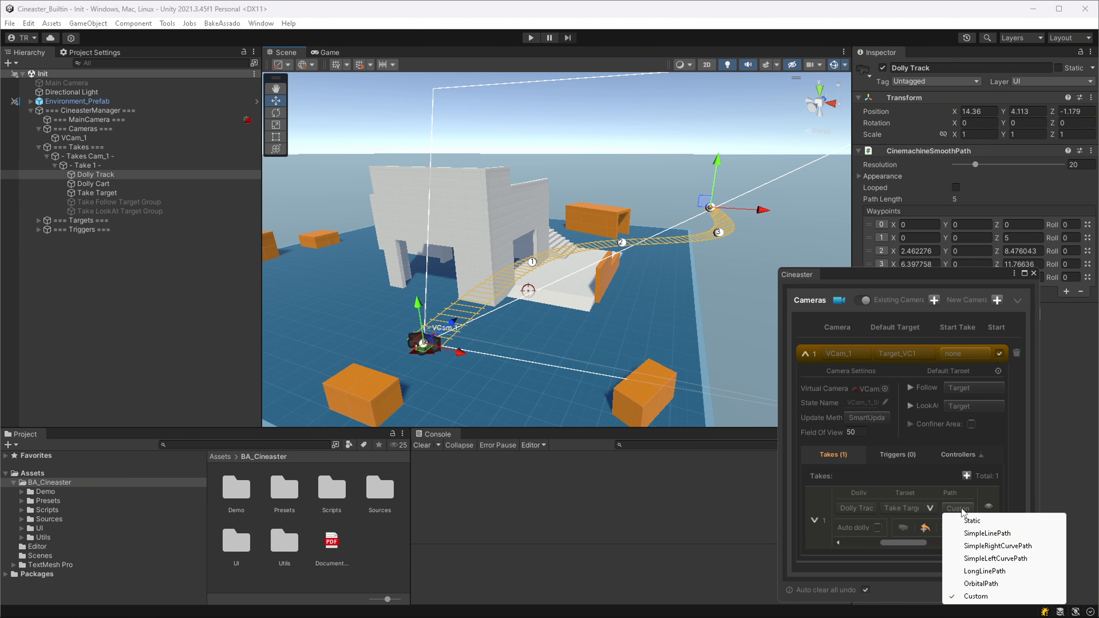
{"action": "left_click", "coordinate": [975, 536]}
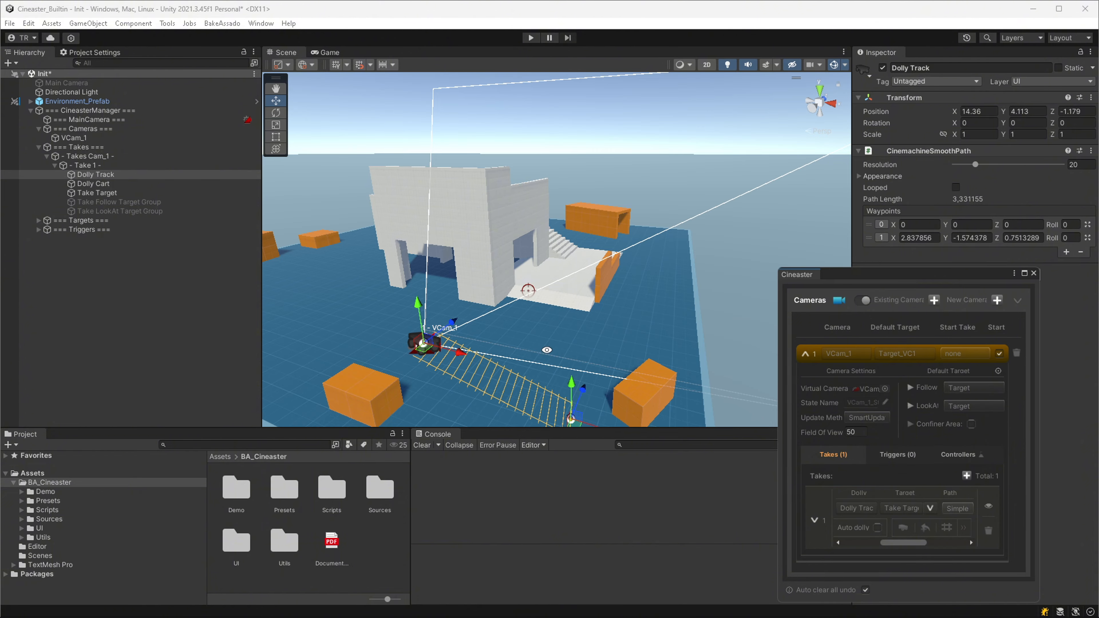
{"action": "left_click_drag", "start_coordinate": [547, 349], "coordinate": [412, 281], "text": "alt"}
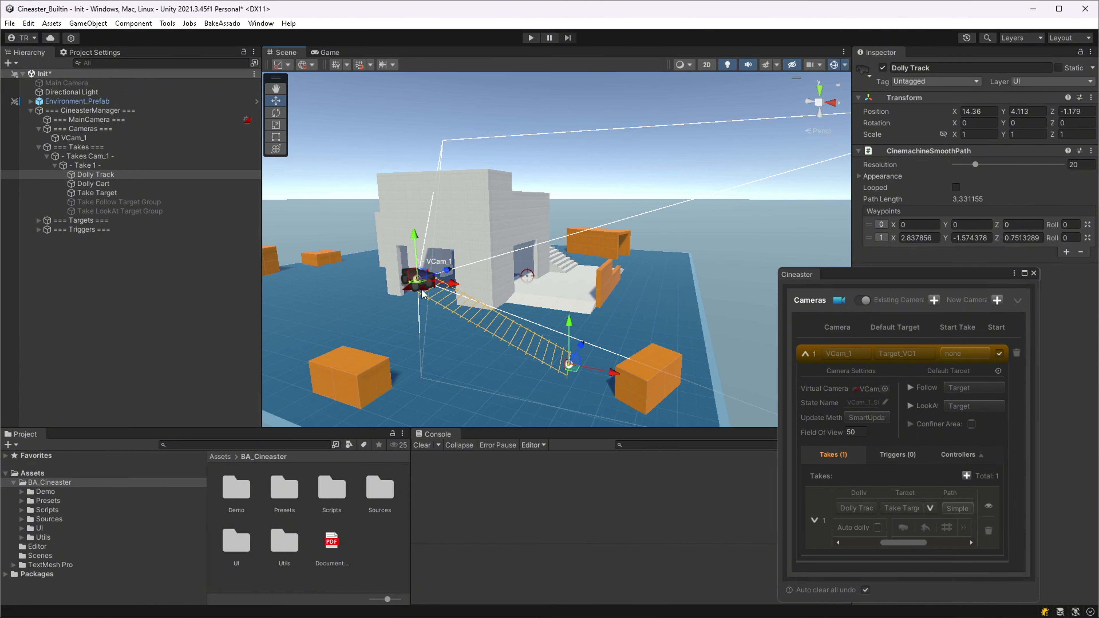
Move the dolly track's end waypoint to about X 3.2, Y -2, Z 0.8 and the track itself to X 14.888.
{"action": "right_click_drag", "start_coordinate": [588, 311], "coordinate": [577, 337]}
{"action": "scroll", "coordinate": [577, 337], "scroll_direction": "up", "scroll_amount": 3}
{"action": "left_click_drag", "start_coordinate": [631, 370], "coordinate": [589, 369]}
{"action": "middle_click_drag", "start_coordinate": [407, 305], "coordinate": [492, 325]}
{"action": "left_click_drag", "start_coordinate": [438, 341], "coordinate": [441, 359]}
{"action": "left_click_drag", "start_coordinate": [441, 360], "coordinate": [477, 341], "text": "alt"}
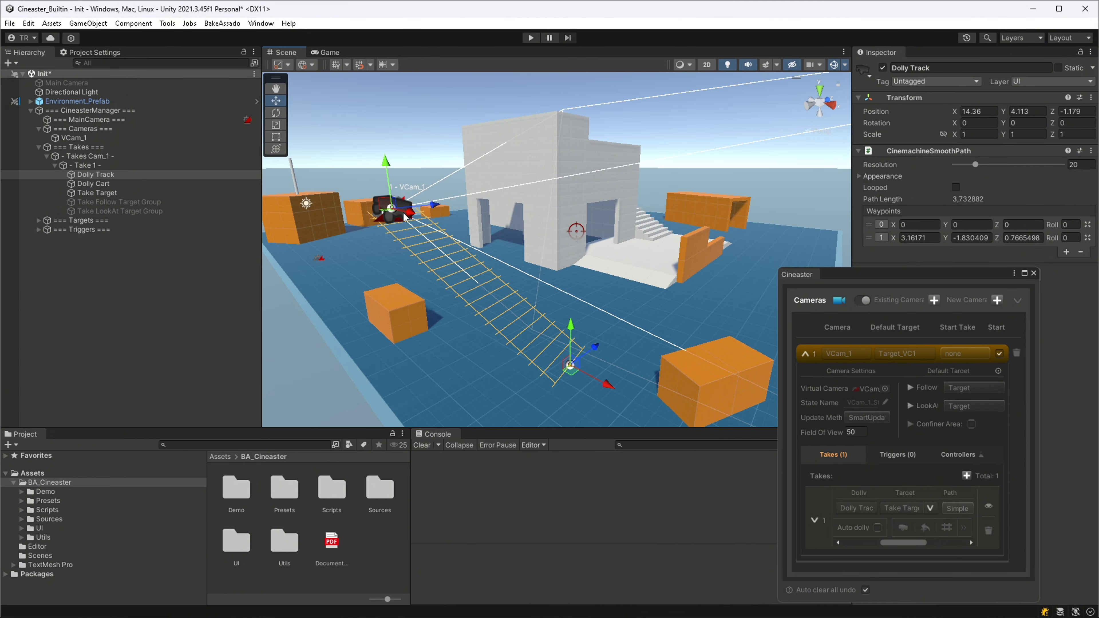
{"action": "left_click_drag", "start_coordinate": [404, 213], "coordinate": [418, 216]}
{"action": "left_click_drag", "start_coordinate": [607, 348], "coordinate": [609, 353]}
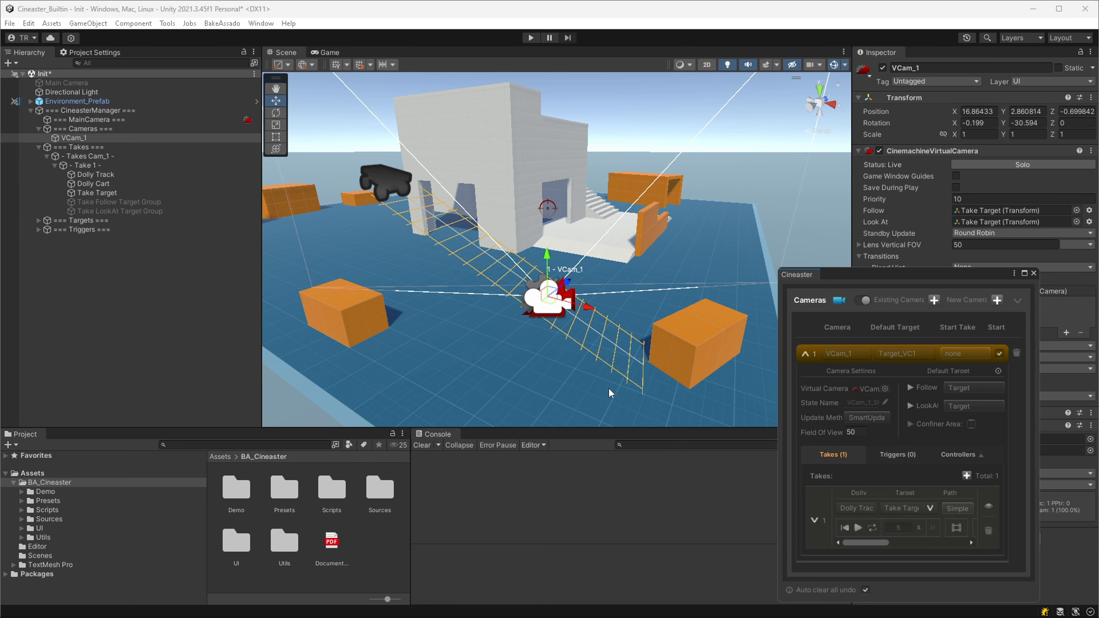
Rewind the take and check the Take Target and the camera at the track's start in the Scene view.
{"action": "left_click", "coordinate": [845, 527]}
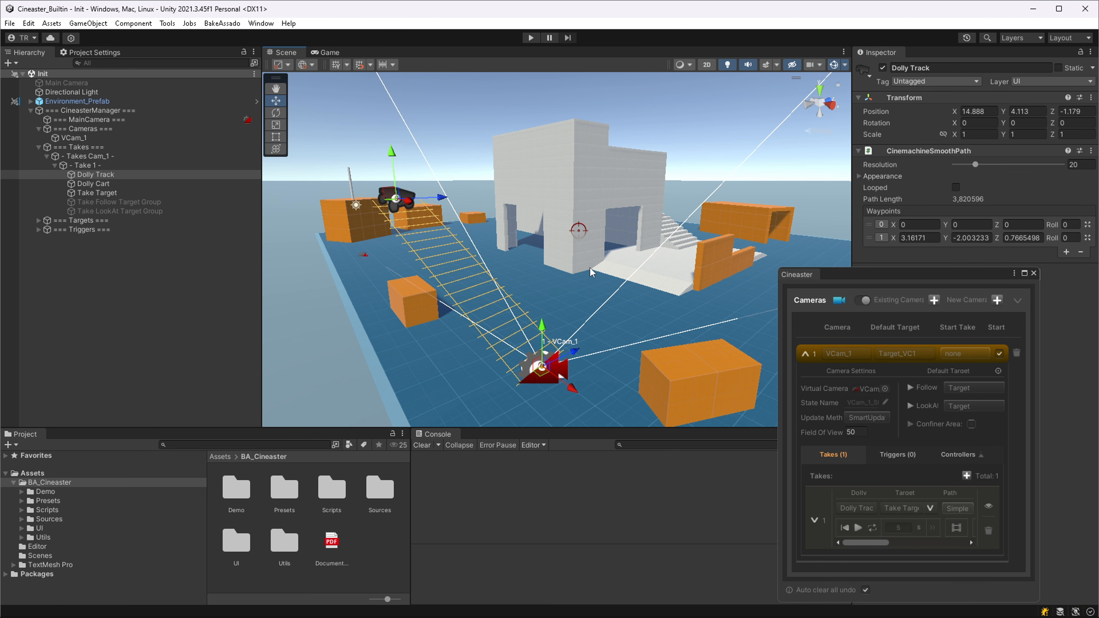
{"action": "left_click", "coordinate": [580, 231]}
{"action": "left_click", "coordinate": [400, 199]}
{"action": "left_click", "coordinate": [583, 234]}
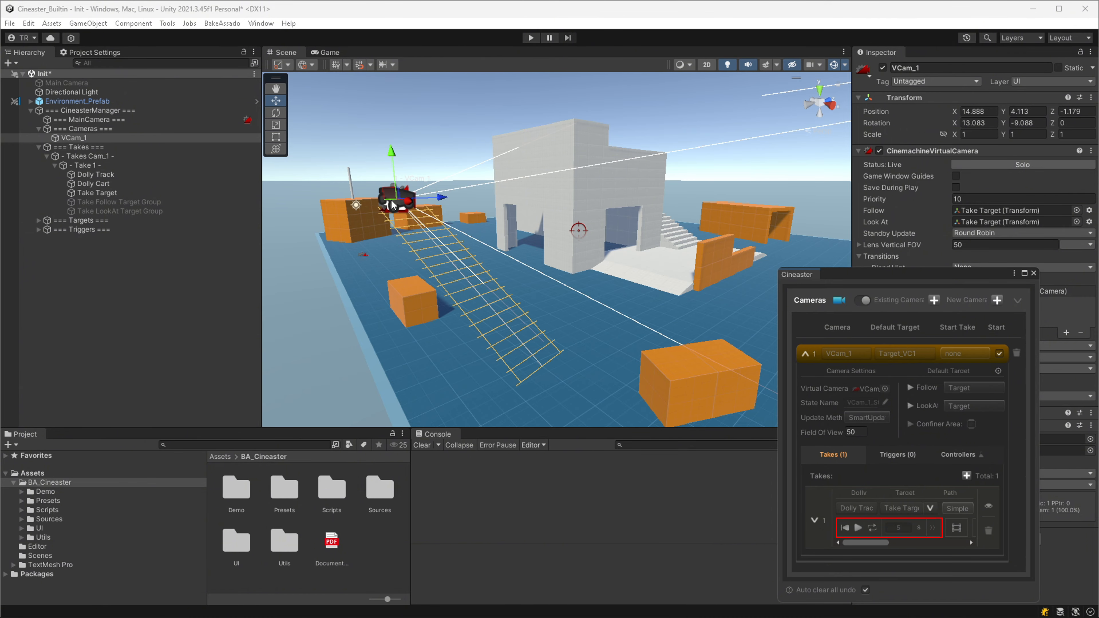
Play the take in the Game view and preview it with looping switched on and back off.
{"action": "left_click", "coordinate": [329, 52]}
{"action": "left_click", "coordinate": [859, 528]}
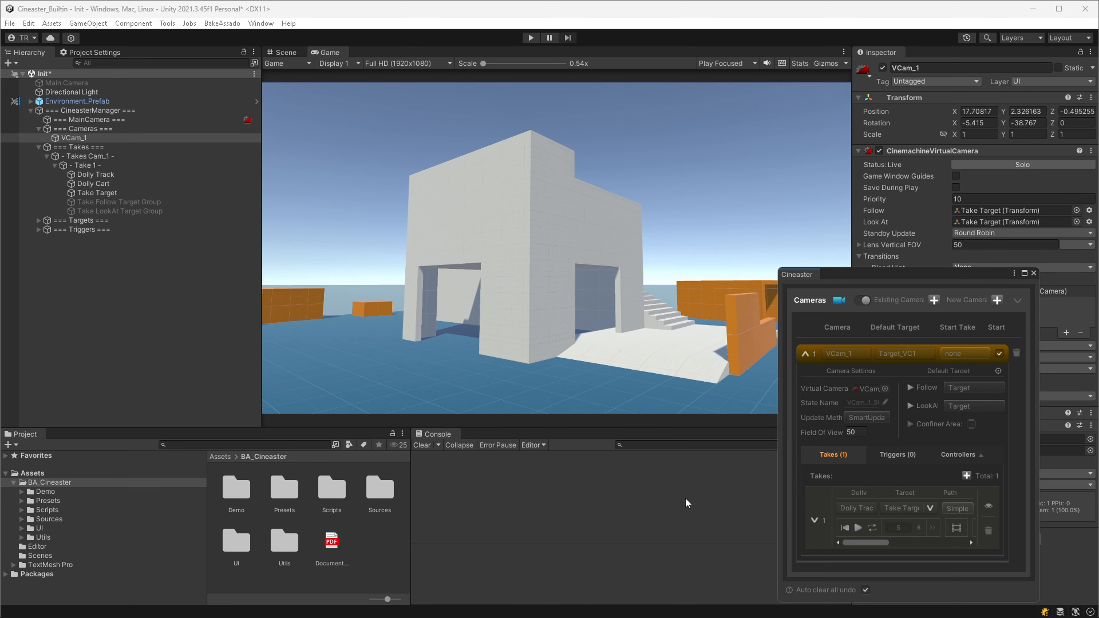
{"action": "left_click", "coordinate": [873, 528]}
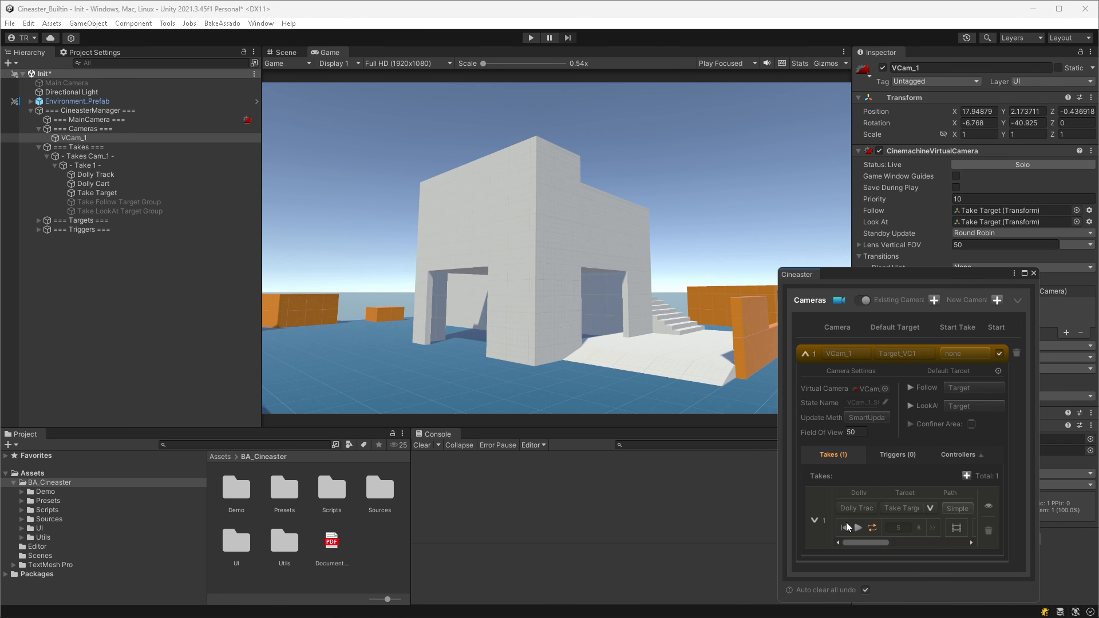
{"action": "left_click", "coordinate": [873, 528]}
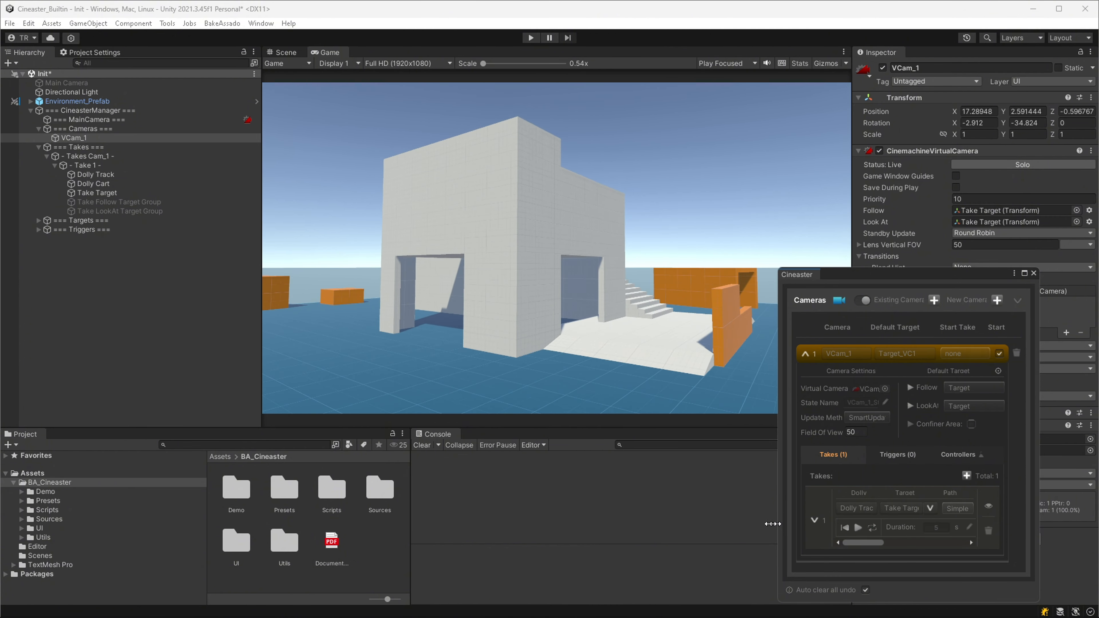
Widen the Cineaster window to show all take controls and open the take's Timeline.
{"action": "left_click_drag", "start_coordinate": [772, 524], "coordinate": [685, 524]}
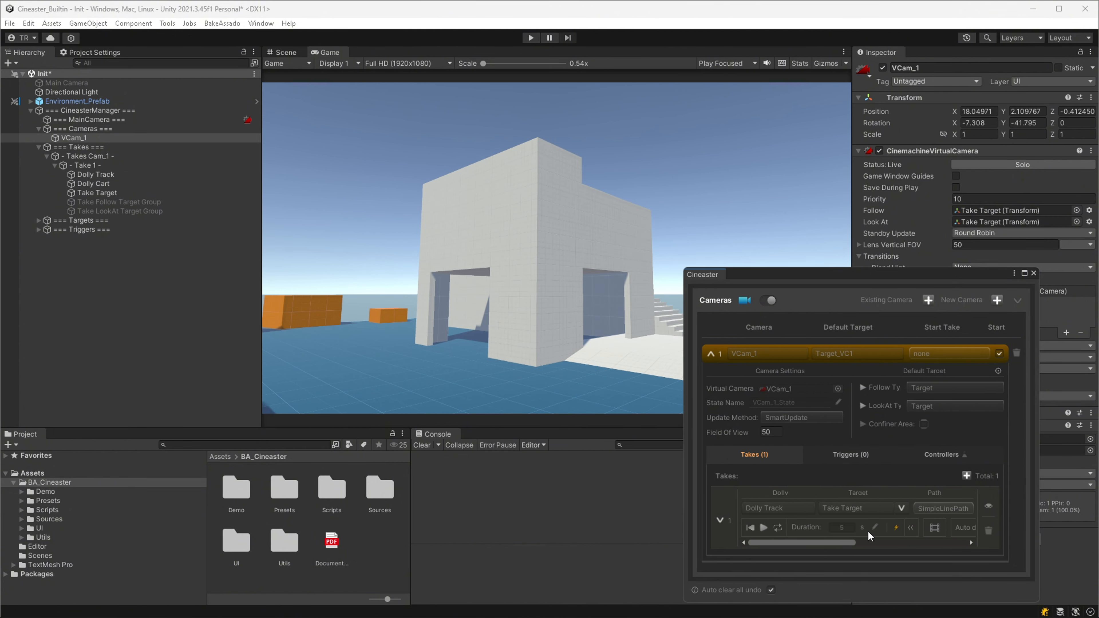
{"action": "left_click", "coordinate": [935, 528]}
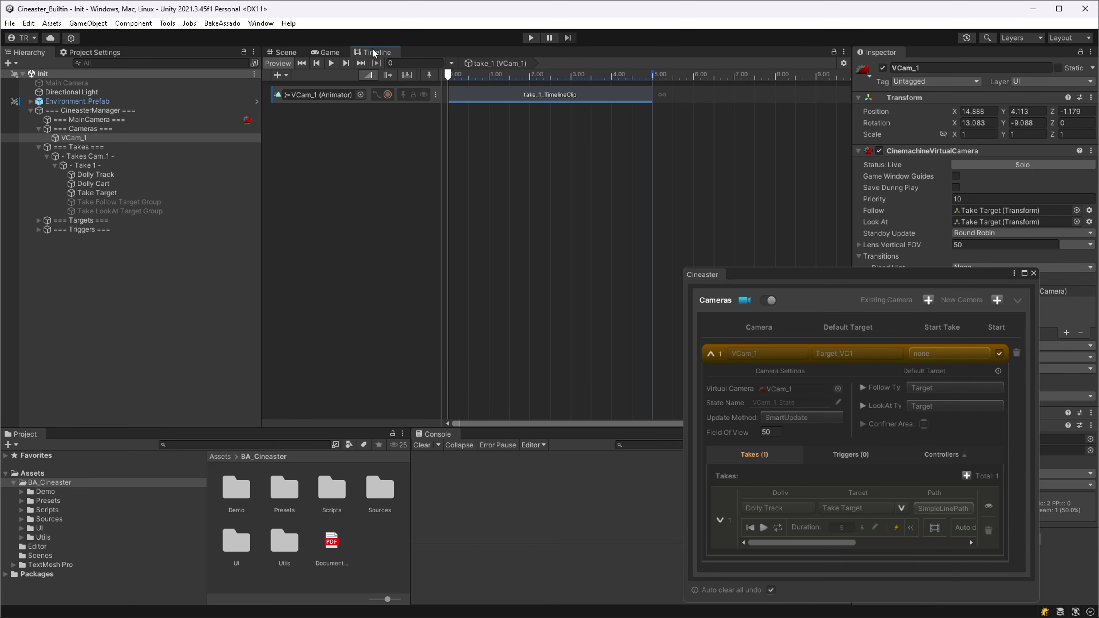
Dock the Timeline beside the Console and widen that area at the Project browser's expense.
{"action": "left_click_drag", "start_coordinate": [373, 52], "coordinate": [489, 451]}
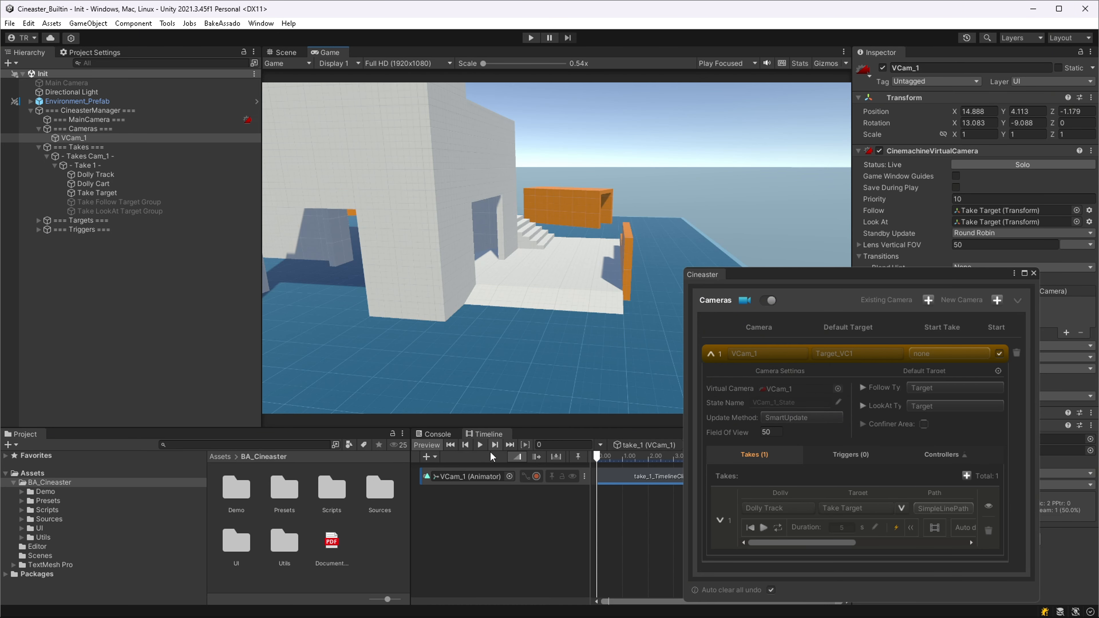
{"action": "left_click_drag", "start_coordinate": [410, 524], "coordinate": [308, 521]}
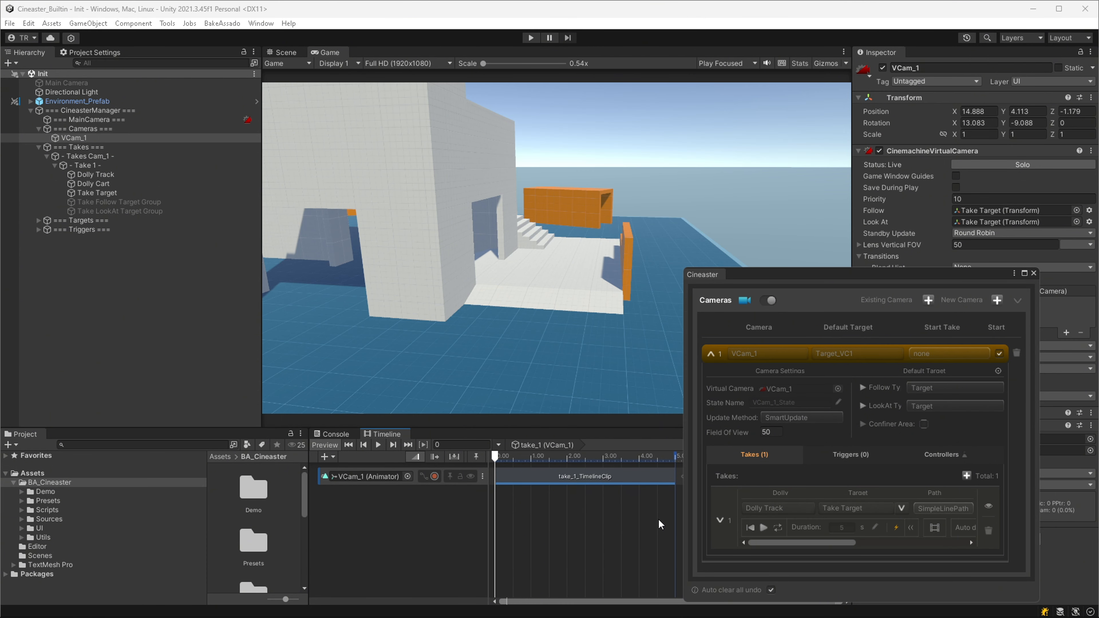
Play the take from the Timeline and scrub the playhead back to about 1.07 seconds.
{"action": "left_click", "coordinate": [378, 444]}
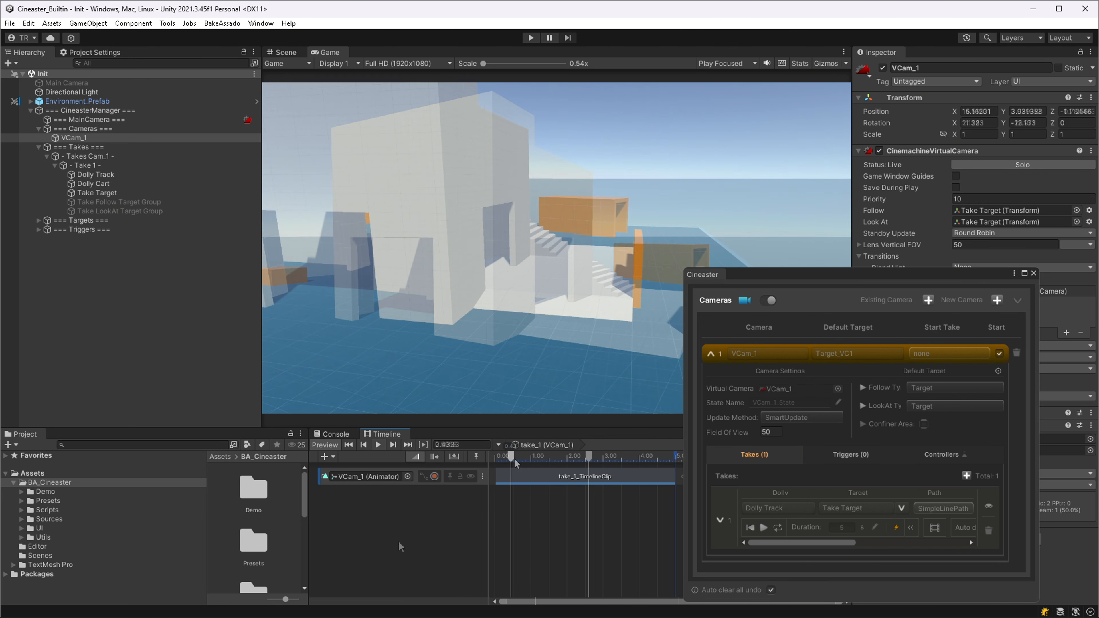
{"action": "left_click", "coordinate": [595, 464]}
{"action": "left_click_drag", "start_coordinate": [595, 465], "coordinate": [537, 464]}
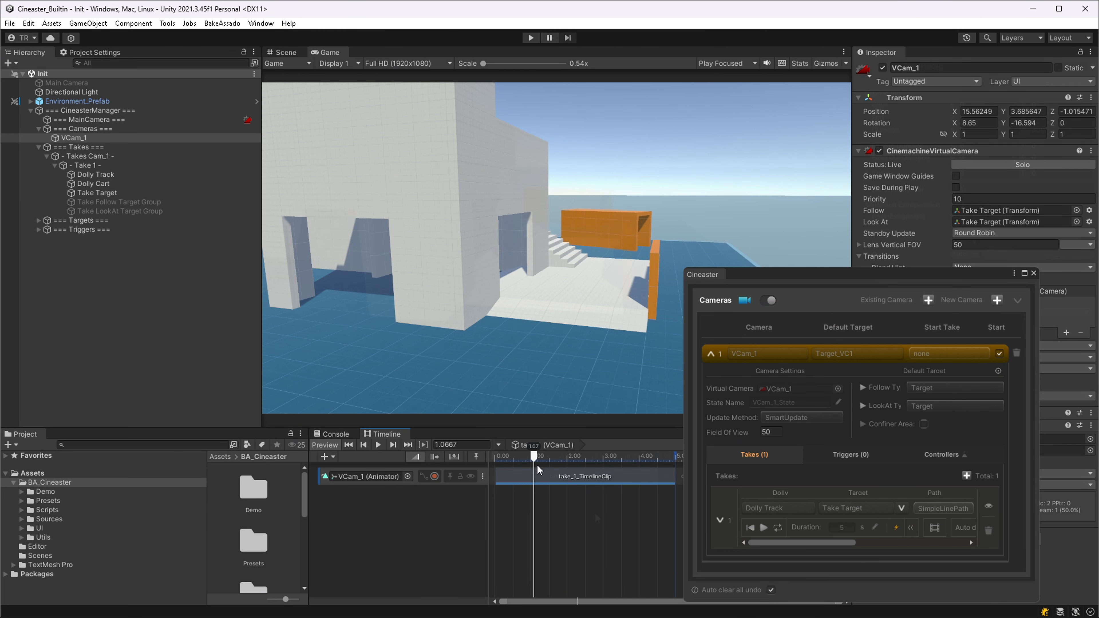
{"action": "double_click", "coordinate": [537, 476]}
{"action": "left_click_drag", "start_coordinate": [534, 414], "coordinate": [485, 420]}
{"action": "left_click", "coordinate": [557, 368]}
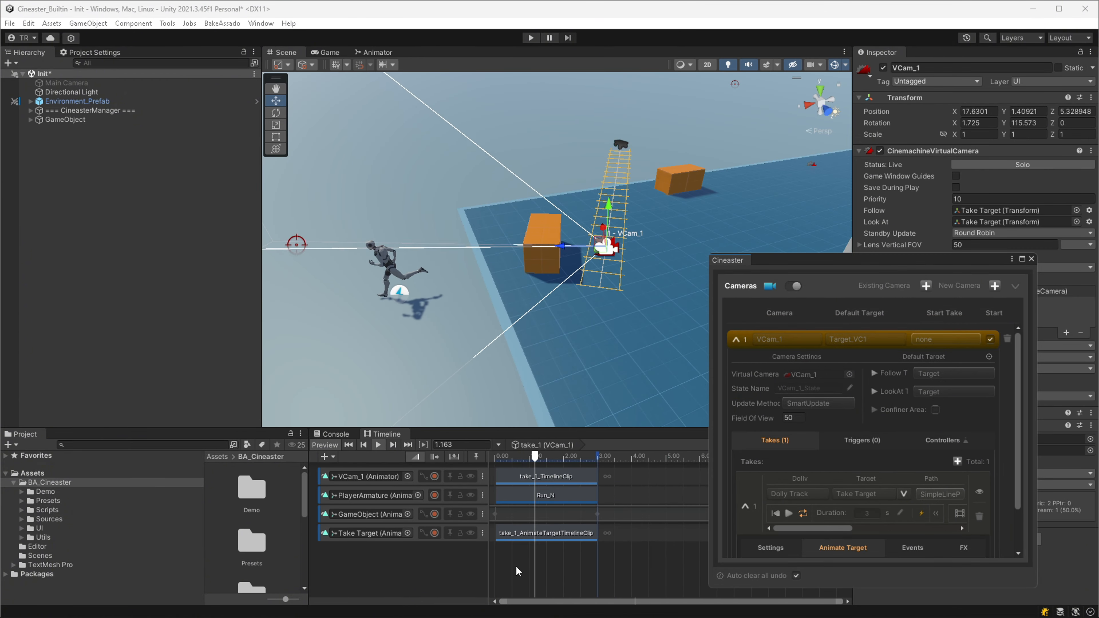
Select the PlayerArmature animation track in the Timeline and show the running character in the Game view.
{"action": "left_click", "coordinate": [341, 497]}
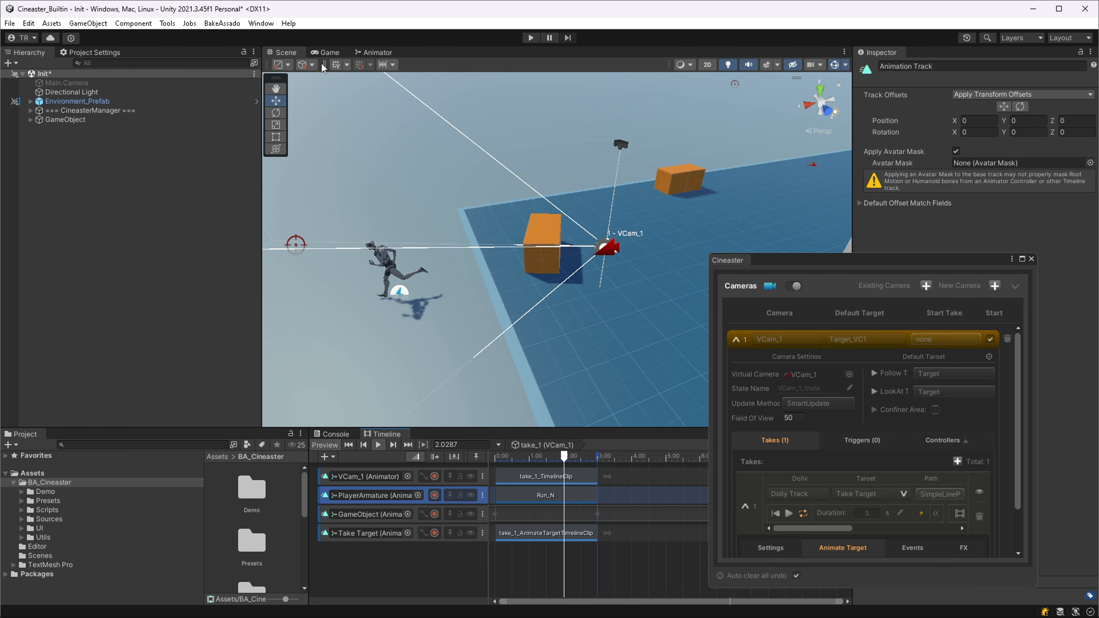
{"action": "left_click", "coordinate": [325, 53]}
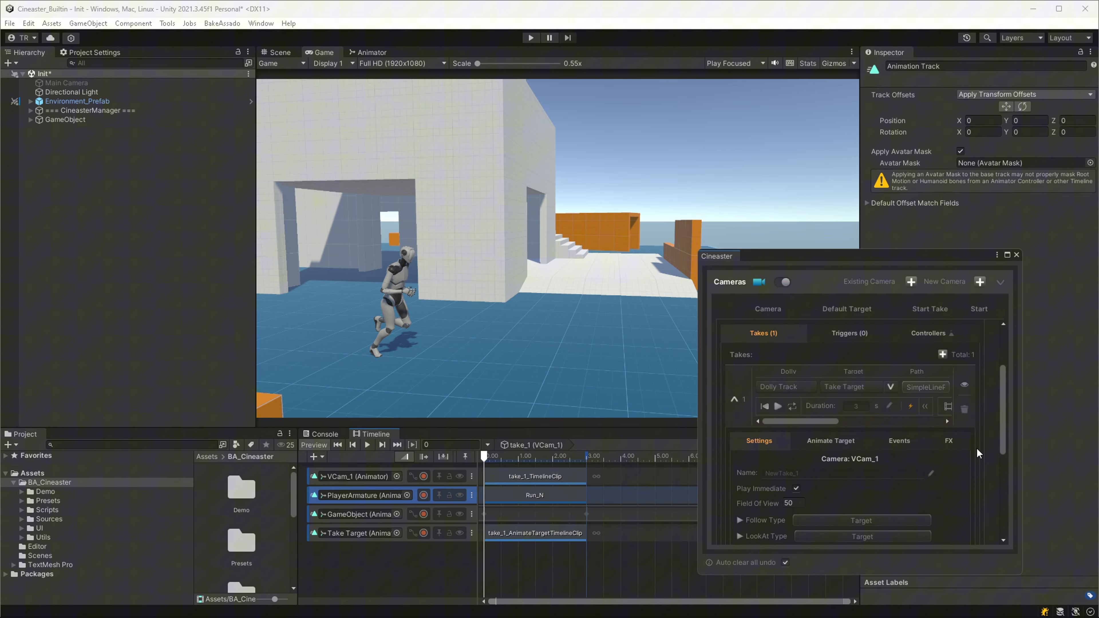
Rename the take as MyFirstTake and check the Start Take options of VCam_1.
{"action": "scroll", "coordinate": [978, 451], "scroll_direction": "down", "scroll_amount": 1}
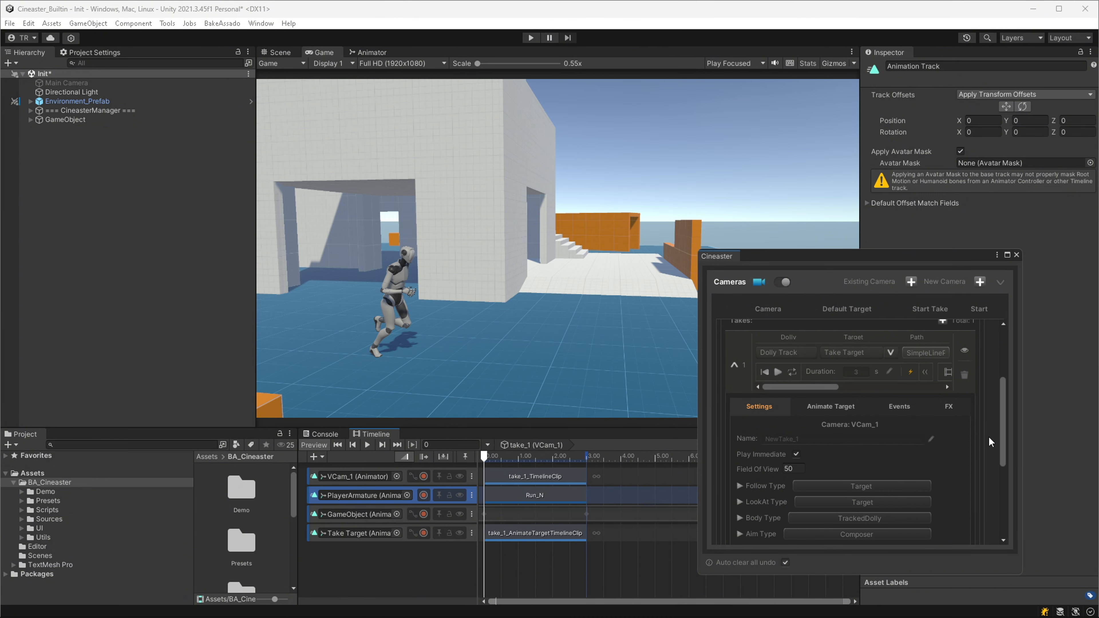
{"action": "scroll", "coordinate": [1003, 448], "scroll_direction": "down", "scroll_amount": 1}
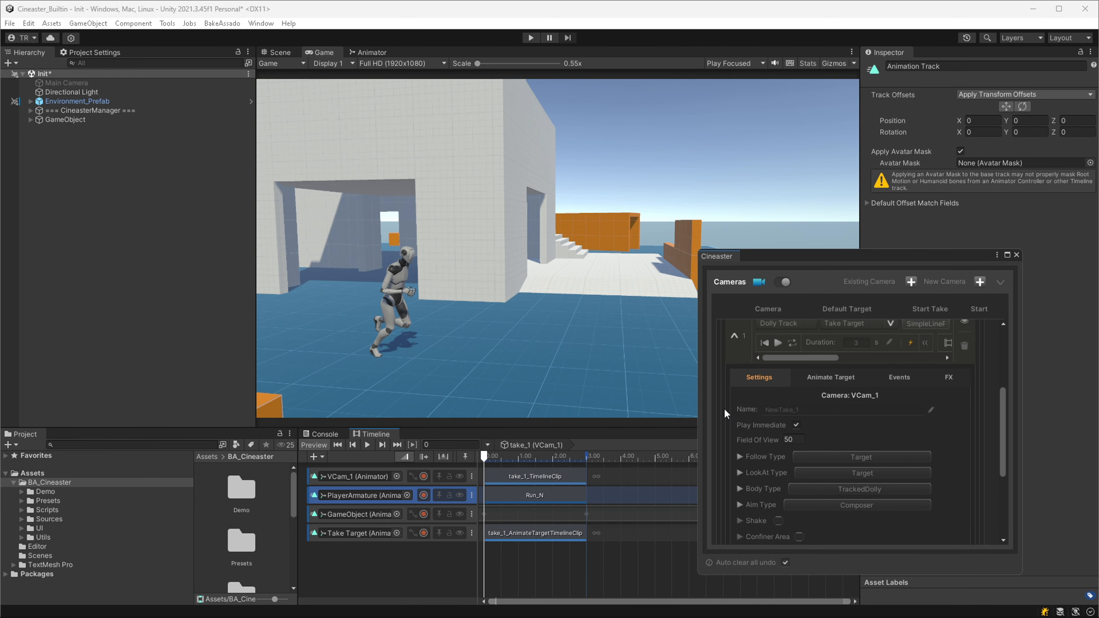
{"action": "left_click", "coordinate": [905, 410]}
{"action": "type", "text": "MyFirstTake"}
{"action": "scroll", "coordinate": [935, 424], "scroll_direction": "up", "scroll_amount": 5}
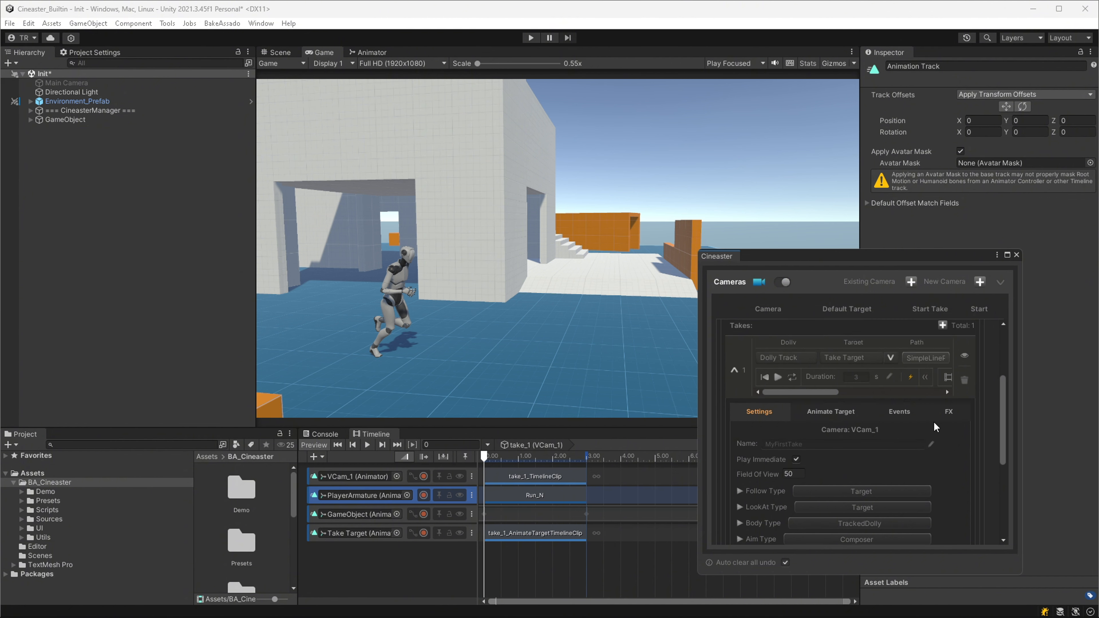
{"action": "left_click", "coordinate": [935, 335]}
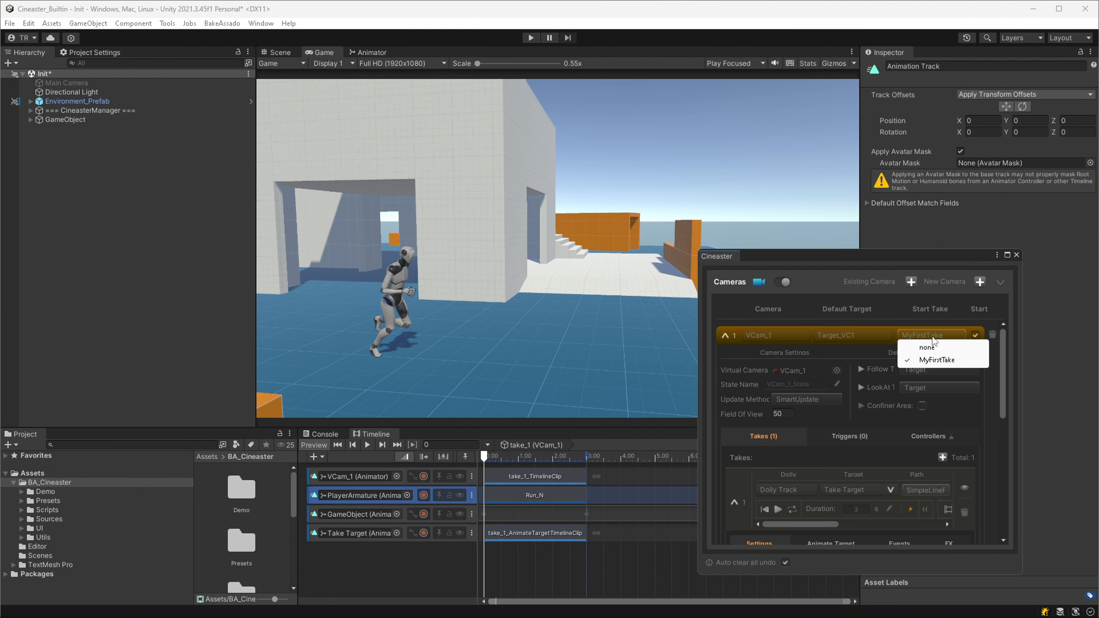
{"action": "left_click", "coordinate": [995, 450]}
Switch off Play Immediate to inspect the Start Delay setting and switch Play Immediate back on.
{"action": "scroll", "coordinate": [995, 450], "scroll_direction": "down", "scroll_amount": 5}
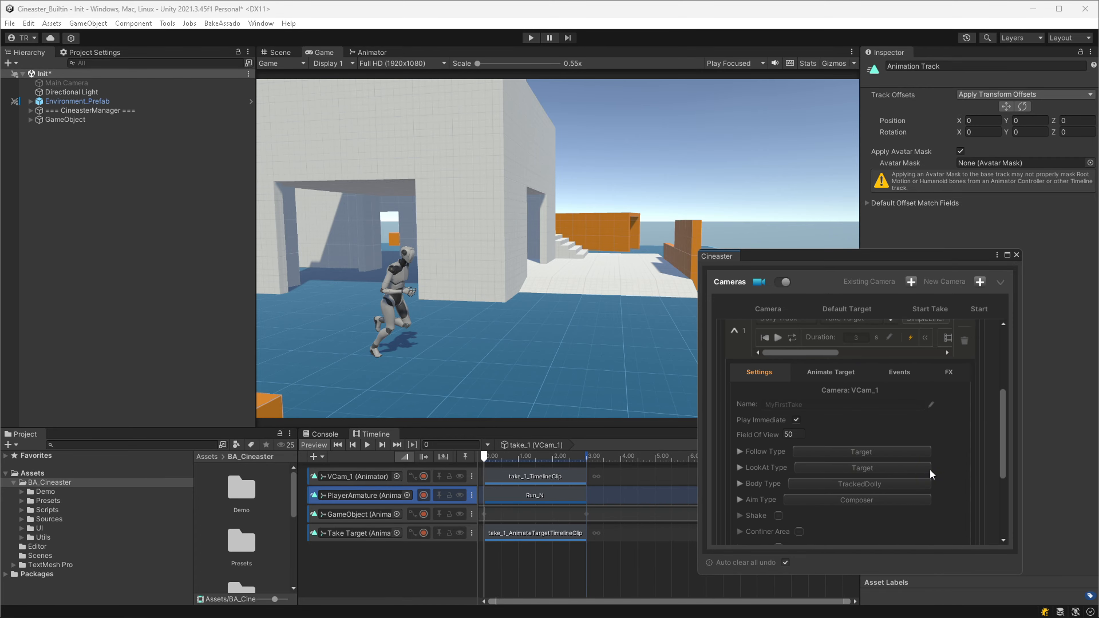
{"action": "left_click", "coordinate": [796, 420]}
{"action": "left_click", "coordinate": [786, 434]}
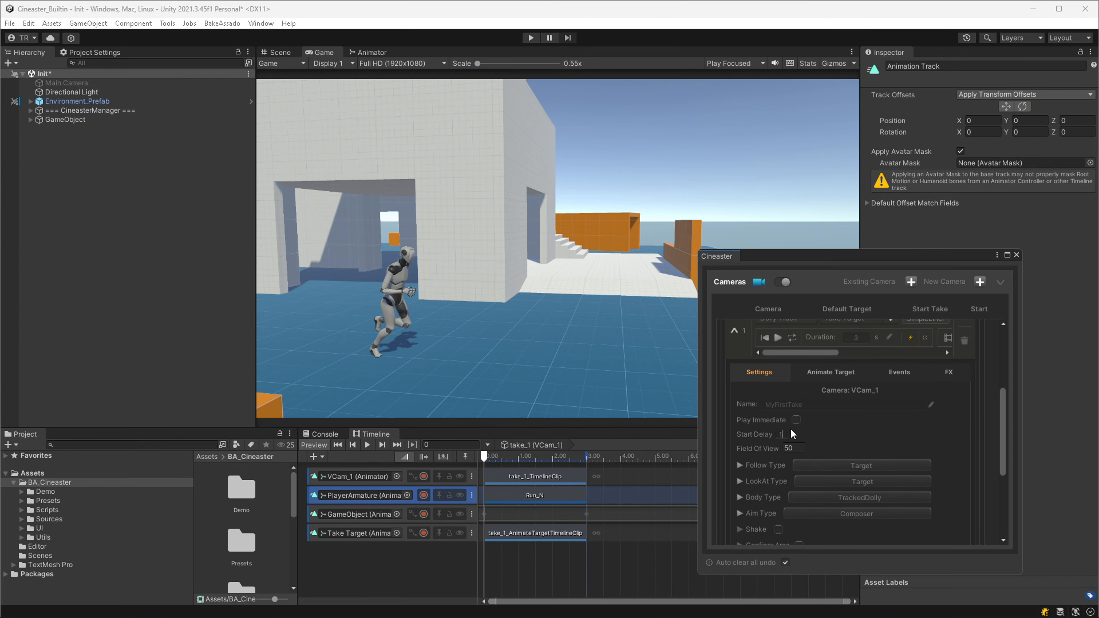
{"action": "left_click", "coordinate": [796, 420]}
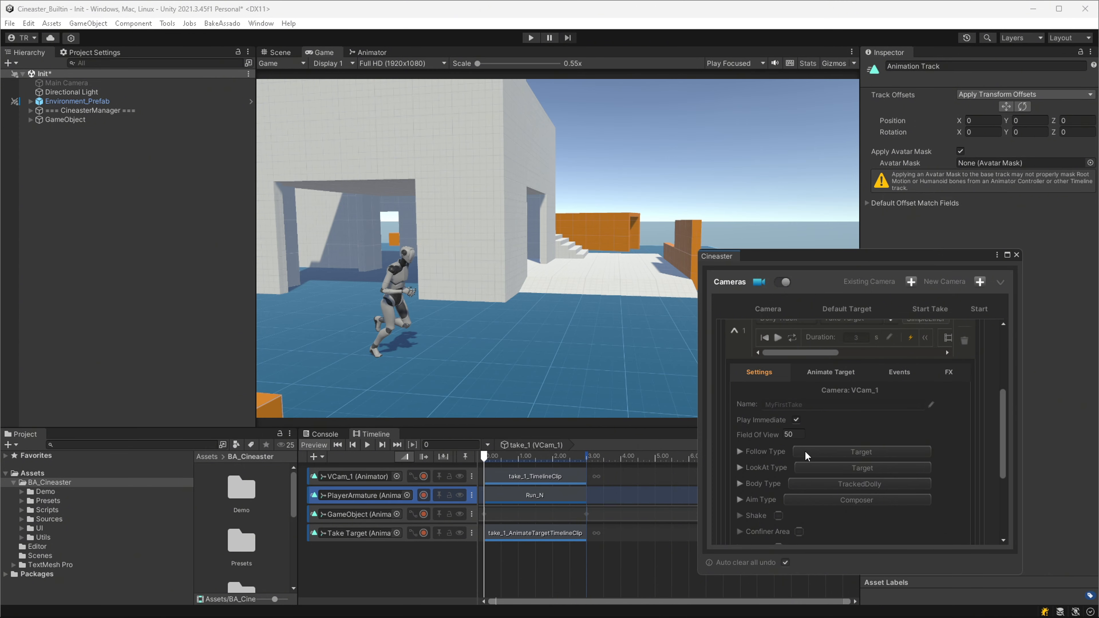
With MainCamera selected, try a take field of view of 40 and set it back to 50.
{"action": "left_click", "coordinate": [30, 110]}
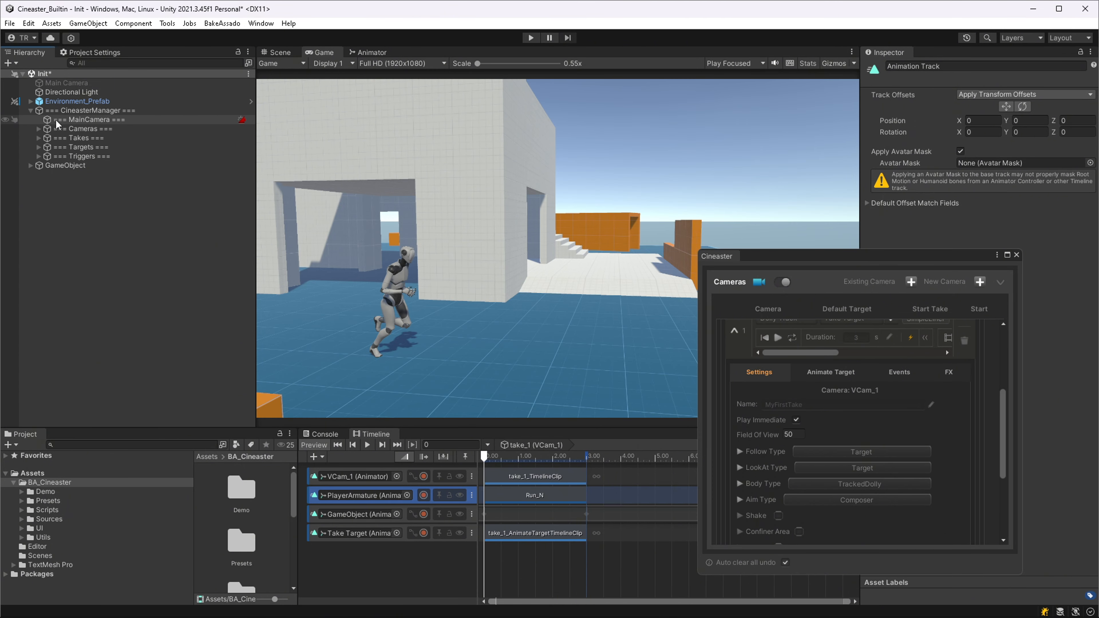
{"action": "left_click", "coordinate": [57, 121]}
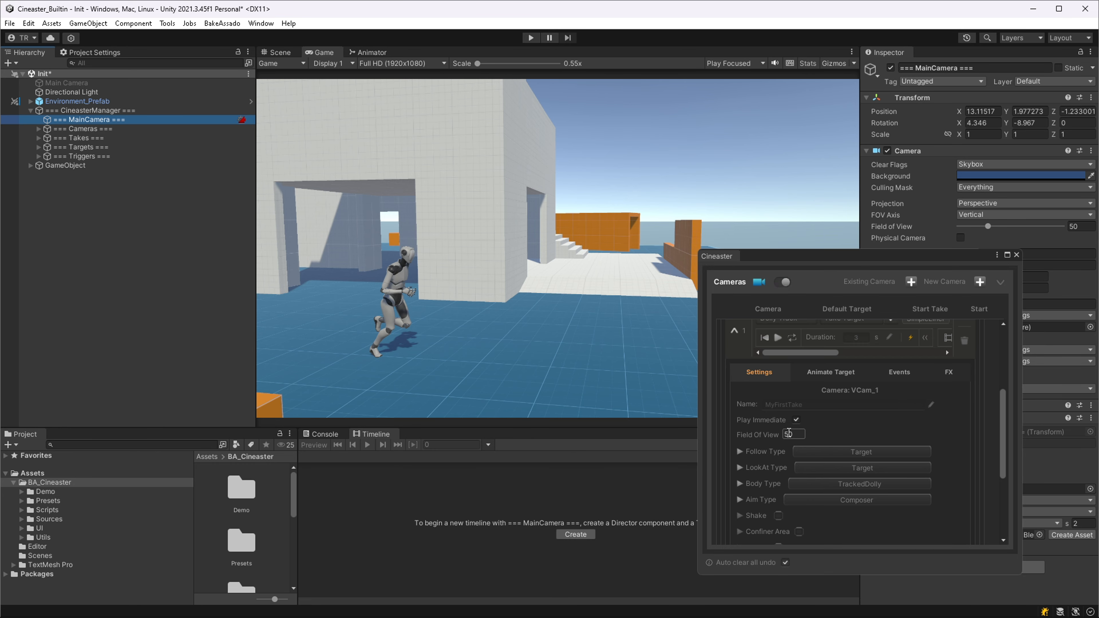
{"action": "left_click", "coordinate": [789, 434]}
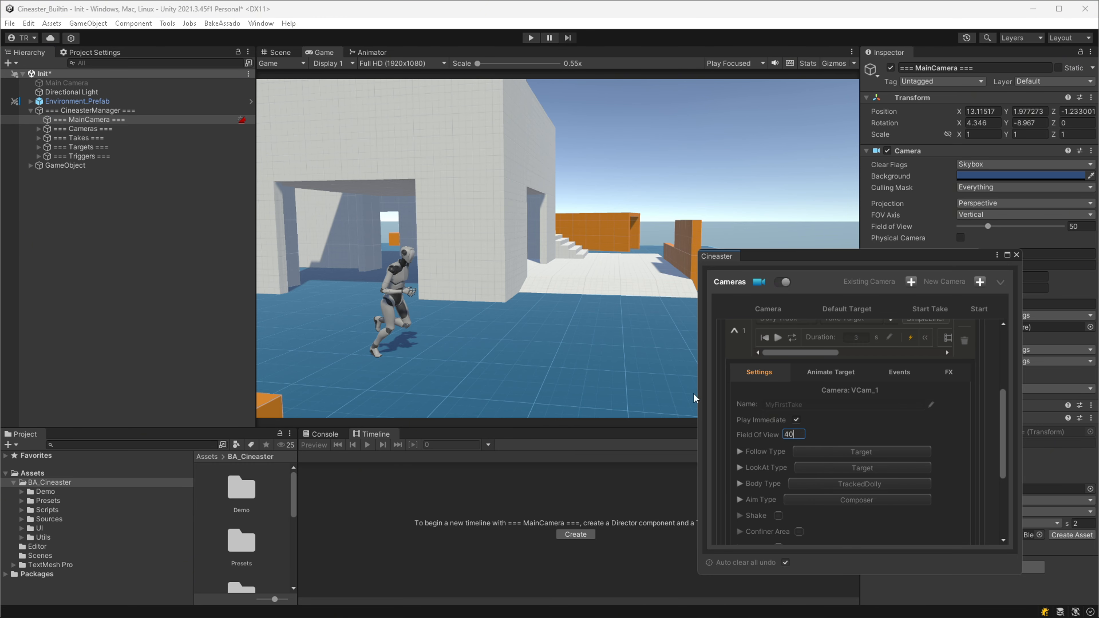
{"action": "key", "text": "Return"}
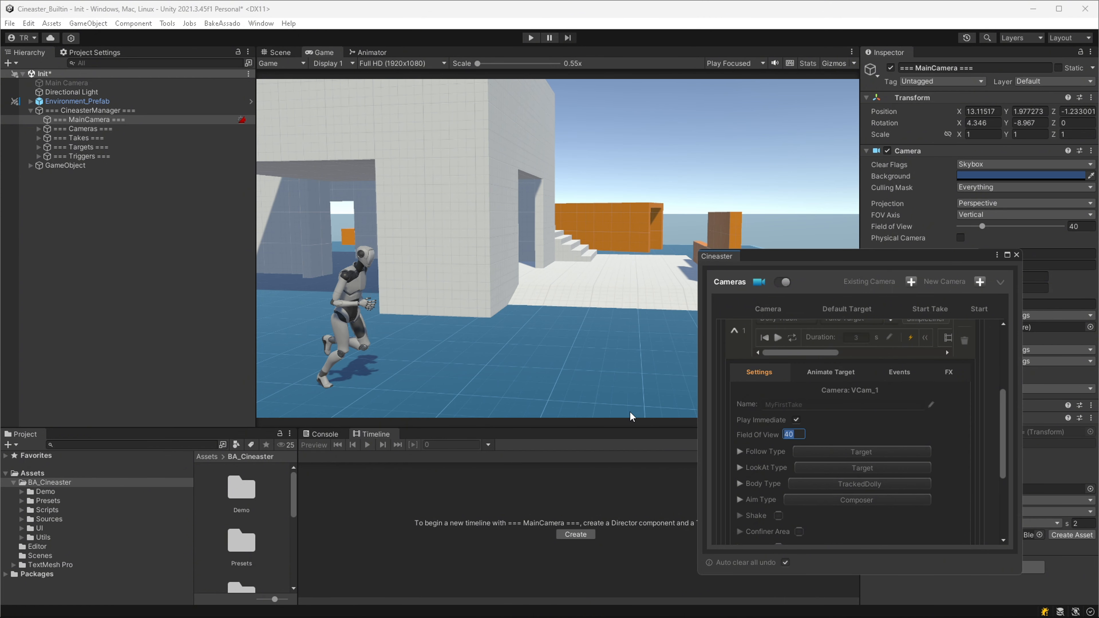
{"action": "type", "text": "50"}
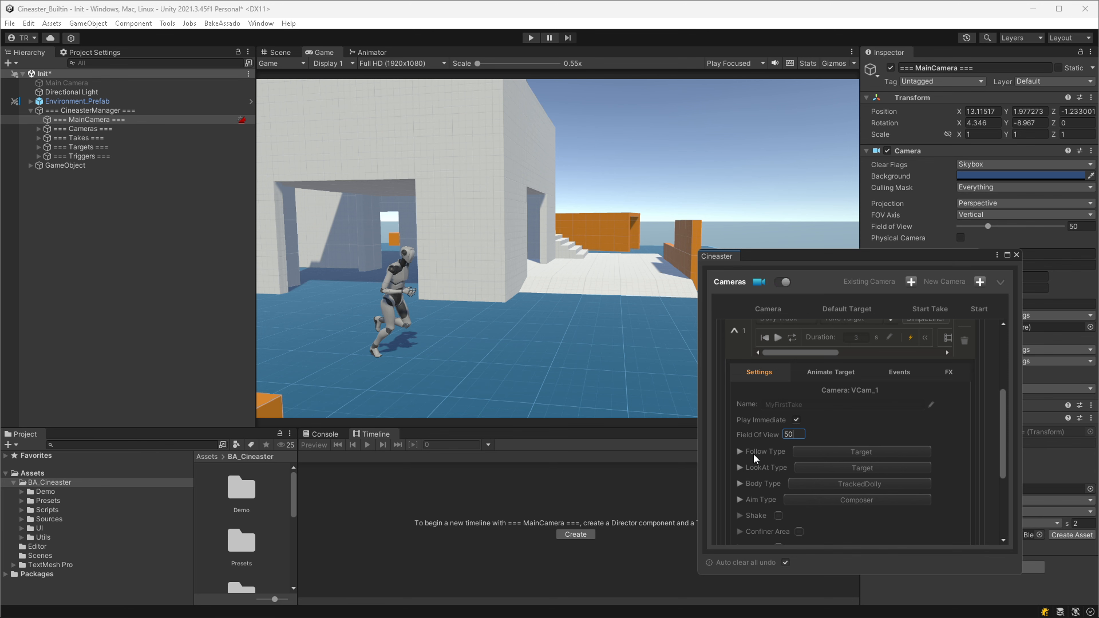
Switch the take's LookAt Type to TargetGroup to inspect its settings, and set it back to Target.
{"action": "left_click", "coordinate": [884, 451]}
{"action": "left_click", "coordinate": [916, 471]}
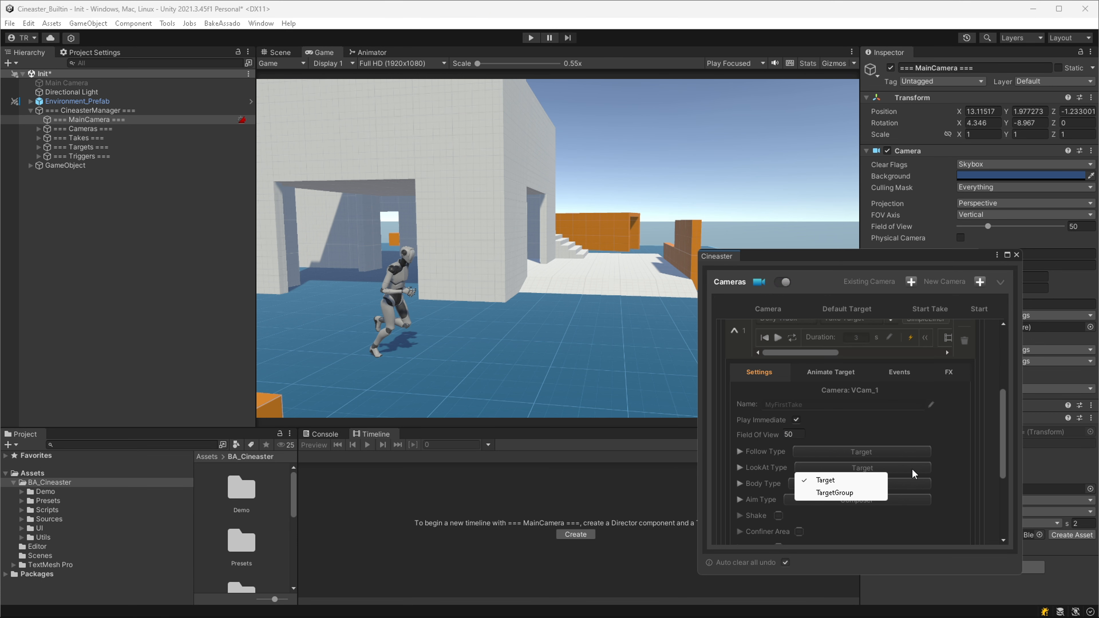
{"action": "left_click", "coordinate": [850, 495]}
{"action": "left_click", "coordinate": [741, 468]}
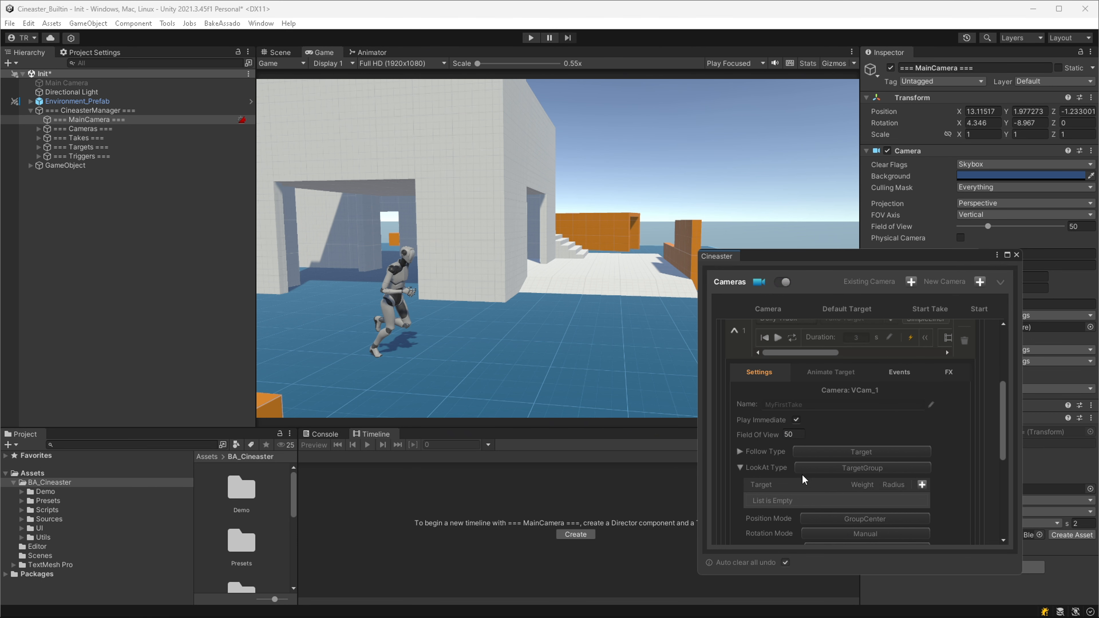
{"action": "scroll", "coordinate": [852, 476], "scroll_direction": "down", "scroll_amount": 2}
{"action": "left_click", "coordinate": [863, 469]}
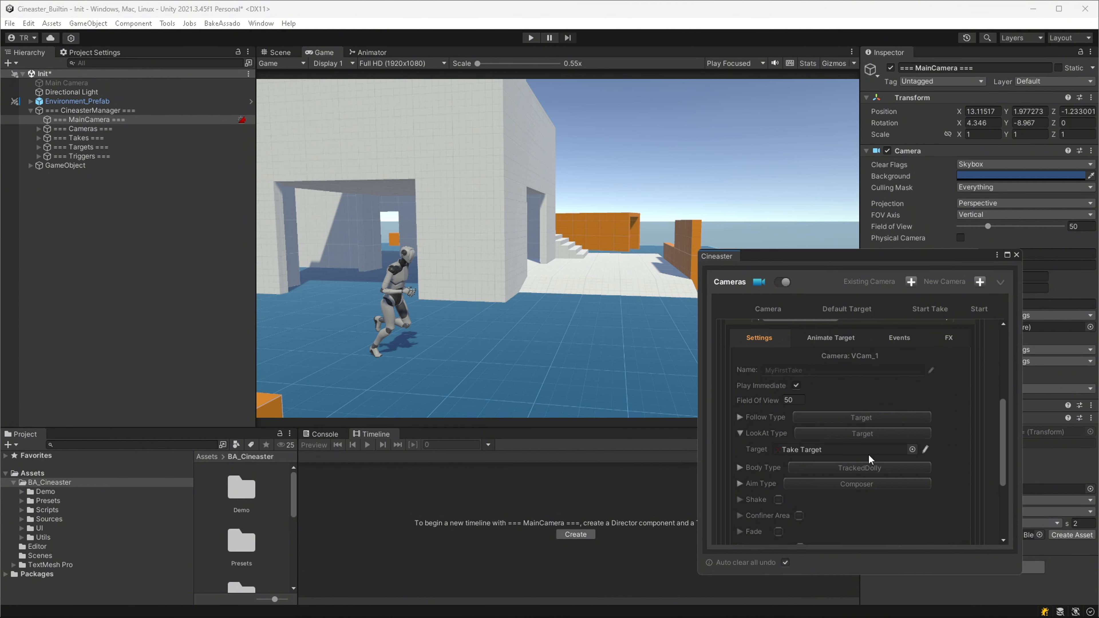
Assign PlayerCameraRoot as the take's LookAt target and check the camera in the Scene view.
{"action": "left_click", "coordinate": [32, 166]}
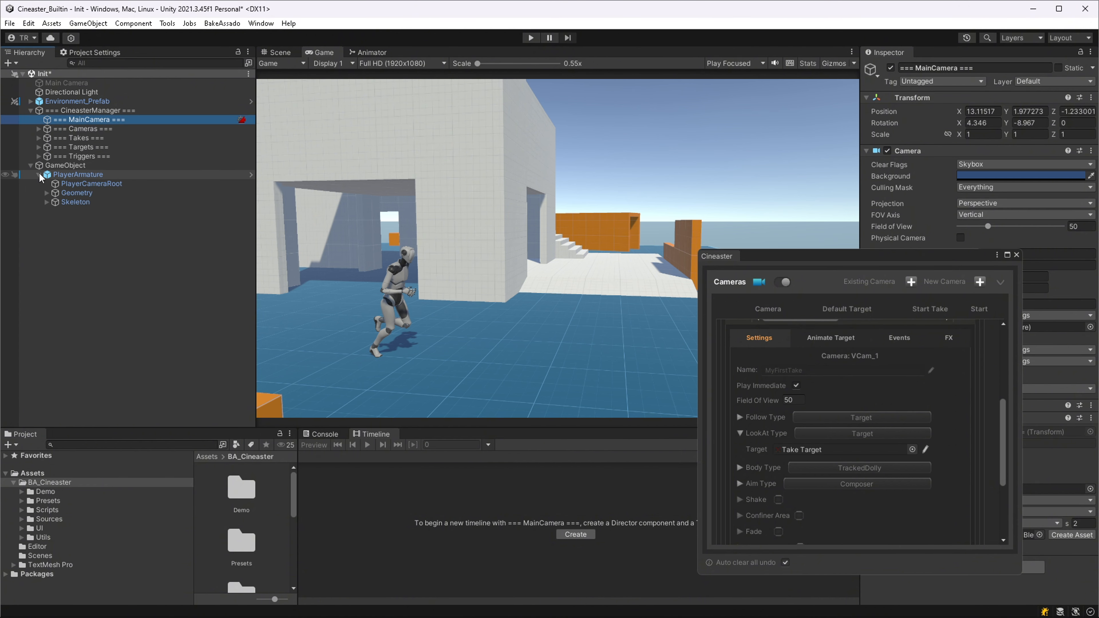
{"action": "left_click_drag", "start_coordinate": [59, 185], "coordinate": [805, 454]}
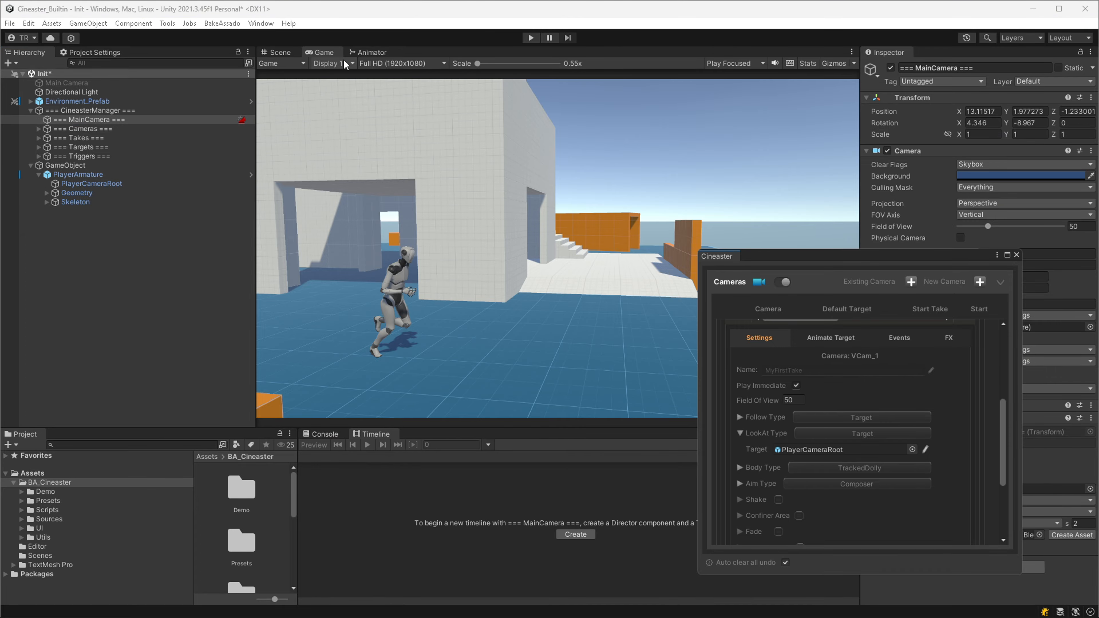
{"action": "left_click", "coordinate": [278, 52]}
{"action": "scroll", "coordinate": [562, 360], "scroll_direction": "up", "scroll_amount": 3}
{"action": "left_click_drag", "start_coordinate": [562, 359], "coordinate": [566, 298], "text": "alt"}
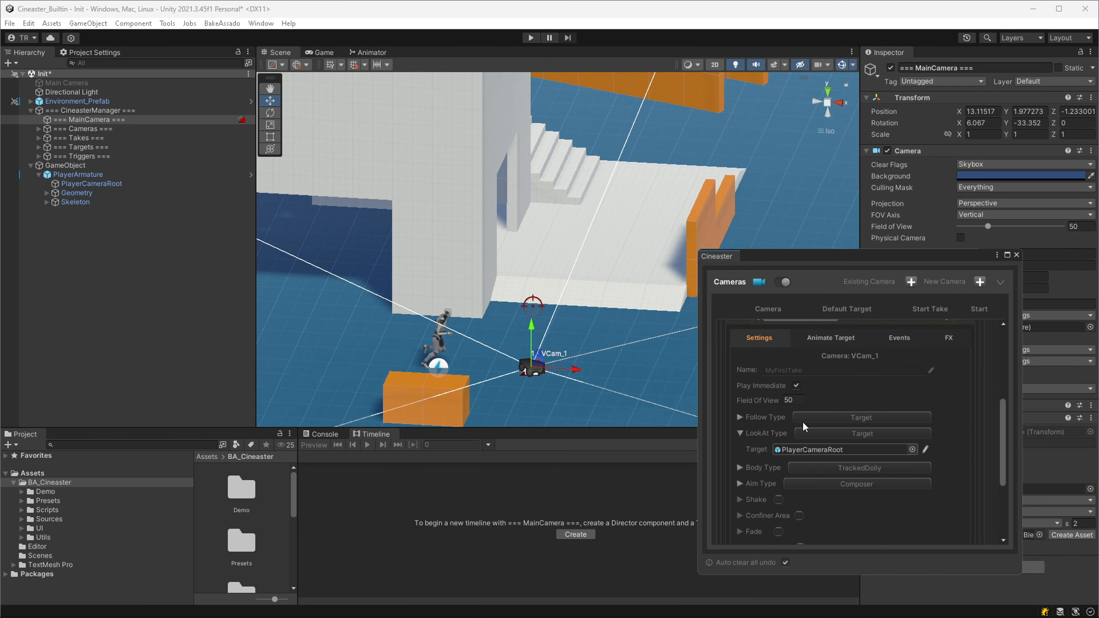
Assign Take Target as the take's LookAt target and collapse the LookAt settings.
{"action": "left_click", "coordinate": [532, 307]}
{"action": "left_click_drag", "start_coordinate": [130, 178], "coordinate": [920, 450]}
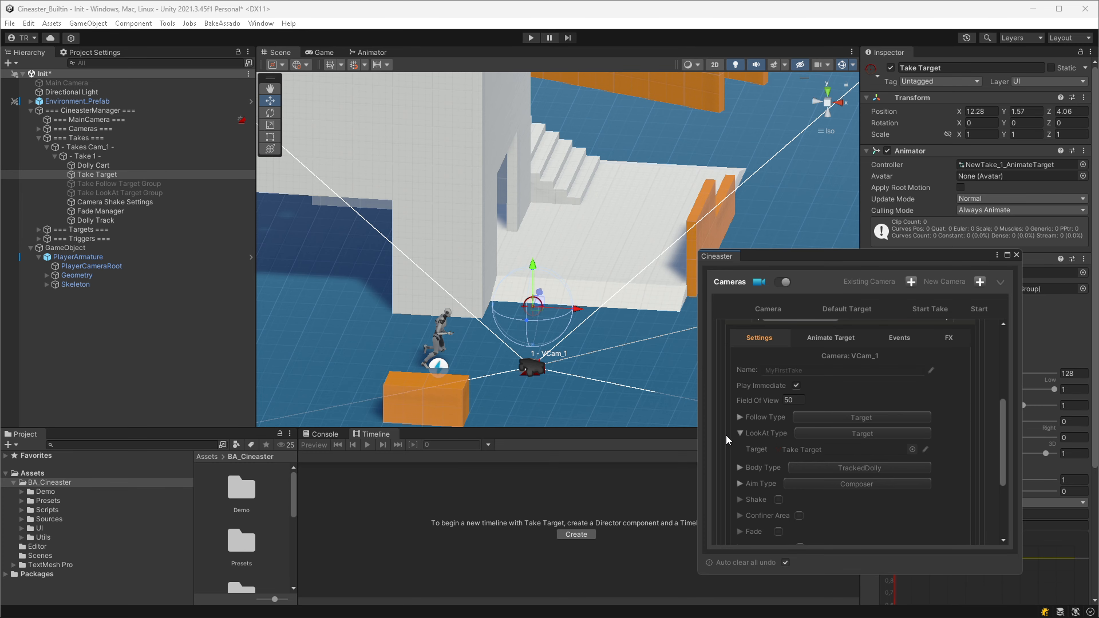
{"action": "left_click", "coordinate": [740, 433]}
Examine the take's Body Type and Aim Type offset and damping settings, collapsing both sections after viewing.
{"action": "scroll", "coordinate": [742, 434], "scroll_direction": "down", "scroll_amount": 3}
{"action": "left_click", "coordinate": [739, 381]}
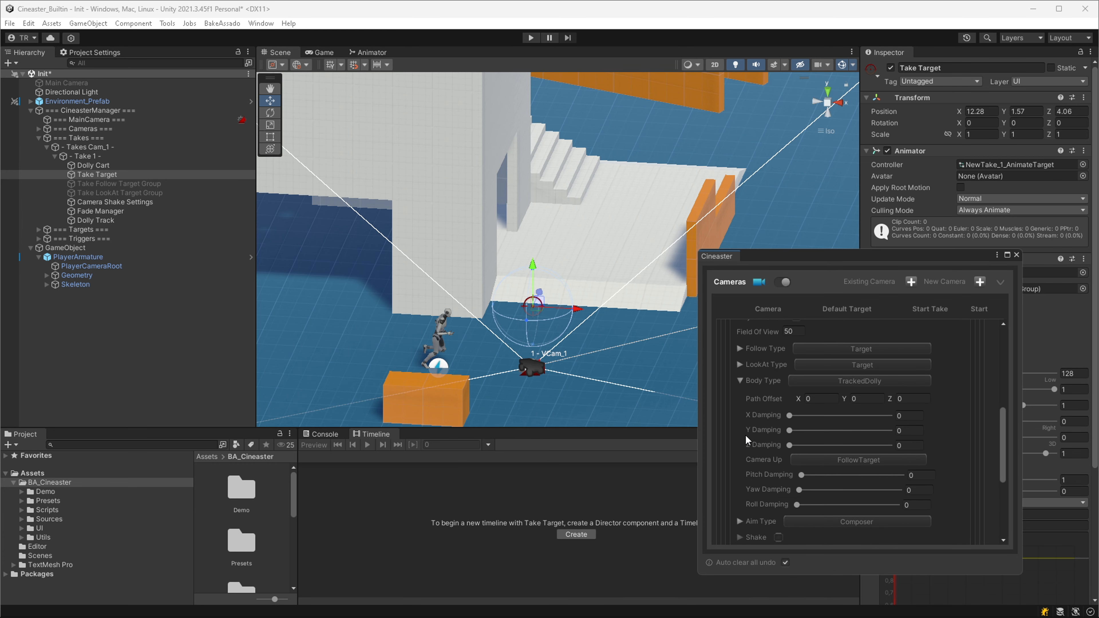
{"action": "left_click", "coordinate": [741, 522]}
{"action": "left_click", "coordinate": [741, 380]}
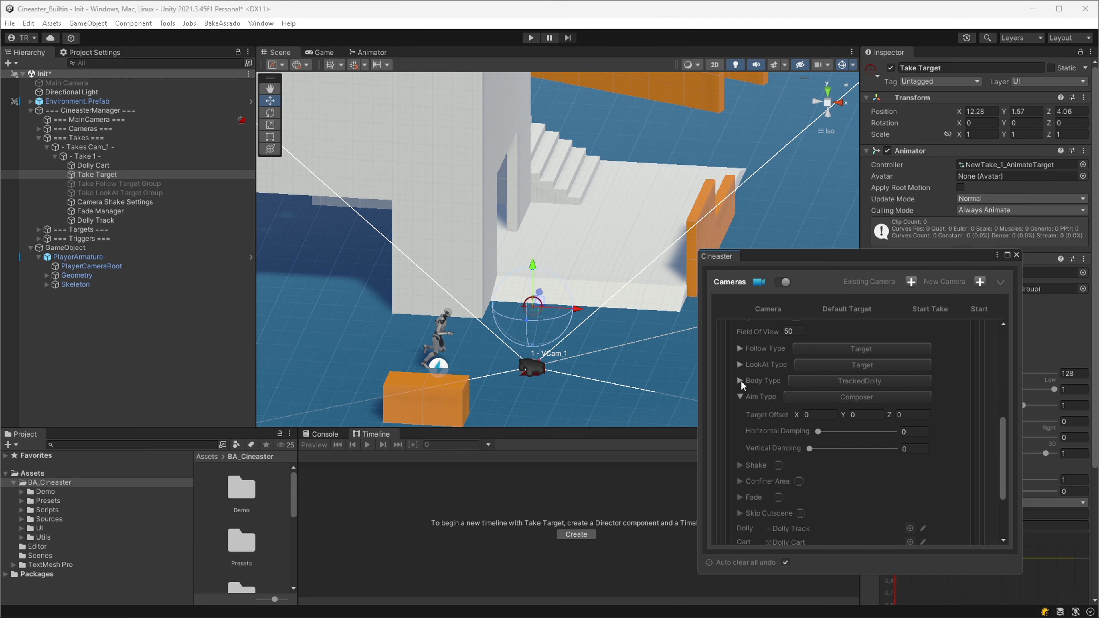
{"action": "left_click", "coordinate": [740, 396]}
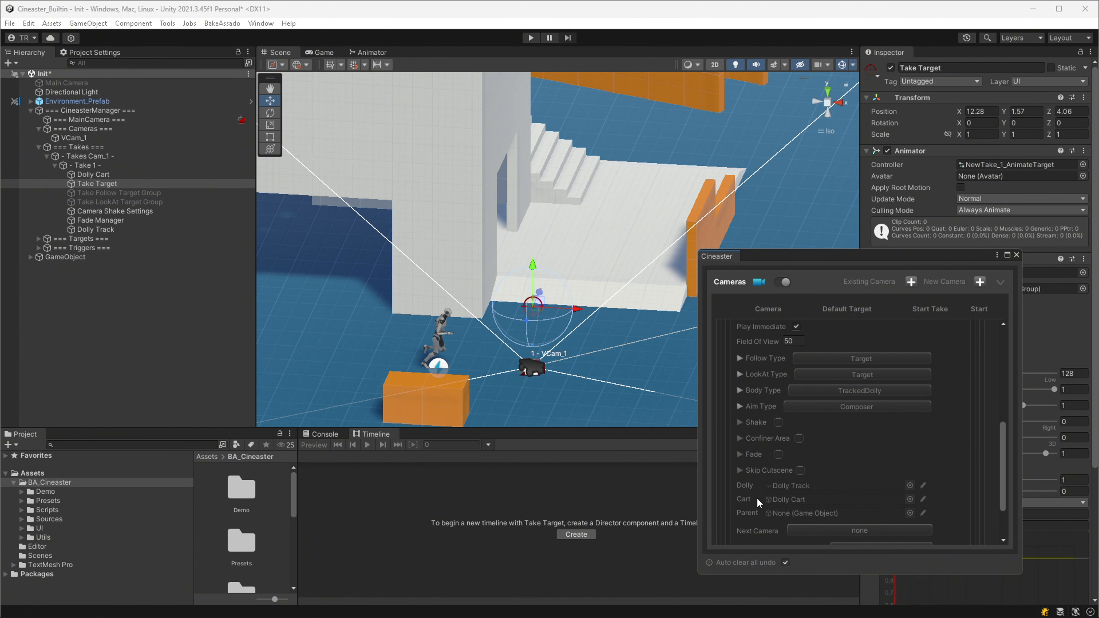
Enable Shake for the take and review the Use CN handheld presets, leaving Use CN off.
{"action": "left_click", "coordinate": [779, 422]}
{"action": "left_click", "coordinate": [740, 424]}
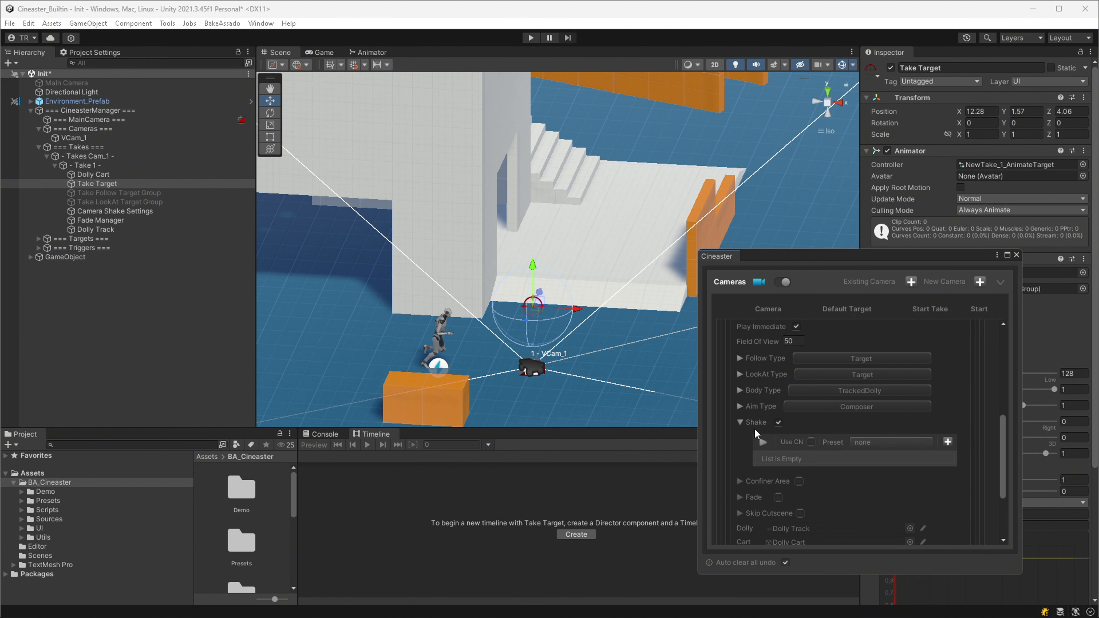
{"action": "left_click", "coordinate": [811, 442]}
{"action": "left_click", "coordinate": [833, 442]}
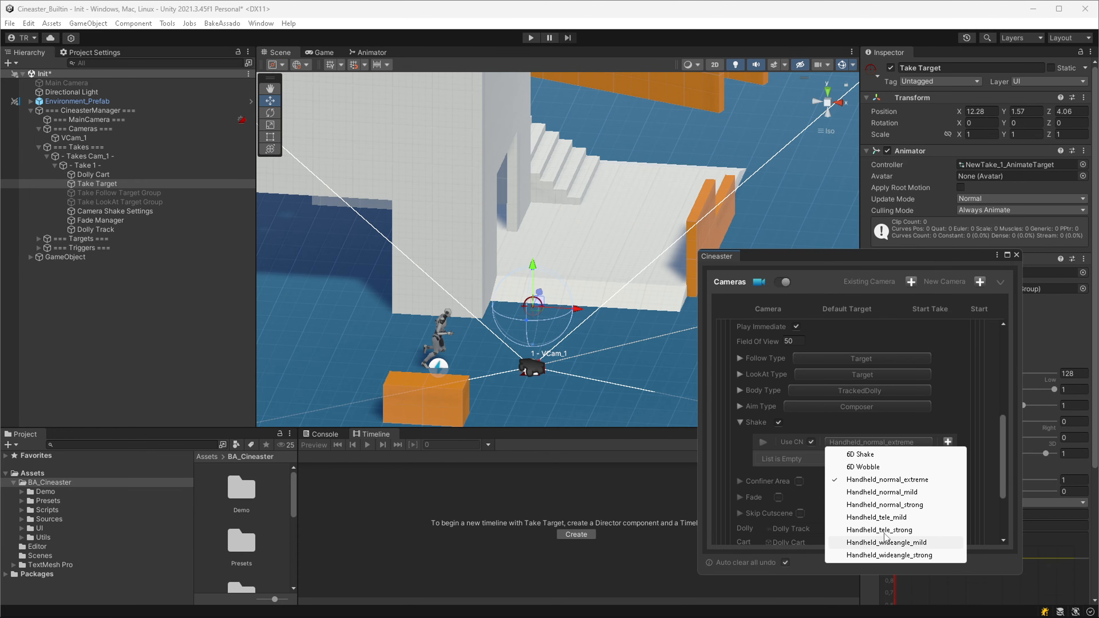
{"action": "left_click", "coordinate": [802, 445]}
{"action": "left_click", "coordinate": [810, 443]}
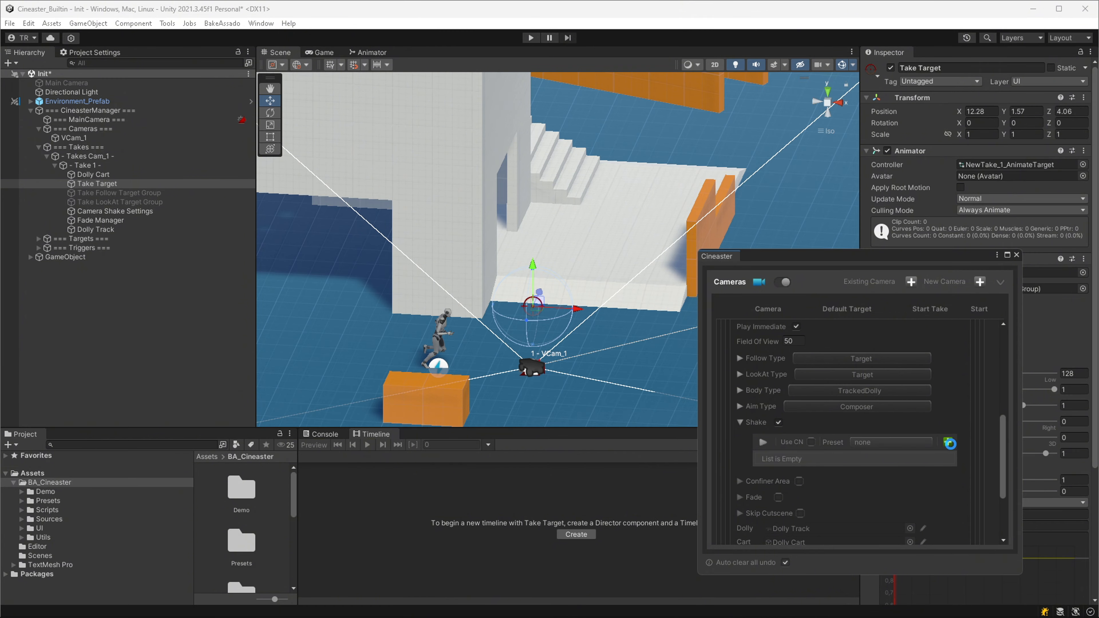
Add a shake preset to the take with an initial time of 1 and a duration of 1.
{"action": "left_click", "coordinate": [948, 442]}
{"action": "scroll", "coordinate": [939, 463], "scroll_direction": "down", "scroll_amount": 3}
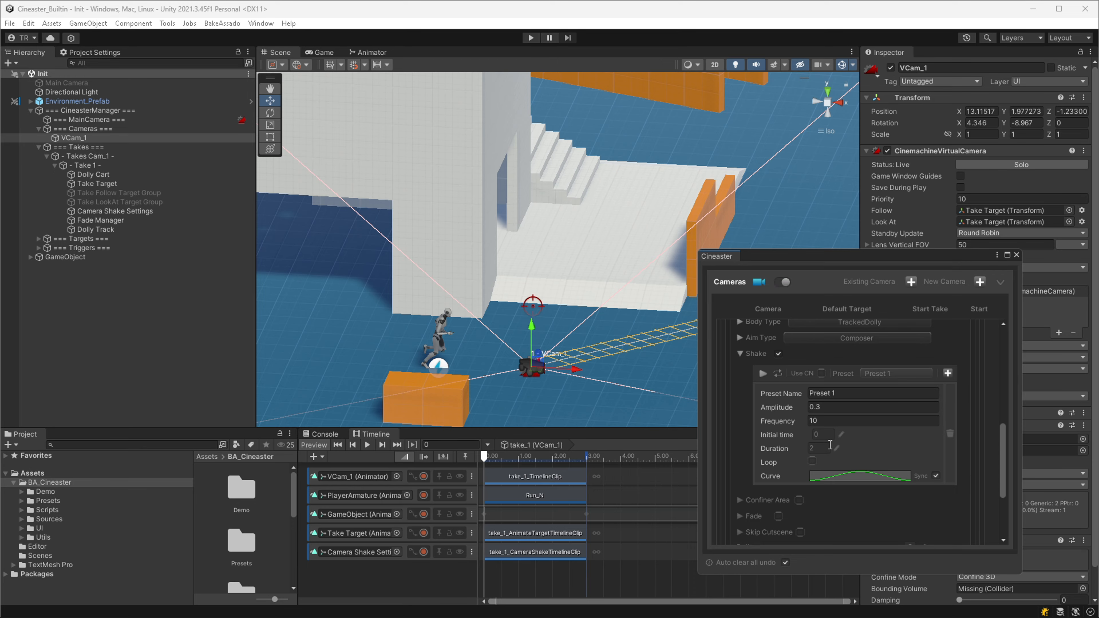
{"action": "left_click", "coordinate": [828, 436]}
{"action": "type", "text": "1"}
{"action": "left_click", "coordinate": [824, 451]}
{"action": "type", "text": "1"}
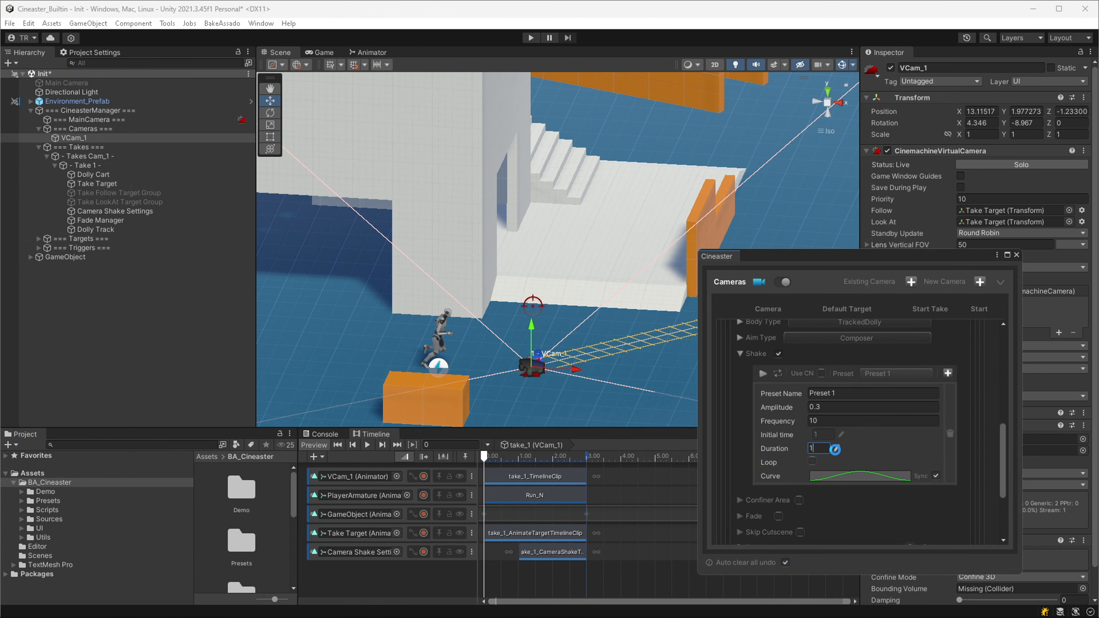
{"action": "key", "text": "Return"}
{"action": "scroll", "coordinate": [815, 468], "scroll_direction": "up", "scroll_amount": 10}
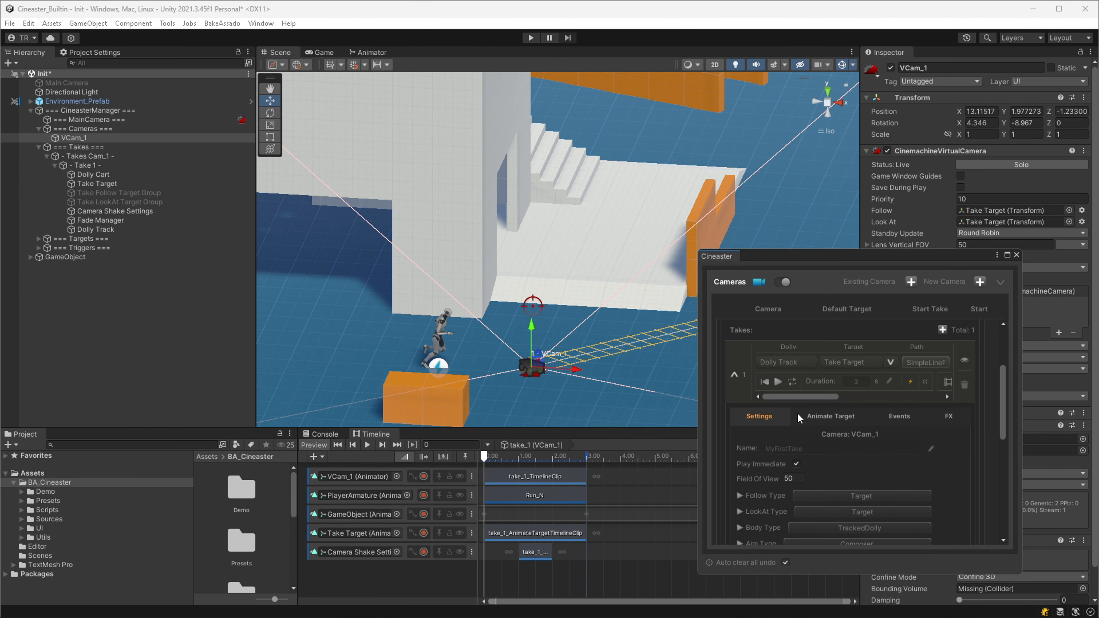
Turn off Shake for the take and play the take back in the Game view without camera shake.
{"action": "left_click", "coordinate": [778, 381]}
{"action": "scroll", "coordinate": [779, 466], "scroll_direction": "down", "scroll_amount": 3}
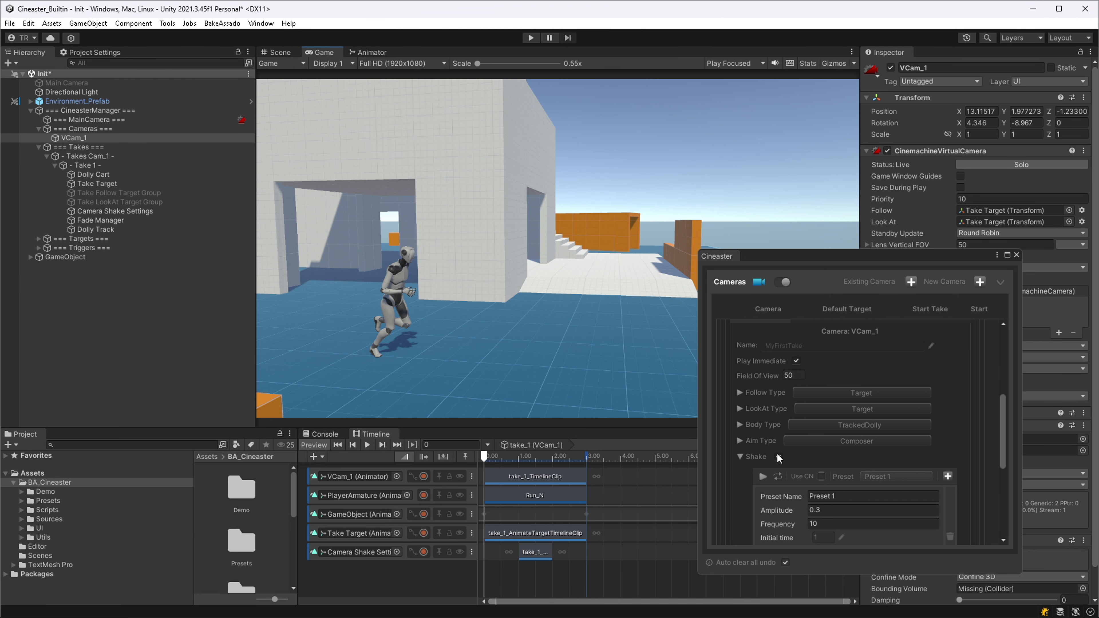
{"action": "left_click", "coordinate": [778, 457]}
{"action": "scroll", "coordinate": [778, 457], "scroll_direction": "up", "scroll_amount": 2}
{"action": "scroll", "coordinate": [776, 417], "scroll_direction": "up", "scroll_amount": 2}
{"action": "left_click", "coordinate": [778, 416]}
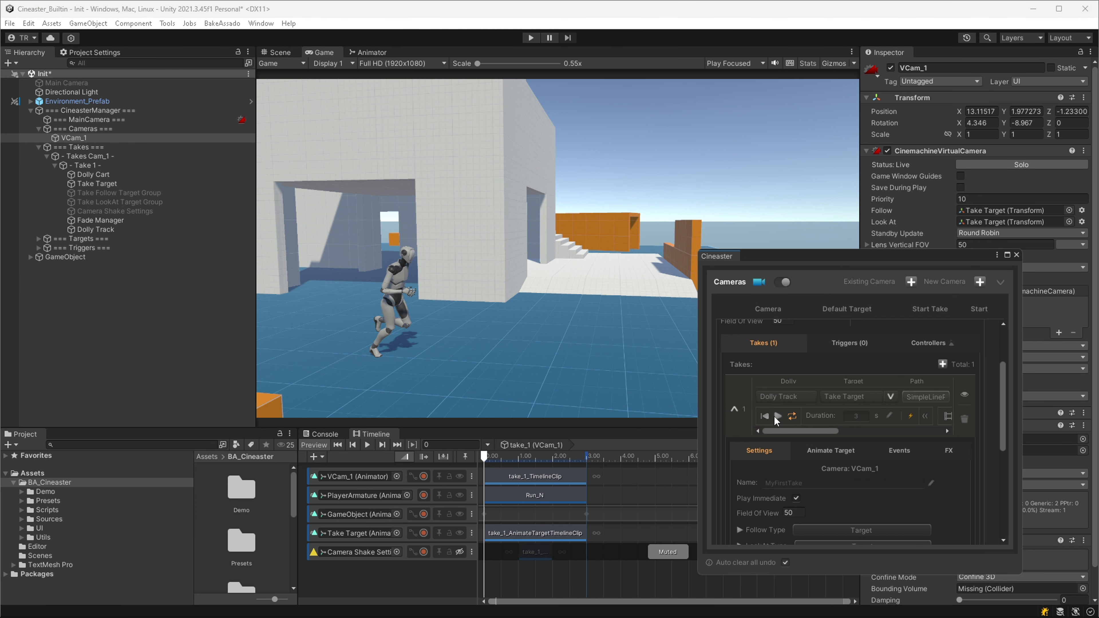
{"action": "left_click", "coordinate": [559, 586]}
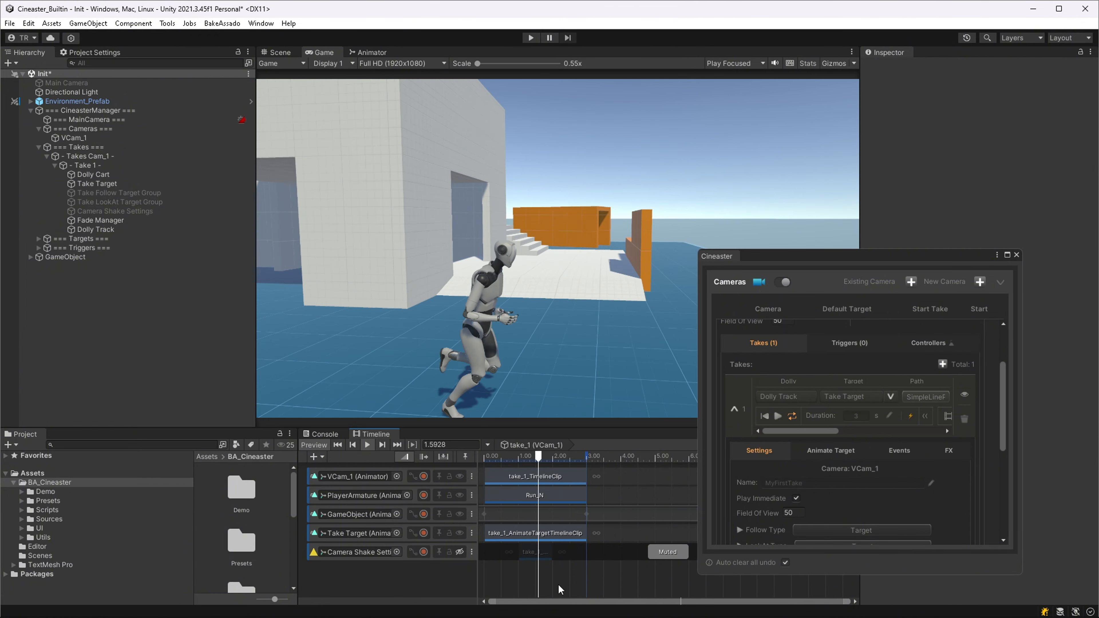
Turn Shake back on for the take and play it again to preview the camera shake.
{"action": "scroll", "coordinate": [780, 502], "scroll_direction": "down", "scroll_amount": 3}
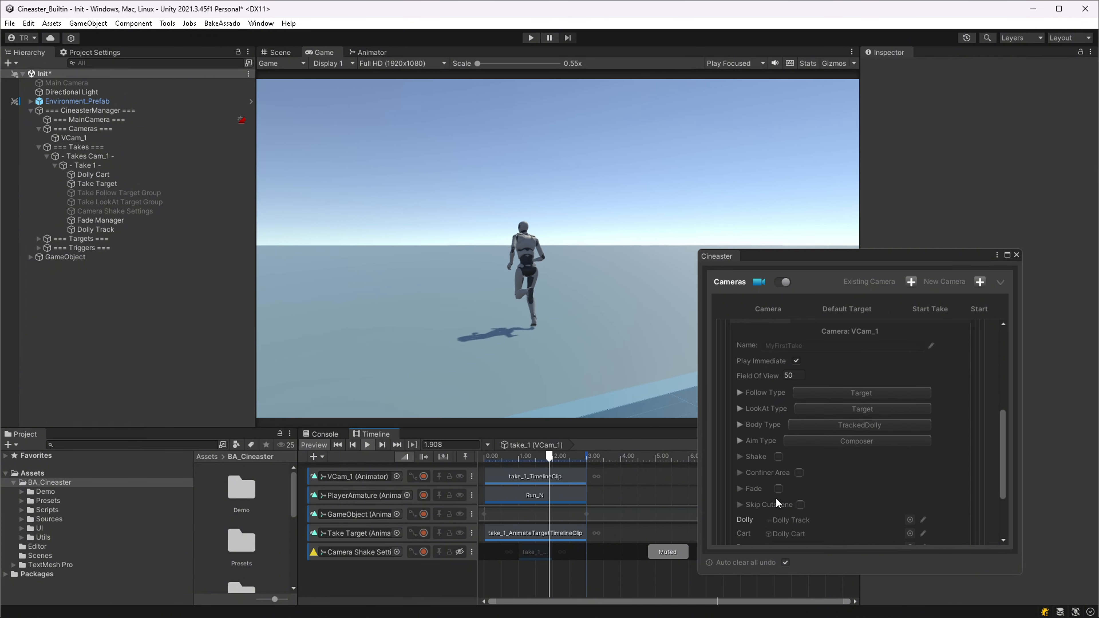
{"action": "left_click", "coordinate": [779, 457]}
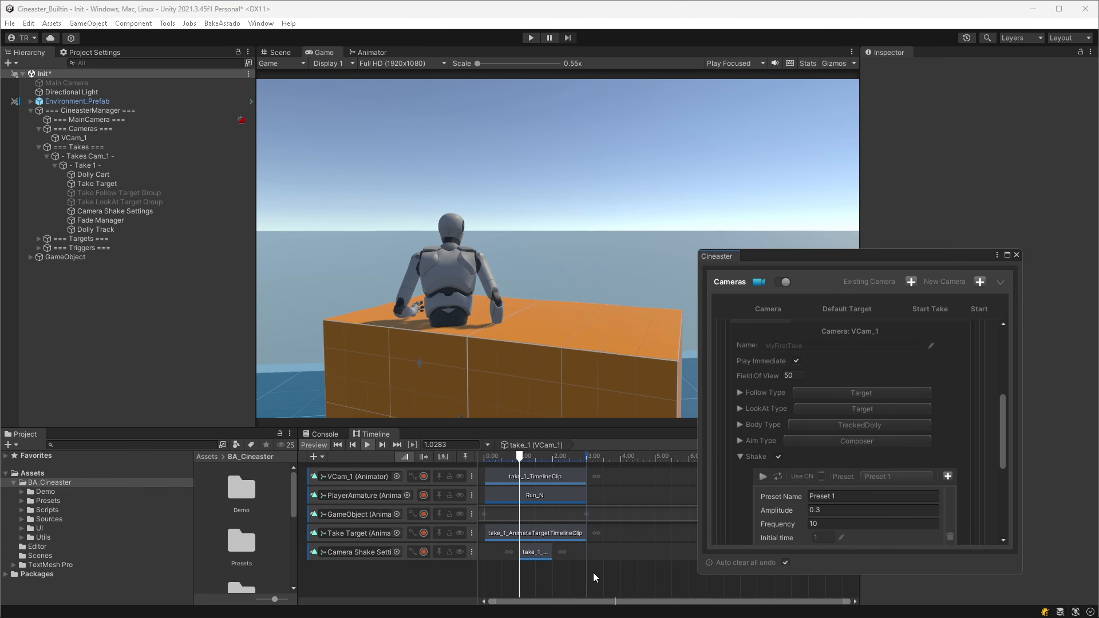
{"action": "scroll", "coordinate": [760, 413], "scroll_direction": "up", "scroll_amount": 3}
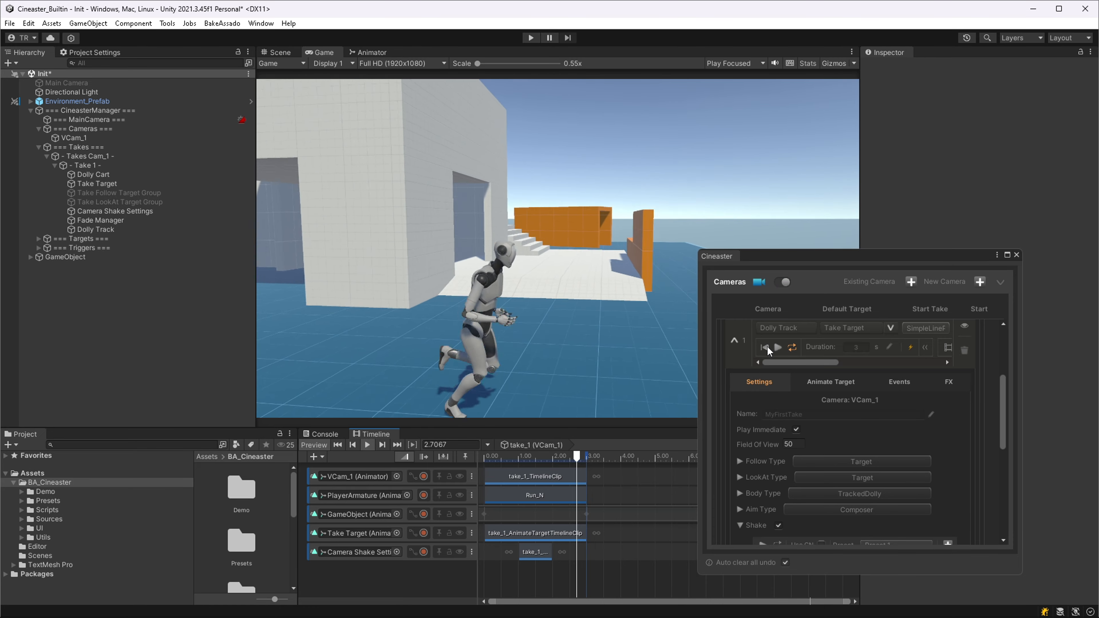
{"action": "left_click", "coordinate": [777, 347]}
{"action": "left_click", "coordinate": [561, 590]}
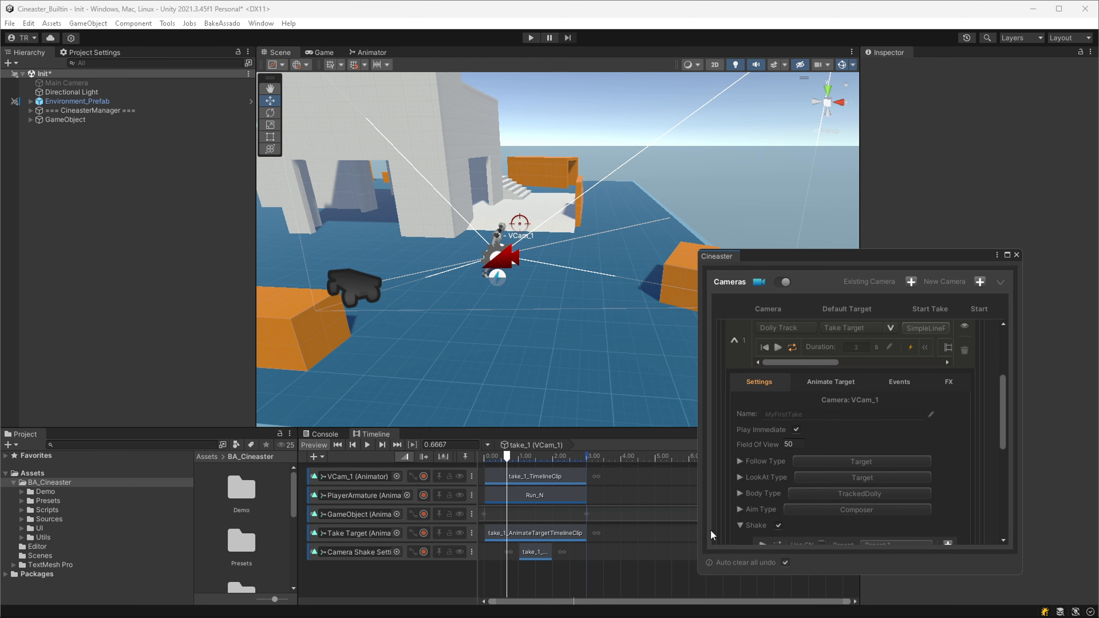
Collapse the Shake settings, then enable Confiner Area for the take and expand its options.
{"action": "left_click", "coordinate": [740, 525]}
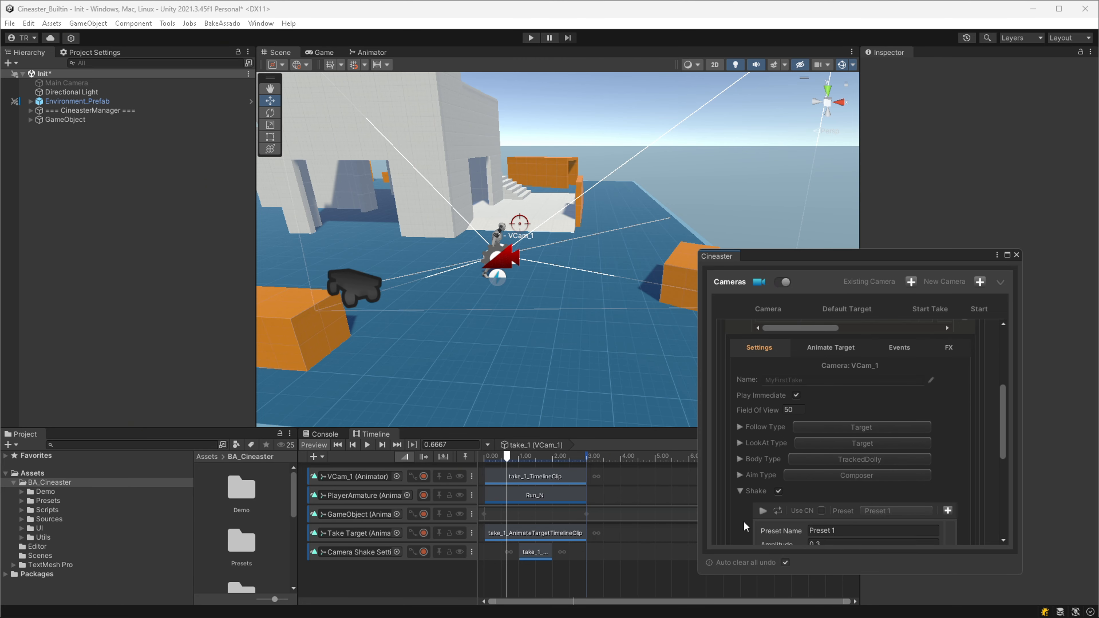
{"action": "scroll", "coordinate": [741, 497], "scroll_direction": "down", "scroll_amount": 3}
{"action": "left_click", "coordinate": [740, 422]}
{"action": "left_click", "coordinate": [800, 438]}
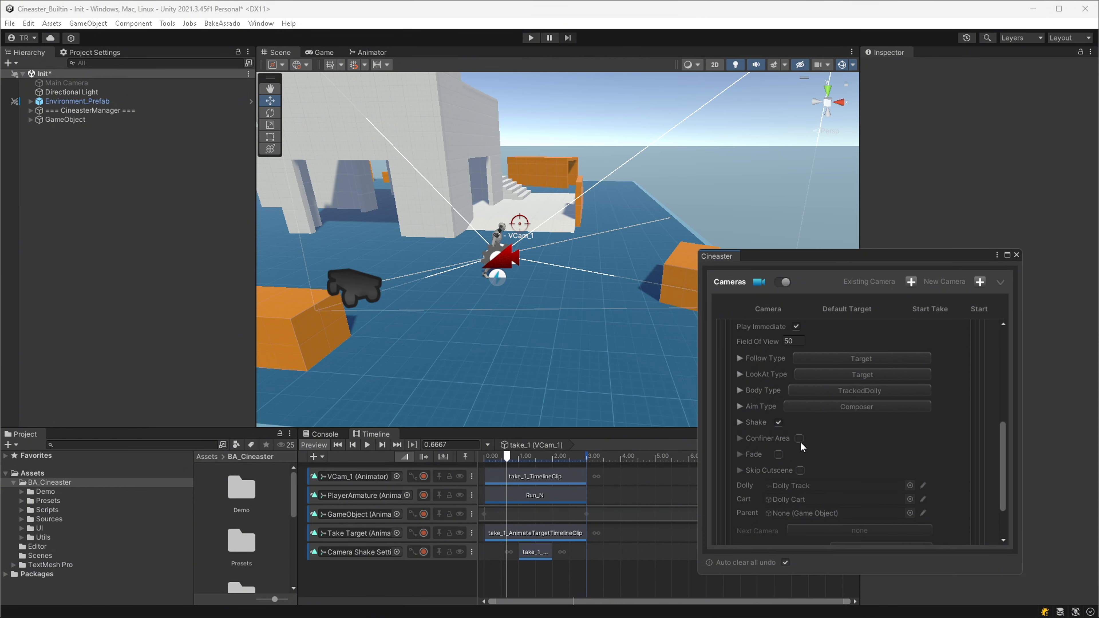
{"action": "left_click", "coordinate": [740, 438]}
{"action": "scroll", "coordinate": [825, 448], "scroll_direction": "down", "scroll_amount": 3}
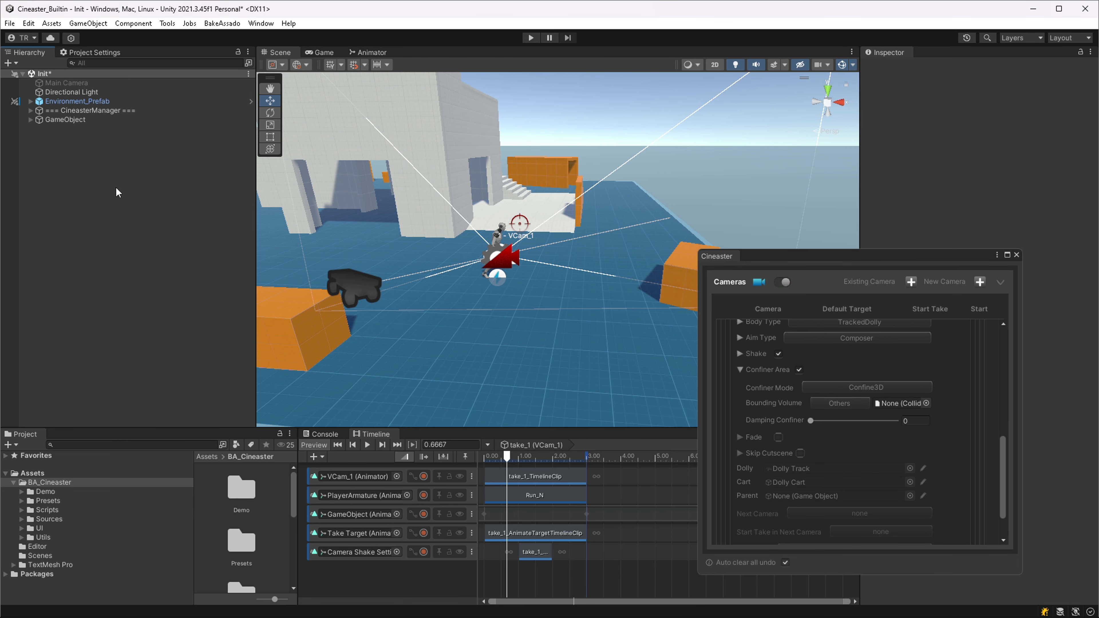
Create a cube at the root of the scene and name it ConfinerAreaCollider.
{"action": "right_click", "coordinate": [136, 204]}
{"action": "mouse_move", "coordinate": [216, 373]}
{"action": "left_click", "coordinate": [306, 363]}
{"action": "type", "text": "ConfinerAreaCollider"}
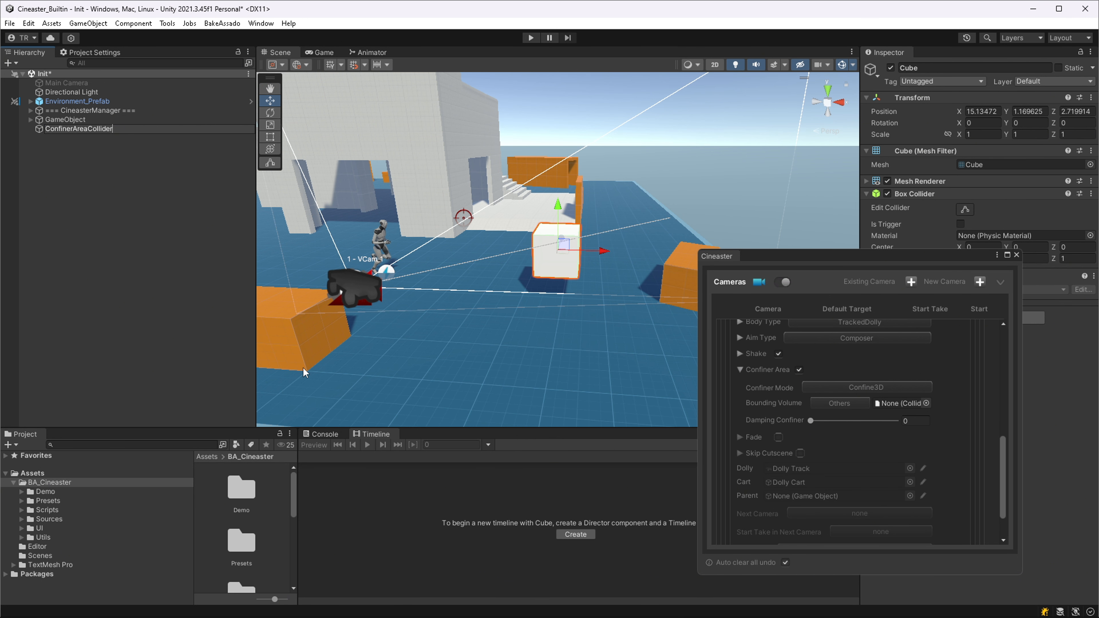
{"action": "key", "text": "Return"}
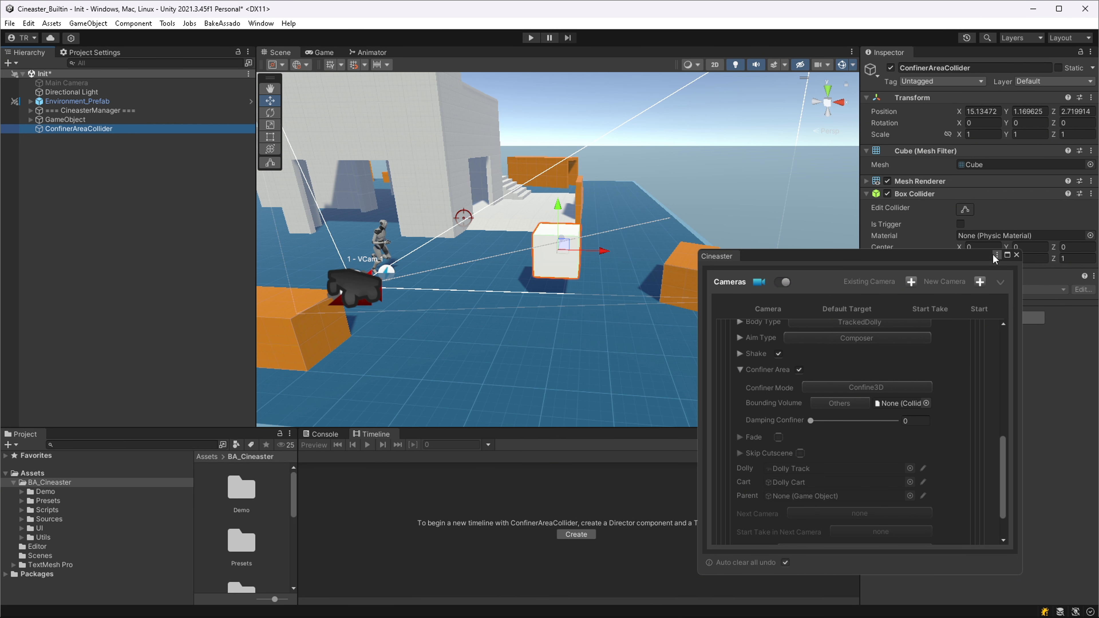
Set ConfinerAreaCollider's Box Collider size to 5 on X, Y and Z, and disable its Mesh Renderer.
{"action": "left_click", "coordinate": [1017, 255]}
{"action": "left_click", "coordinate": [997, 258]}
{"action": "type", "text": "5"}
{"action": "key", "text": "Tab"}
{"action": "type", "text": "5"}
{"action": "key", "text": "Tab"}
{"action": "type", "text": "5"}
{"action": "left_click", "coordinate": [828, 90]}
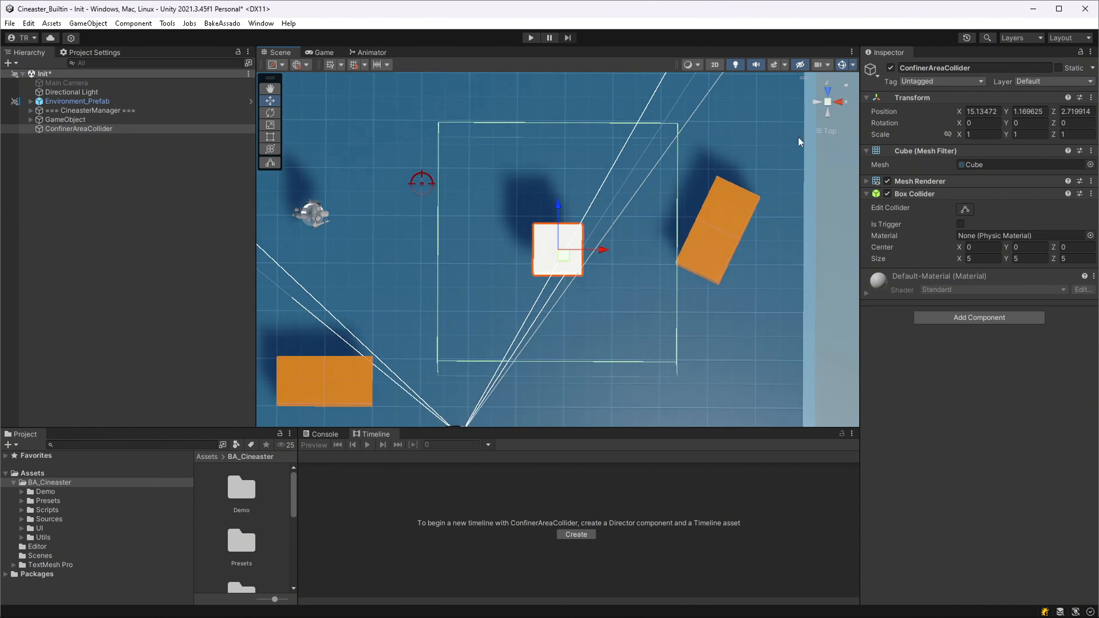
{"action": "left_click", "coordinate": [887, 181]}
Move ConfinerAreaCollider in the top view to about X 15.81, Z 2.51 and save the scene.
{"action": "scroll", "coordinate": [652, 242], "scroll_direction": "down", "scroll_amount": 8}
{"action": "middle_click_drag", "start_coordinate": [615, 245], "coordinate": [596, 246]}
{"action": "key", "text": "ctrl+s"}
{"action": "left_click_drag", "start_coordinate": [548, 246], "coordinate": [570, 252]}
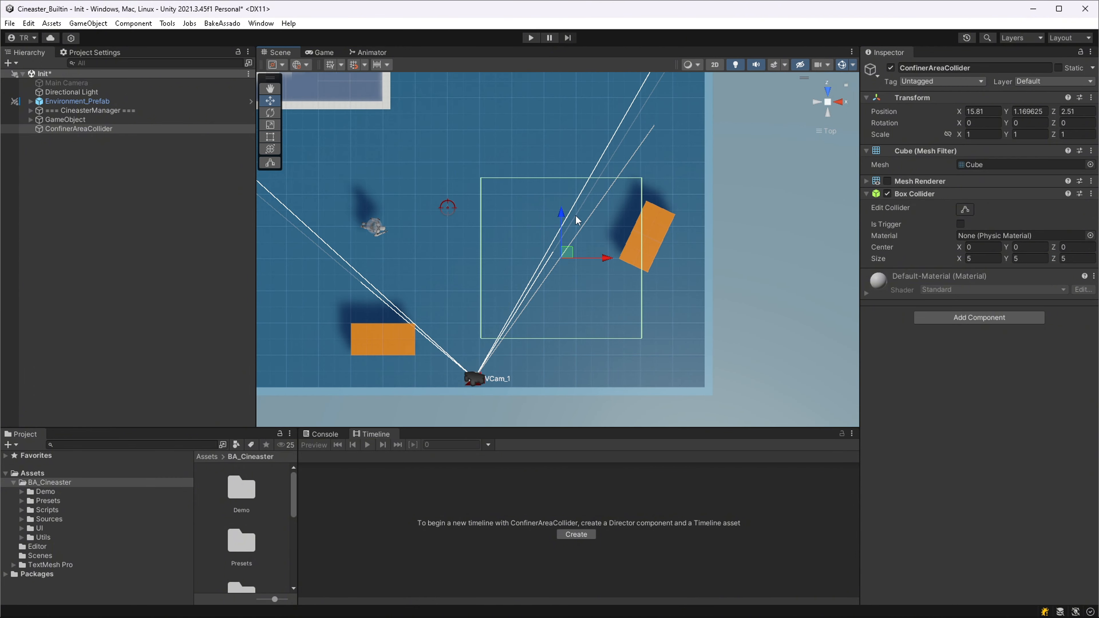
Reopen the Cineaster window and assign ConfinerAreaCollider as the take's confiner Bounding Volume.
{"action": "key", "text": "alt+c"}
{"action": "scroll", "coordinate": [847, 461], "scroll_direction": "down", "scroll_amount": 5}
{"action": "left_click_drag", "start_coordinate": [79, 128], "coordinate": [882, 467]}
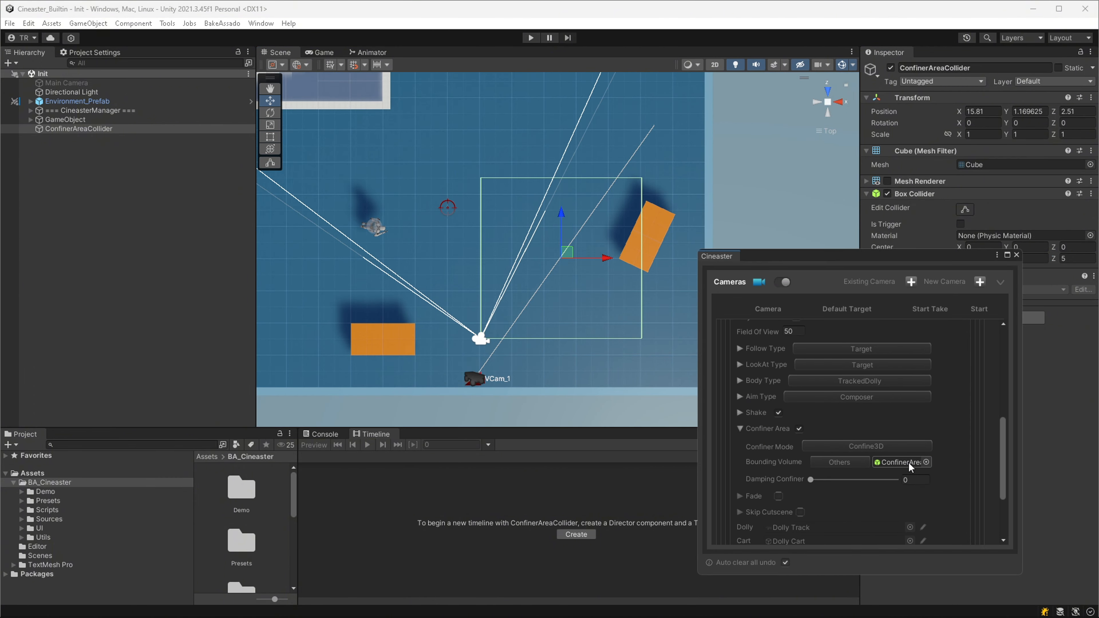
Play the take in the top view to check how VCam_1 moves relative to the confiner box.
{"action": "scroll", "coordinate": [788, 399], "scroll_direction": "up", "scroll_amount": 3}
{"action": "scroll", "coordinate": [787, 398], "scroll_direction": "up", "scroll_amount": 3}
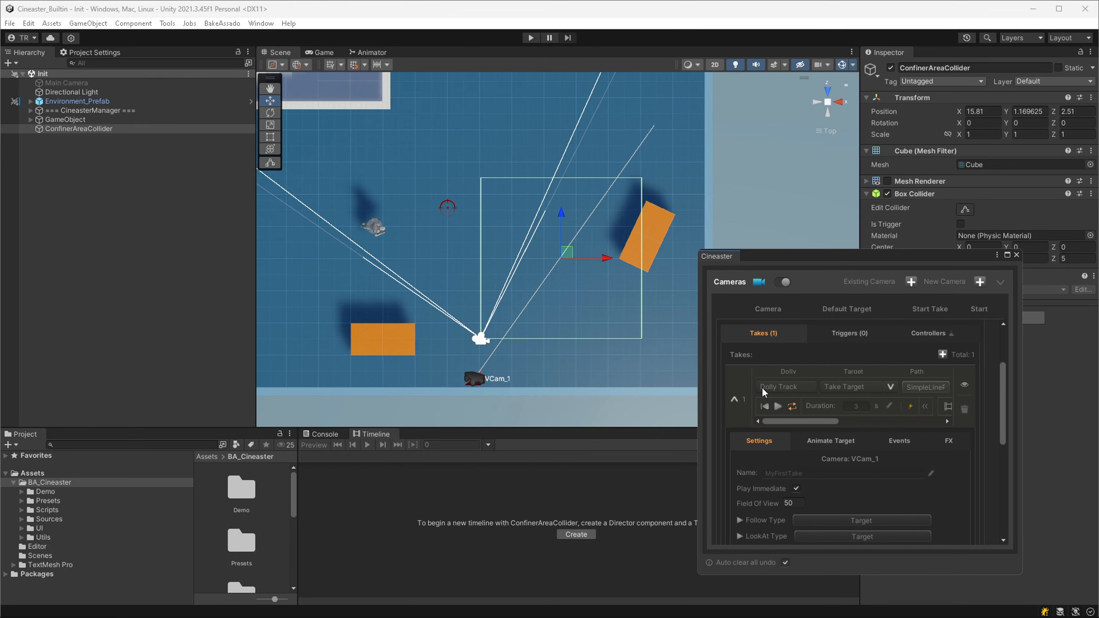
{"action": "left_click", "coordinate": [777, 407]}
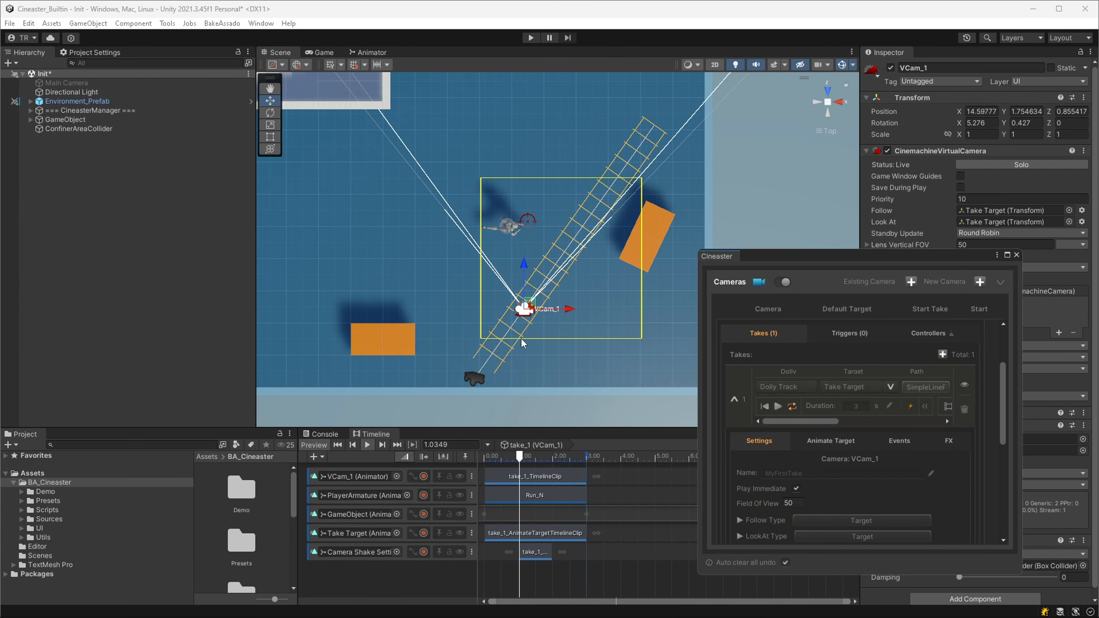
Turn the take's Confiner Area off to compare the camera movement, and turn it back on.
{"action": "scroll", "coordinate": [798, 476], "scroll_direction": "down", "scroll_amount": 3}
{"action": "left_click", "coordinate": [799, 498]}
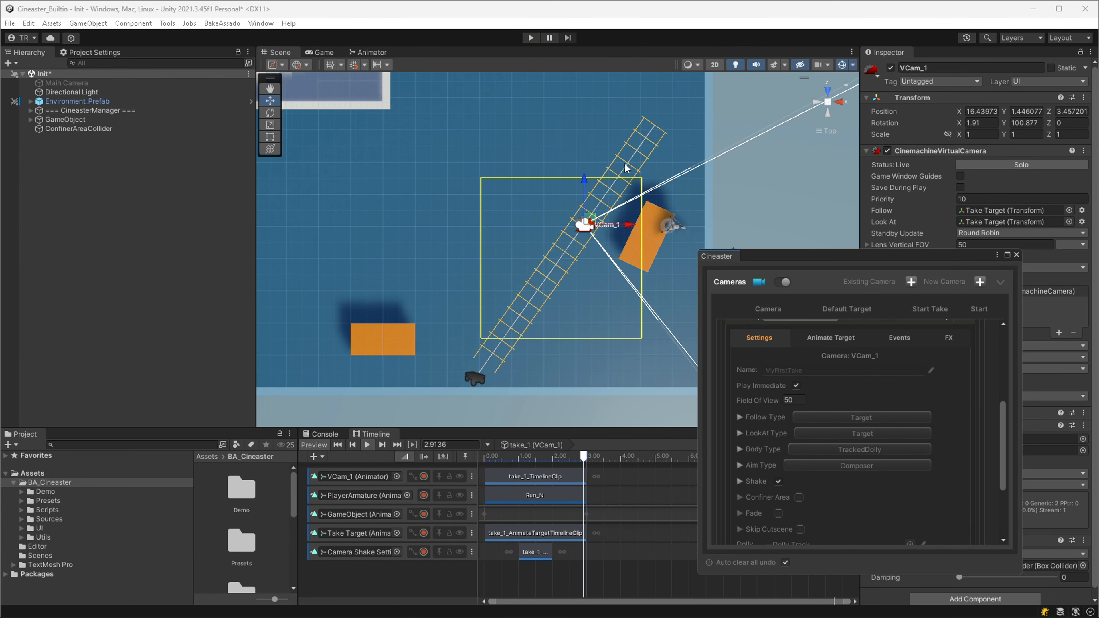
{"action": "scroll", "coordinate": [786, 544], "scroll_direction": "down", "scroll_amount": 1}
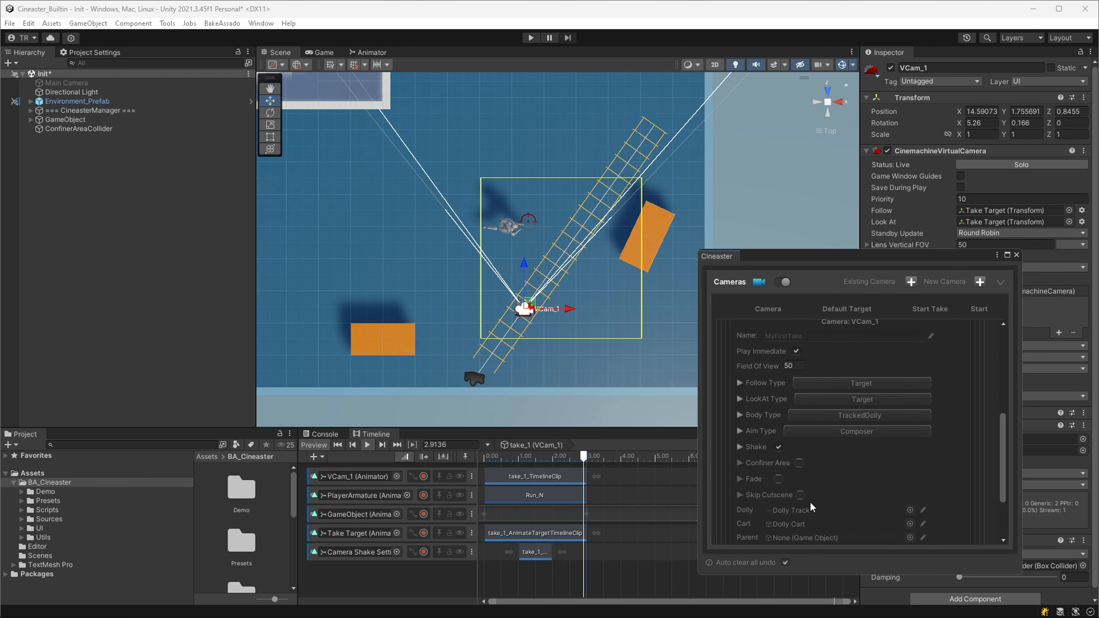
{"action": "left_click", "coordinate": [799, 463]}
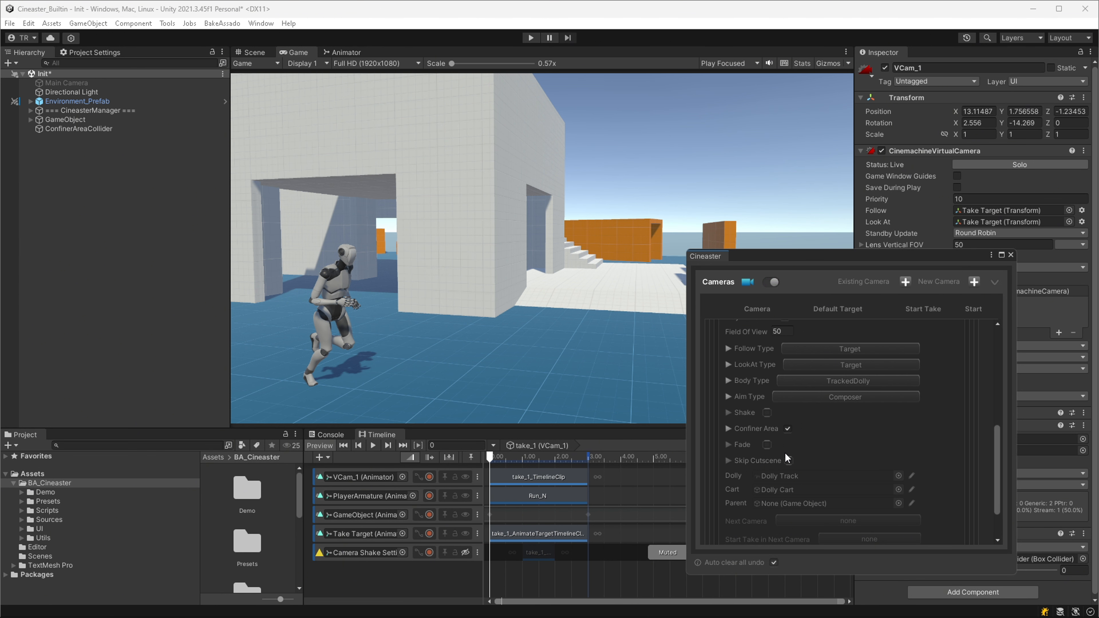
Enable Fade for the take with a new fade canvas group, and preview the take from its start.
{"action": "left_click", "coordinate": [767, 444]}
{"action": "left_click", "coordinate": [831, 462]}
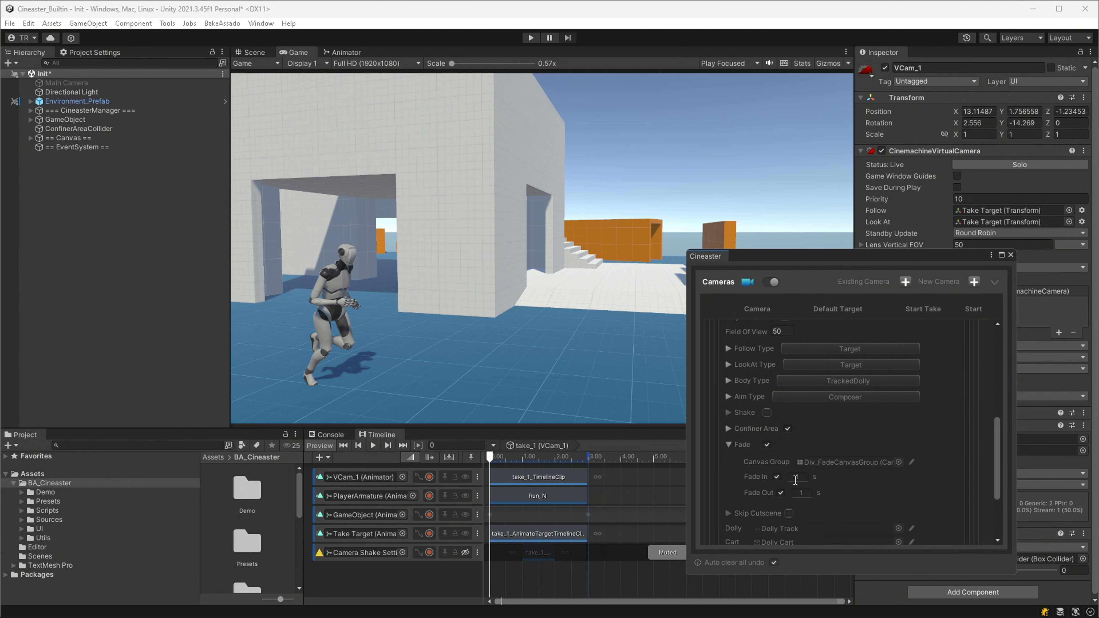
{"action": "scroll", "coordinate": [753, 417], "scroll_direction": "up", "scroll_amount": 5}
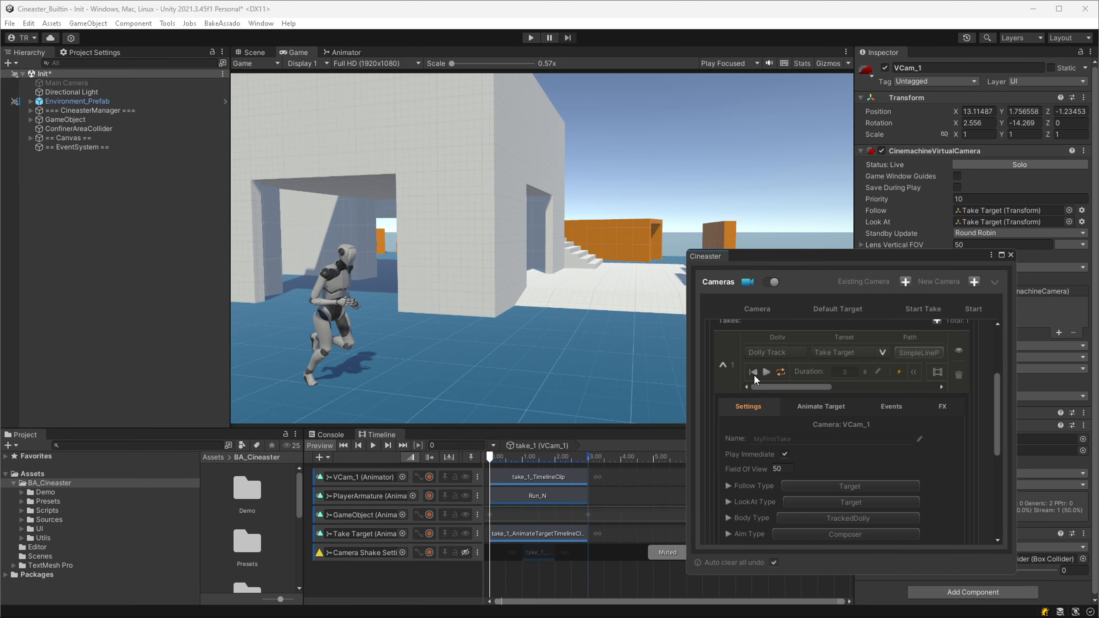
{"action": "left_click", "coordinate": [754, 372]}
{"action": "left_click", "coordinate": [764, 372]}
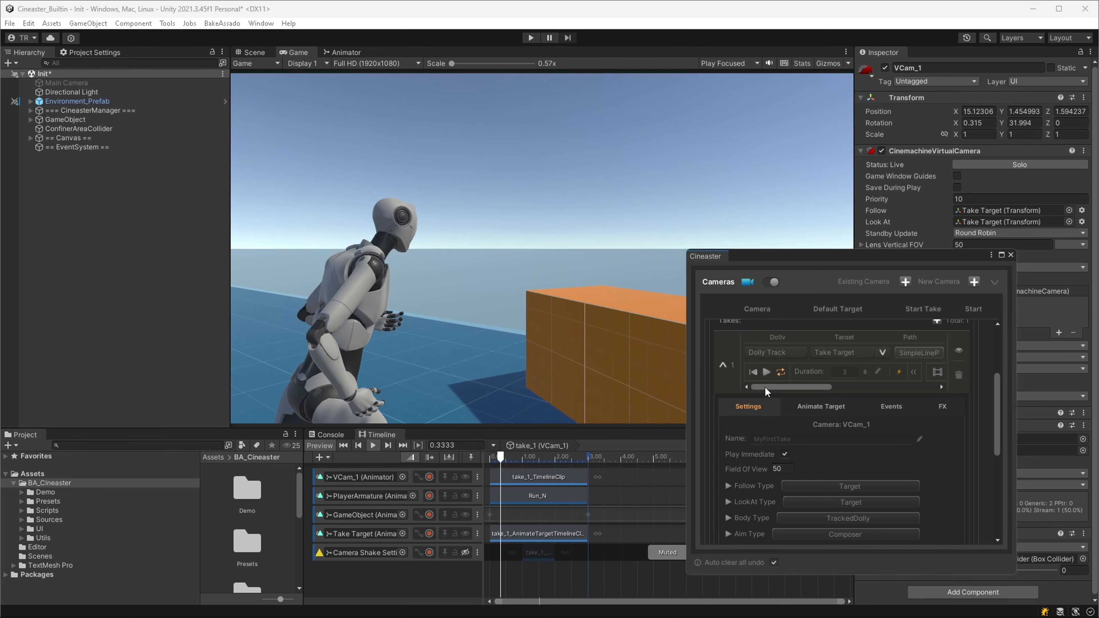
{"action": "scroll", "coordinate": [802, 474], "scroll_direction": "down", "scroll_amount": 5}
{"action": "left_click", "coordinate": [803, 473]}
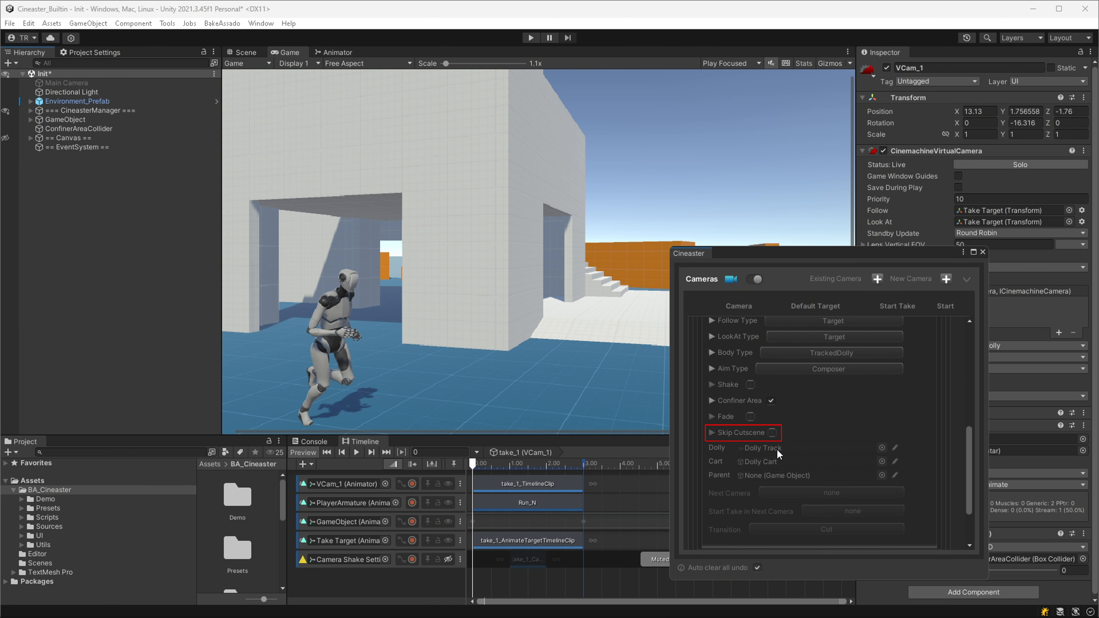
Enable Skip Cutscene for the take and trim its timeline clip to run from about 0.17 s to 2.83 s.
{"action": "left_click", "coordinate": [773, 432]}
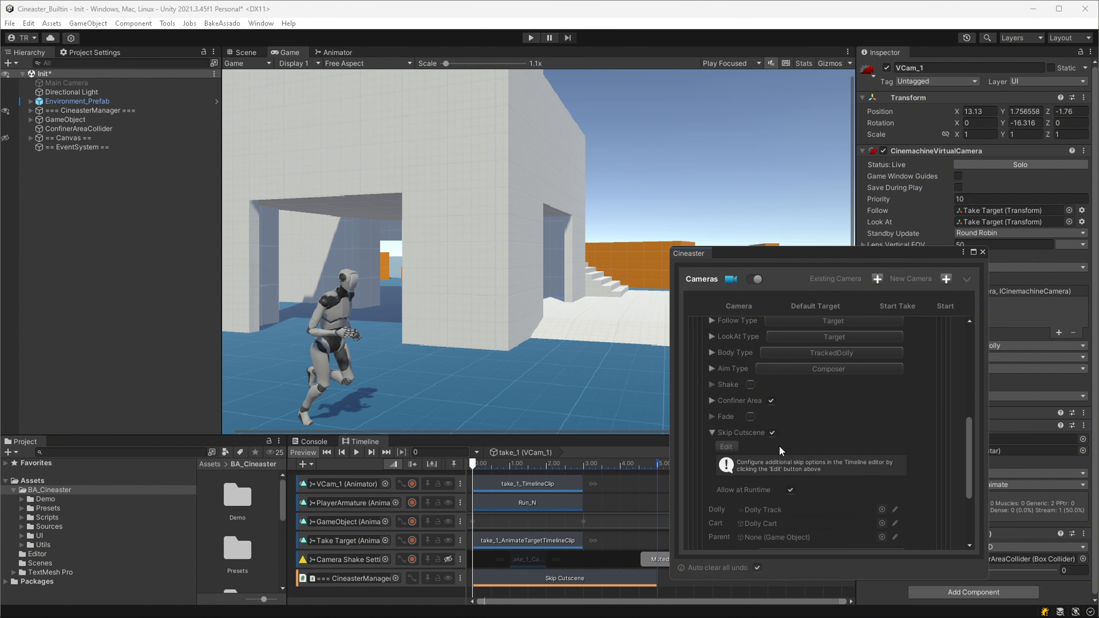
{"action": "left_click", "coordinate": [727, 447]}
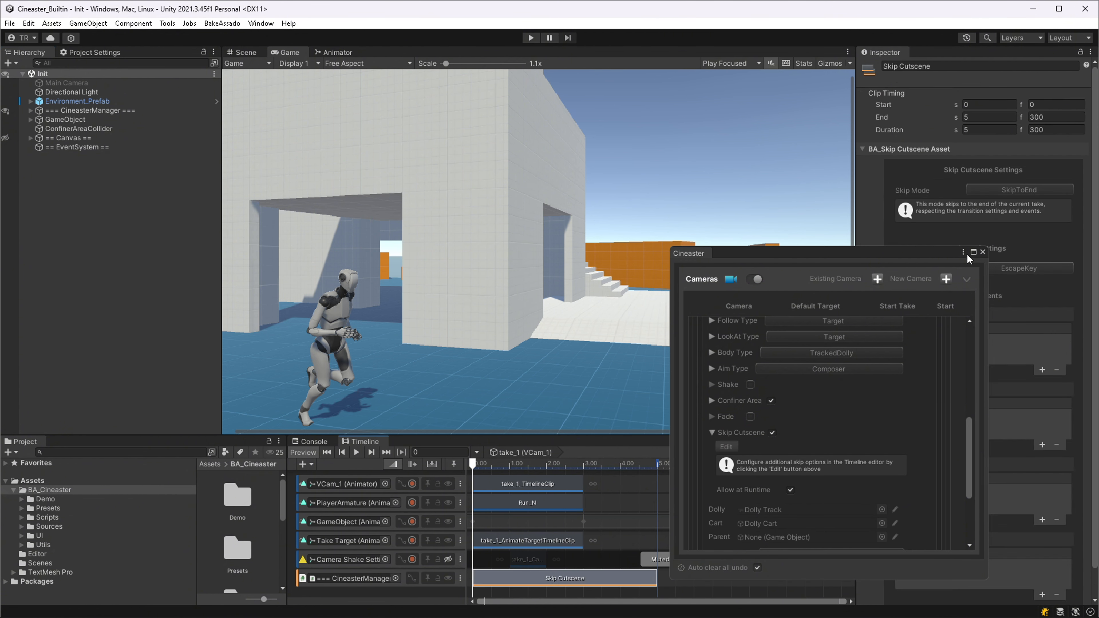
{"action": "left_click", "coordinate": [983, 253]}
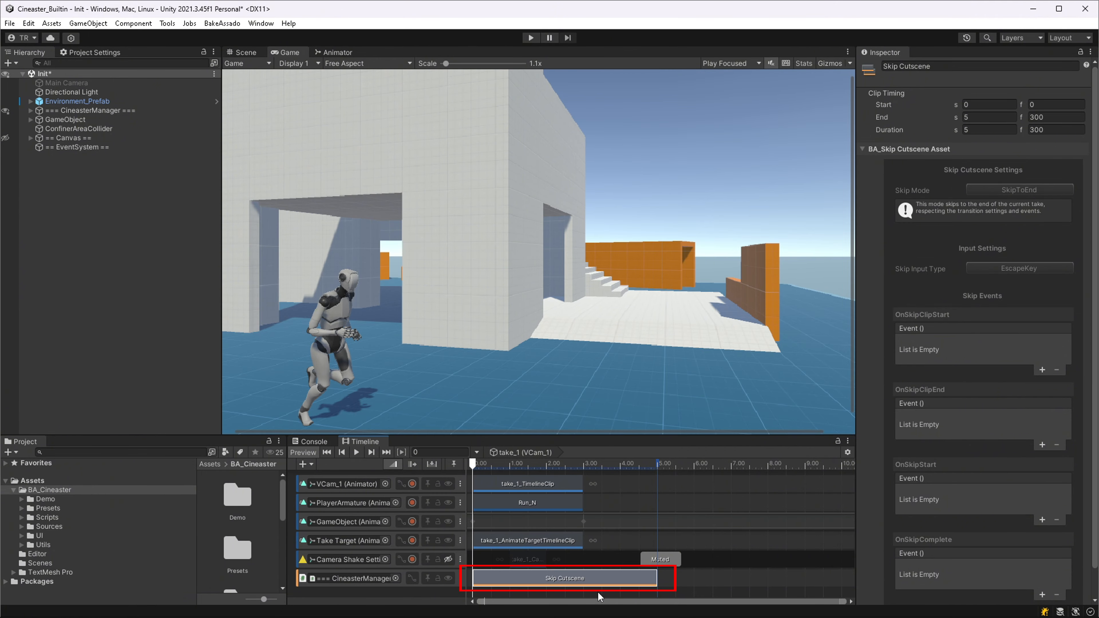
{"action": "left_click_drag", "start_coordinate": [655, 580], "coordinate": [577, 579]}
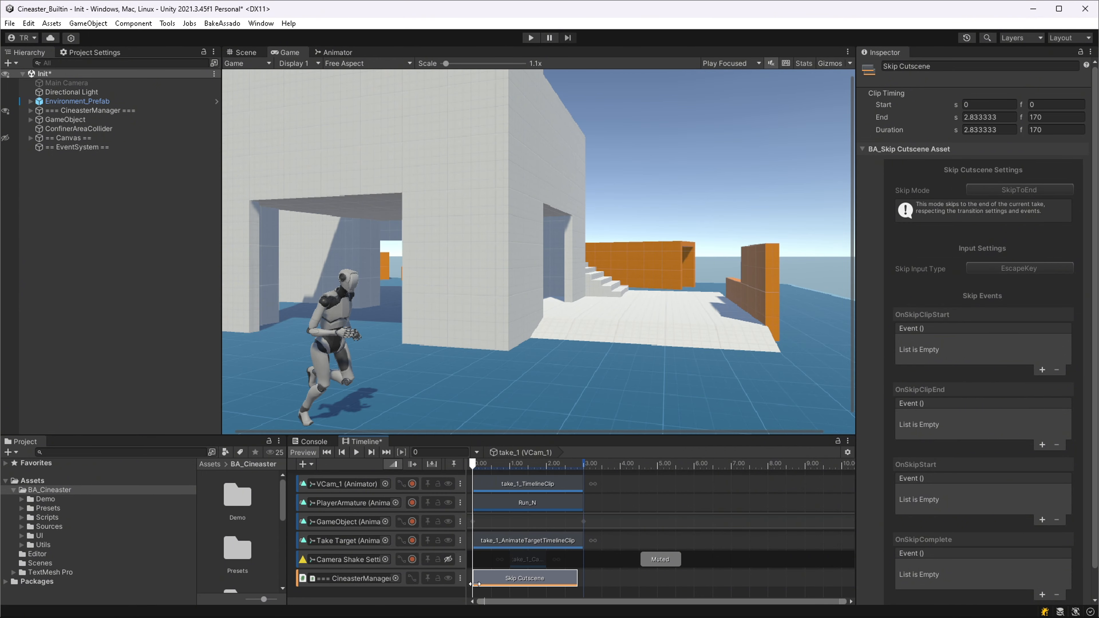
{"action": "left_click_drag", "start_coordinate": [475, 584], "coordinate": [480, 584]}
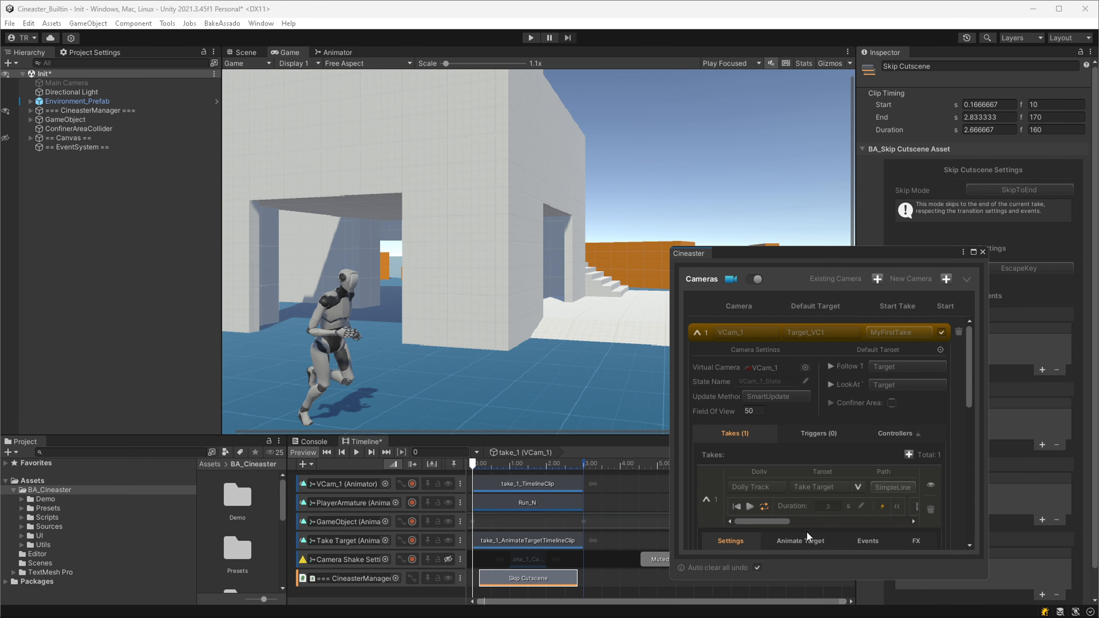
Toggle Allow at Runtime in the take's Skip Cutscene settings and close the Cineaster window.
{"action": "scroll", "coordinate": [856, 509], "scroll_direction": "down", "scroll_amount": 5}
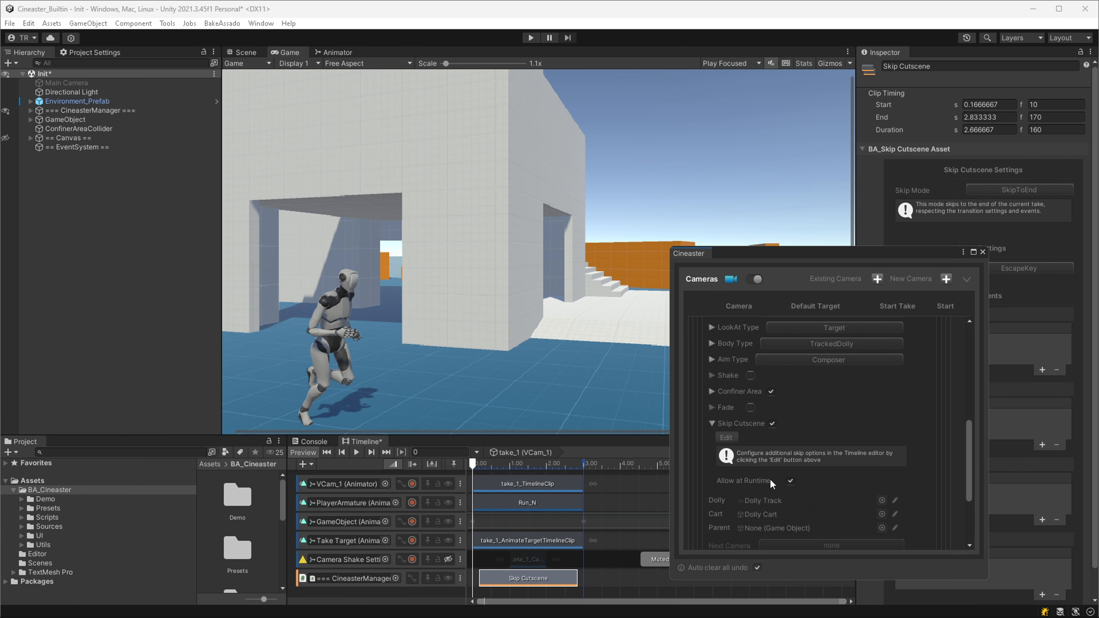
{"action": "left_click", "coordinate": [791, 481]}
{"action": "left_click", "coordinate": [983, 251]}
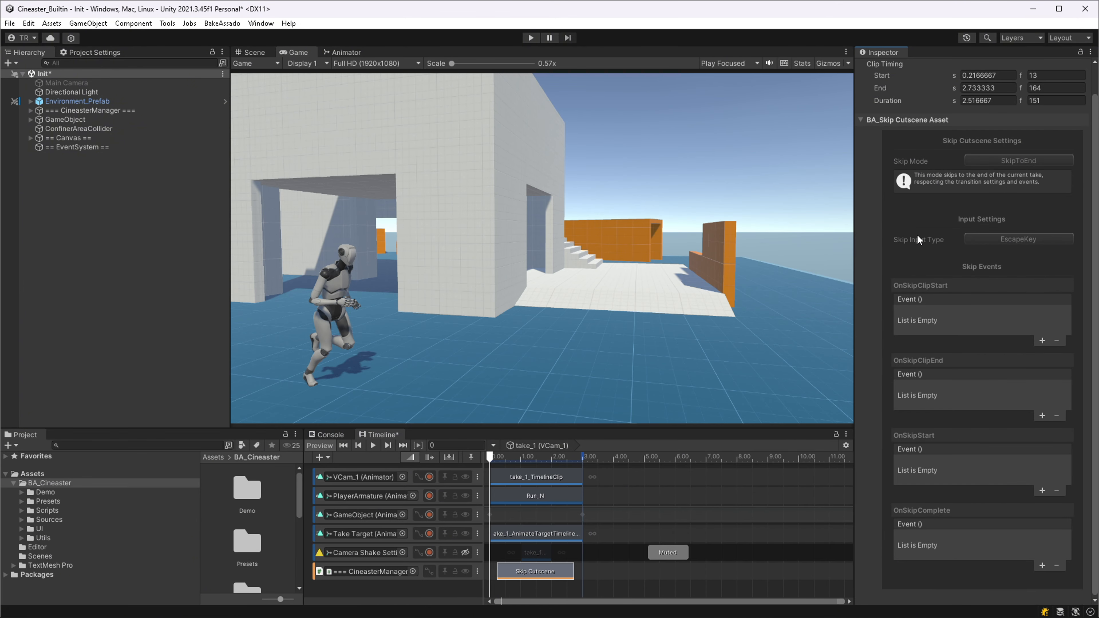
Review the take's next-camera and transition fields, and set the Skip Cutscene clip's Skip Mode to JumpToTarget.
{"action": "scroll", "coordinate": [695, 491], "scroll_direction": "down", "scroll_amount": 10}
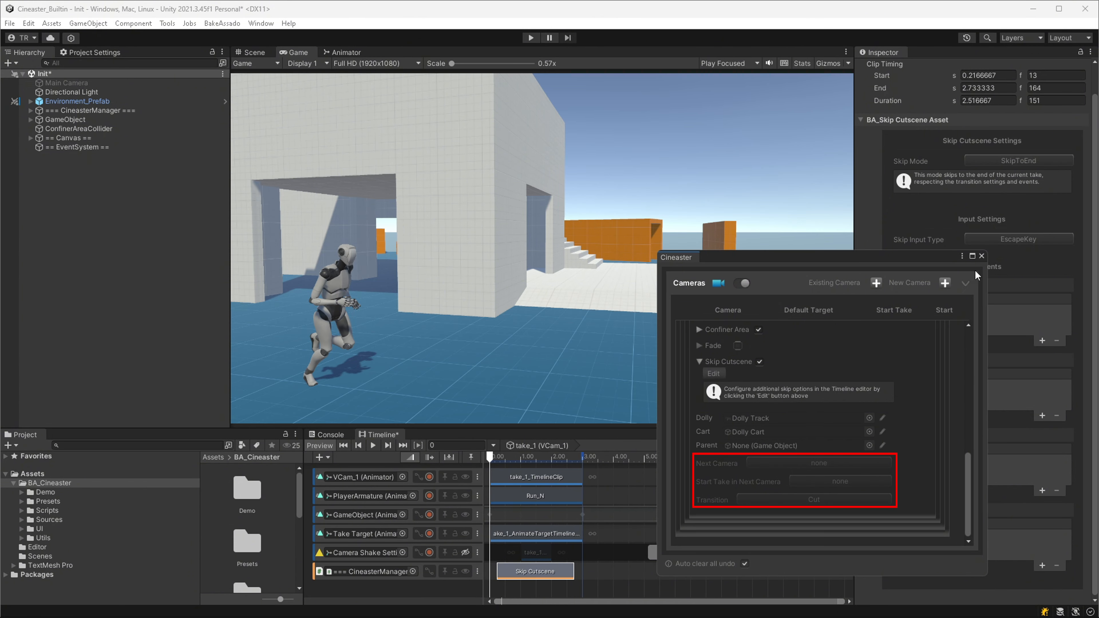
{"action": "left_click", "coordinate": [982, 256]}
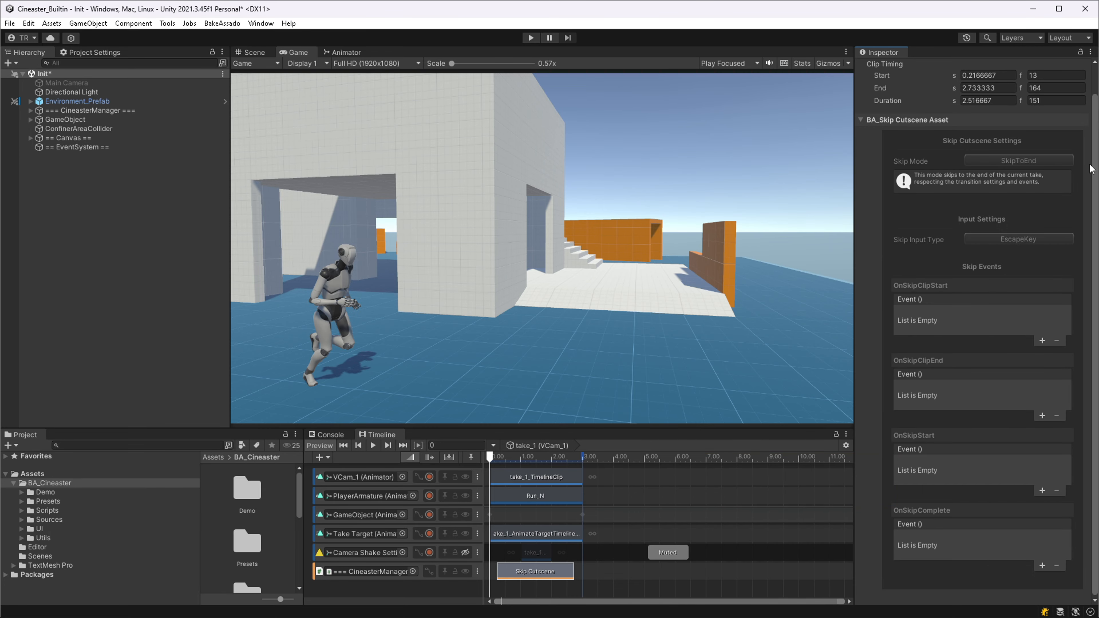
{"action": "left_click", "coordinate": [1065, 158]}
{"action": "left_click", "coordinate": [1016, 185]}
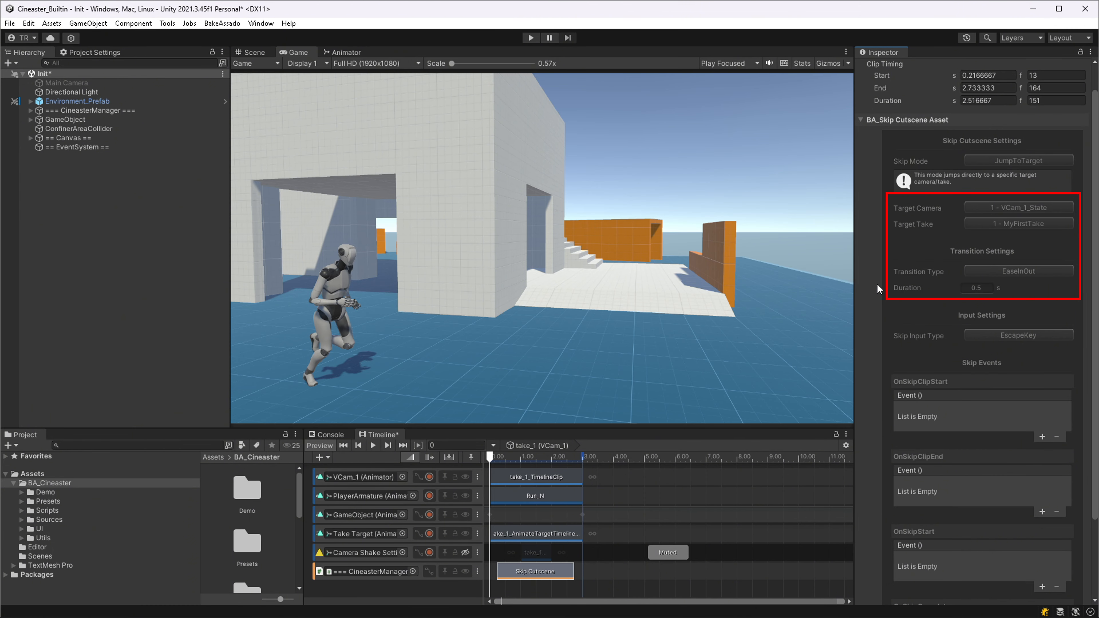
Try CustomButton as the clip's Skip Input Type, return it to EscapeKey, and review the skip events.
{"action": "left_click", "coordinate": [1061, 335]}
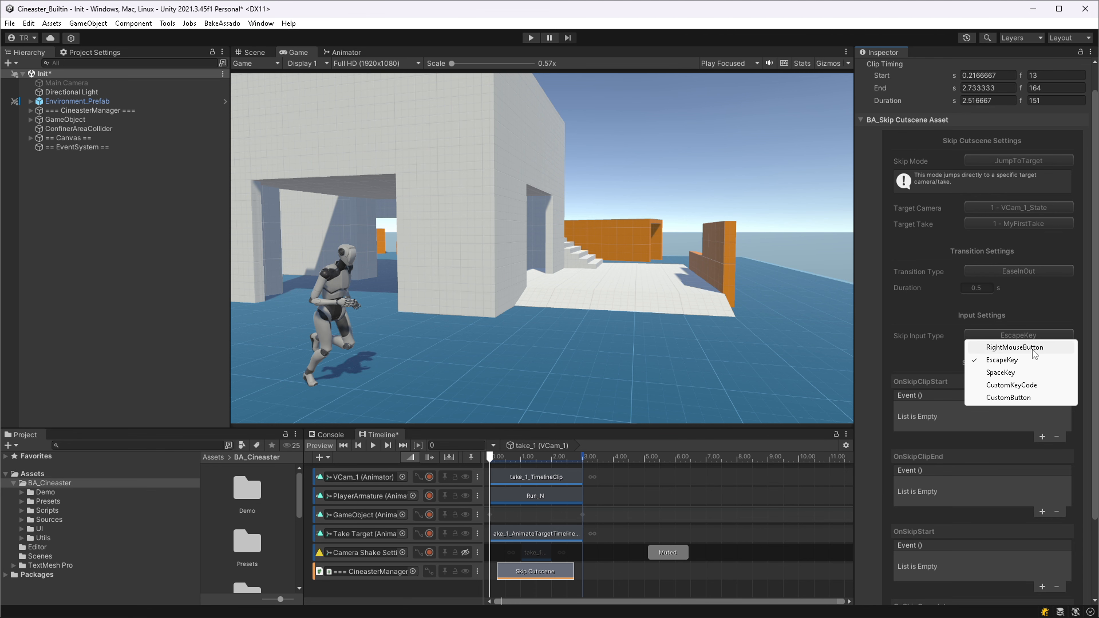
{"action": "left_click", "coordinate": [1023, 401]}
{"action": "left_click", "coordinate": [1033, 337]}
{"action": "left_click", "coordinate": [1034, 359]}
{"action": "scroll", "coordinate": [1064, 382], "scroll_direction": "down", "scroll_amount": 5}
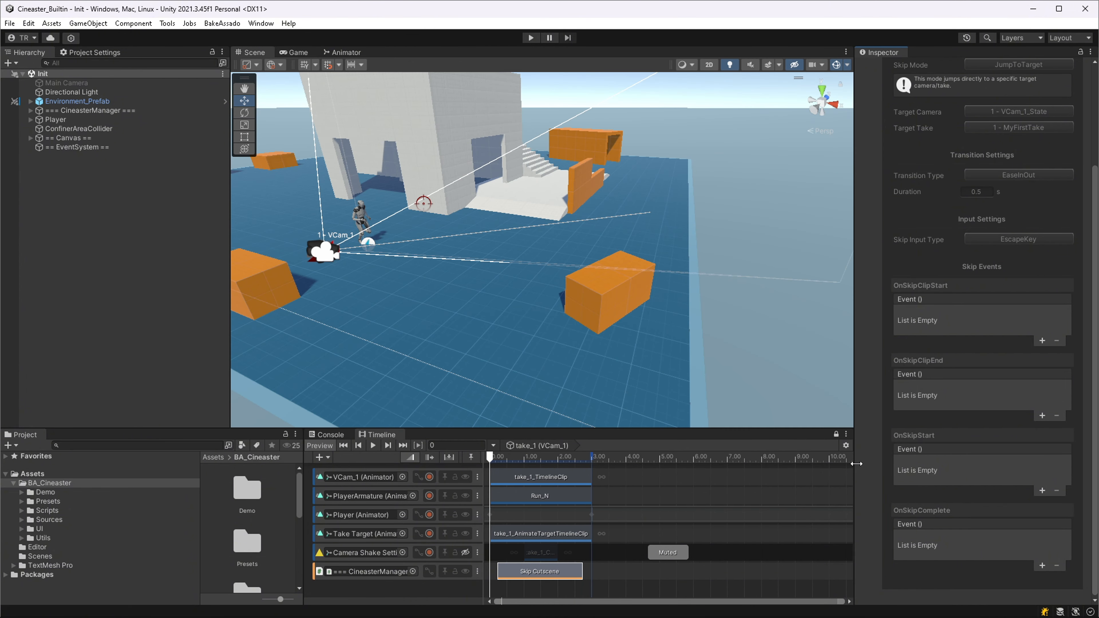
{"action": "scroll", "coordinate": [861, 472], "scroll_direction": "down", "scroll_amount": 5}
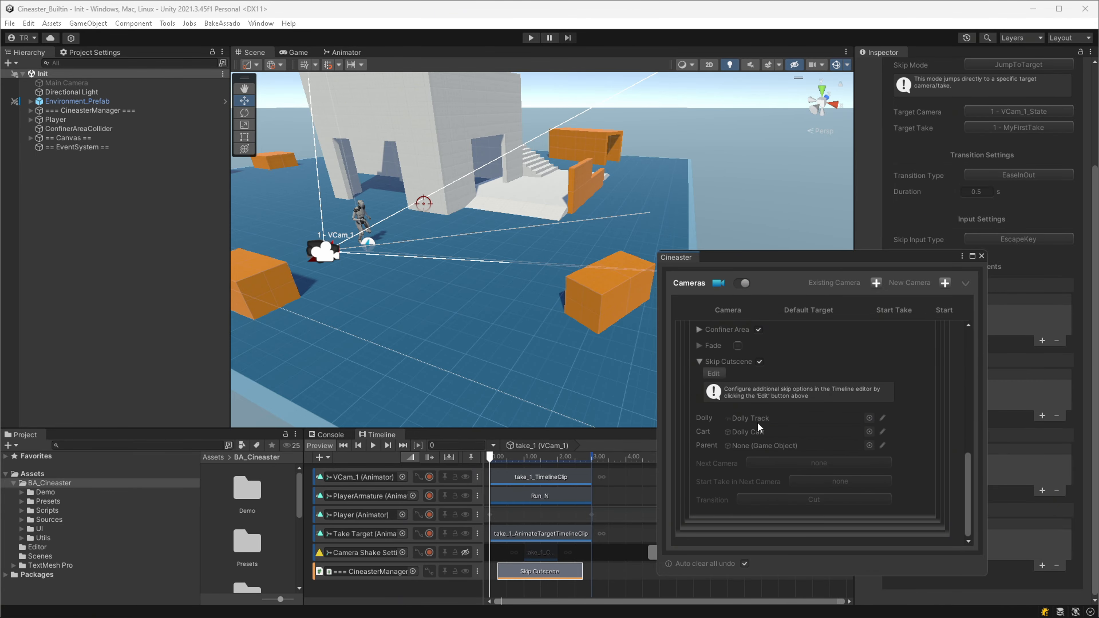
Locate the take's Dolly Cart, unlock the take's Parent field, and preview the take.
{"action": "left_click", "coordinate": [751, 431]}
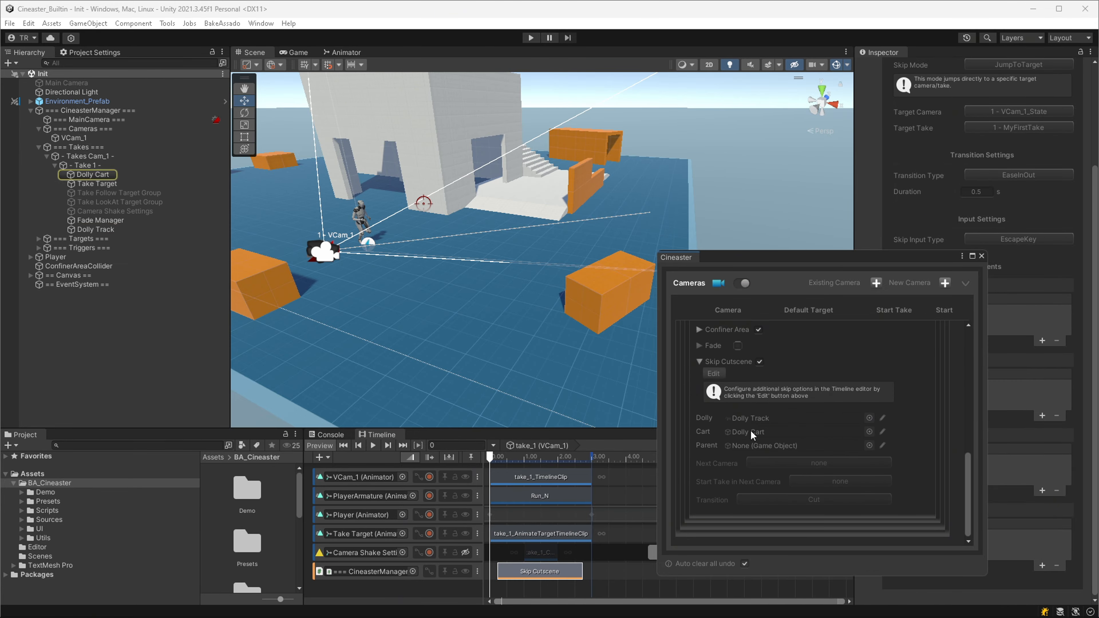
{"action": "left_click", "coordinate": [883, 432]}
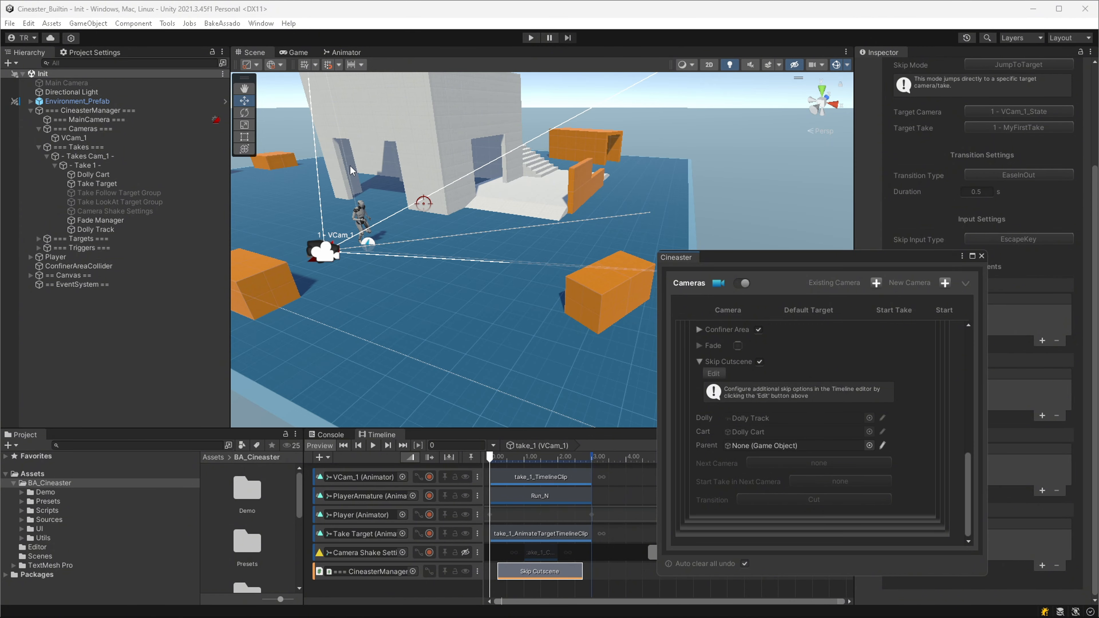
{"action": "scroll", "coordinate": [723, 391], "scroll_direction": "up", "scroll_amount": 6}
{"action": "left_click", "coordinate": [724, 410]}
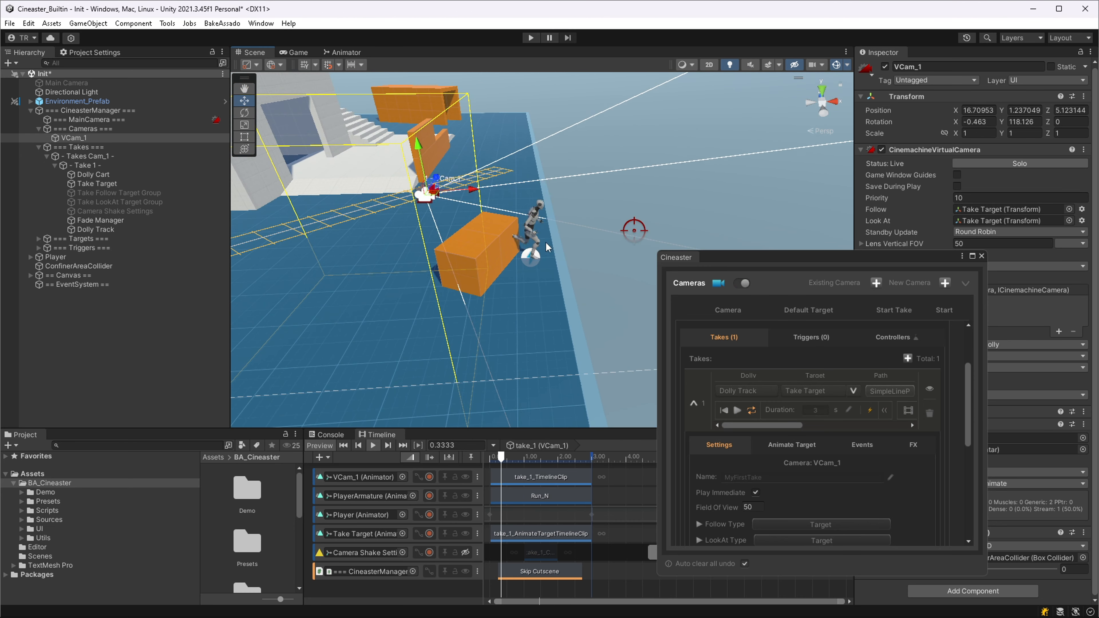
Expand Player to inspect its PlayerArmature child, and return the take to its start.
{"action": "left_click", "coordinate": [52, 256]}
{"action": "left_click", "coordinate": [30, 257]}
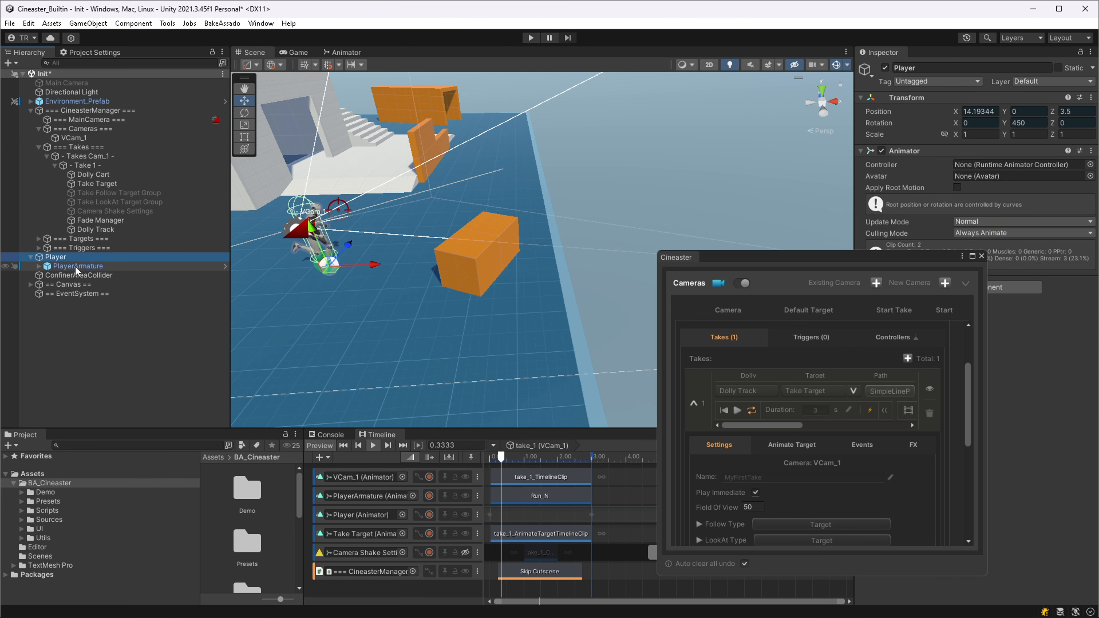
{"action": "left_click", "coordinate": [77, 266]}
{"action": "mouse_move", "coordinate": [476, 272]}
{"action": "right_mouse_down"}
{"action": "mouse_move", "coordinate": [575, 277]}
{"action": "mouse_move", "coordinate": [450, 265]}
{"action": "mouse_move", "coordinate": [459, 266]}
{"action": "right_mouse_up"}
{"action": "left_click", "coordinate": [721, 421]}
Assign PlayerArmature as the Parent of the VCam_1 take's dolly and lock the field again.
{"action": "scroll", "coordinate": [733, 519], "scroll_direction": "down", "scroll_amount": 5}
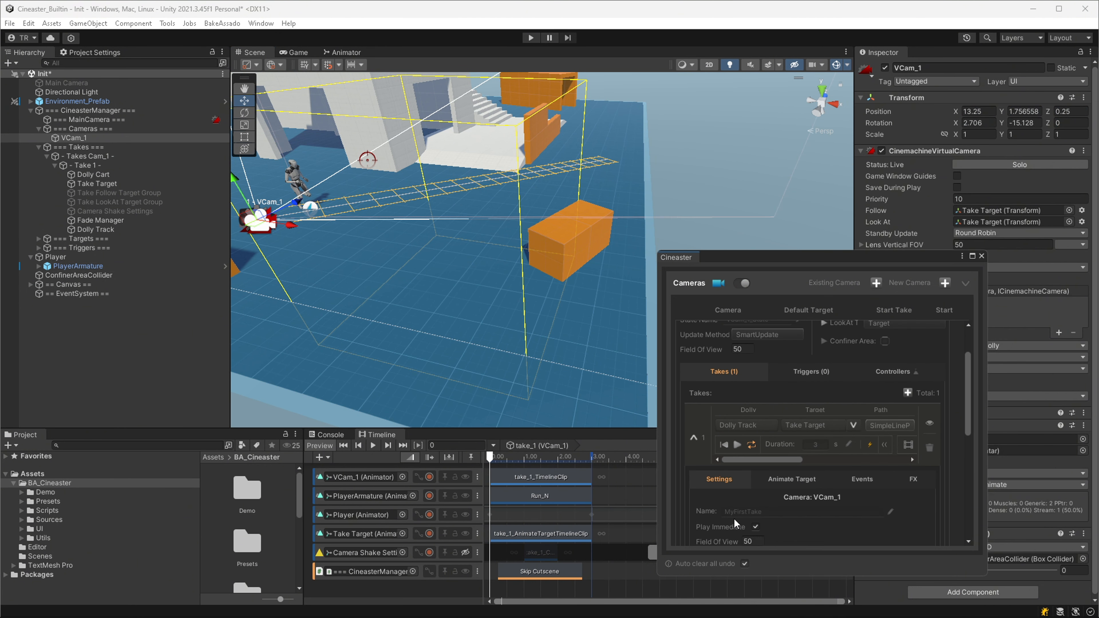
{"action": "left_click", "coordinate": [760, 501]}
{"action": "scroll", "coordinate": [761, 501], "scroll_direction": "down", "scroll_amount": 4}
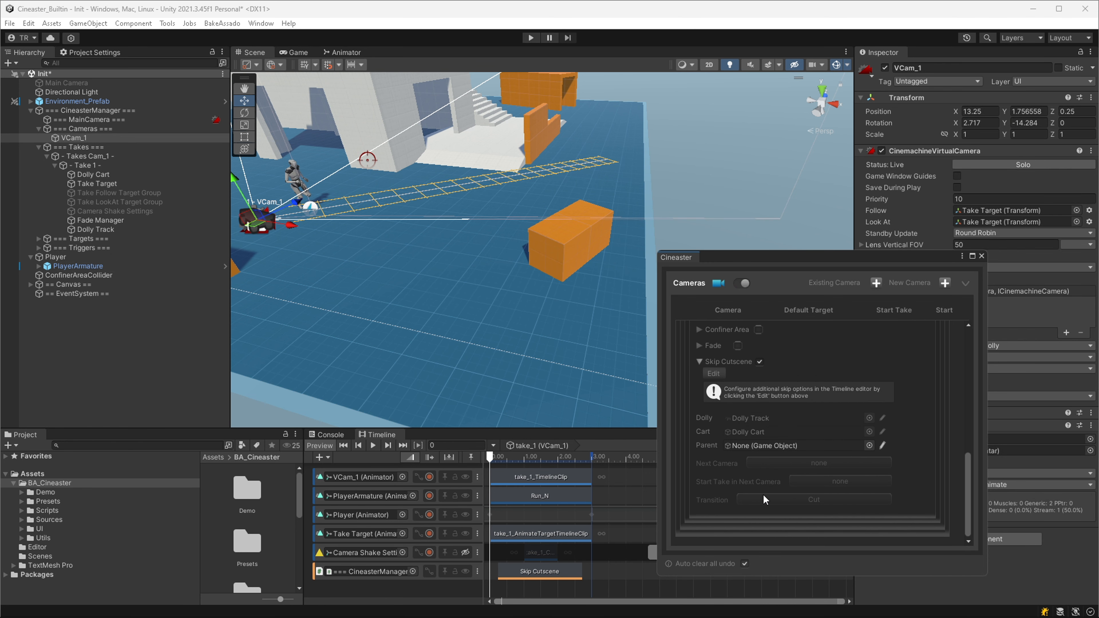
{"action": "left_click_drag", "start_coordinate": [78, 266], "coordinate": [762, 446]}
{"action": "left_click", "coordinate": [883, 445]}
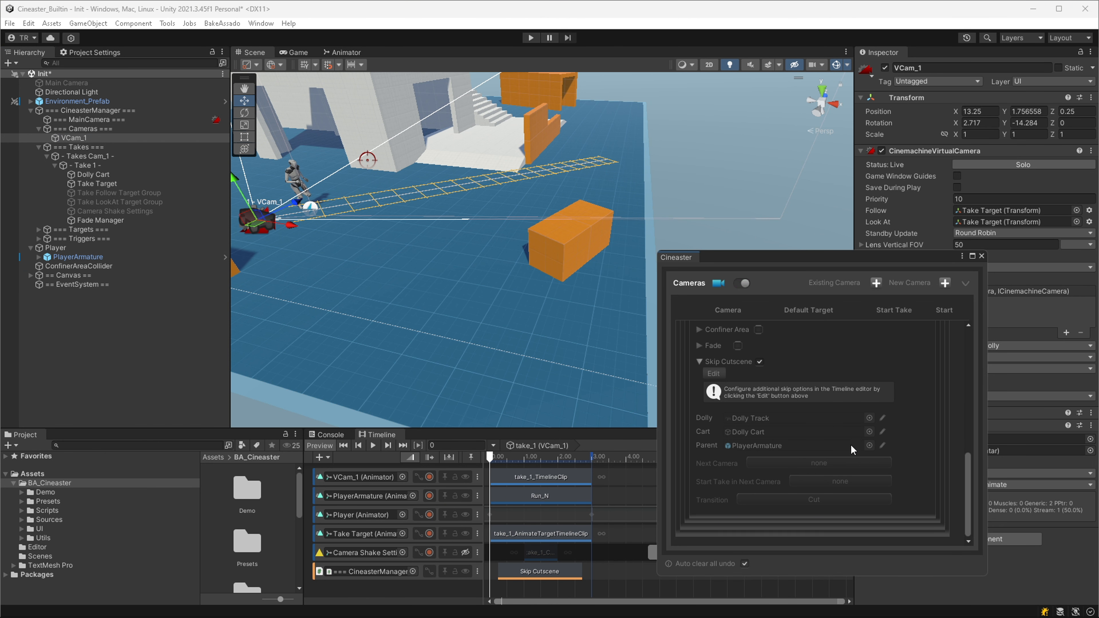
Preview the parented take in the Scene view and switch to the Game view to watch it.
{"action": "scroll", "coordinate": [822, 444], "scroll_direction": "up", "scroll_amount": 6}
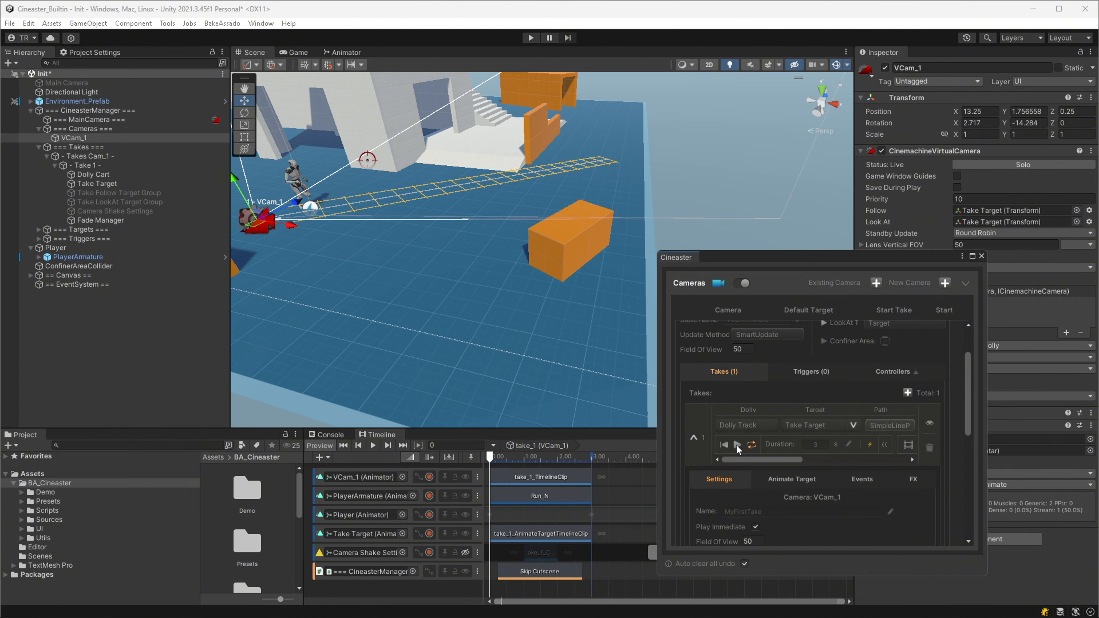
{"action": "left_click", "coordinate": [737, 444]}
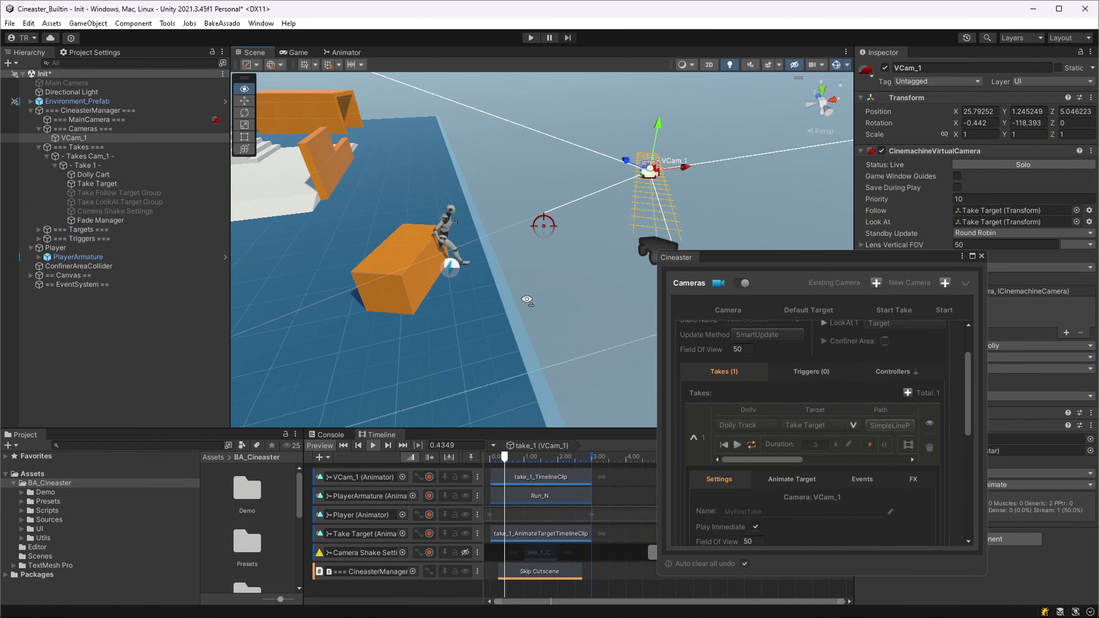
{"action": "scroll", "coordinate": [494, 302], "scroll_direction": "down", "scroll_amount": 10}
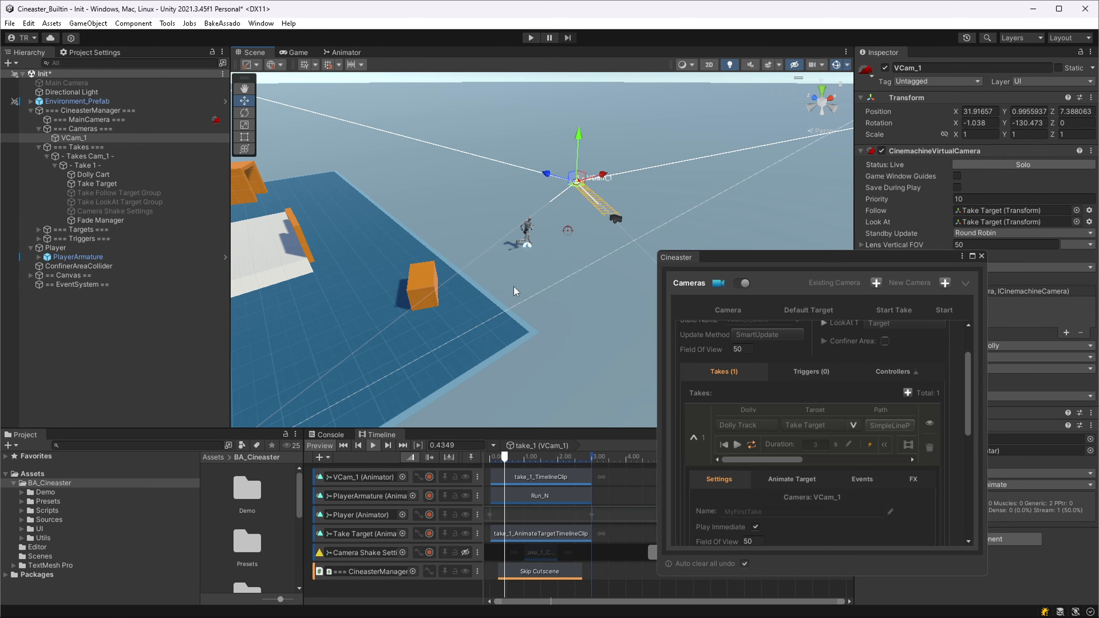
{"action": "left_click", "coordinate": [296, 53]}
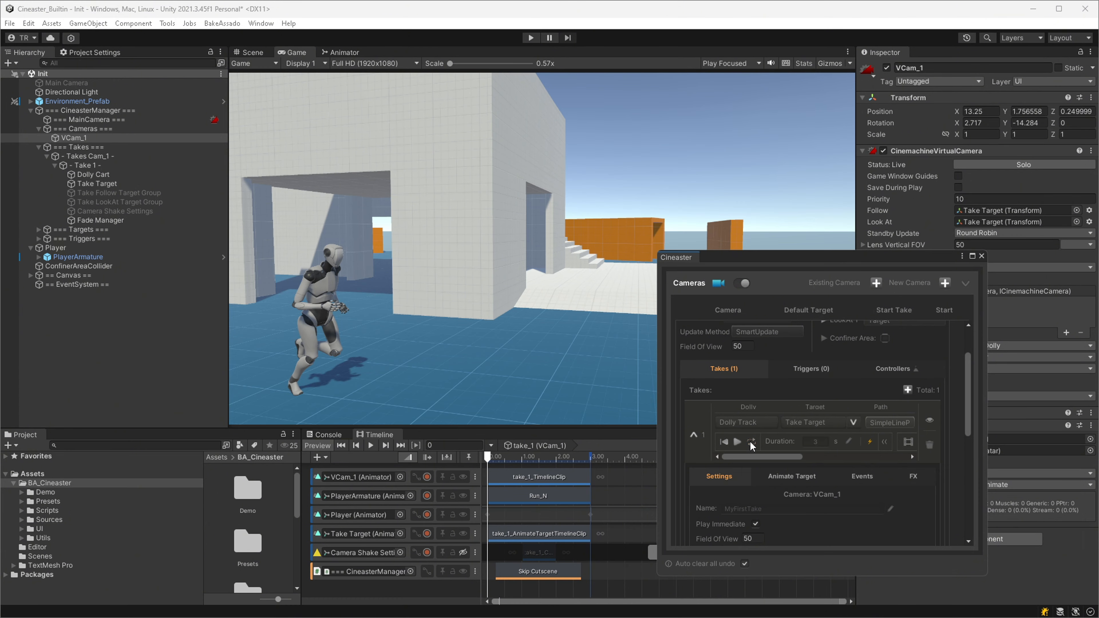
Review the take's Next Camera and Start Take in Next Camera options without changing them.
{"action": "scroll", "coordinate": [699, 449], "scroll_direction": "down", "scroll_amount": 10}
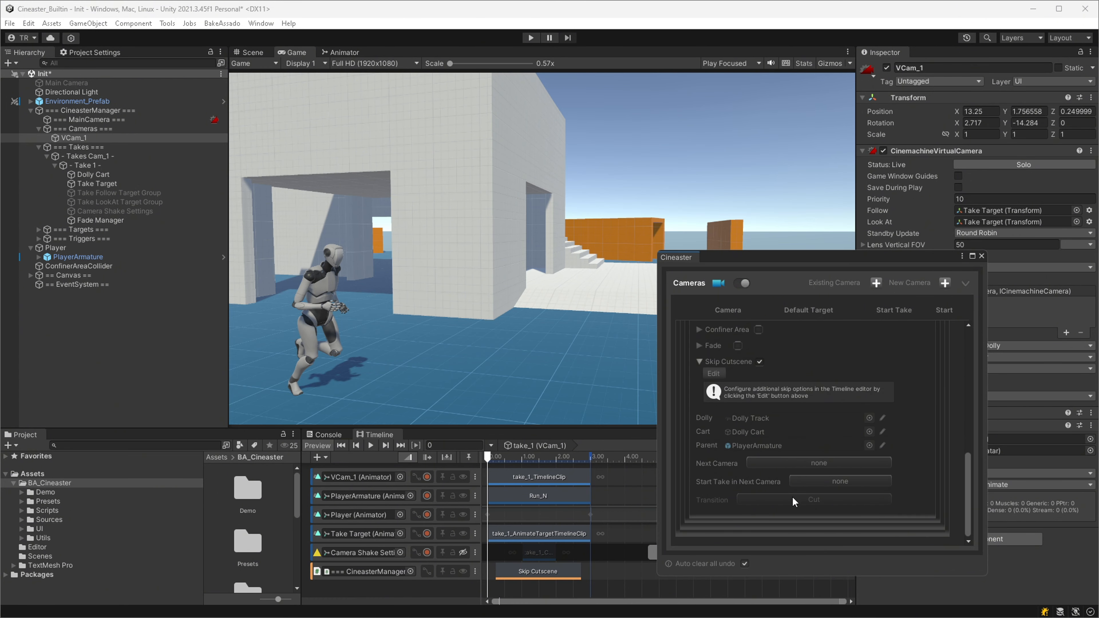
{"action": "left_click", "coordinate": [808, 463]}
{"action": "left_click", "coordinate": [861, 480]}
{"action": "left_click", "coordinate": [743, 483]}
Return to the Scene view, collapse VCam_1, and add a new camera VCam_2 with its settings expanded.
{"action": "left_click", "coordinate": [256, 52]}
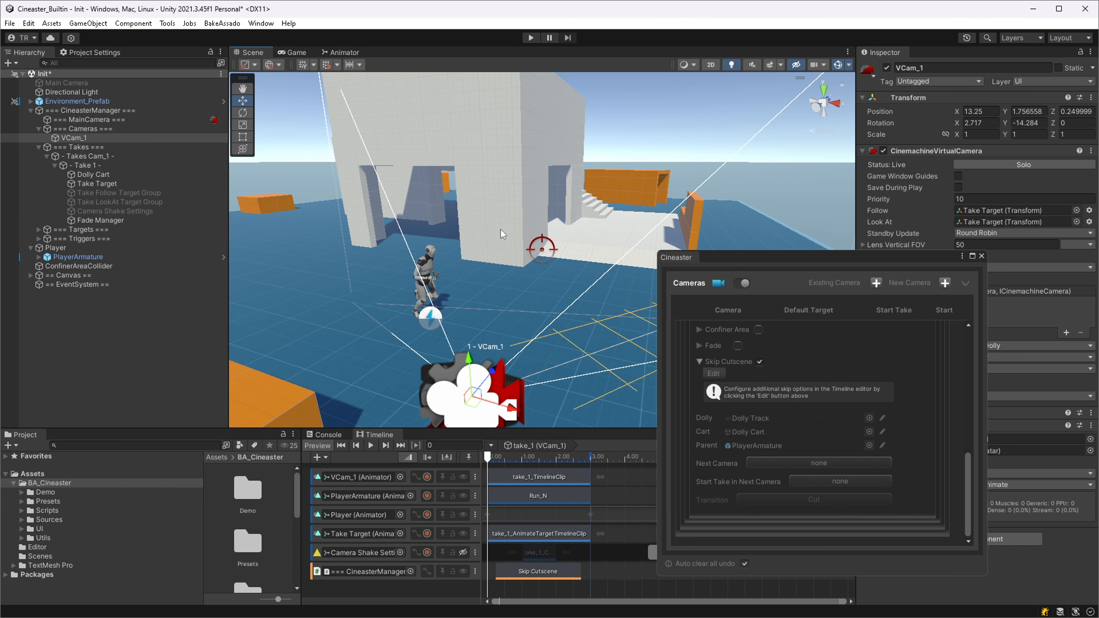
{"action": "left_click_drag", "start_coordinate": [681, 246], "coordinate": [454, 304], "text": "alt"}
{"action": "scroll", "coordinate": [841, 470], "scroll_direction": "up", "scroll_amount": 10}
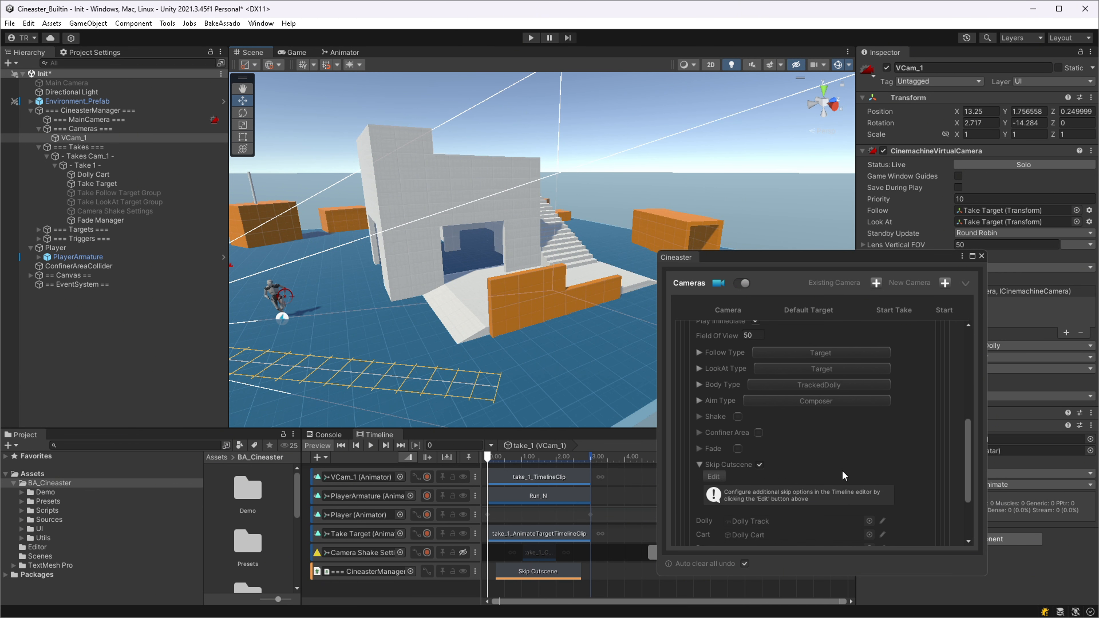
{"action": "left_click", "coordinate": [683, 337]}
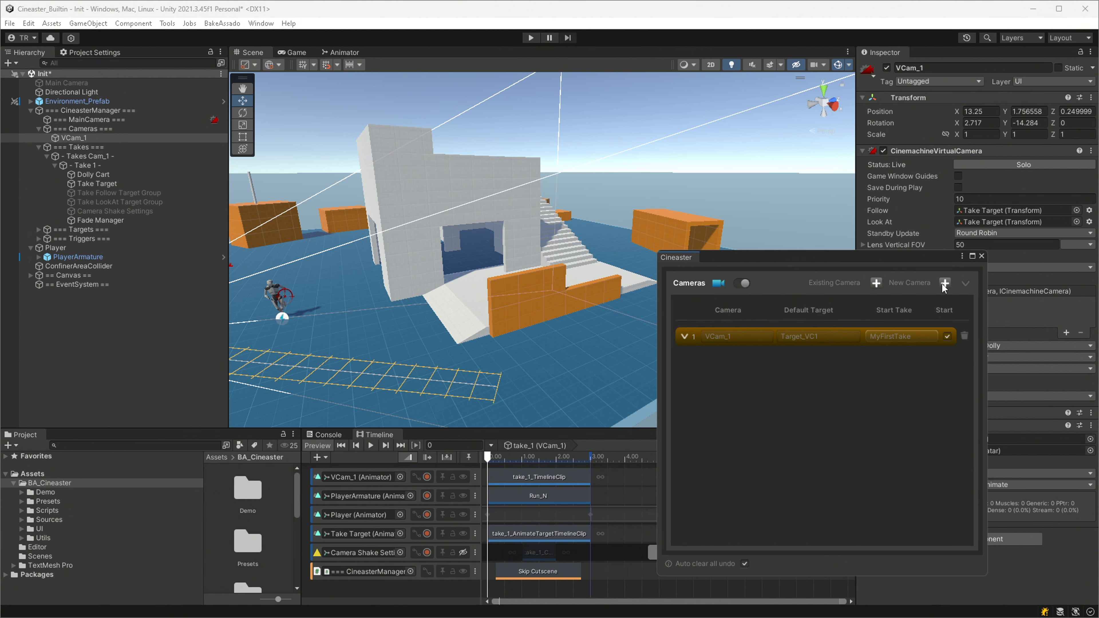
{"action": "left_click", "coordinate": [683, 361]}
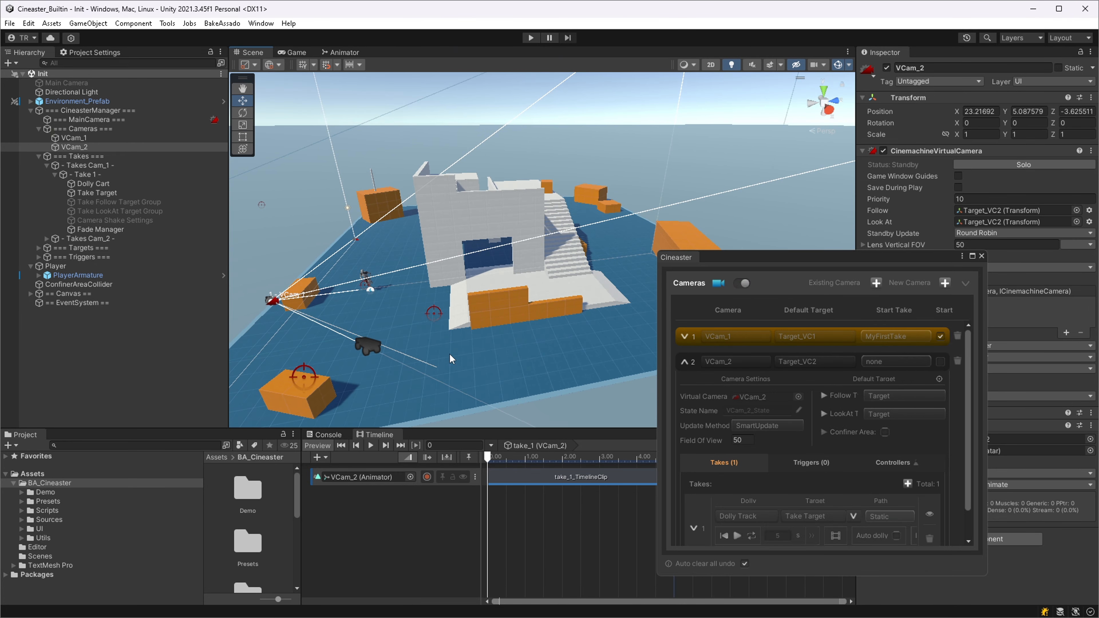
Move the dolly track of VCam_2's take to the far side of the building, near the orange blocks.
{"action": "left_click", "coordinate": [373, 348]}
{"action": "left_click_drag", "start_coordinate": [374, 348], "coordinate": [653, 181]}
{"action": "left_click_drag", "start_coordinate": [741, 178], "coordinate": [491, 254], "text": "alt"}
Set the VCam_2 take's path to a simple line and place its second waypoint at about X 5.9, Y -1.8, Z -1.4.
{"action": "left_click", "coordinate": [889, 516]}
{"action": "left_click", "coordinate": [883, 531]}
{"action": "left_click_drag", "start_coordinate": [479, 211], "coordinate": [480, 240]}
{"action": "left_click_drag", "start_coordinate": [482, 280], "coordinate": [469, 317]}
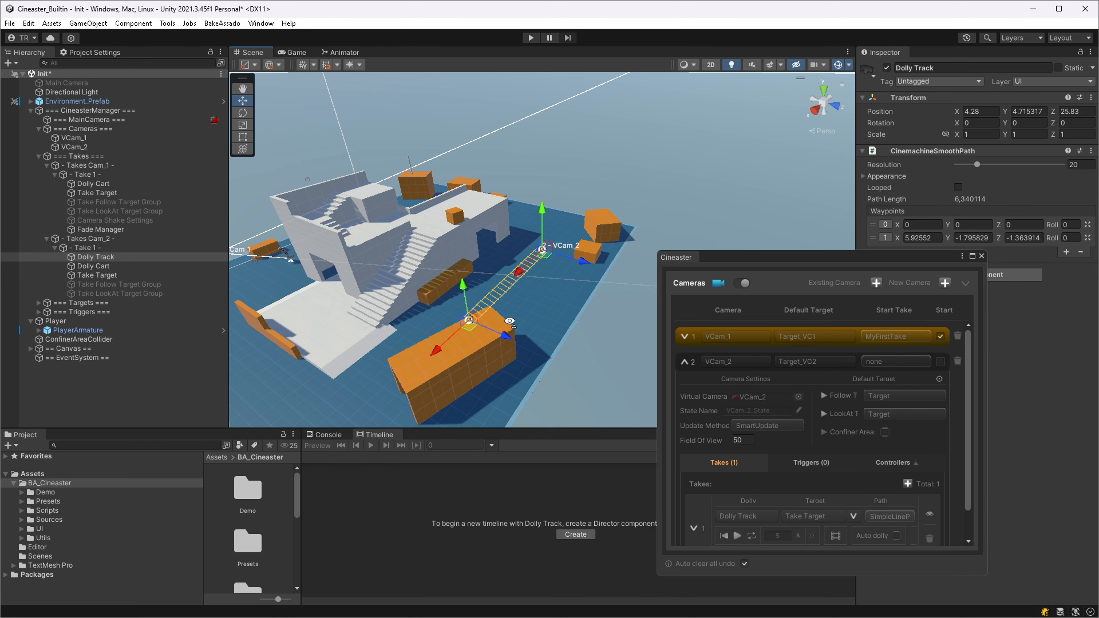
Select the VCam_2 take's target and place it behind the building at about X 2.74, Y -9.54, Z 19.5.
{"action": "right_click_drag", "start_coordinate": [468, 317], "coordinate": [365, 210]}
{"action": "left_click", "coordinate": [801, 515]}
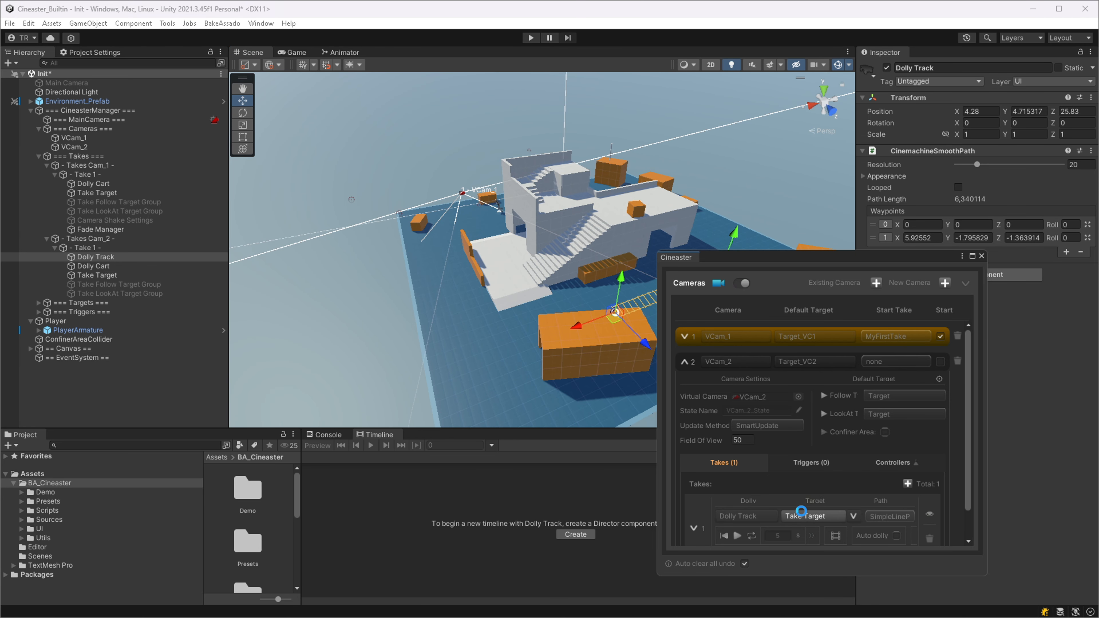
{"action": "right_click_drag", "start_coordinate": [459, 302], "coordinate": [578, 299]}
{"action": "scroll", "coordinate": [578, 299], "scroll_direction": "down", "scroll_amount": 6}
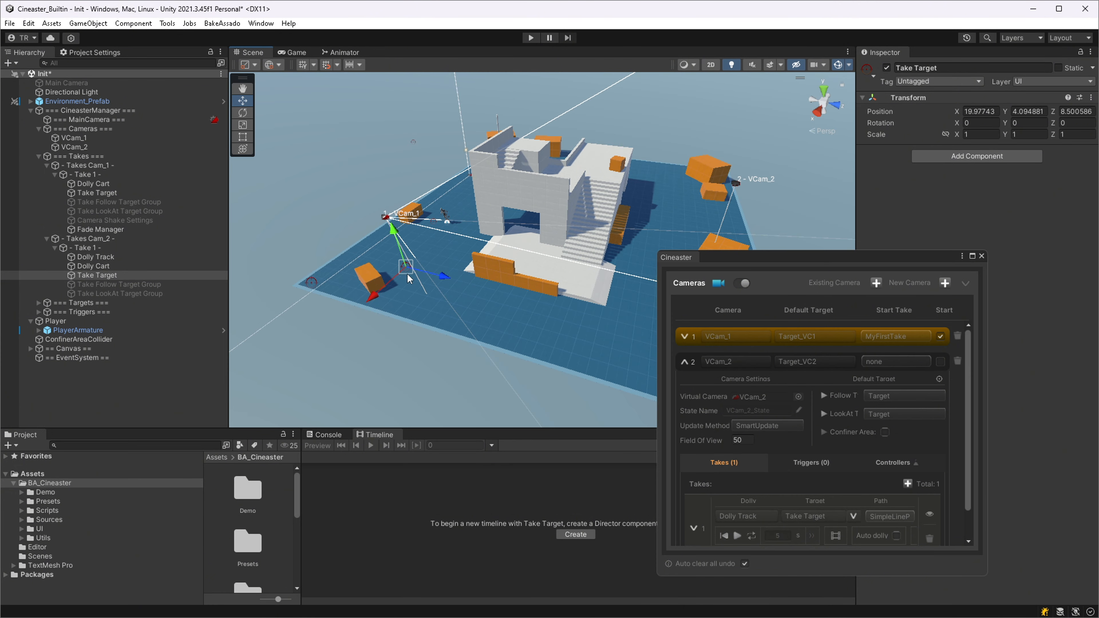
{"action": "left_click_drag", "start_coordinate": [407, 272], "coordinate": [558, 256], "text": "ctrl+shift"}
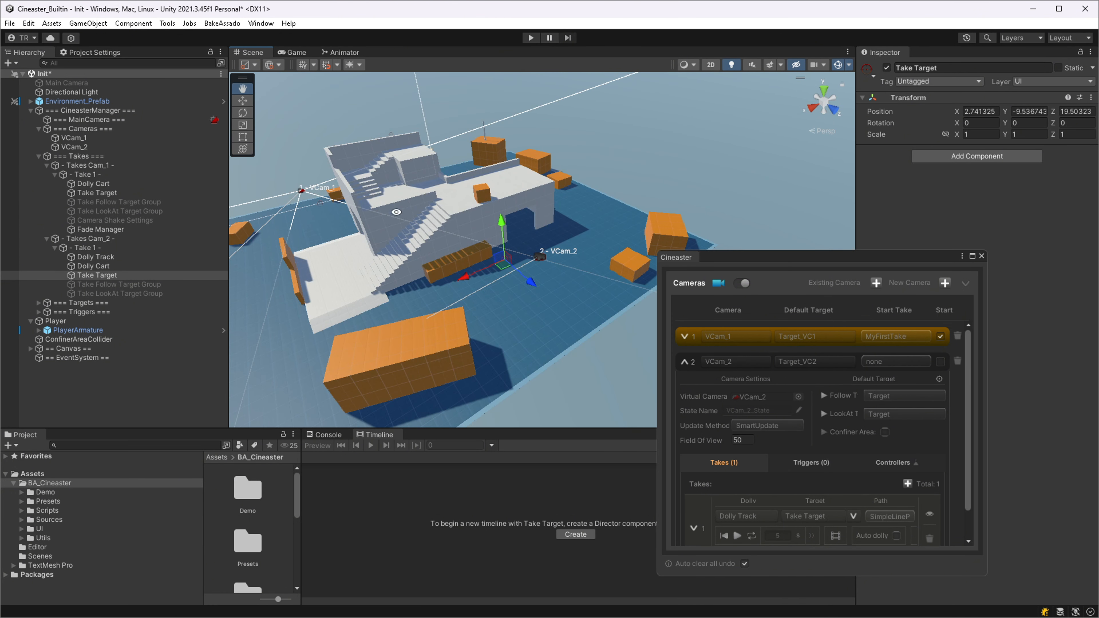
Select the VCam_2 take's dolly track and raise its second waypoint to about Y -0.66.
{"action": "scroll", "coordinate": [502, 271], "scroll_direction": "up", "scroll_amount": 5}
{"action": "middle_click_drag", "start_coordinate": [414, 274], "coordinate": [484, 269]}
{"action": "left_click_drag", "start_coordinate": [454, 288], "coordinate": [502, 277], "text": "alt"}
{"action": "middle_click_drag", "start_coordinate": [502, 277], "coordinate": [556, 238]}
{"action": "left_click_drag", "start_coordinate": [556, 238], "coordinate": [563, 236], "text": "alt"}
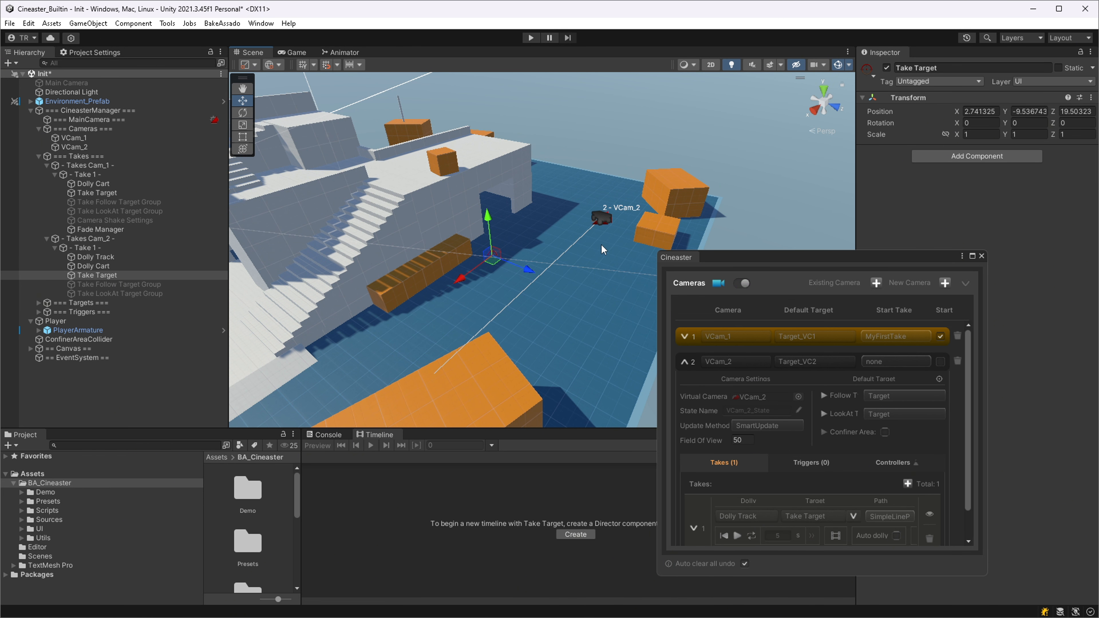
{"action": "left_click", "coordinate": [604, 219]}
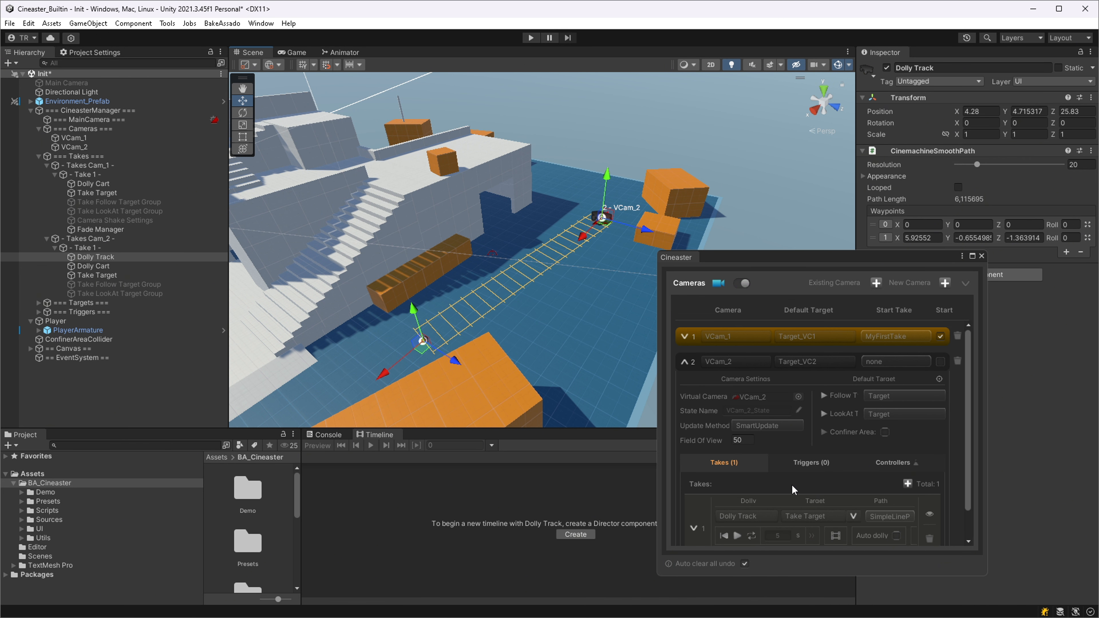
Make VCam_2 the start camera and preview its take.
{"action": "left_click", "coordinate": [939, 362]}
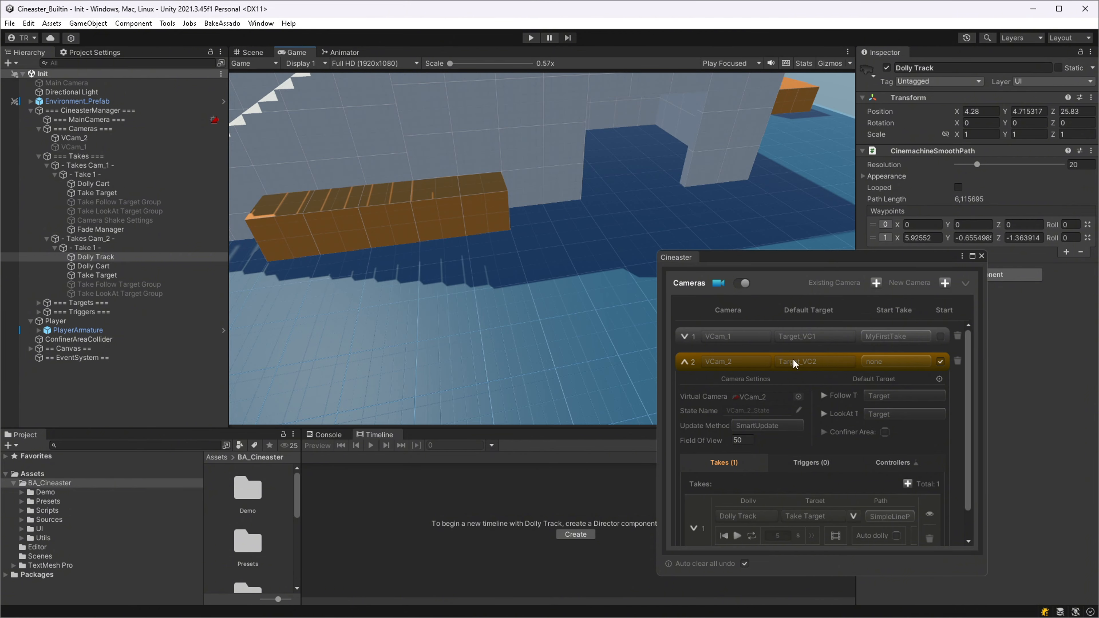
{"action": "scroll", "coordinate": [736, 483], "scroll_direction": "down", "scroll_amount": 1}
{"action": "left_click", "coordinate": [725, 501]}
{"action": "left_click", "coordinate": [736, 501]}
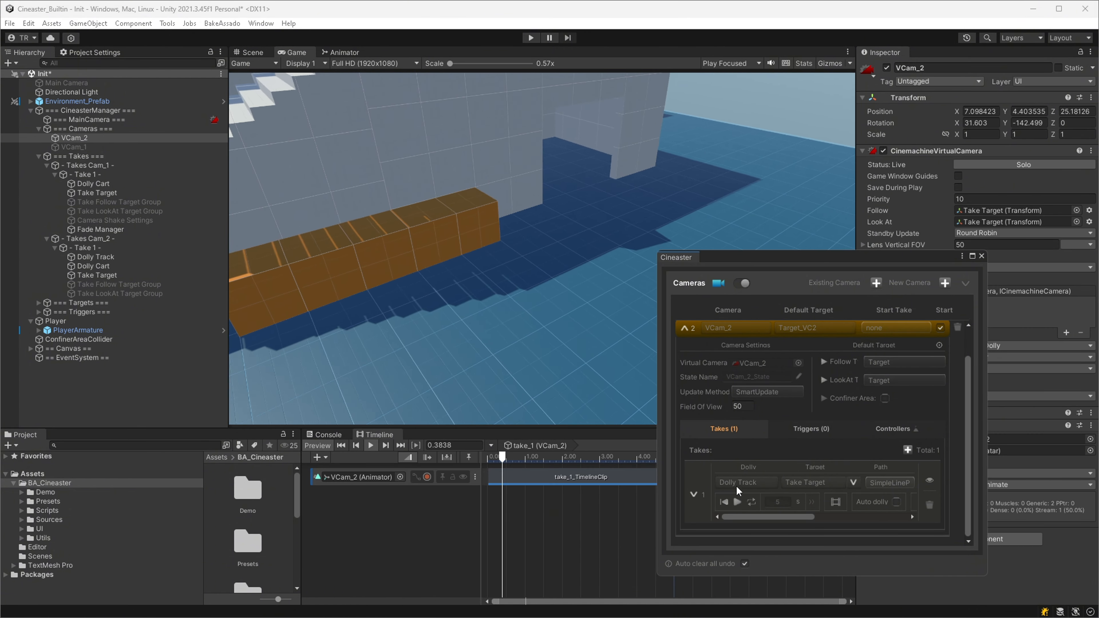
Reposition the VCam_2 take's target in the Scene view to about X 1.37, Y 1.73, Z 18.84.
{"action": "left_click", "coordinate": [248, 52]}
{"action": "left_click", "coordinate": [497, 229]}
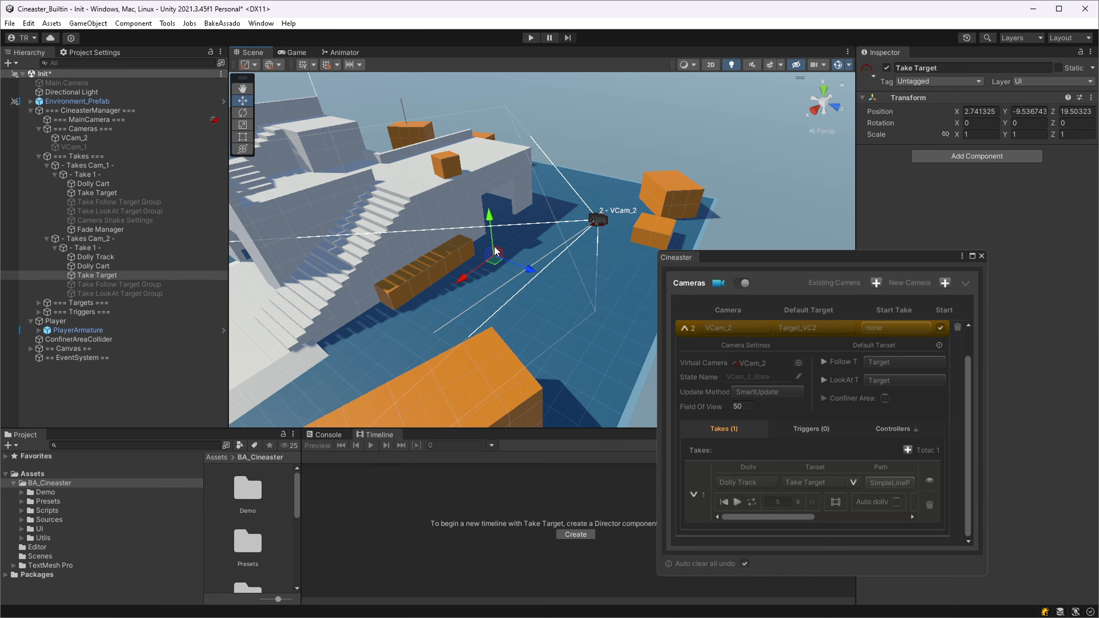
{"action": "left_click_drag", "start_coordinate": [499, 232], "coordinate": [502, 219]}
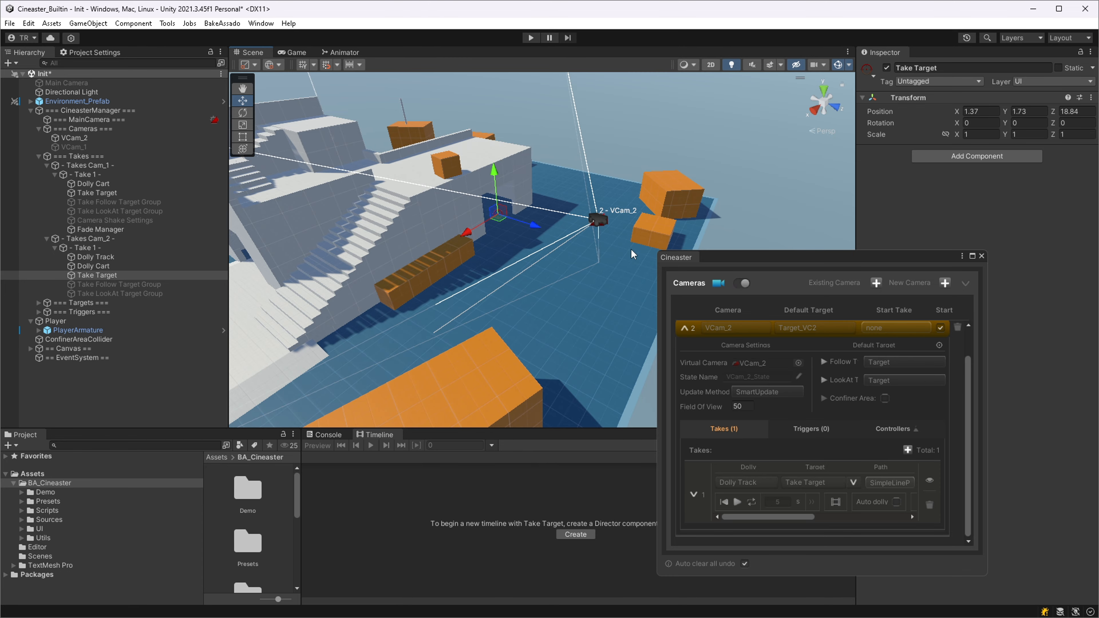
Move the VCam_2 dolly track to about X 3.86, Z 26.34 with its end waypoint closer in, and preview the take in the Game view.
{"action": "left_click", "coordinate": [598, 220]}
{"action": "left_click_drag", "start_coordinate": [602, 231], "coordinate": [623, 229]}
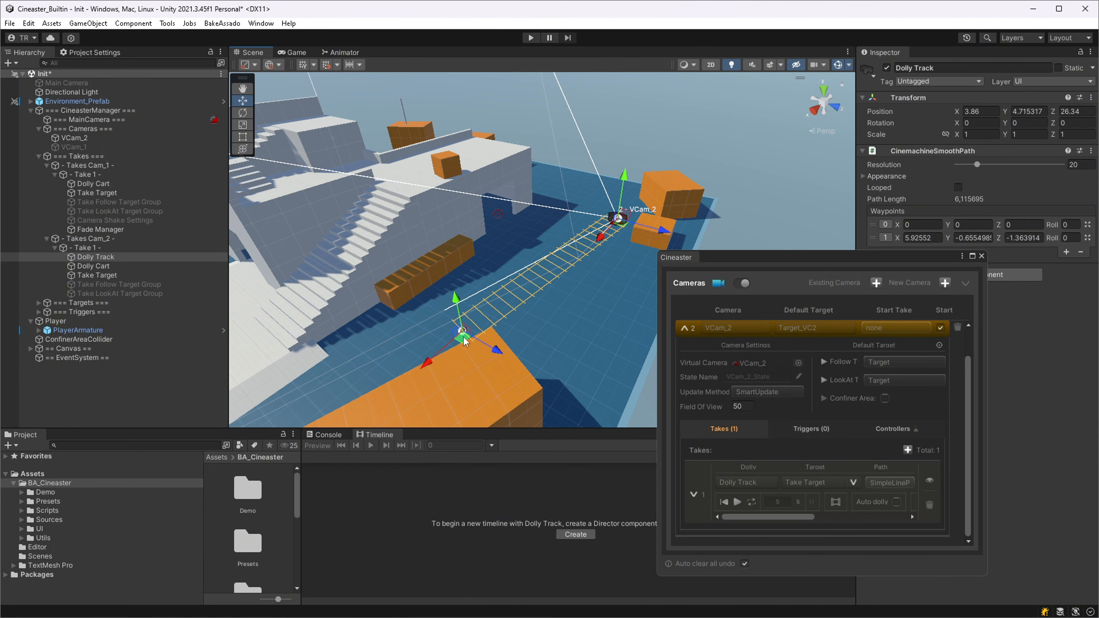
{"action": "left_click_drag", "start_coordinate": [461, 333], "coordinate": [488, 282]}
{"action": "left_click", "coordinate": [723, 502]}
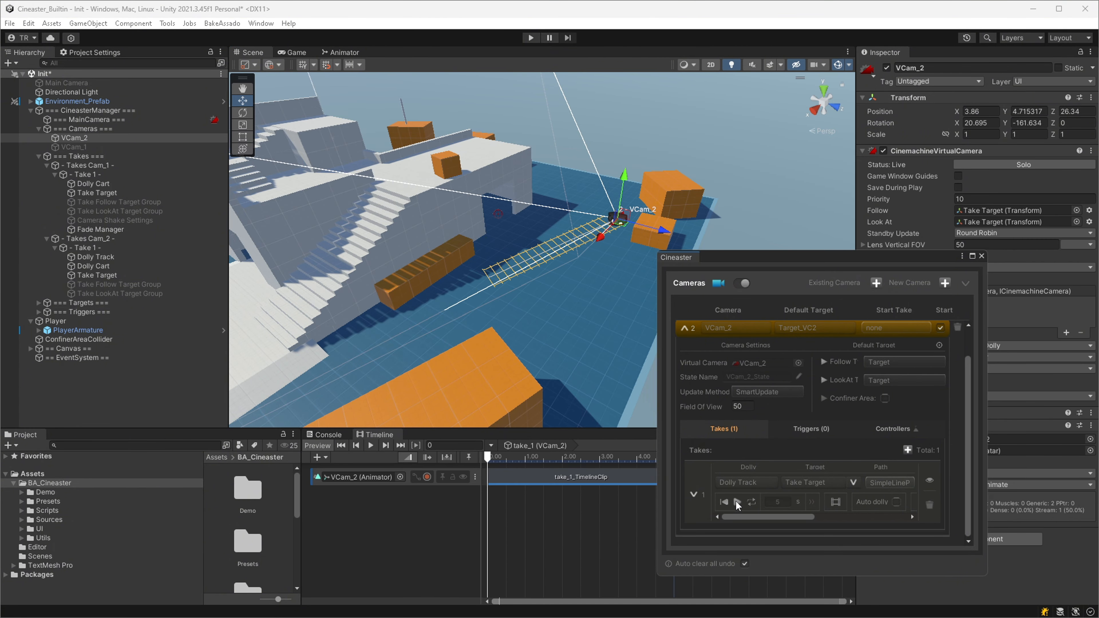
{"action": "left_click", "coordinate": [295, 52]}
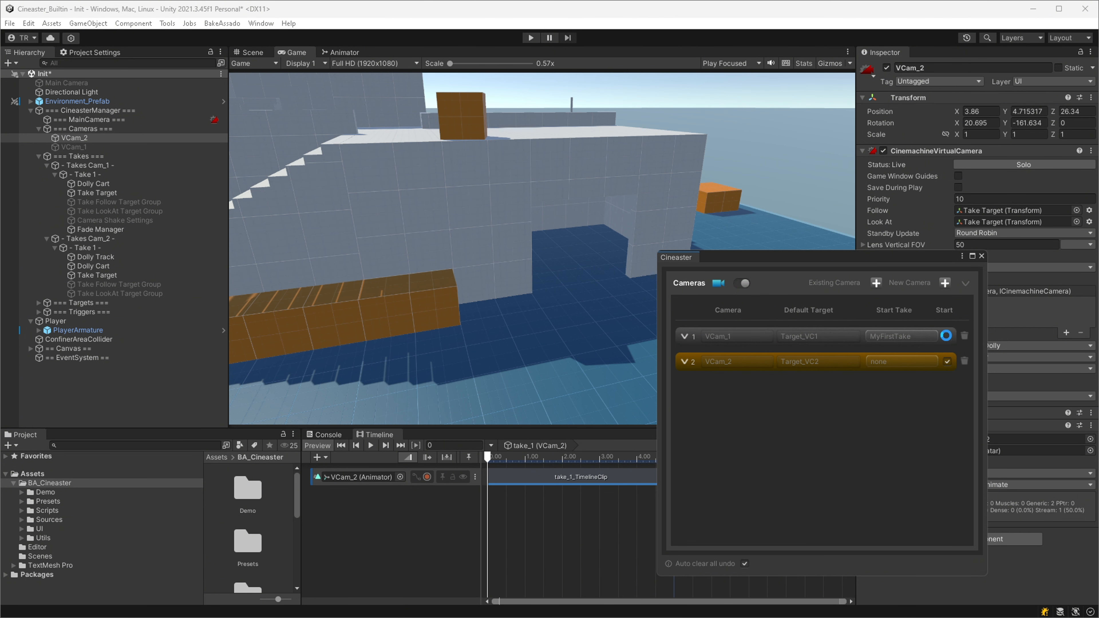
Make VCam_1 the start camera and set its take's Next Camera to VCam_2_State.
{"action": "left_click", "coordinate": [946, 335]}
{"action": "left_click", "coordinate": [685, 337]}
{"action": "scroll", "coordinate": [783, 447], "scroll_direction": "down", "scroll_amount": 5}
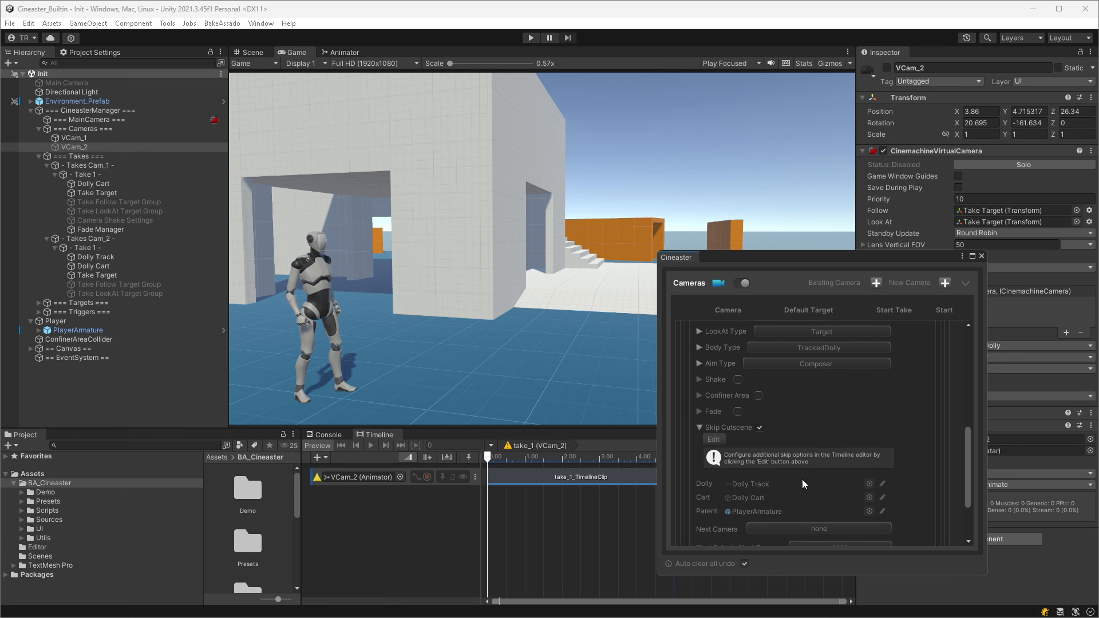
{"action": "left_click", "coordinate": [840, 438]}
{"action": "left_click", "coordinate": [827, 461]}
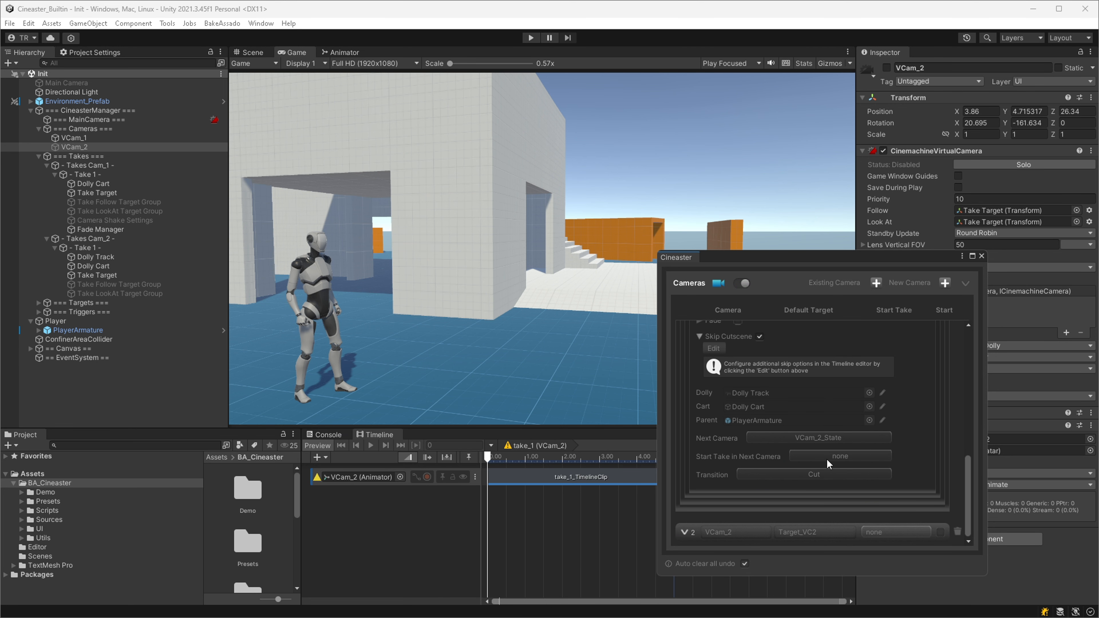
Choose VCam_2's take as the Start Take in Next Camera and return to the VCam_1 take's playback controls.
{"action": "left_click", "coordinate": [855, 456]}
{"action": "left_click", "coordinate": [848, 480]}
{"action": "scroll", "coordinate": [780, 367], "scroll_direction": "up", "scroll_amount": 4}
{"action": "scroll", "coordinate": [767, 438], "scroll_direction": "up", "scroll_amount": 4}
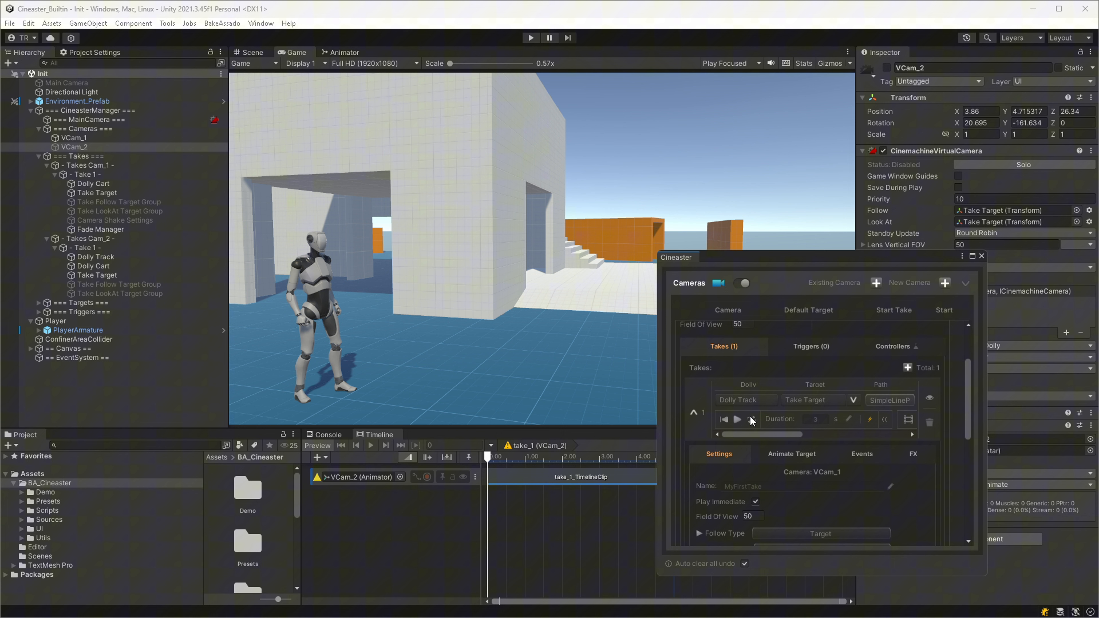
Set the duration of VCam_1's take to 6 seconds.
{"action": "left_click", "coordinate": [724, 420]}
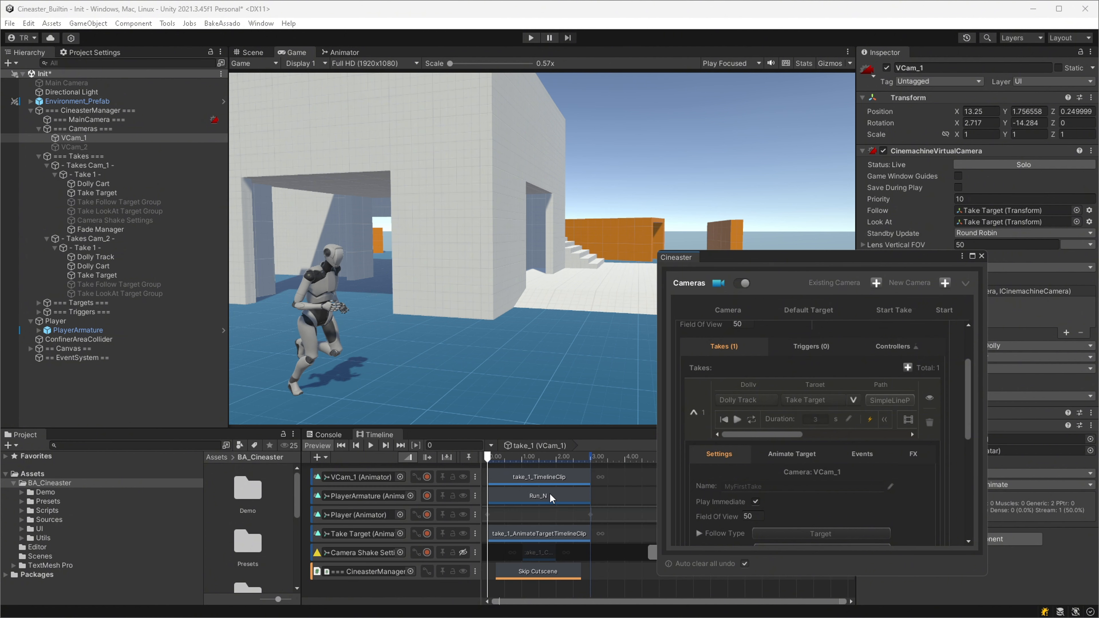
{"action": "left_click", "coordinate": [849, 418]}
{"action": "left_click", "coordinate": [819, 420]}
{"action": "type", "text": "6"}
{"action": "left_click", "coordinate": [849, 419]}
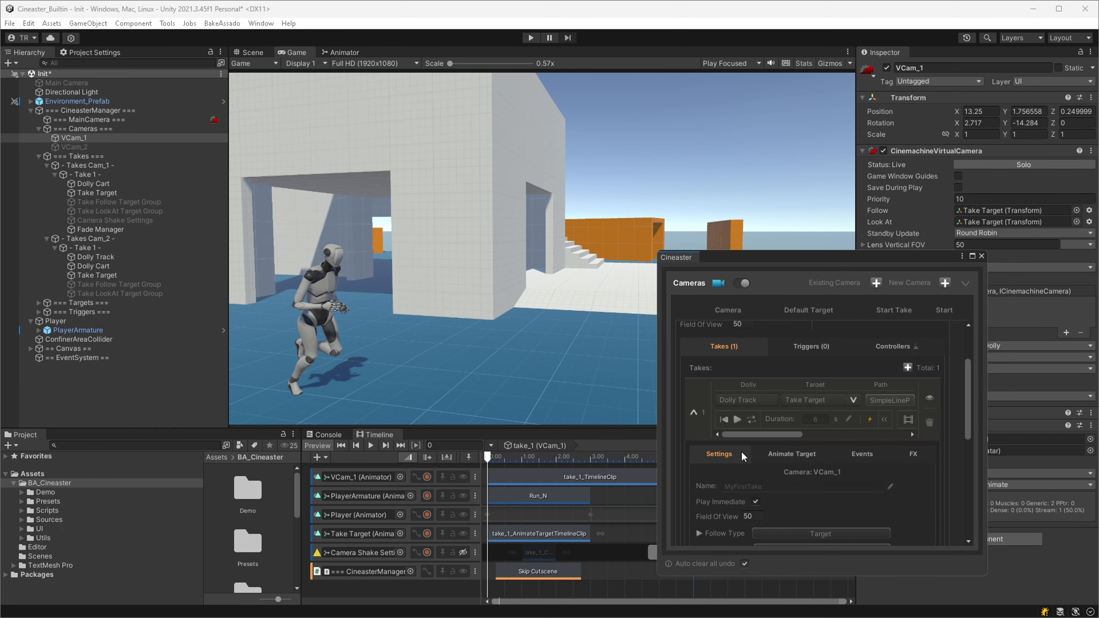
Extend the Run_N clip and the Take Target animation to 6 s, and the Skip Cutscene clip to end at about 5.42 s.
{"action": "scroll", "coordinate": [629, 500], "scroll_direction": "down", "scroll_amount": 5}
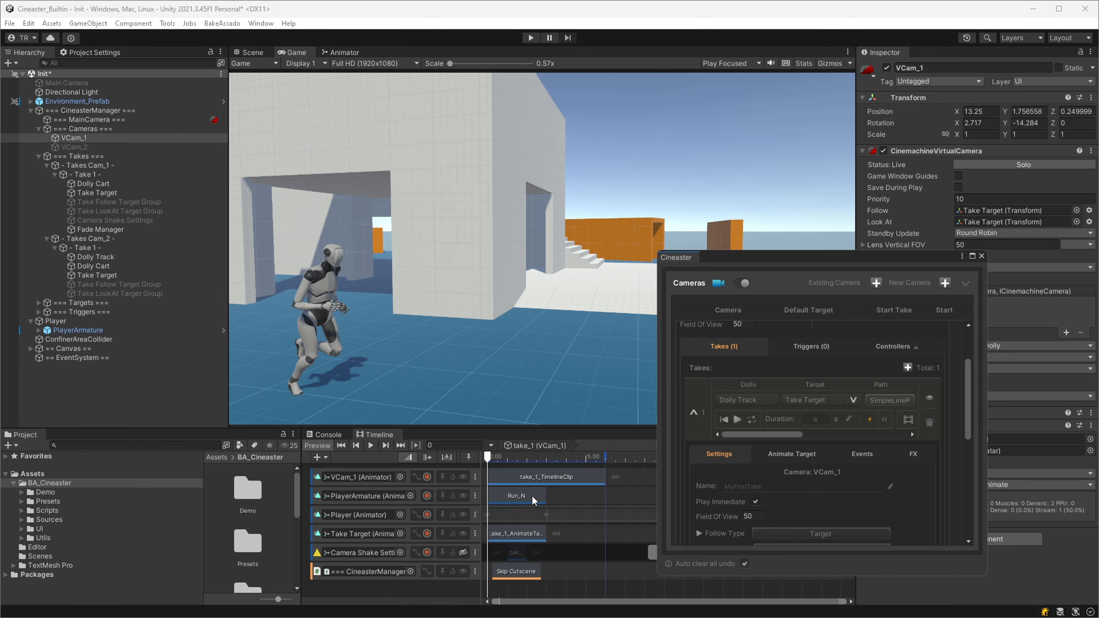
{"action": "left_click_drag", "start_coordinate": [544, 497], "coordinate": [605, 499]}
{"action": "double_click", "coordinate": [517, 534]}
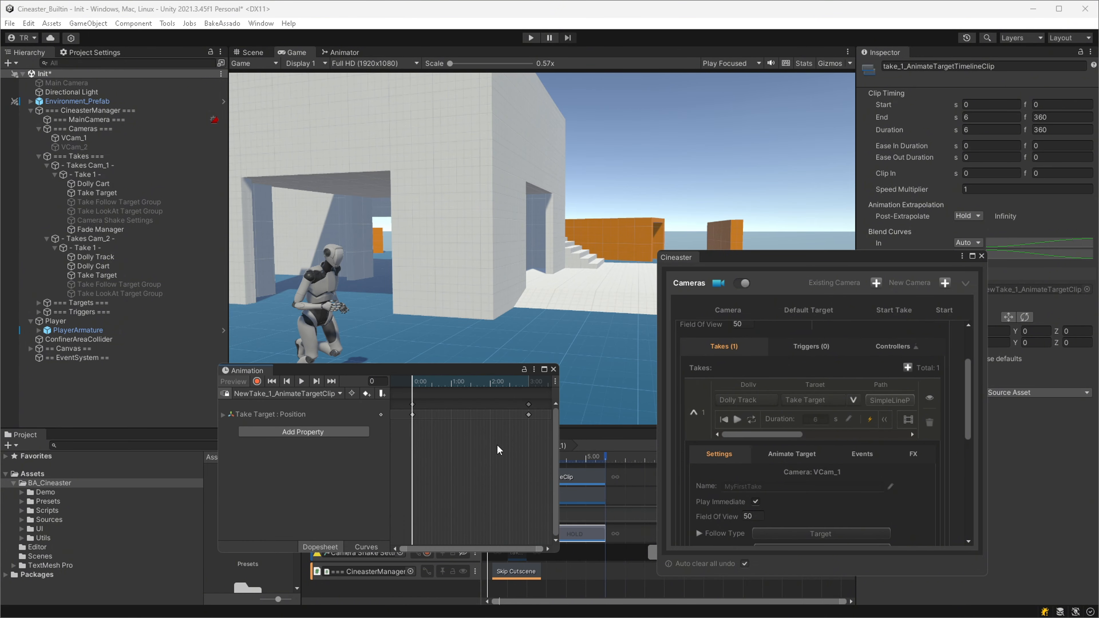
{"action": "left_click", "coordinate": [500, 415]}
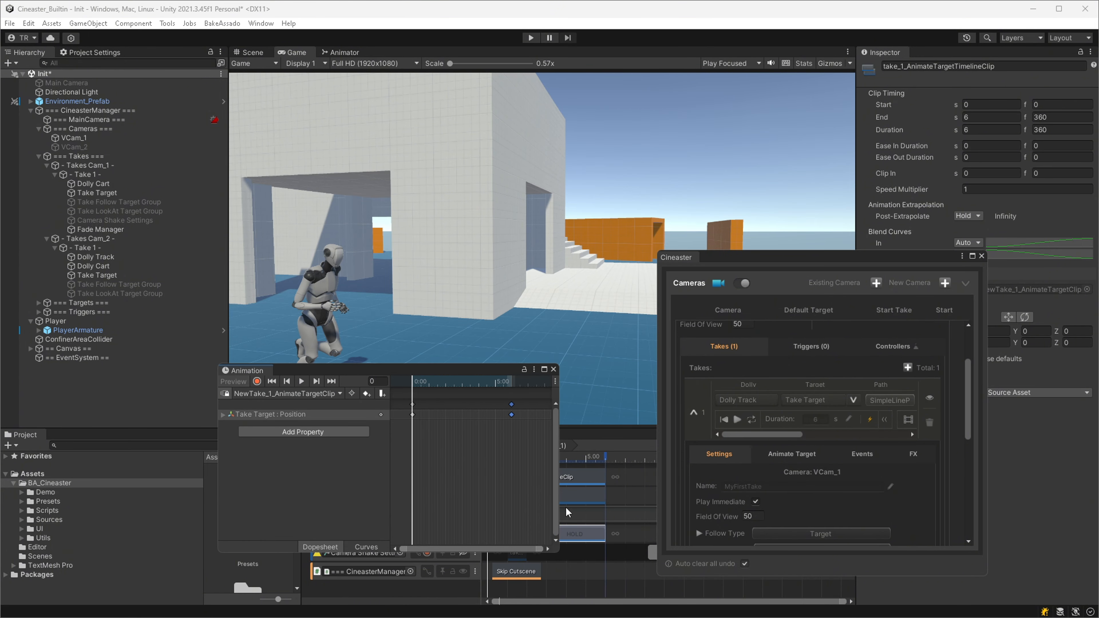
{"action": "left_click", "coordinate": [553, 369]}
{"action": "left_click_drag", "start_coordinate": [540, 572], "coordinate": [594, 570]}
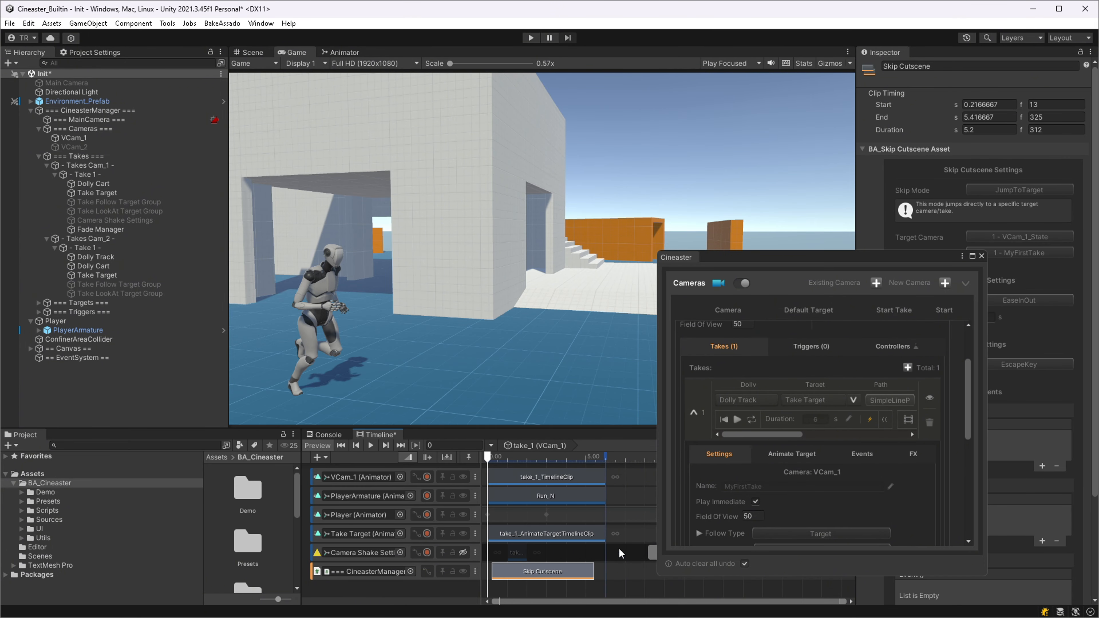
Set the Skip Cutscene clip's Skip Mode to SkipToEnd, with EscapeKey as its Skip Input Type.
{"action": "left_click", "coordinate": [982, 256]}
{"action": "left_click", "coordinate": [1036, 189]}
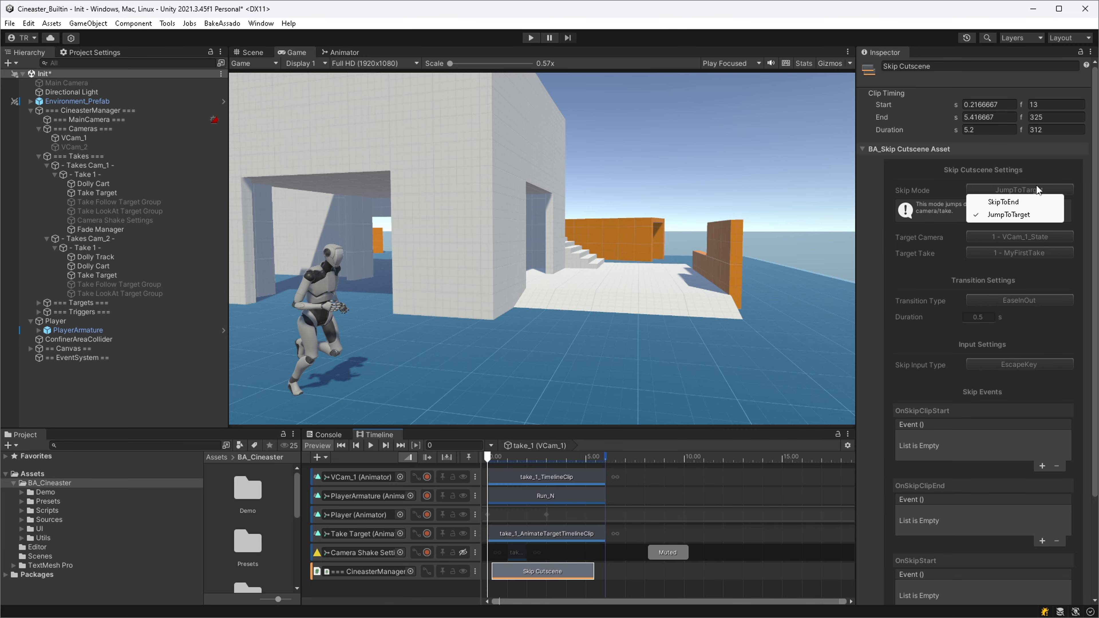
{"action": "left_click", "coordinate": [1015, 202]}
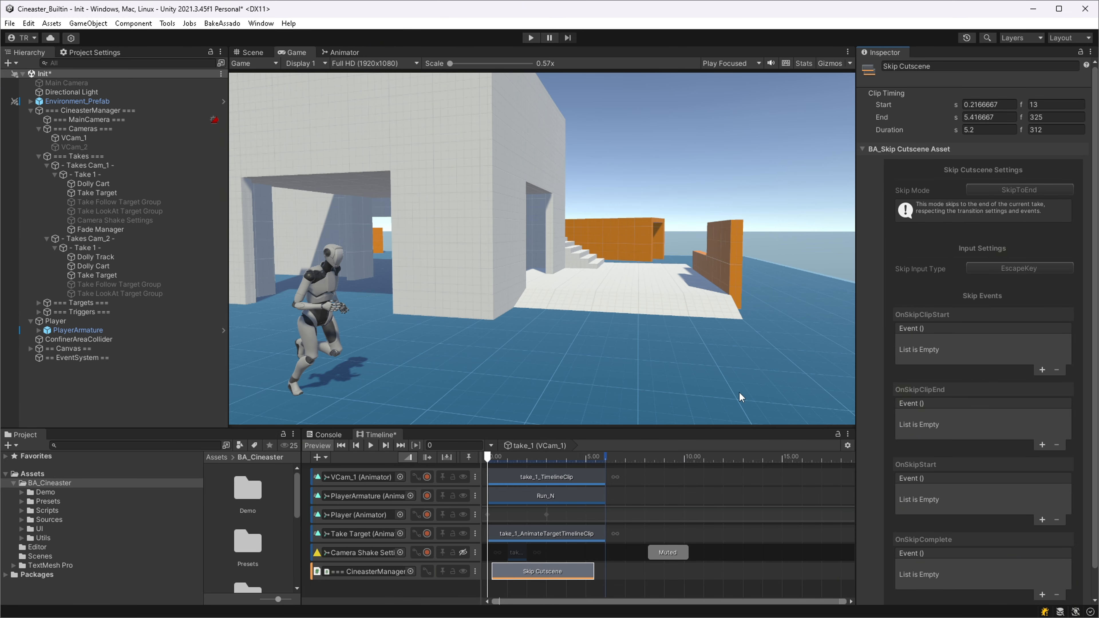
{"action": "scroll", "coordinate": [745, 494], "scroll_direction": "down", "scroll_amount": 5}
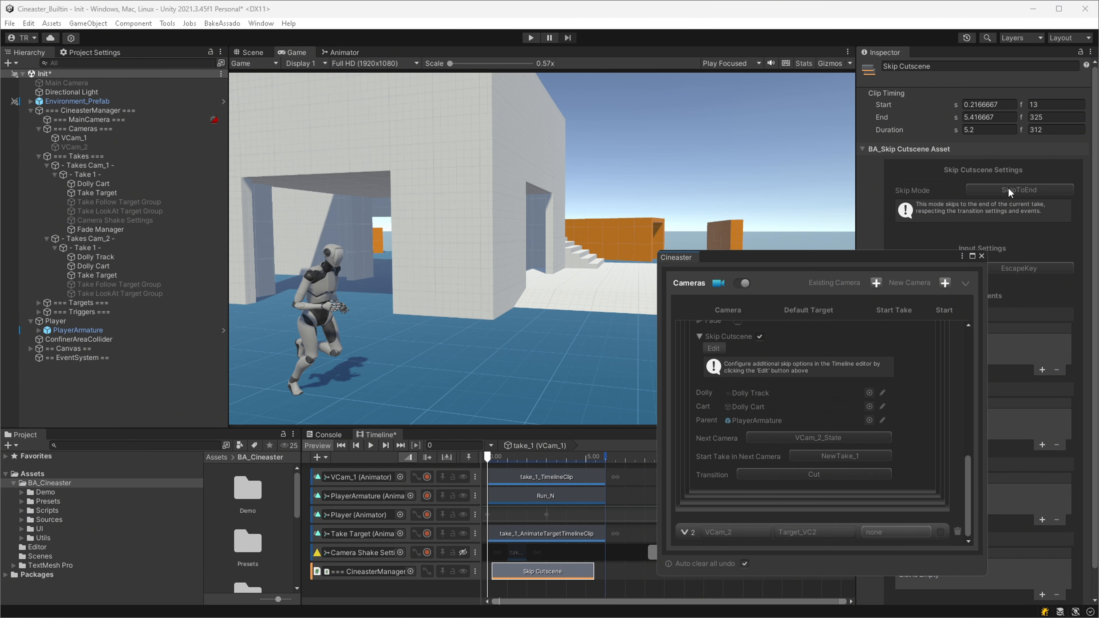
{"action": "left_click", "coordinate": [981, 256]}
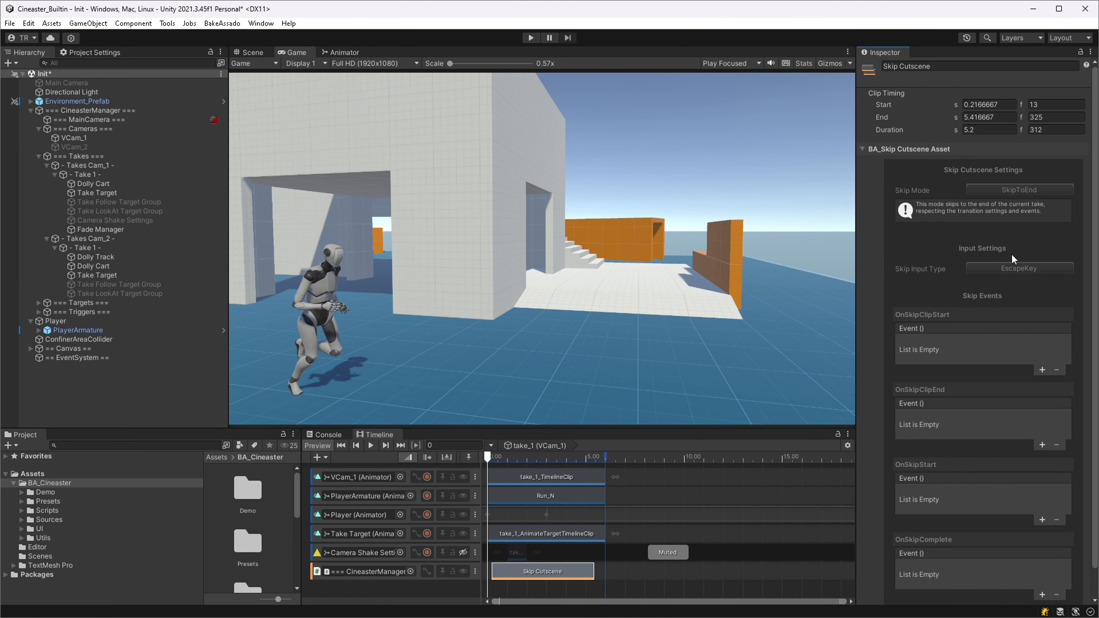
{"action": "left_click", "coordinate": [1018, 268]}
{"action": "left_click", "coordinate": [1015, 296]}
{"action": "scroll", "coordinate": [947, 490], "scroll_direction": "down", "scroll_amount": 1}
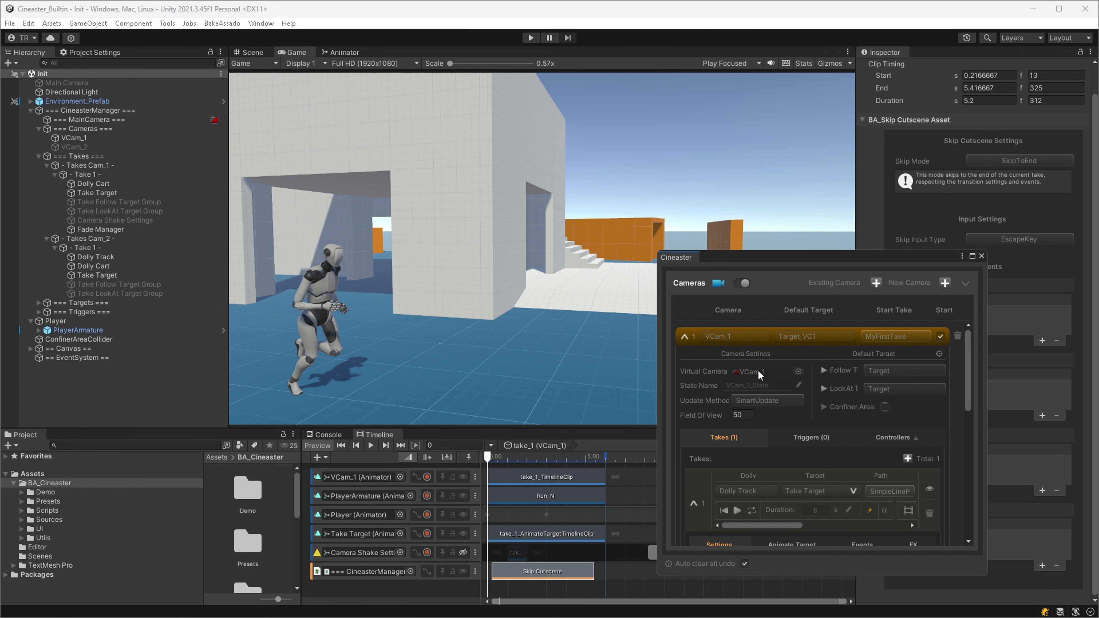
Check VCam_1's Start Take choice and run the scene, skipping the cutscene during playback.
{"action": "left_click", "coordinate": [866, 341]}
{"action": "left_click", "coordinate": [888, 362]}
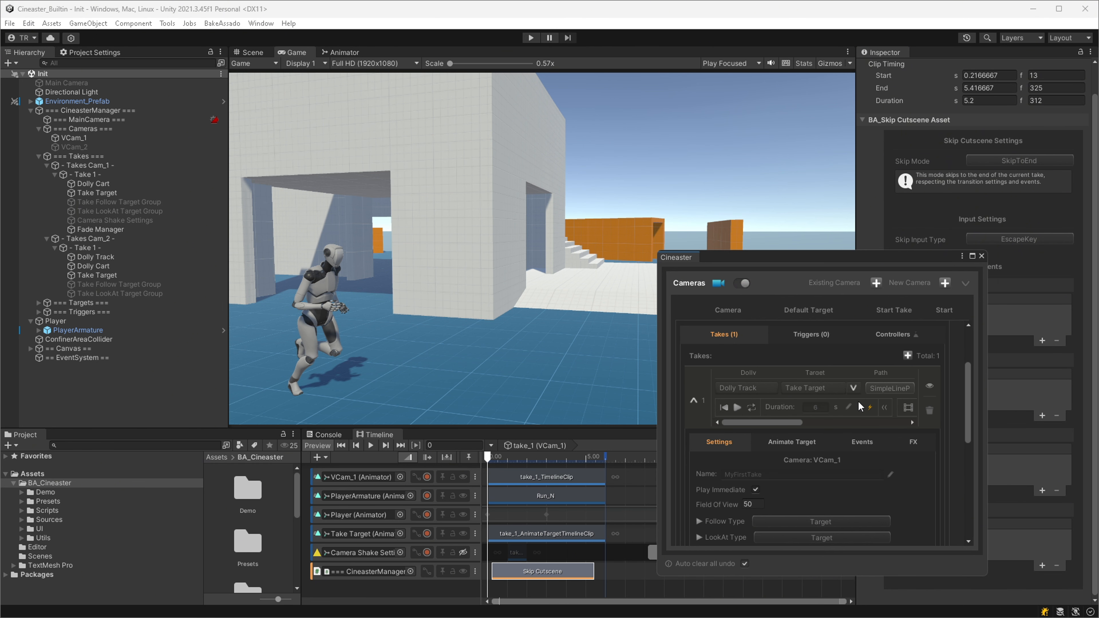
{"action": "left_click", "coordinate": [980, 255]}
{"action": "left_click", "coordinate": [531, 38]}
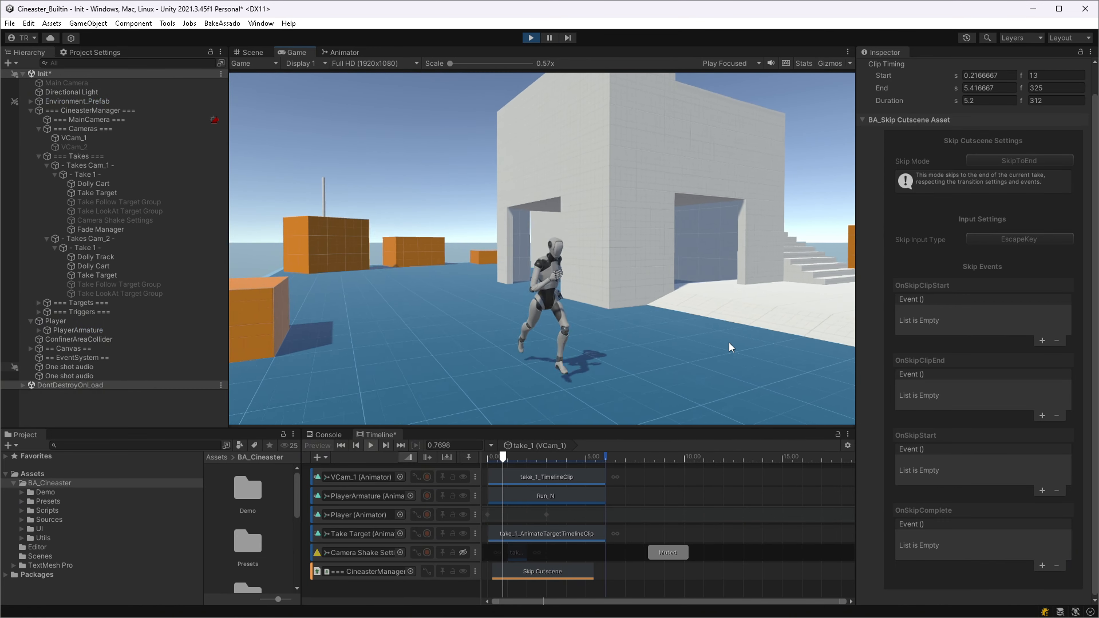
{"action": "key", "text": "Escape"}
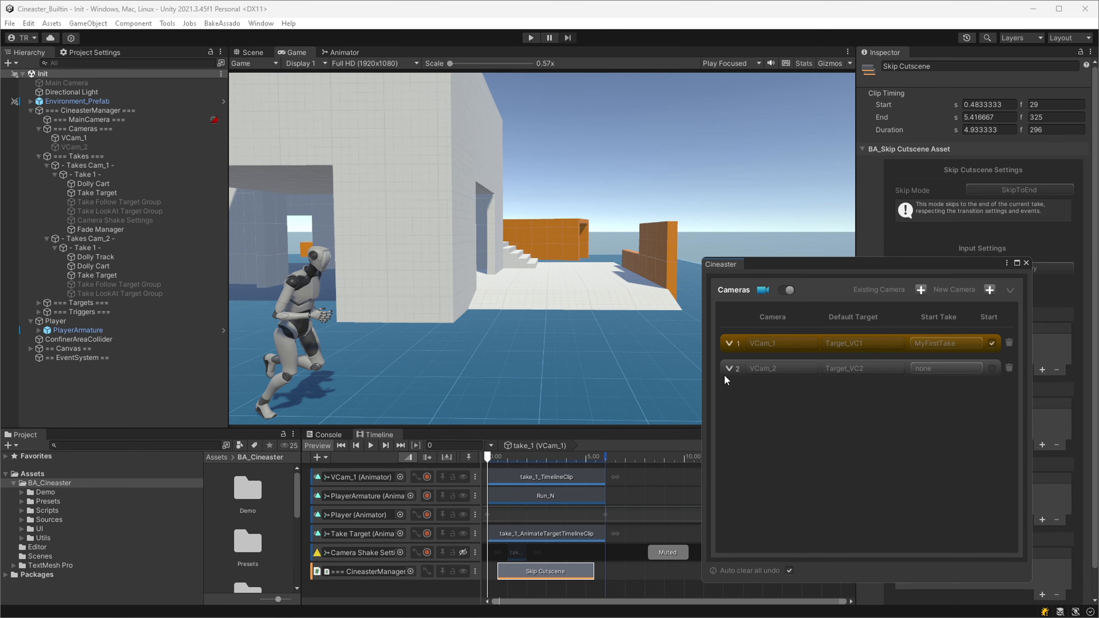
Set the VCam_2 take's Next Camera to VCam_1_State and its Start Take in Next Camera to MyFirstTake.
{"action": "left_click", "coordinate": [728, 369]}
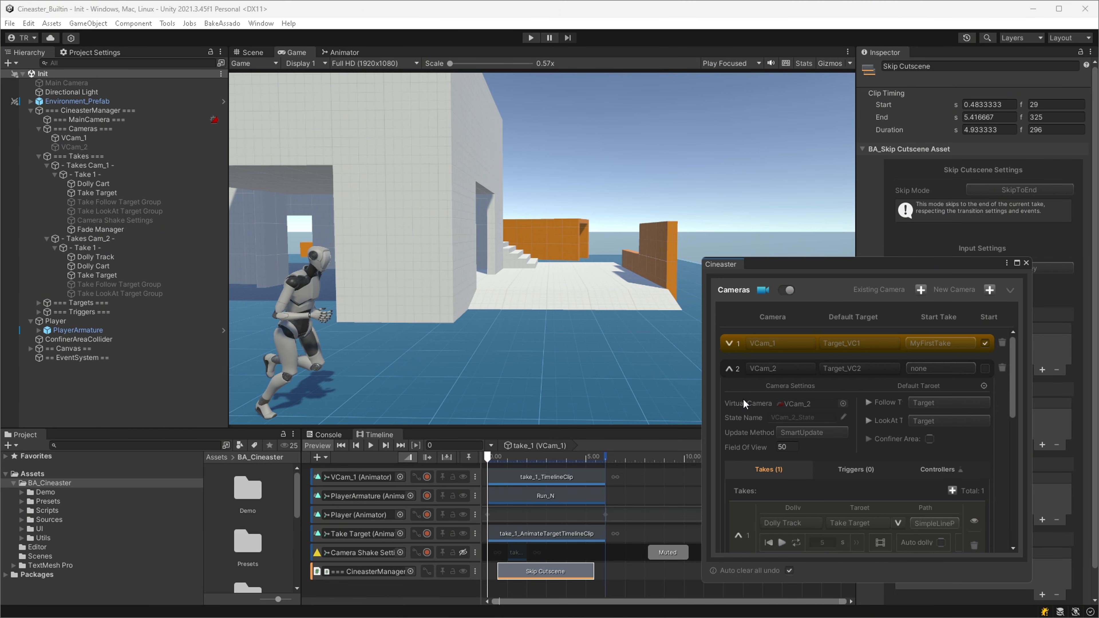
{"action": "scroll", "coordinate": [742, 398], "scroll_direction": "down", "scroll_amount": 10}
{"action": "left_click", "coordinate": [904, 467]}
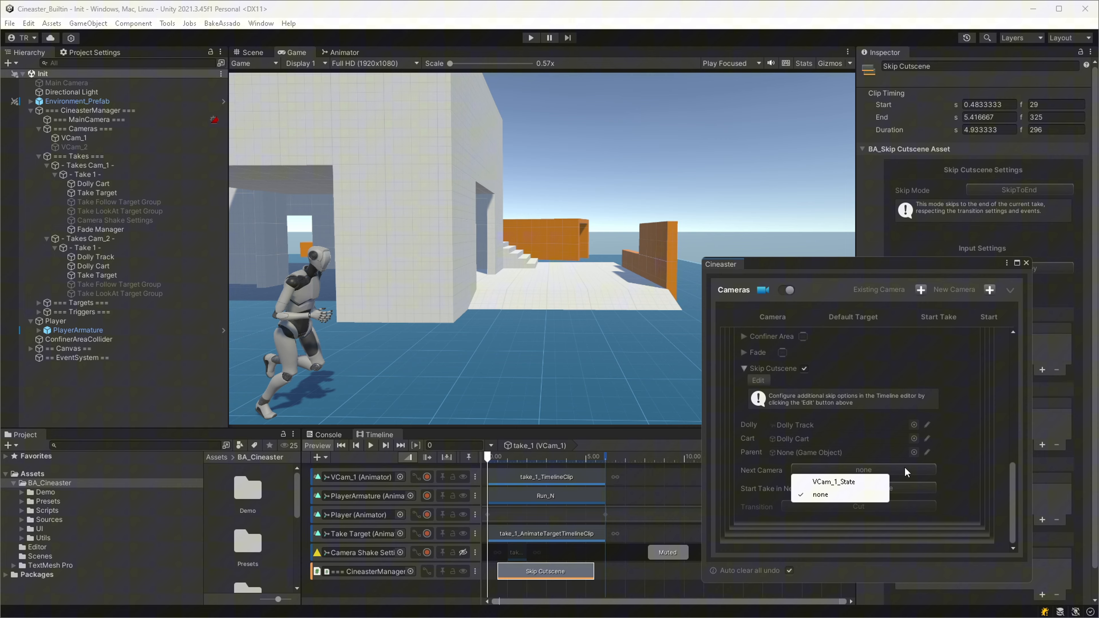
{"action": "left_click", "coordinate": [862, 480]}
{"action": "left_click", "coordinate": [880, 488]}
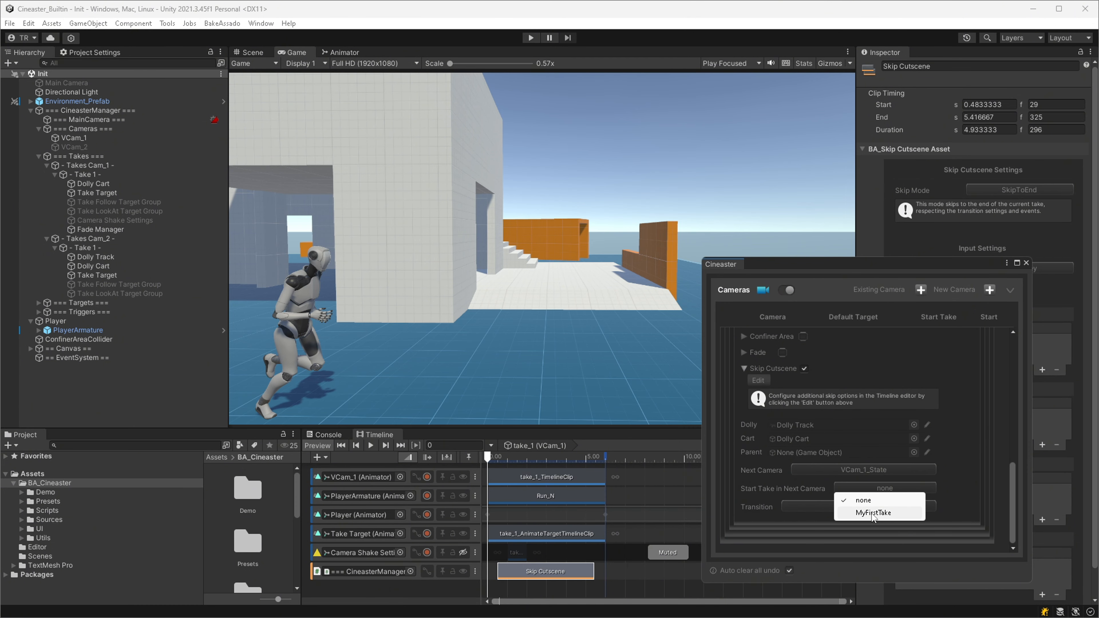
{"action": "left_click", "coordinate": [874, 514]}
{"action": "scroll", "coordinate": [880, 486], "scroll_direction": "up", "scroll_amount": 10}
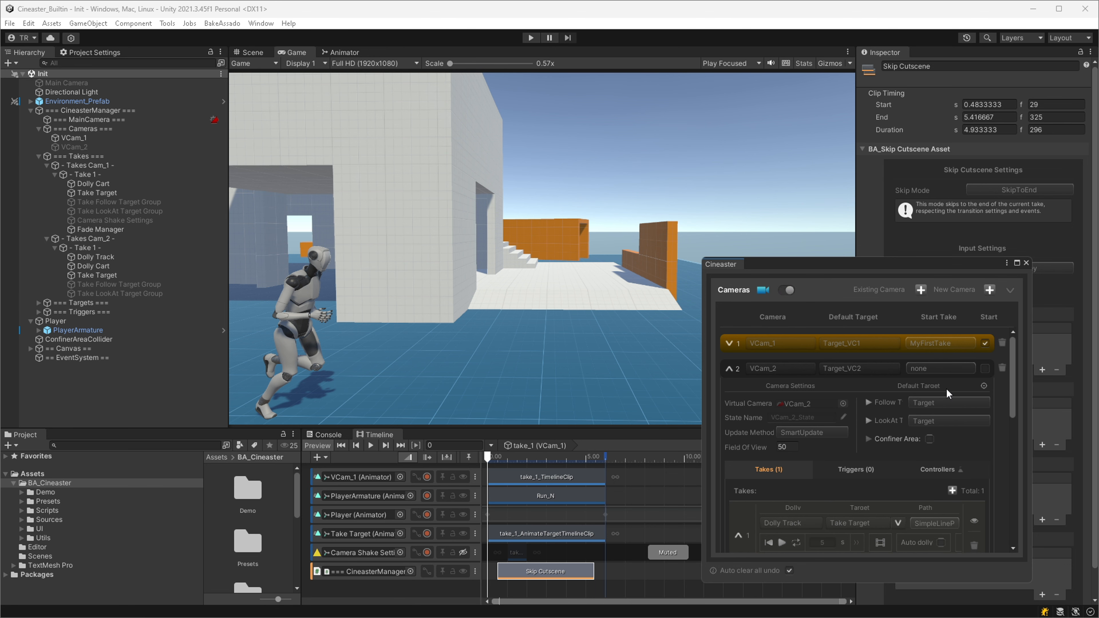
{"action": "left_click", "coordinate": [730, 370]}
Review the Next Camera, Start Take in Next Camera and Skip Cutscene settings of VCam_1's take.
{"action": "left_click", "coordinate": [729, 344]}
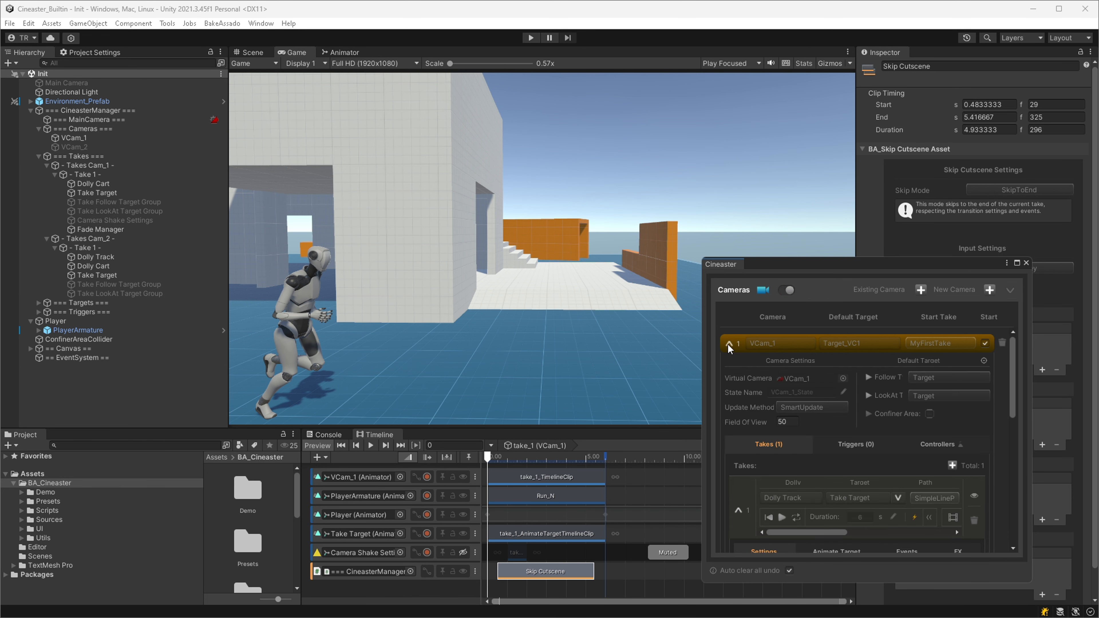
{"action": "scroll", "coordinate": [765, 458], "scroll_direction": "down", "scroll_amount": 10}
{"action": "scroll", "coordinate": [814, 469], "scroll_direction": "down", "scroll_amount": 3}
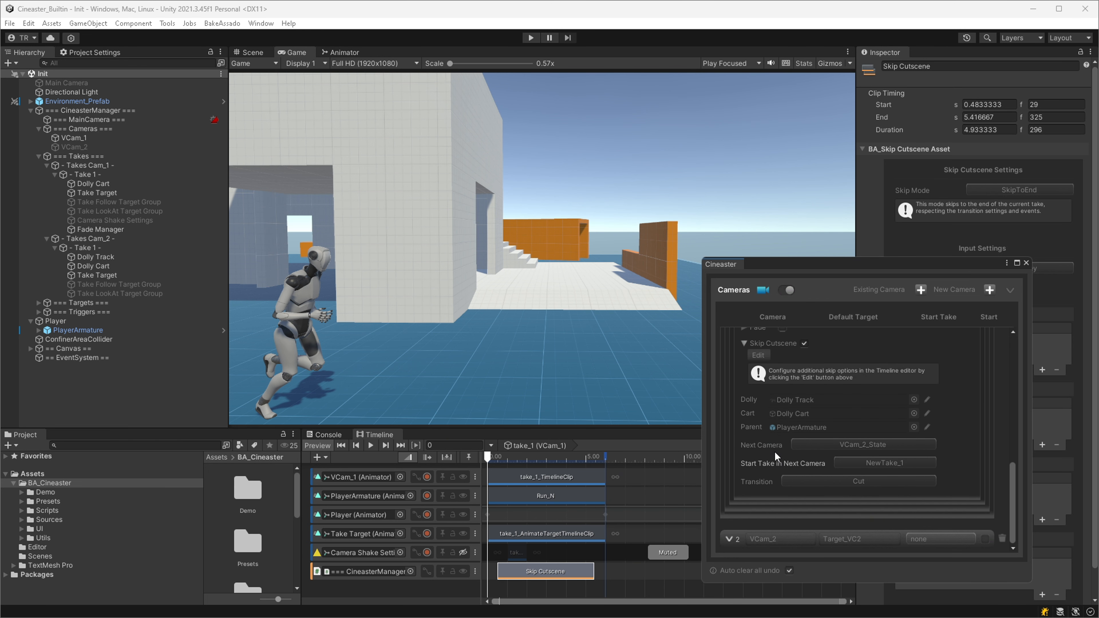
{"action": "left_click", "coordinate": [795, 444]}
{"action": "left_click", "coordinate": [849, 470]}
{"action": "left_click", "coordinate": [849, 462]}
{"action": "left_click", "coordinate": [849, 488]}
{"action": "scroll", "coordinate": [772, 480], "scroll_direction": "up", "scroll_amount": 10}
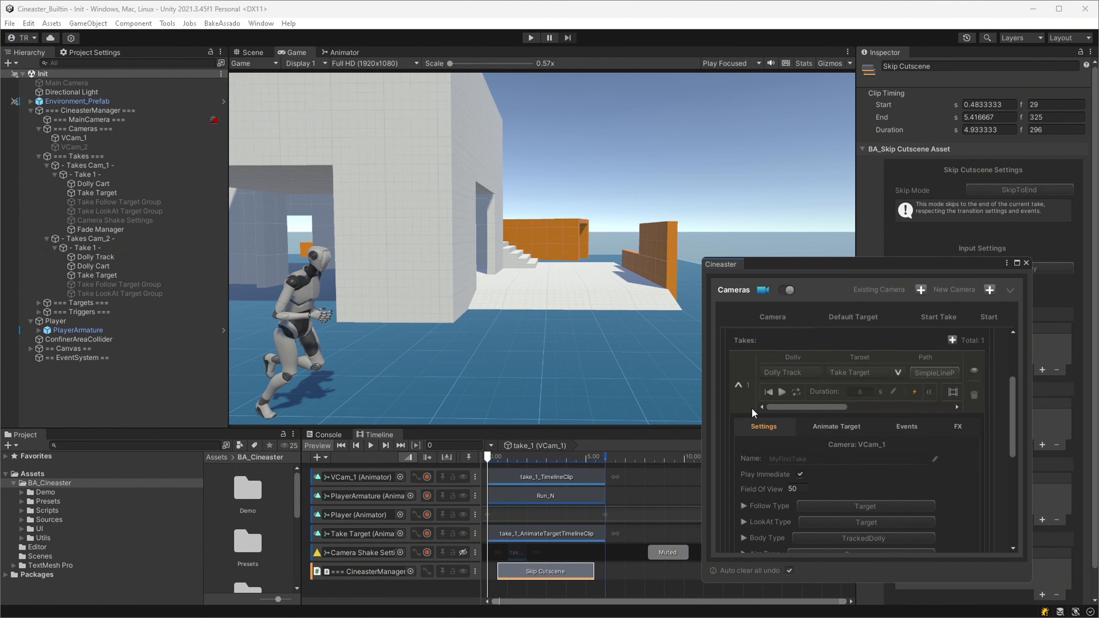
{"action": "scroll", "coordinate": [792, 479], "scroll_direction": "down", "scroll_amount": 4}
{"action": "scroll", "coordinate": [792, 479], "scroll_direction": "down", "scroll_amount": 6}
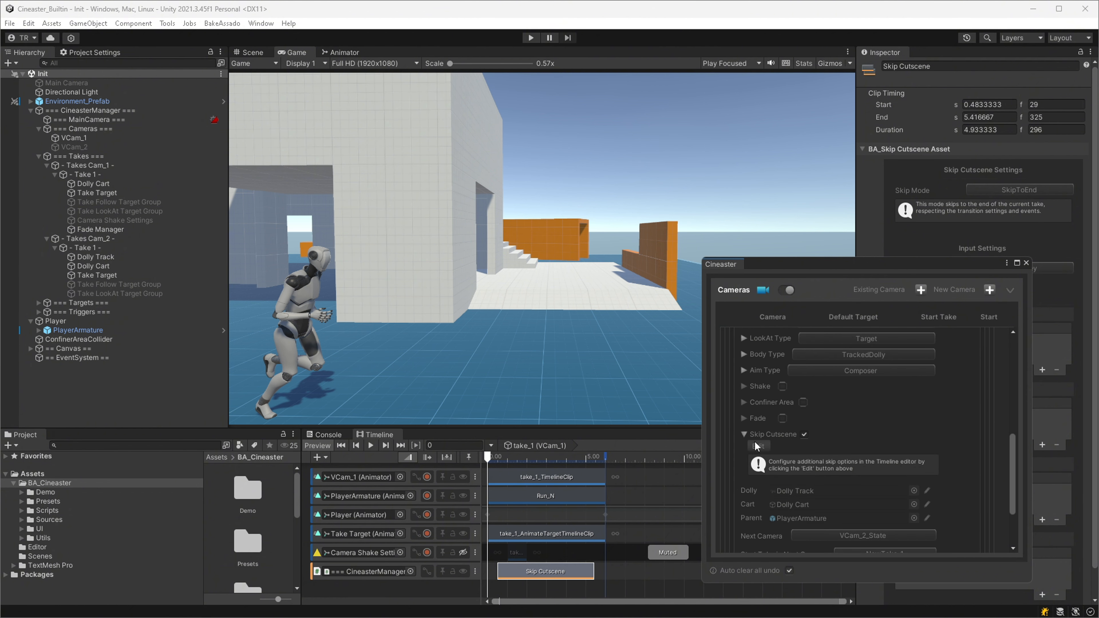
Collapse VCam_1's settings and run the scene to test skipping between the two chained camera takes.
{"action": "scroll", "coordinate": [774, 394], "scroll_direction": "up", "scroll_amount": 10}
{"action": "left_click", "coordinate": [729, 344]}
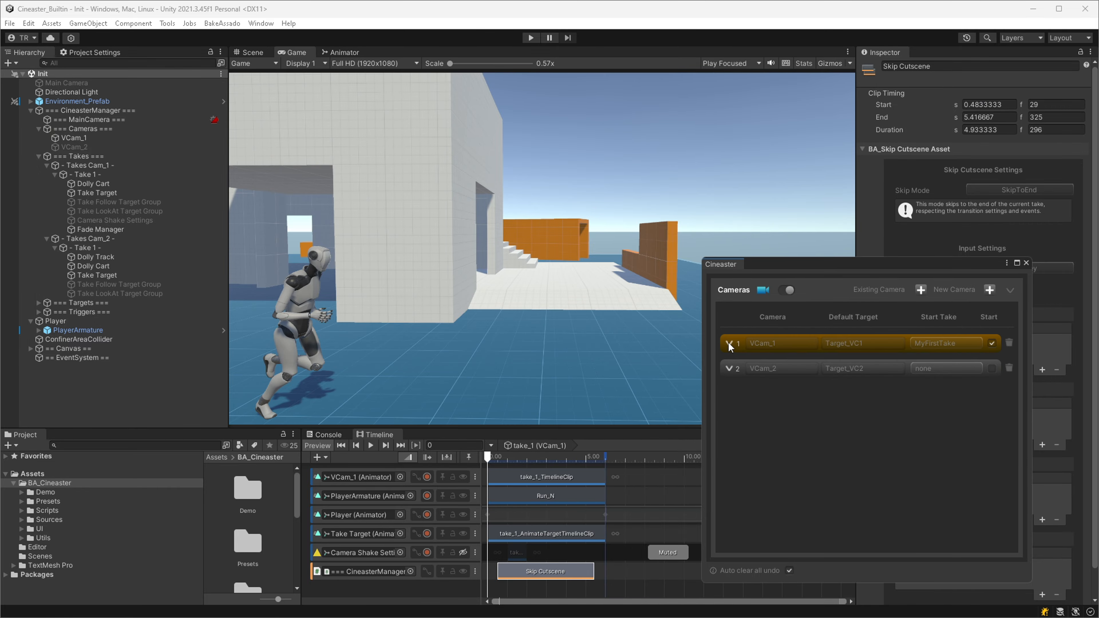
{"action": "left_click", "coordinate": [532, 36]}
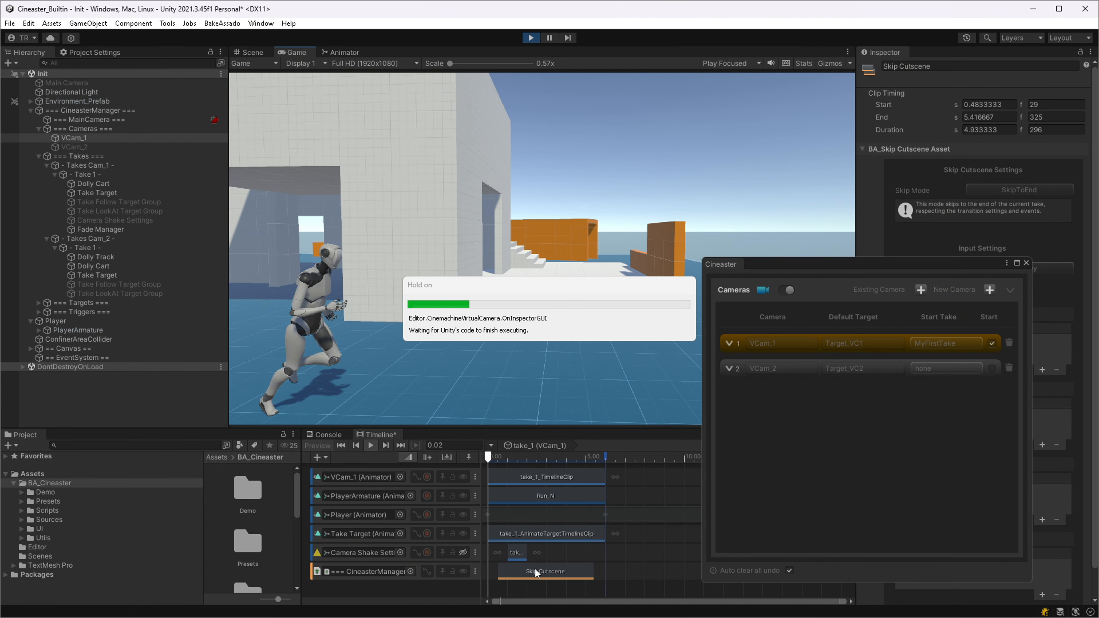
{"action": "key", "text": "Escape"}
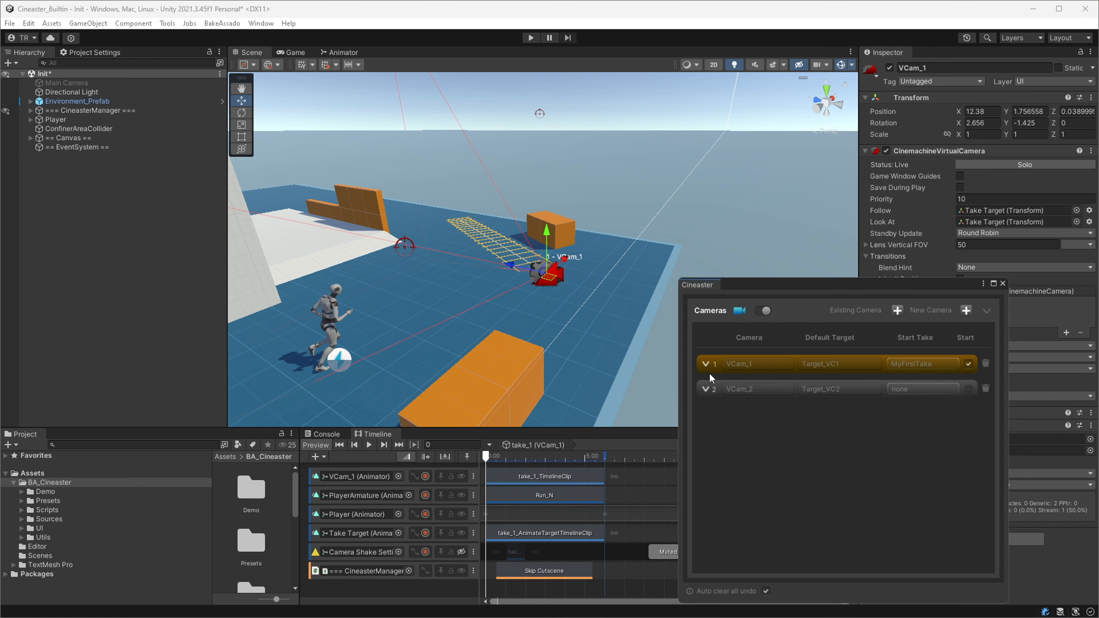
Preview VCam_1's take in the Scene view and open its Animate Target settings.
{"action": "left_click", "coordinate": [706, 364]}
{"action": "scroll", "coordinate": [736, 489], "scroll_direction": "down", "scroll_amount": 2}
{"action": "left_click", "coordinate": [758, 504]}
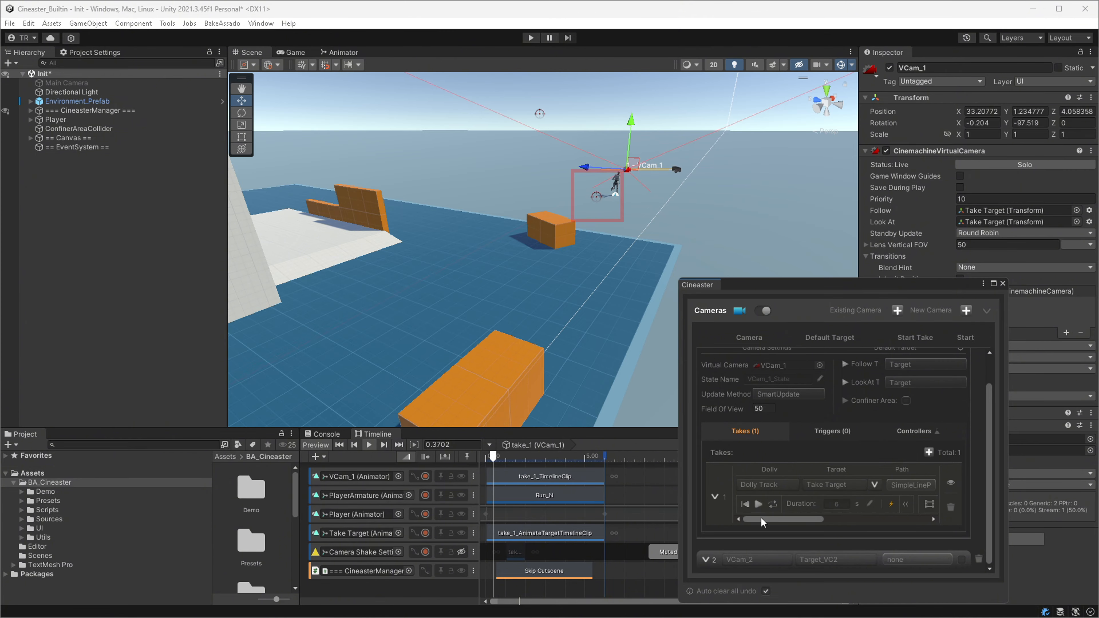
{"action": "left_click", "coordinate": [716, 497]}
{"action": "scroll", "coordinate": [729, 510], "scroll_direction": "down", "scroll_amount": 3}
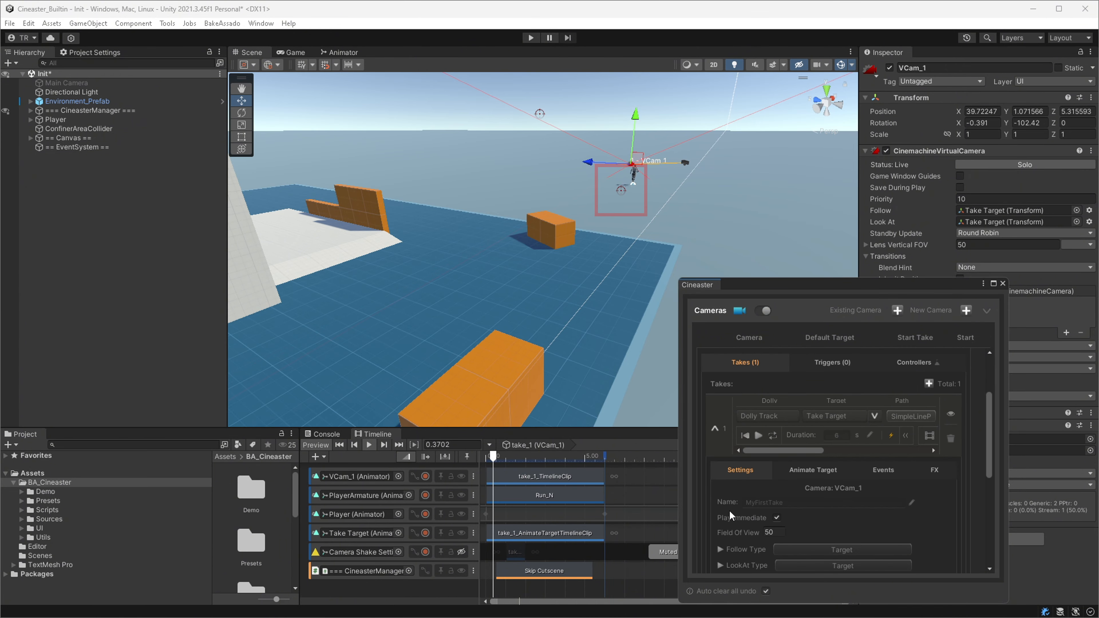
{"action": "left_click", "coordinate": [811, 477]}
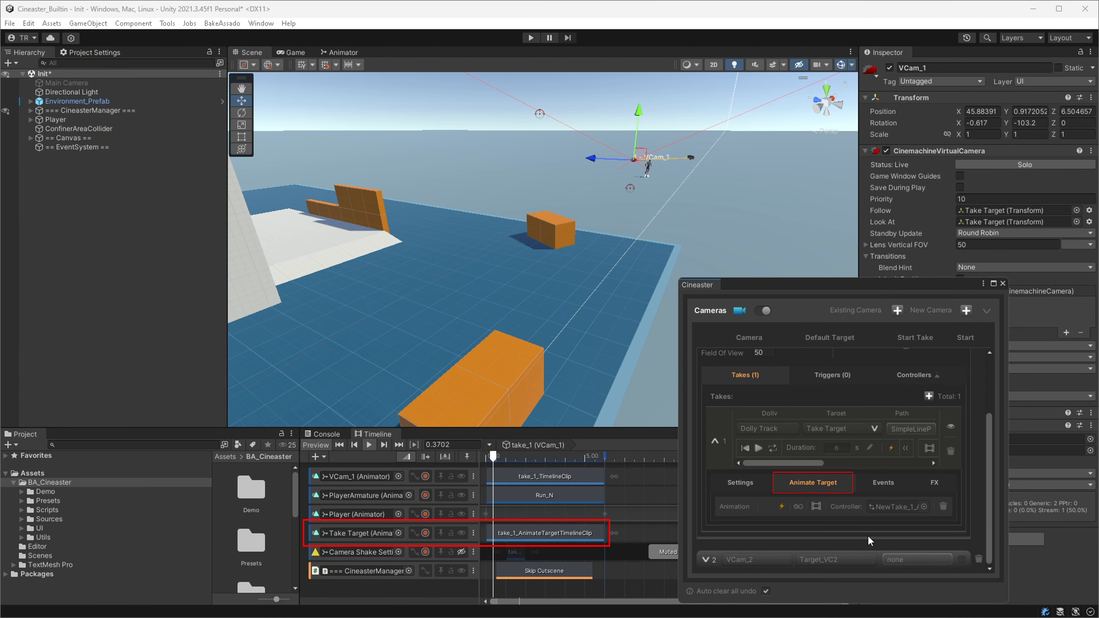
Replay VCam_1's take from the start and inspect the keyframes of its target animation clip.
{"action": "left_click", "coordinate": [748, 447]}
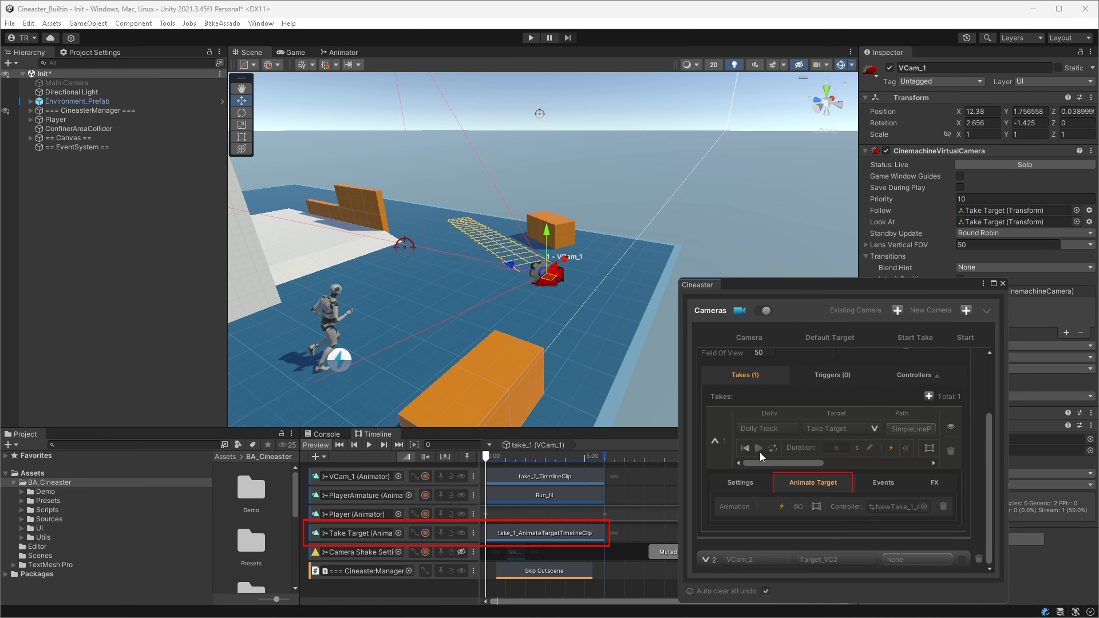
{"action": "left_click", "coordinate": [759, 450]}
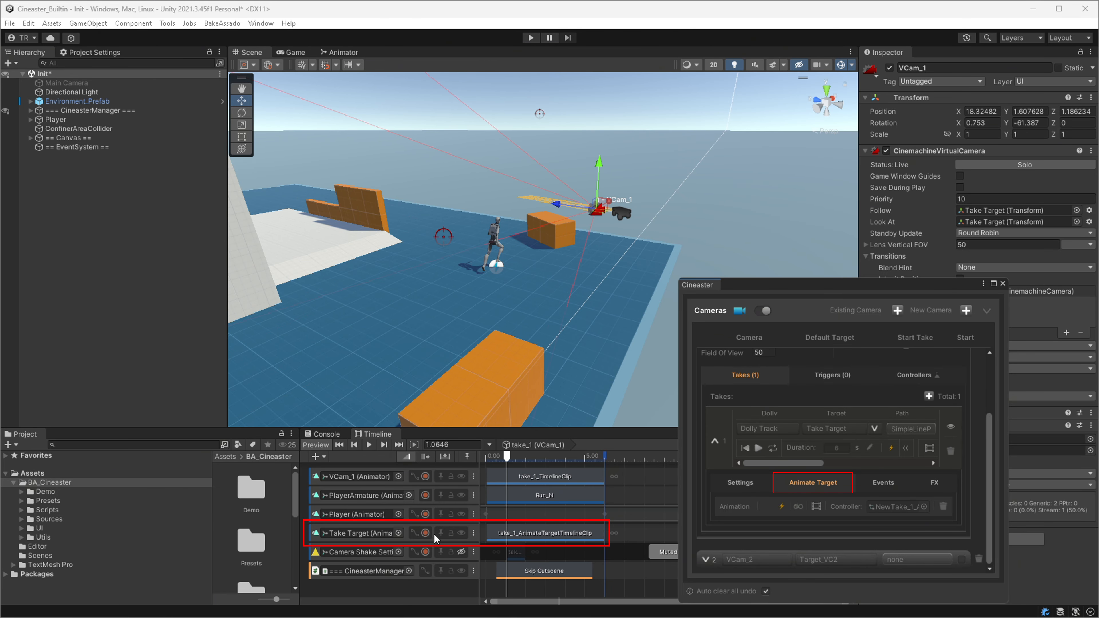
{"action": "left_click", "coordinate": [654, 581]}
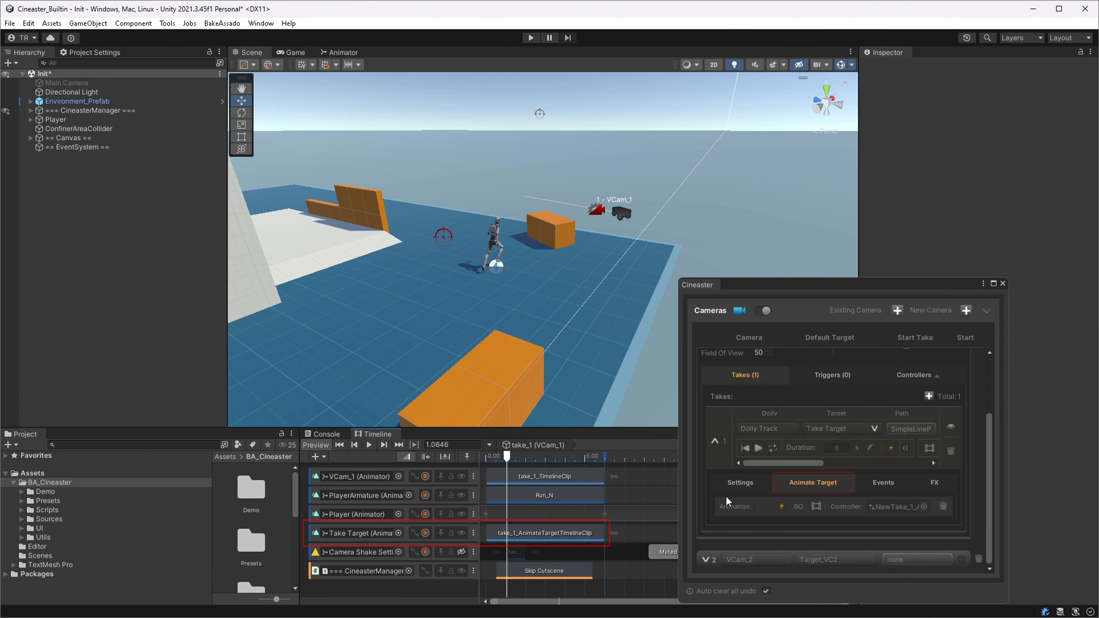
{"action": "left_click", "coordinate": [746, 449]}
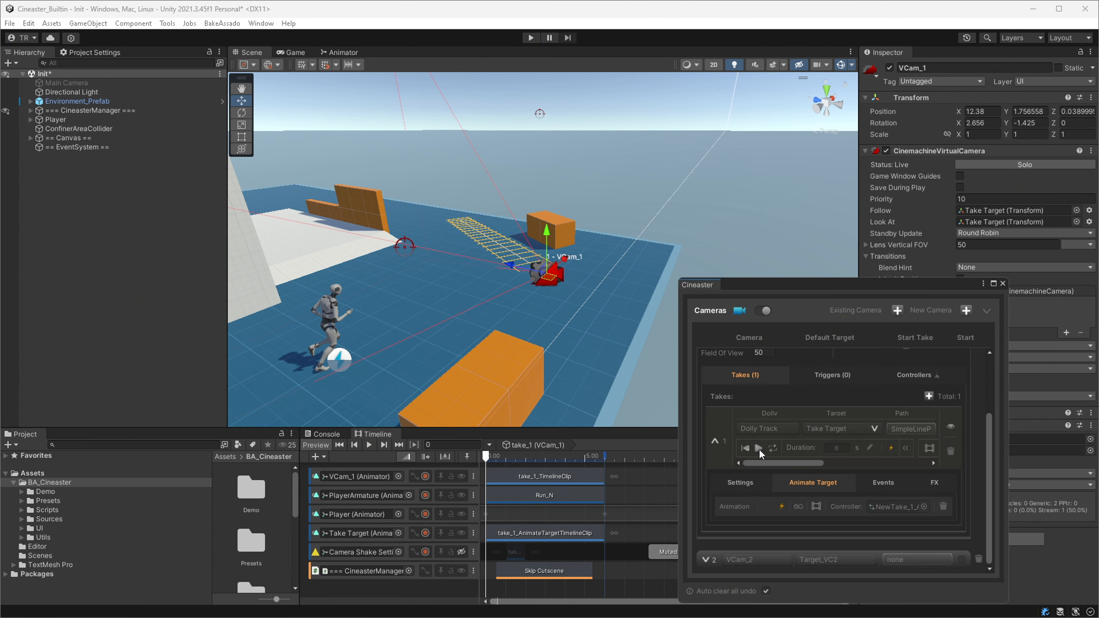
{"action": "left_click", "coordinate": [759, 449]}
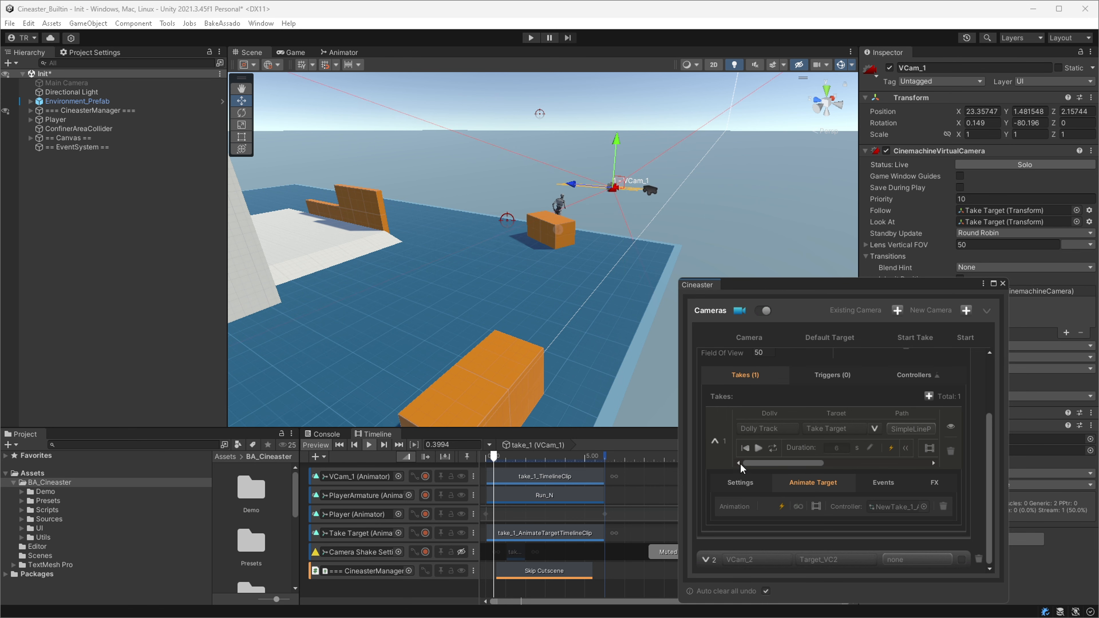
{"action": "double_click", "coordinate": [512, 533]}
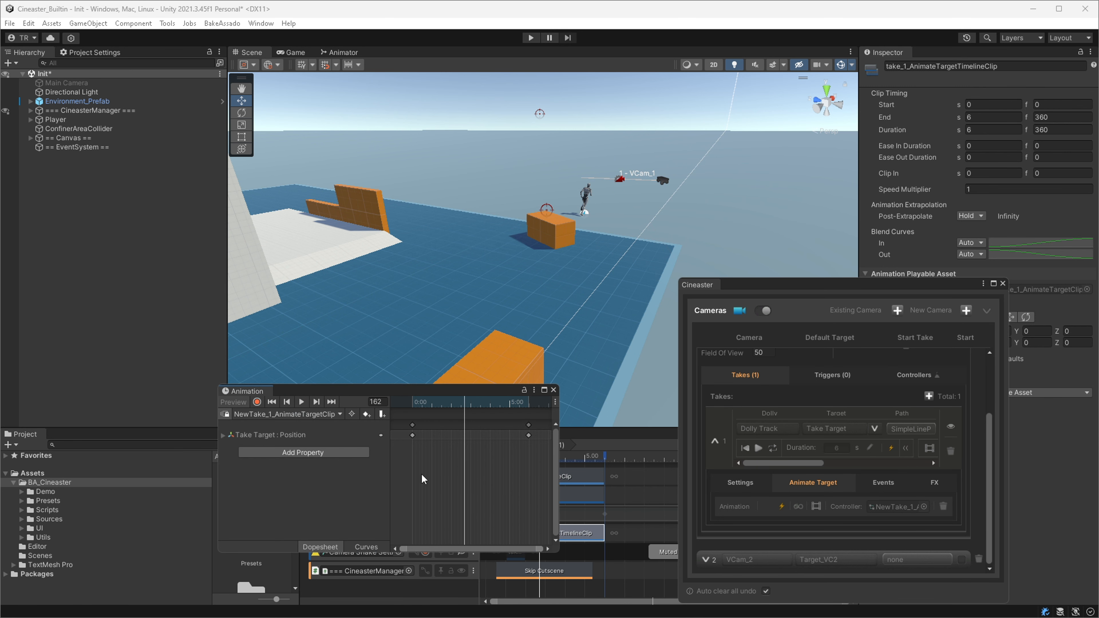
{"action": "left_click", "coordinate": [553, 390]}
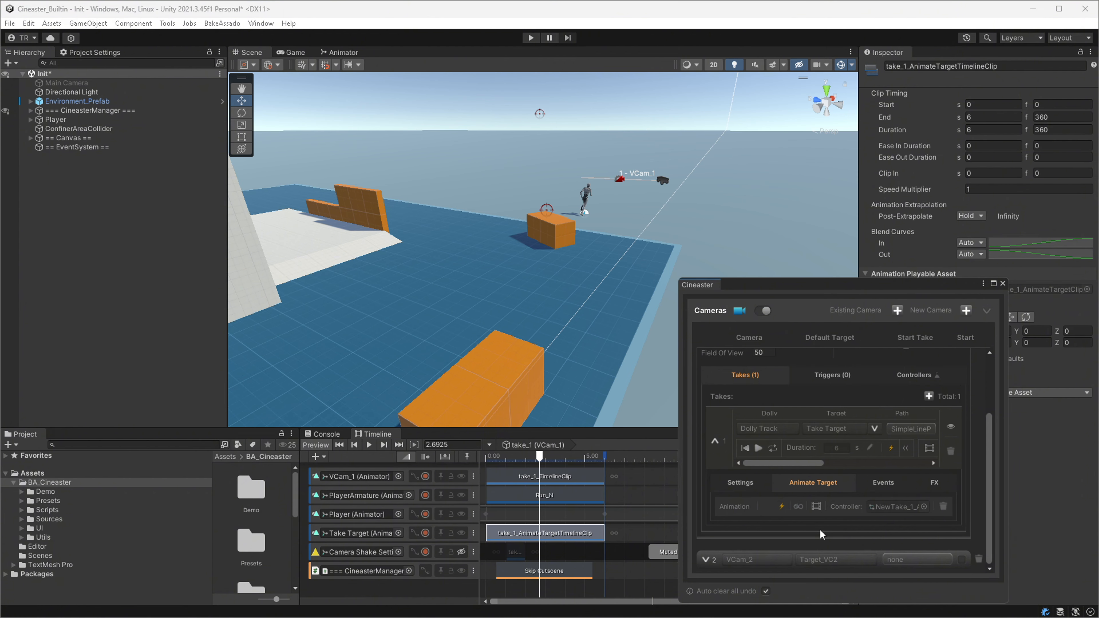
Delete the linked target animation from VCam_1's take and preview the take without it.
{"action": "left_click", "coordinate": [943, 506]}
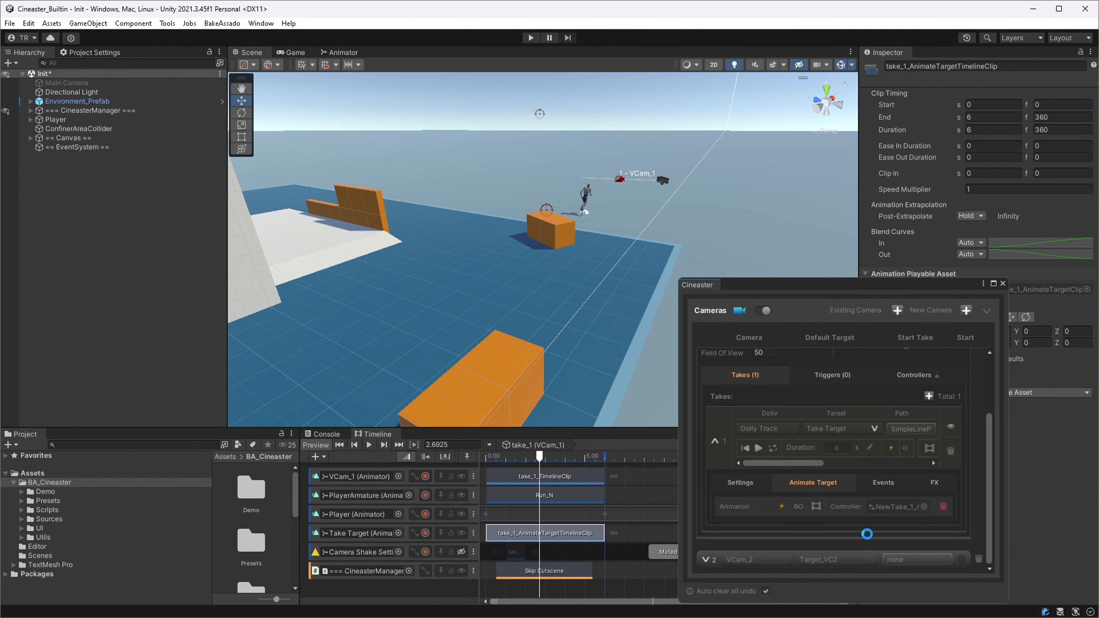
{"action": "left_click", "coordinate": [744, 449]}
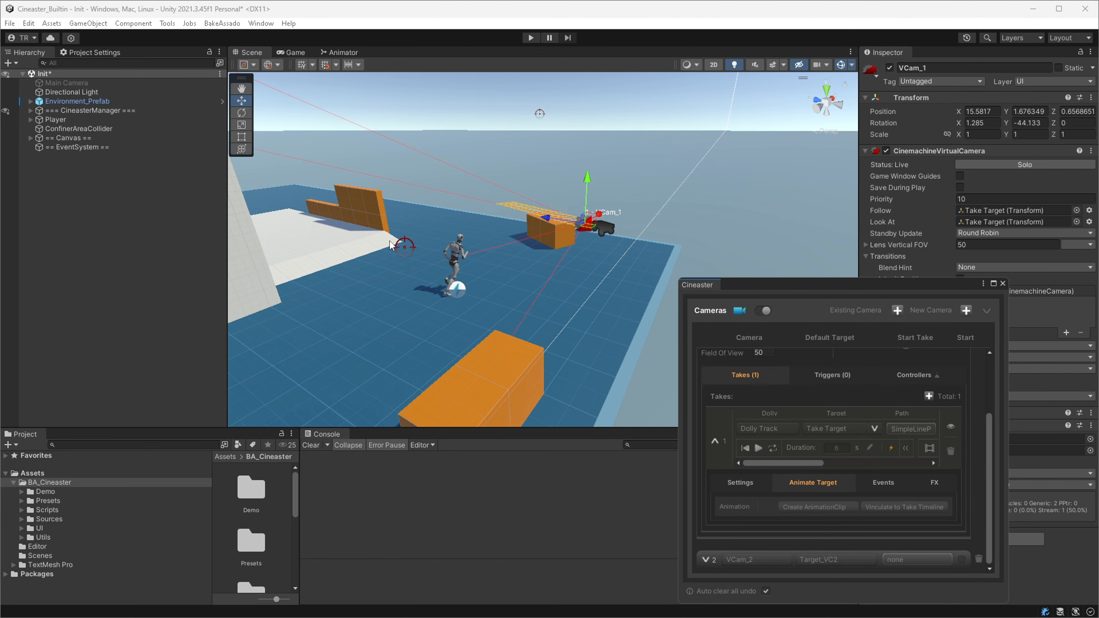
{"action": "left_click", "coordinate": [745, 448]}
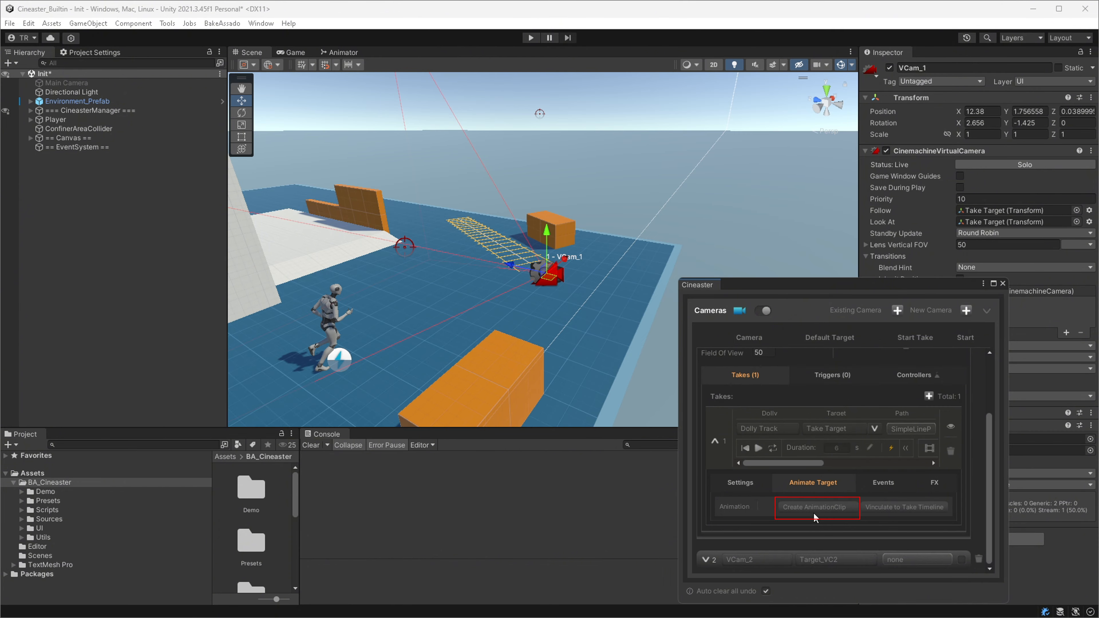
Create a standalone animation clip for the target of VCam_1's take and dock the take's Timeline below the Scene view.
{"action": "left_click", "coordinate": [821, 510]}
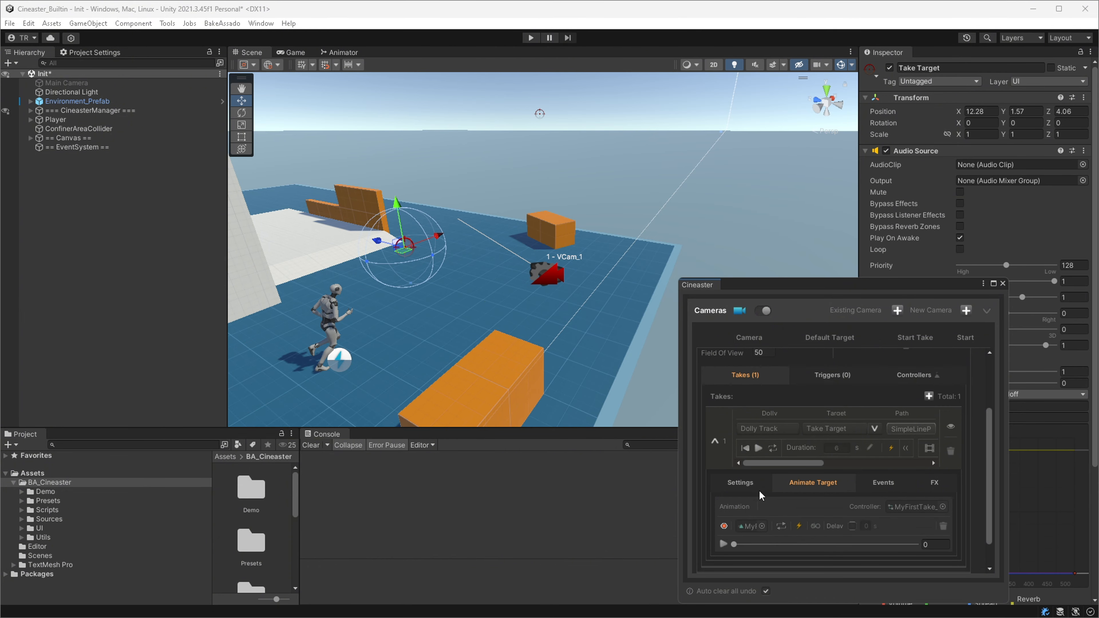
{"action": "left_click", "coordinate": [744, 448]}
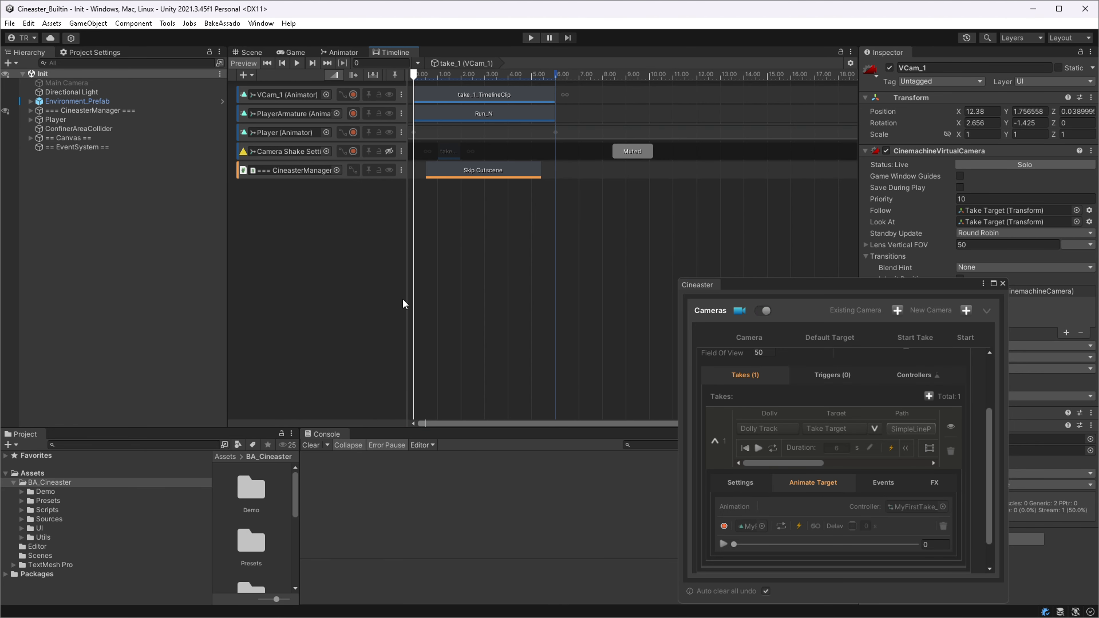
{"action": "left_click_drag", "start_coordinate": [394, 62], "coordinate": [391, 491]}
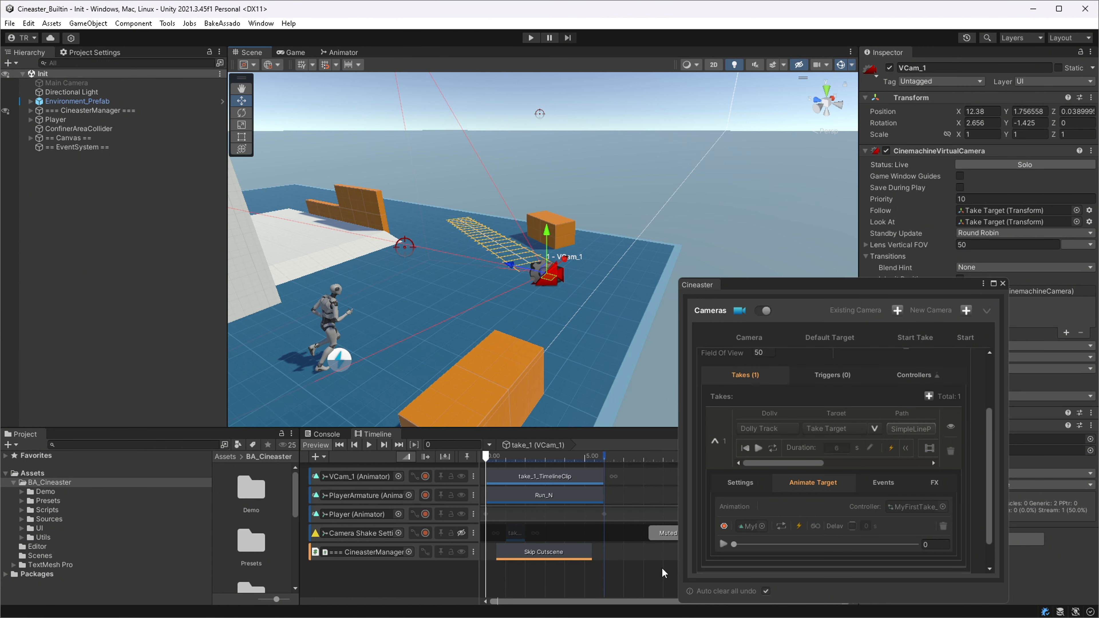
Record Take Target at about X 20.8, Z 4.28 on frame 360 of the MyFirstTake target clip, and close the Animation window.
{"action": "left_click", "coordinate": [724, 527]}
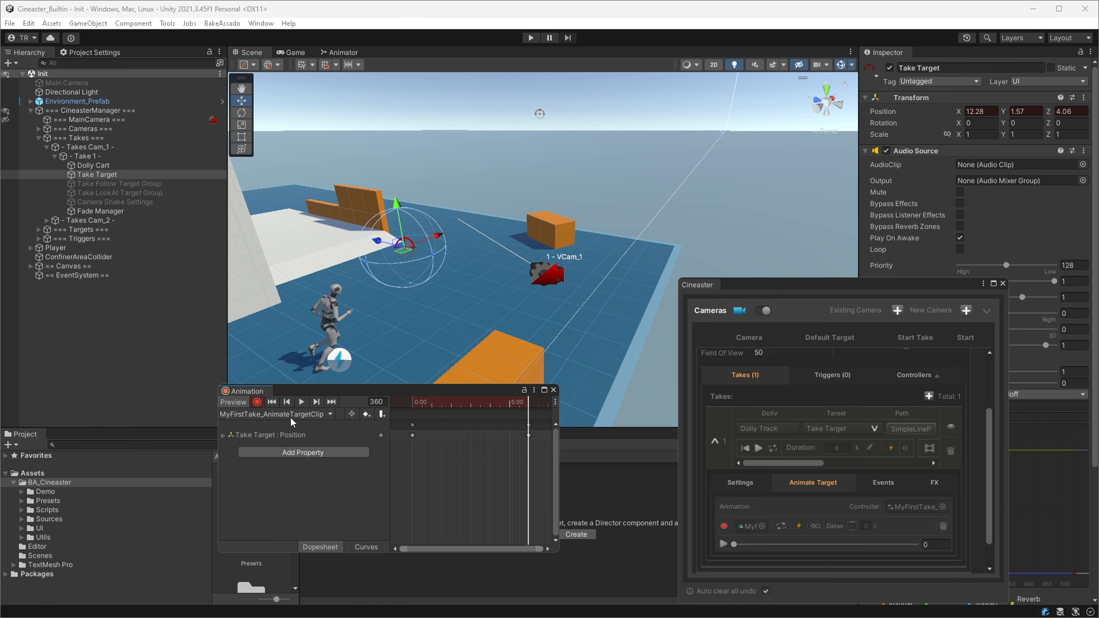
{"action": "left_click_drag", "start_coordinate": [402, 258], "coordinate": [557, 197]}
{"action": "left_click", "coordinate": [258, 403]}
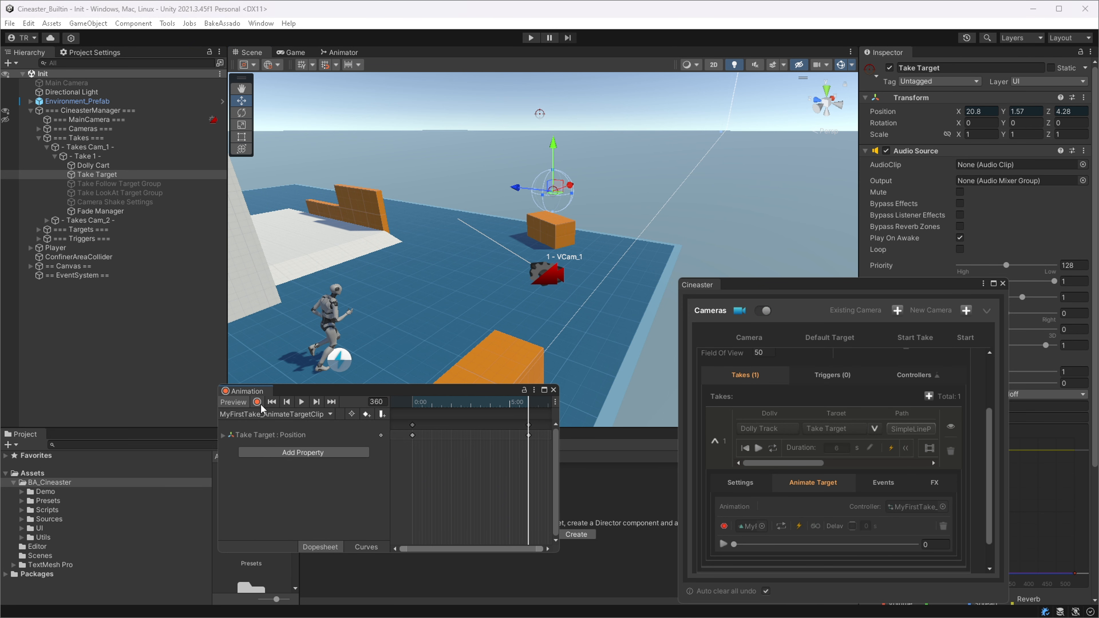
{"action": "left_click", "coordinate": [554, 389]}
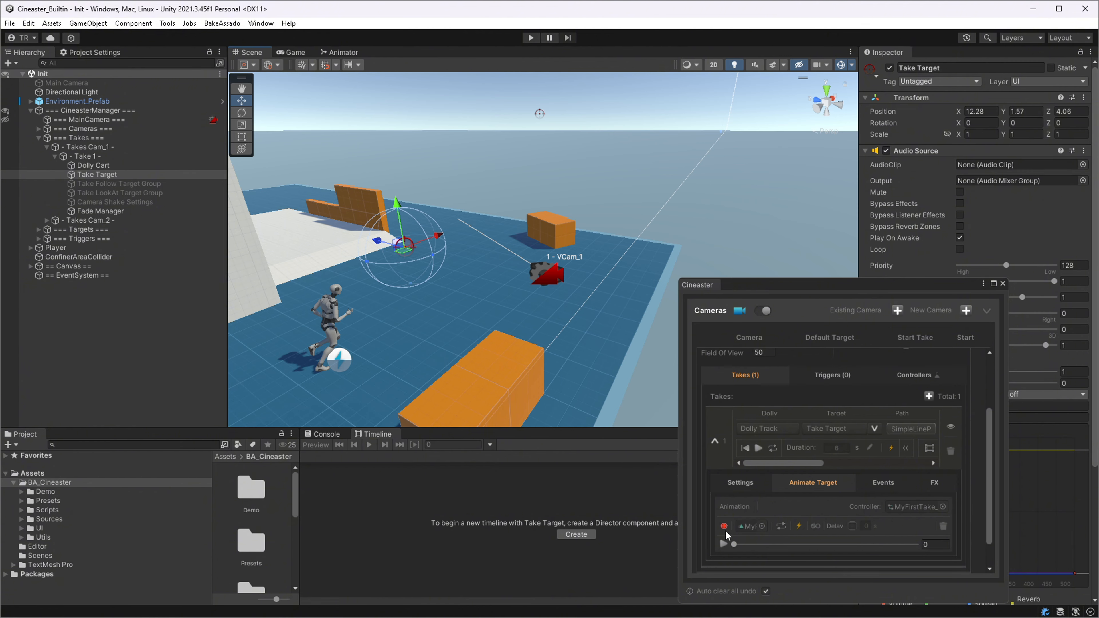
Preview the target clip together with VCam_1's take, and delete the clip from the take.
{"action": "left_click", "coordinate": [725, 545]}
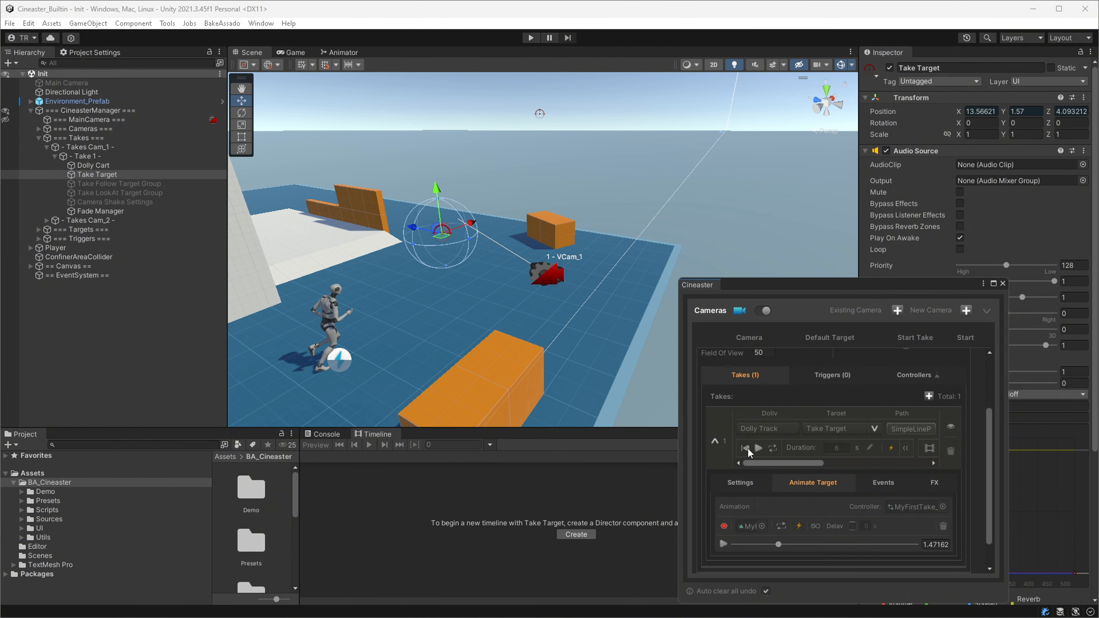
{"action": "left_click", "coordinate": [756, 448]}
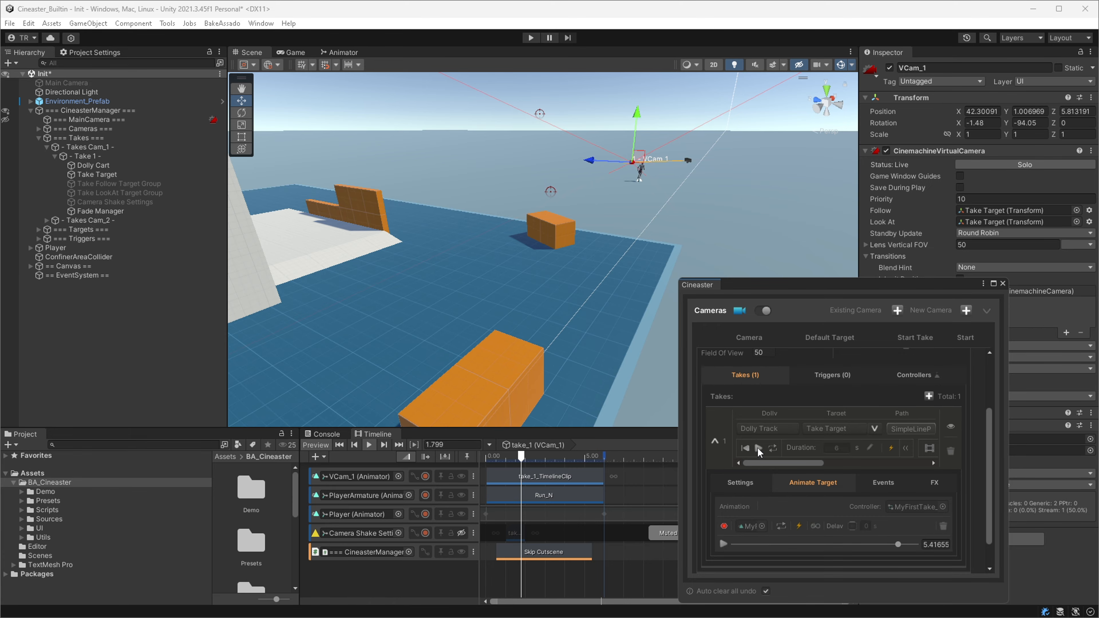
{"action": "left_click", "coordinate": [943, 527]}
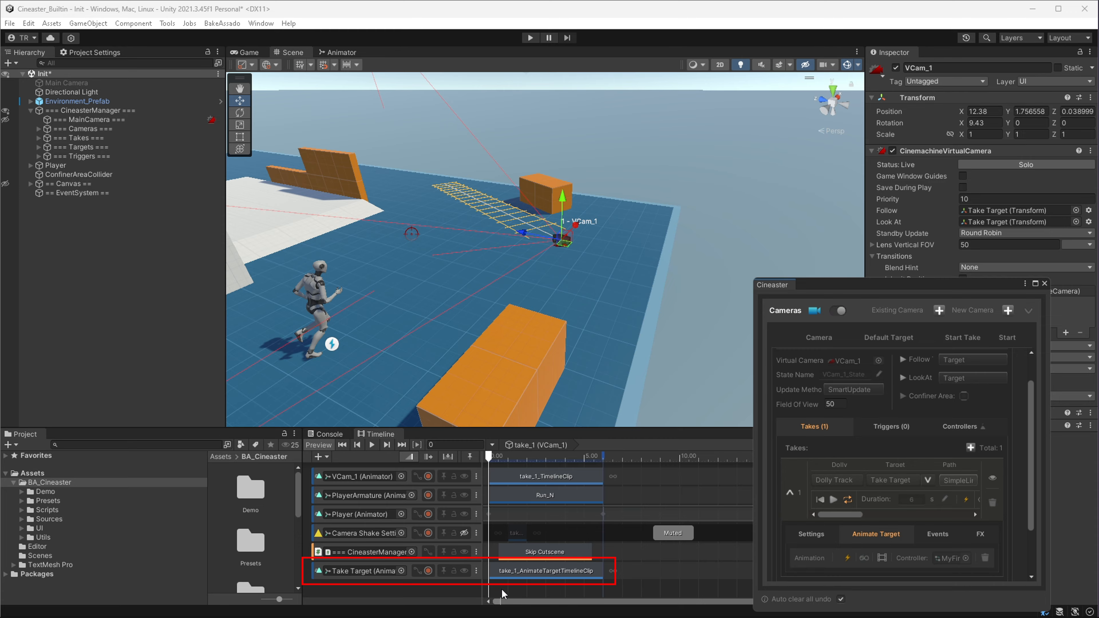
Scrub and play take_1's timeline to check the linked target animation, returning to the start.
{"action": "mouse_move", "coordinate": [498, 458]}
{"action": "left_mouse_down"}
{"action": "mouse_move", "coordinate": [521, 462]}
{"action": "mouse_move", "coordinate": [502, 459]}
{"action": "left_mouse_up"}
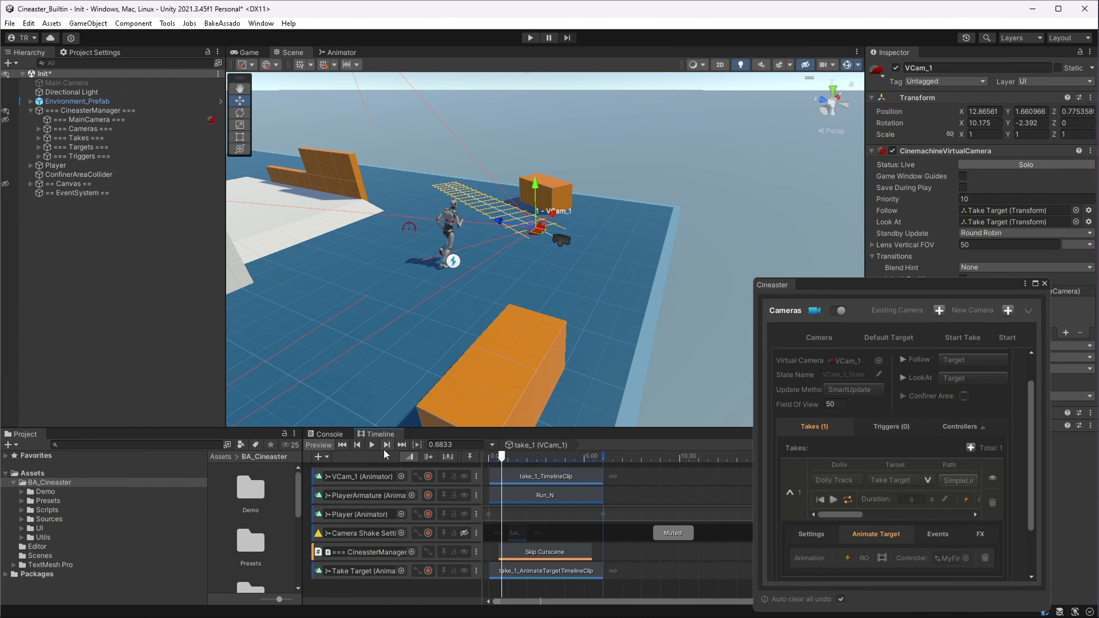
{"action": "left_click", "coordinate": [371, 446]}
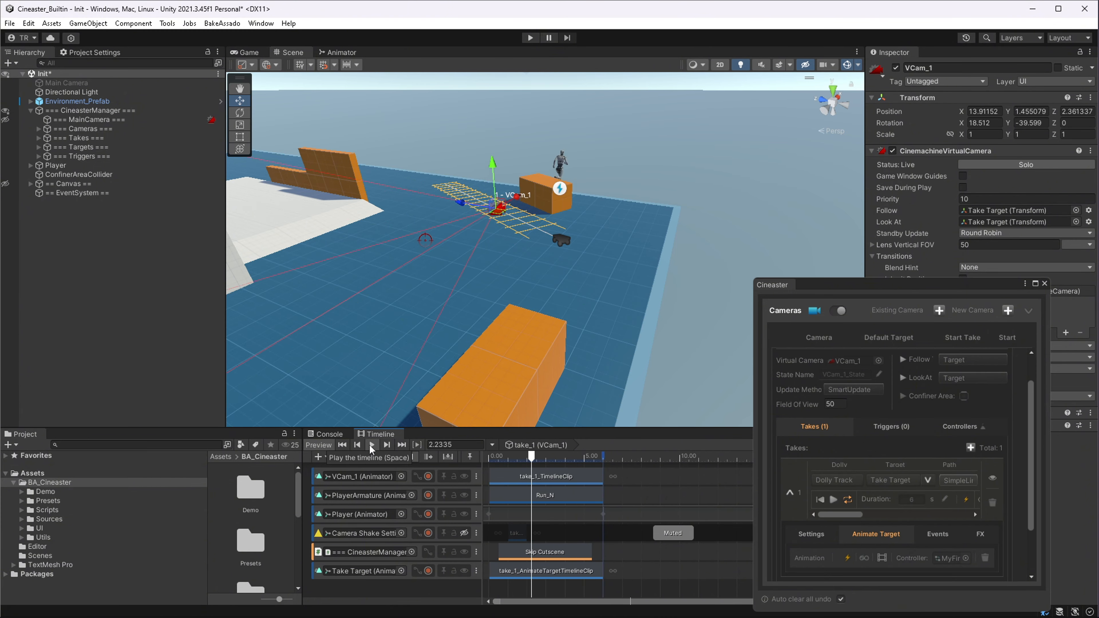
{"action": "left_click", "coordinate": [370, 445]}
{"action": "left_click", "coordinate": [345, 444]}
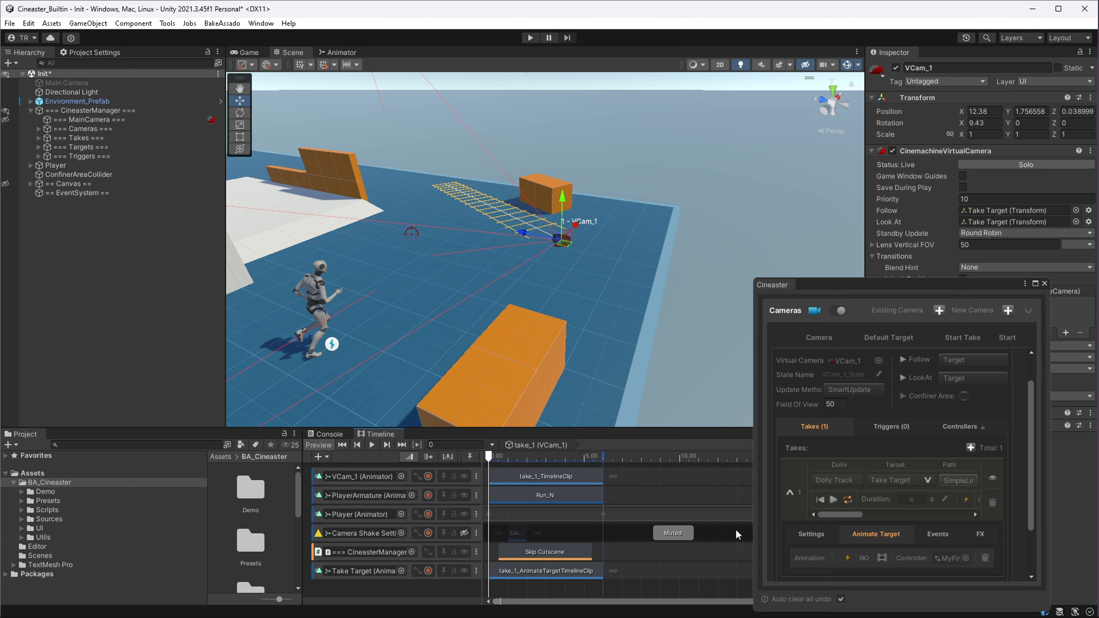
Record Take Target at about X 12.69, Y 1.29, Z 2.46 at 6 seconds on its timeline track, and rewind the take.
{"action": "left_click", "coordinate": [397, 444]}
{"action": "left_click", "coordinate": [429, 571]}
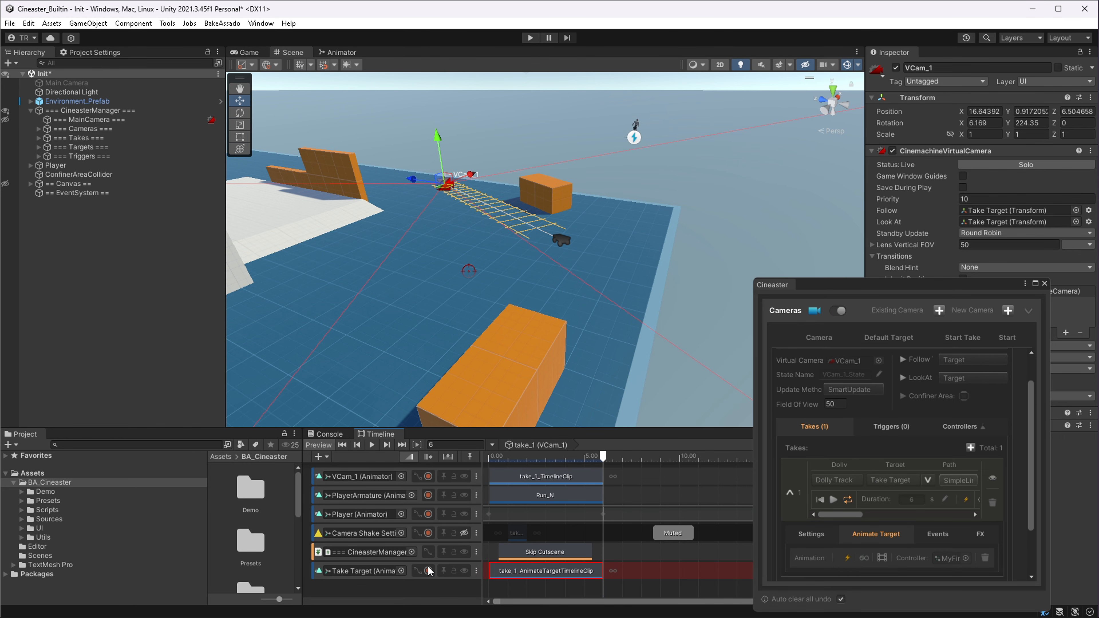
{"action": "left_click", "coordinate": [464, 270]}
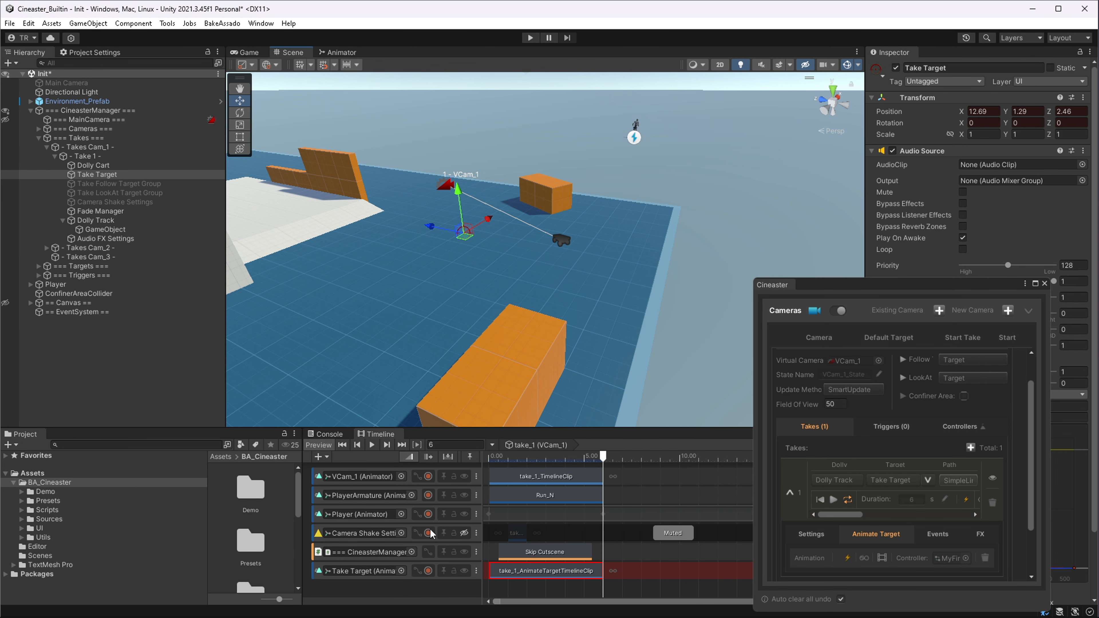
{"action": "left_click", "coordinate": [820, 501]}
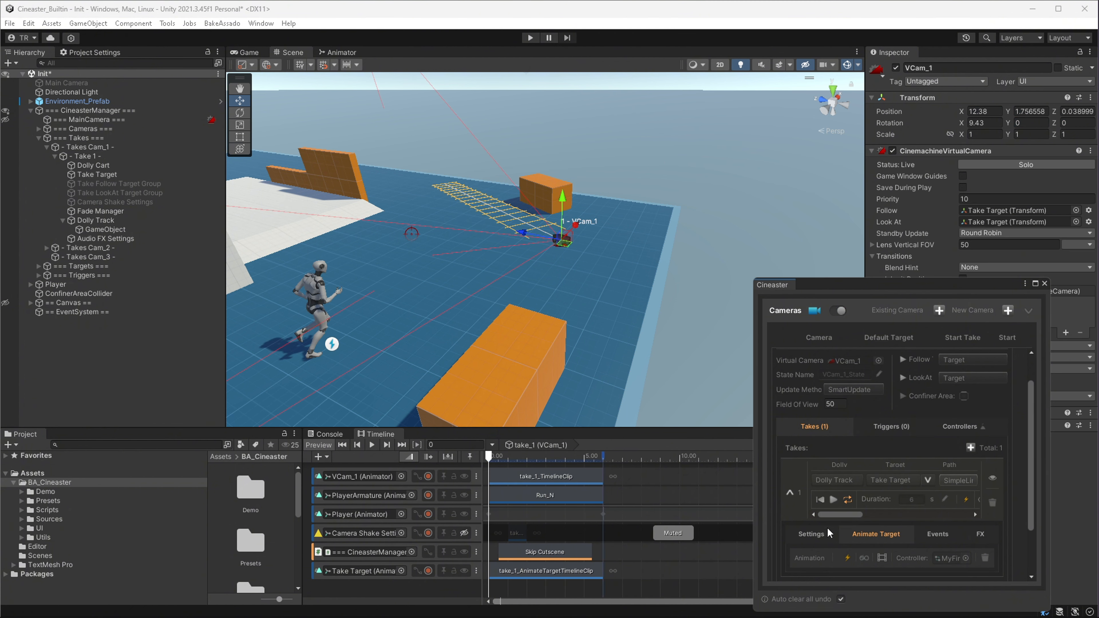
Delete the take's target animation, link a new one to the take timeline, and dock the Timeline below the Scene view.
{"action": "left_click", "coordinate": [984, 558]}
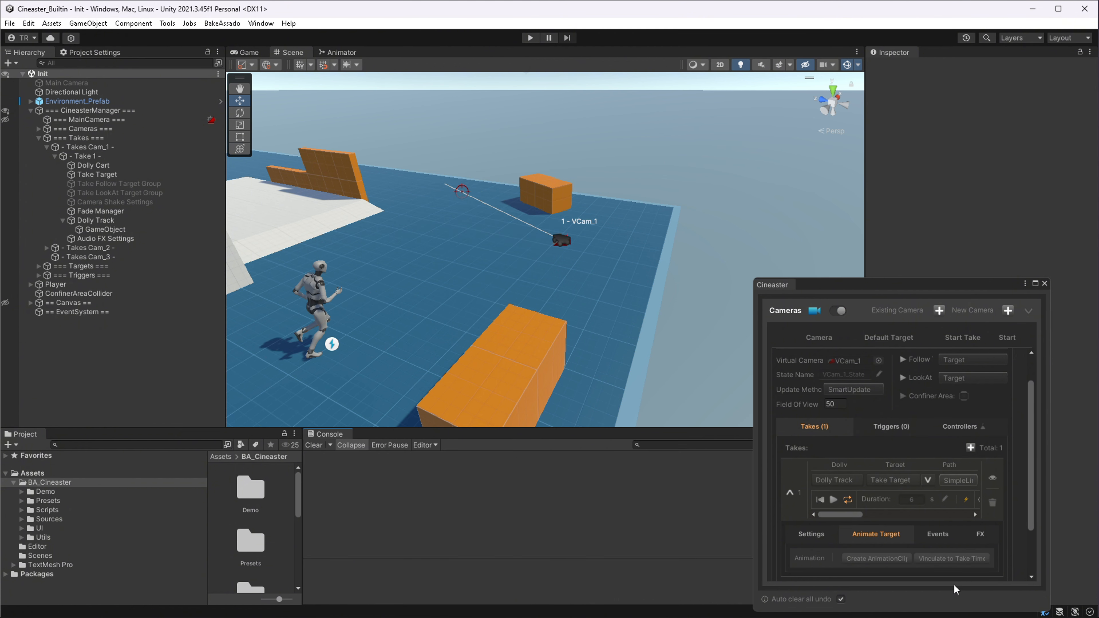
{"action": "left_click", "coordinate": [951, 558]}
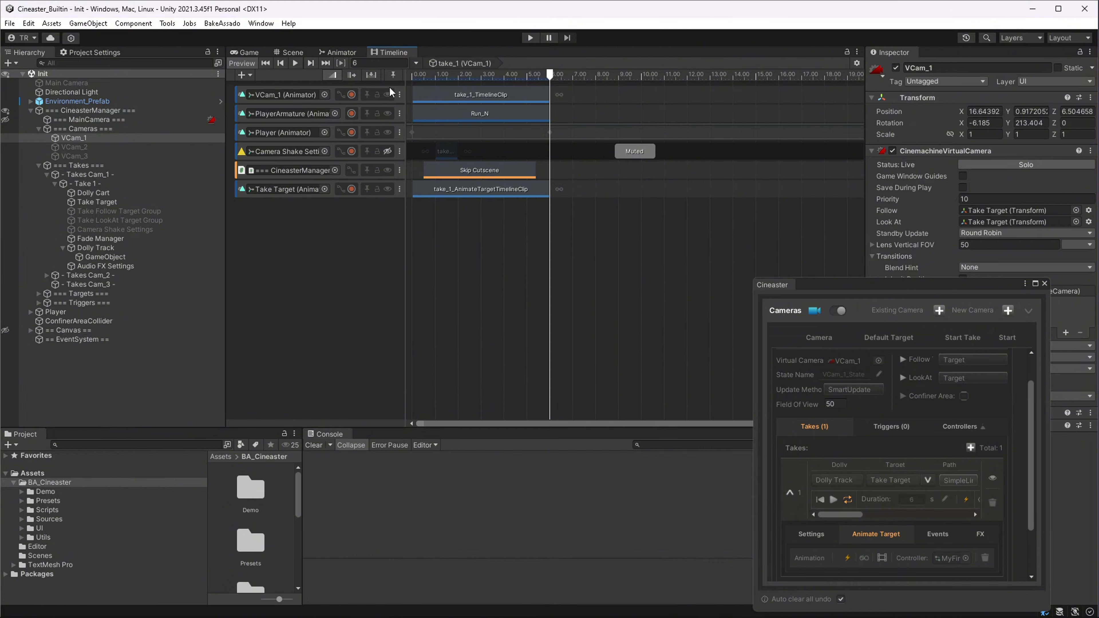
{"action": "left_click_drag", "start_coordinate": [390, 52], "coordinate": [379, 435]}
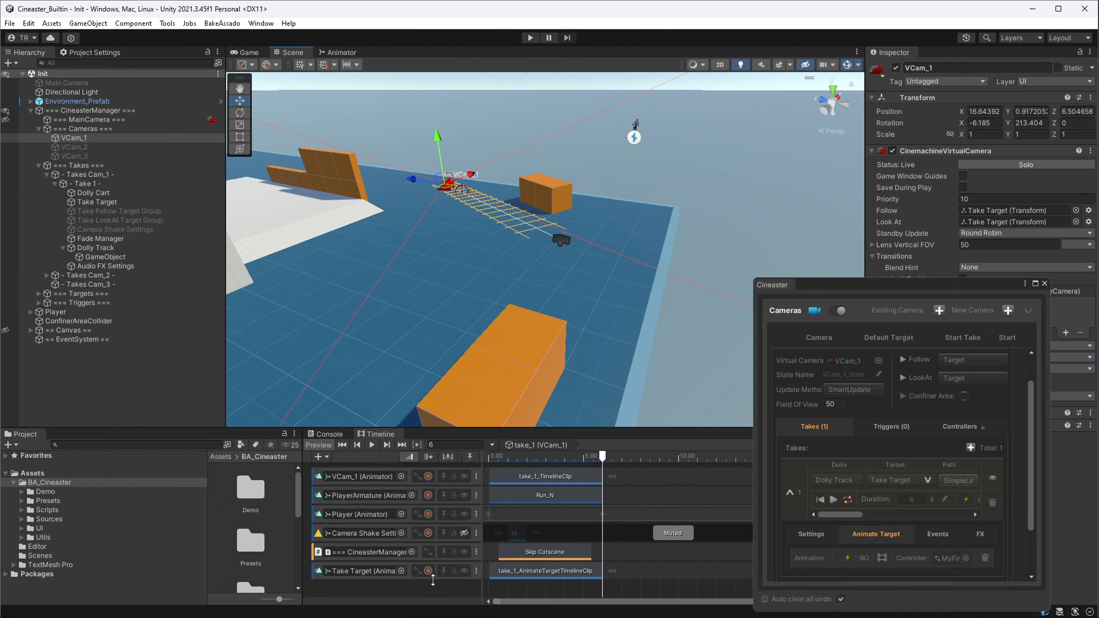
Regenerate the linked target animation for VCam_1's take and replay the take from the start.
{"action": "left_click", "coordinate": [821, 500]}
{"action": "left_click", "coordinate": [833, 499]}
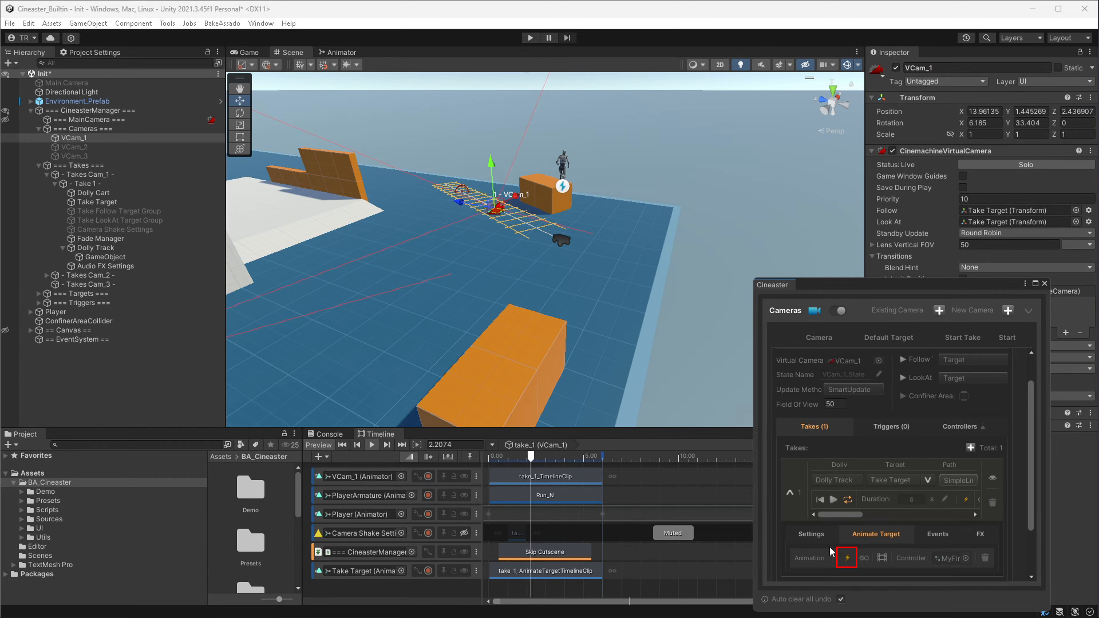
{"action": "left_click", "coordinate": [821, 503]}
{"action": "left_click", "coordinate": [847, 559]}
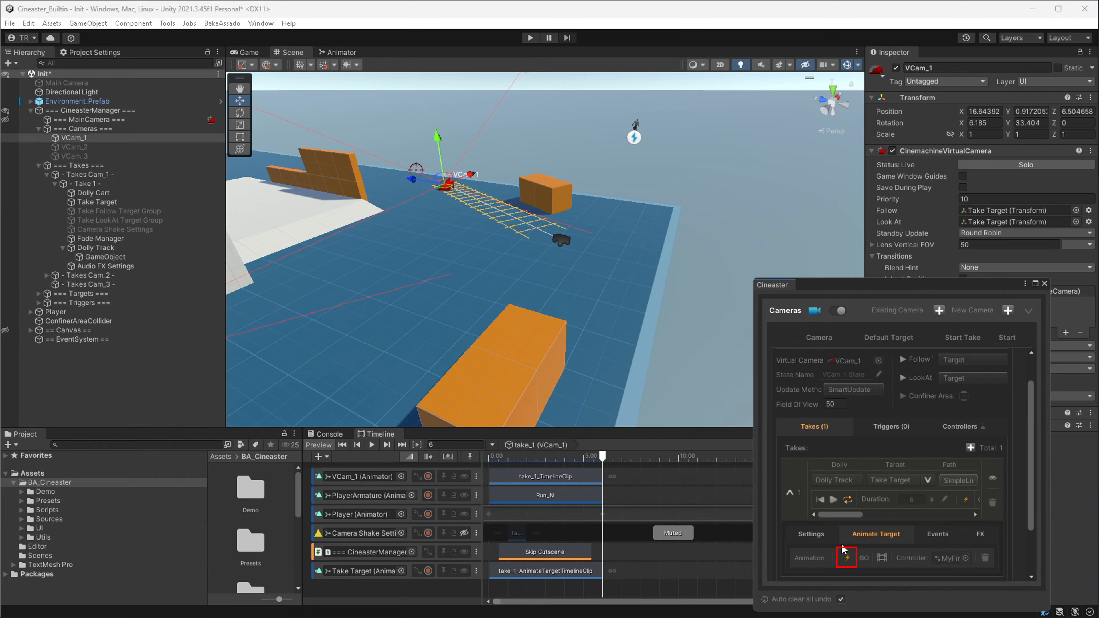
{"action": "left_click", "coordinate": [833, 500]}
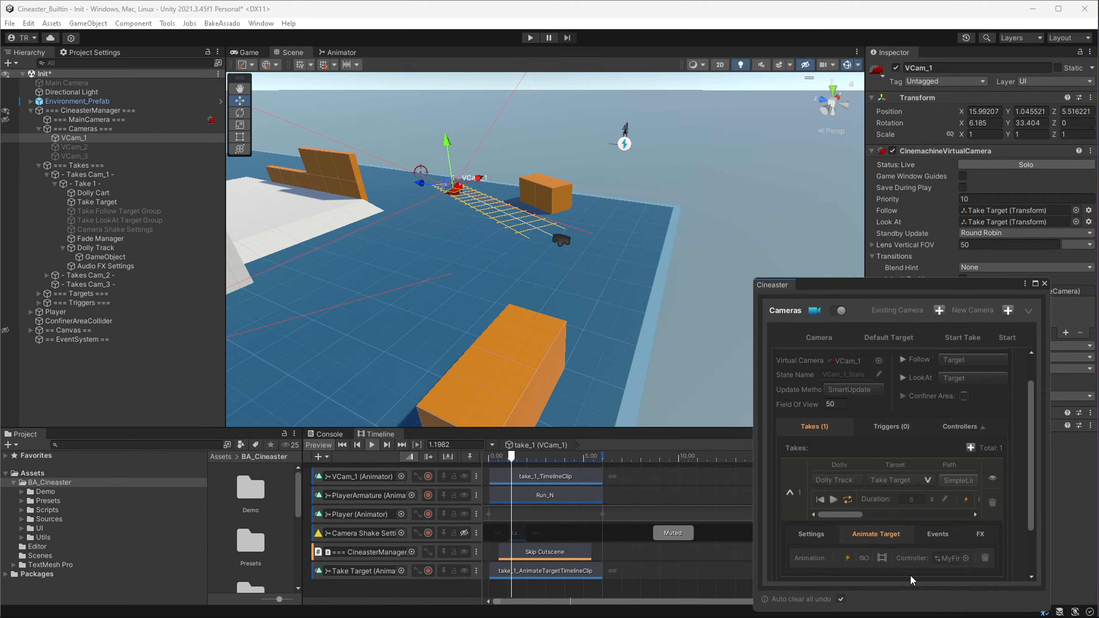
{"action": "left_click", "coordinate": [833, 497]}
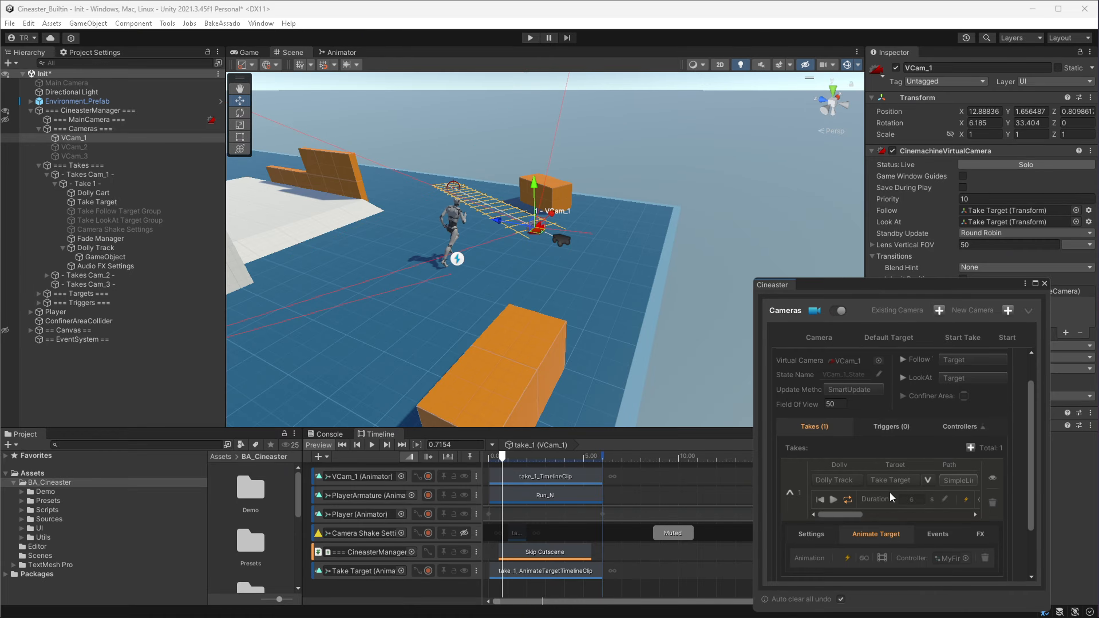
Change the dolly path of VCam_1's take to the orbital path and preview the camera circling along it.
{"action": "left_click", "coordinate": [951, 480]}
{"action": "left_click", "coordinate": [979, 556]}
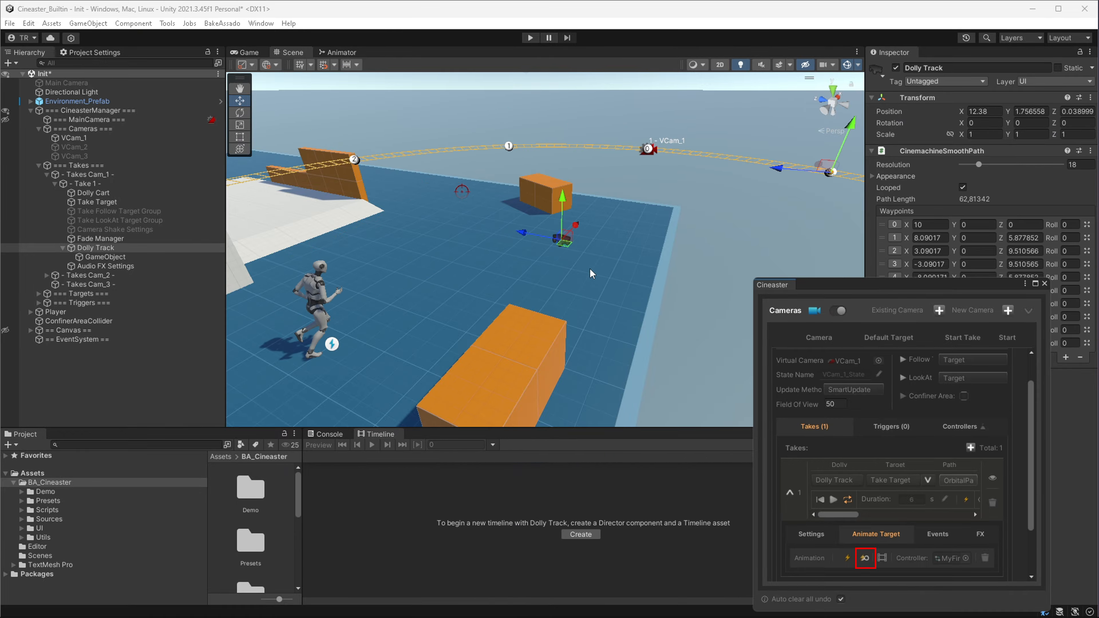
{"action": "scroll", "coordinate": [573, 222], "scroll_direction": "down", "scroll_amount": 2}
{"action": "right_click_drag", "start_coordinate": [573, 222], "coordinate": [576, 268], "text": "alt"}
{"action": "left_click_drag", "start_coordinate": [580, 268], "coordinate": [592, 232], "text": "alt"}
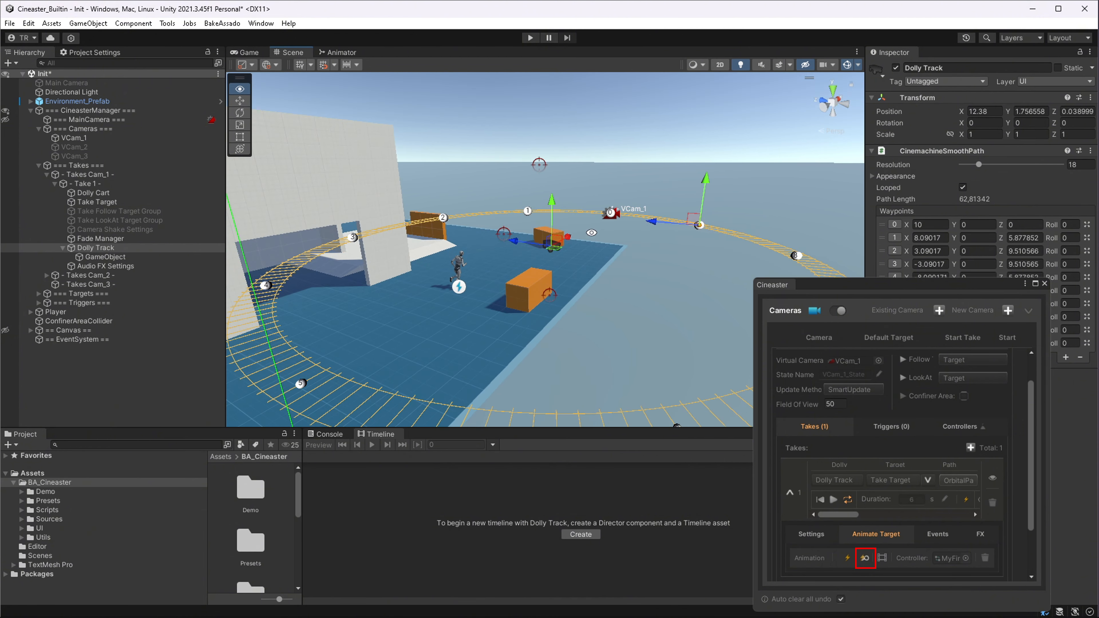
{"action": "left_click", "coordinate": [820, 500]}
{"action": "left_click", "coordinate": [832, 500]}
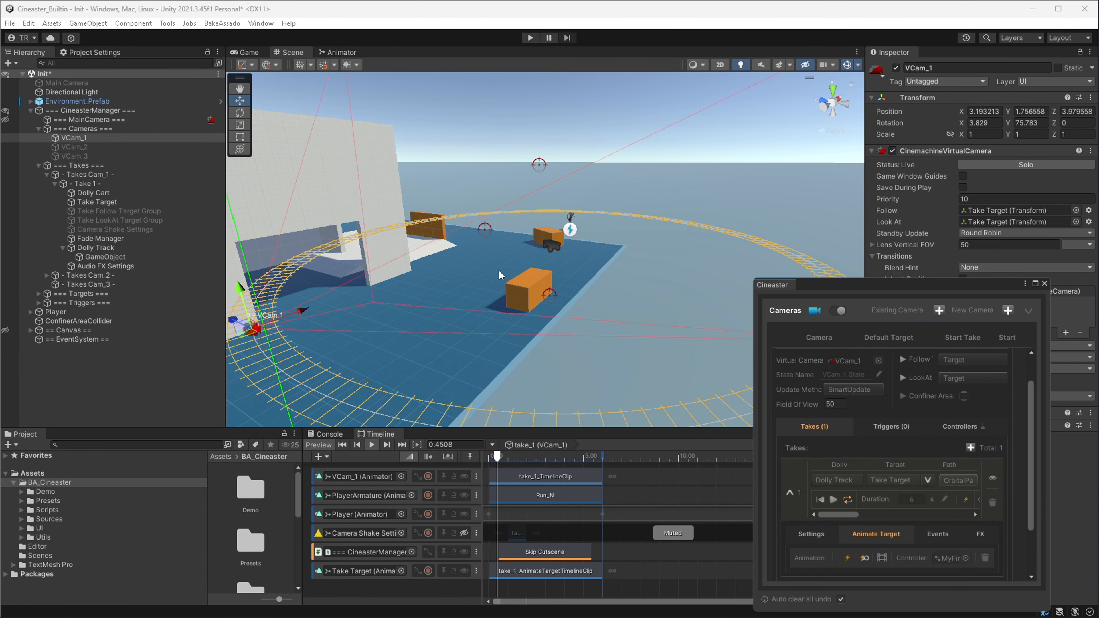
Make the linked target animation follow the orbital path and replay VCam_1's take.
{"action": "left_click", "coordinate": [825, 502]}
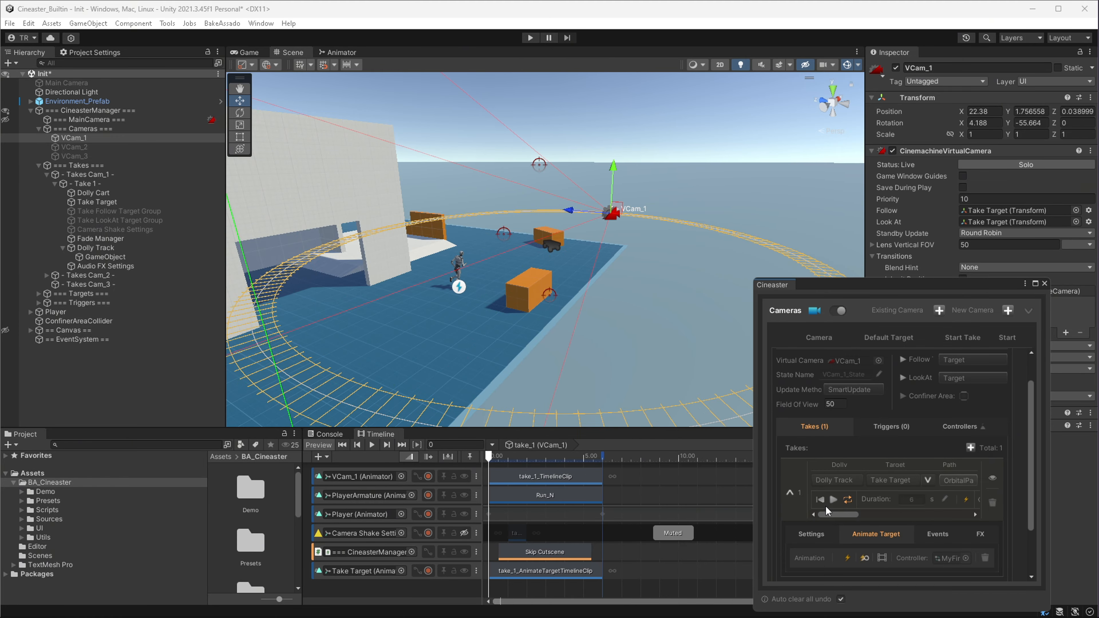
{"action": "left_click", "coordinate": [863, 559]}
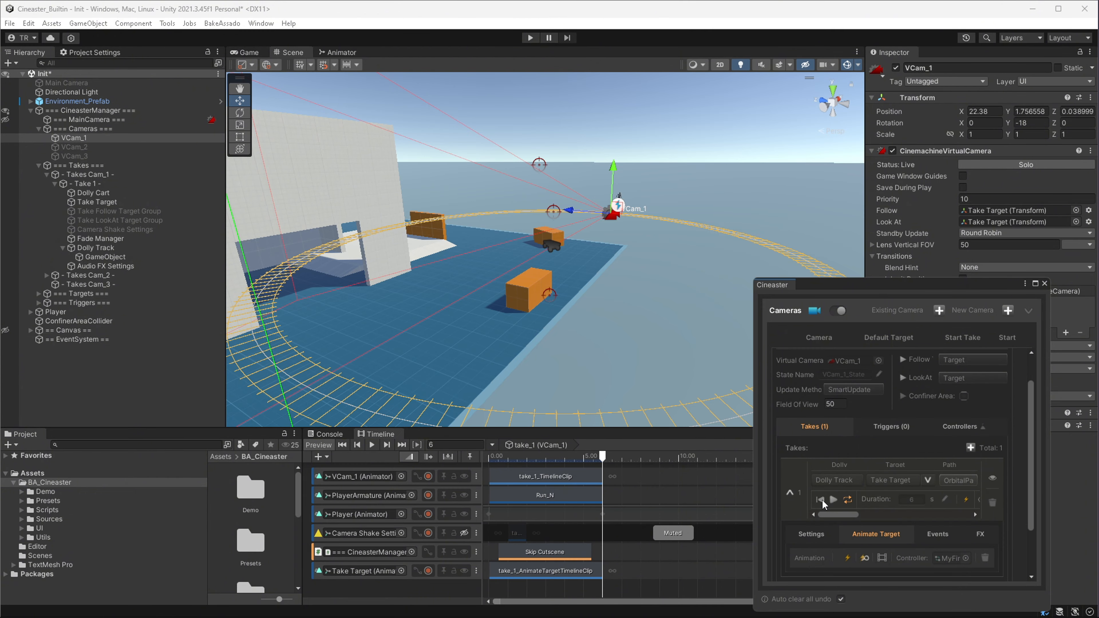
{"action": "left_click", "coordinate": [834, 500]}
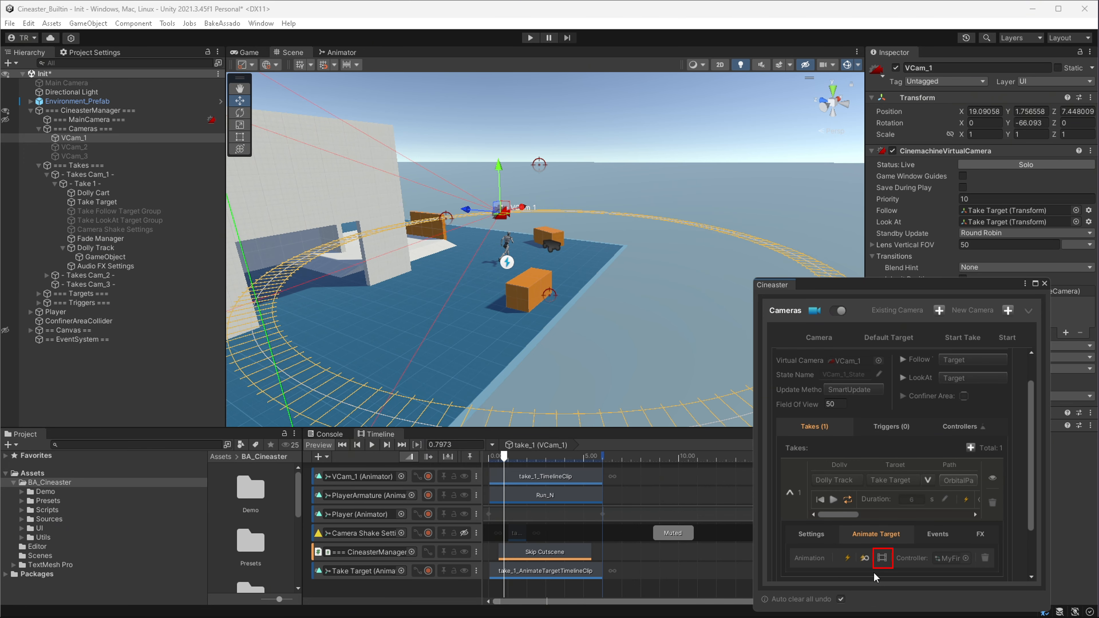
Link the target animation to the take timeline, select take_1_AnimateTargetTimelineClip at time 0, and start recording on the Take Target track.
{"action": "left_click", "coordinate": [882, 558]}
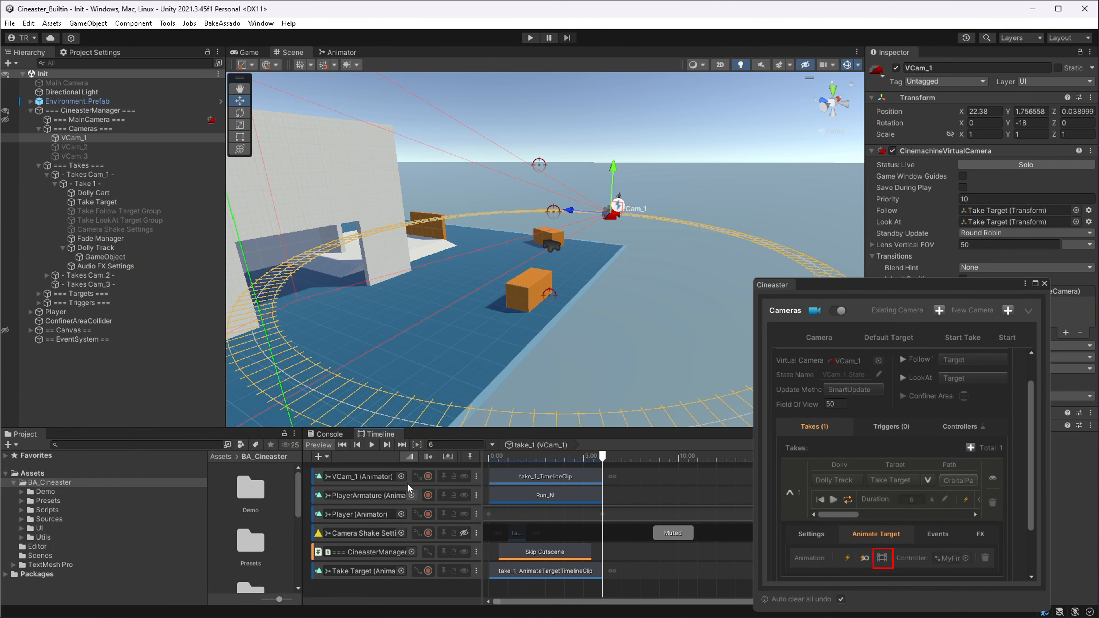
{"action": "left_click", "coordinate": [491, 572]}
{"action": "left_click_drag", "start_coordinate": [500, 464], "coordinate": [491, 461]}
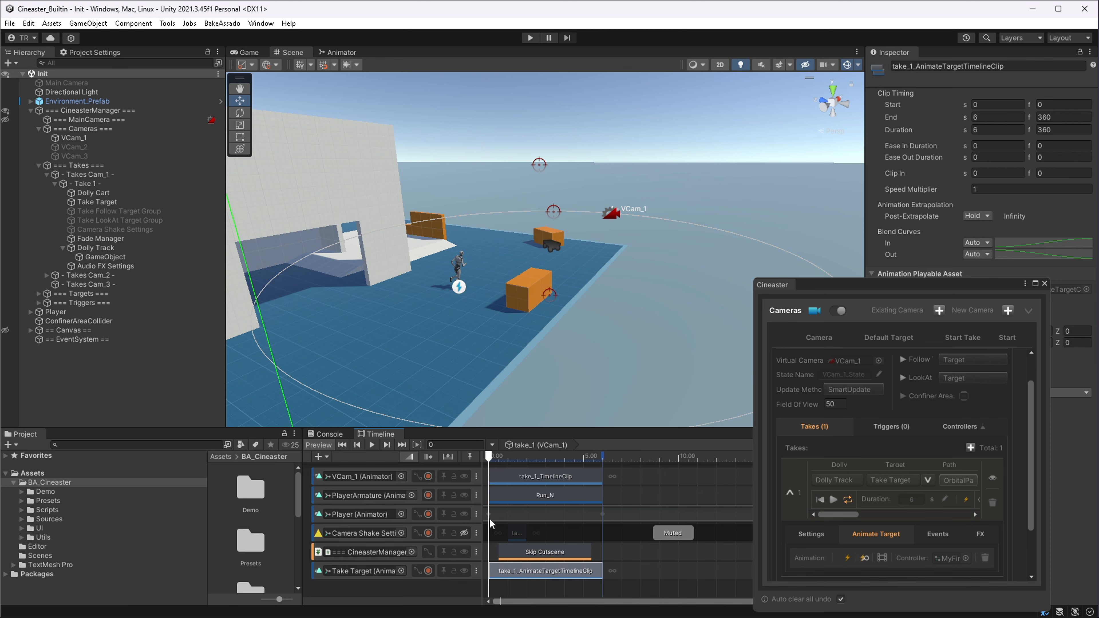
{"action": "left_click", "coordinate": [428, 571]}
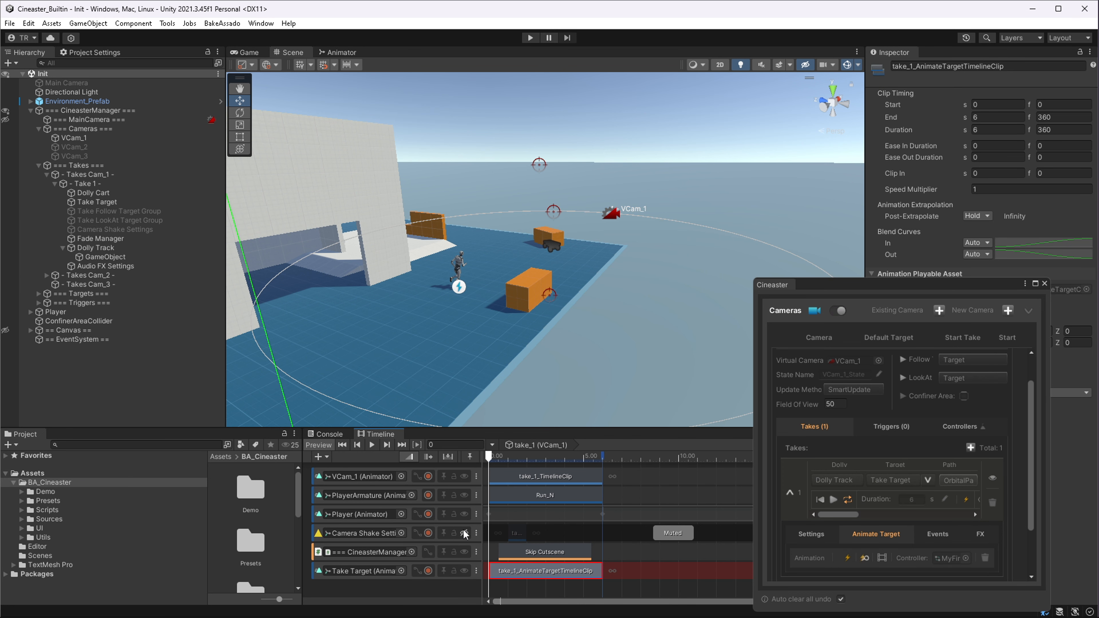
Select the take target, scrub its animation between 2.8 and about 3.28 seconds, and end the recording on the Take Target track.
{"action": "left_click_drag", "start_coordinate": [497, 459], "coordinate": [543, 466]}
{"action": "left_click", "coordinate": [422, 396]}
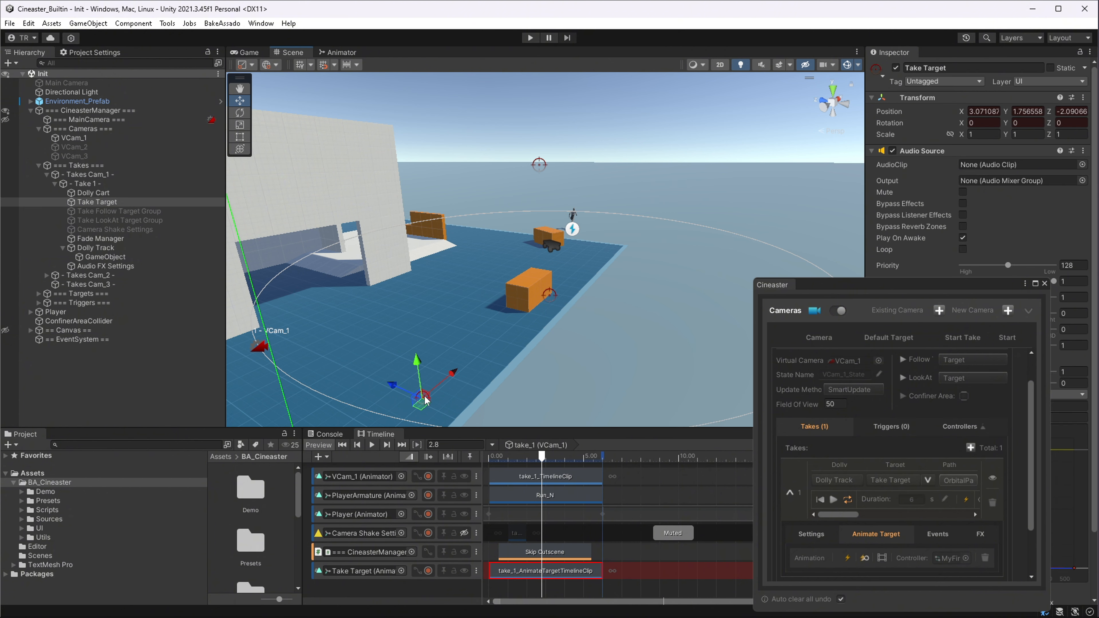
{"action": "left_click", "coordinate": [542, 455]}
{"action": "left_click_drag", "start_coordinate": [551, 457], "coordinate": [540, 417]}
{"action": "middle_click_drag", "start_coordinate": [540, 417], "coordinate": [521, 392]}
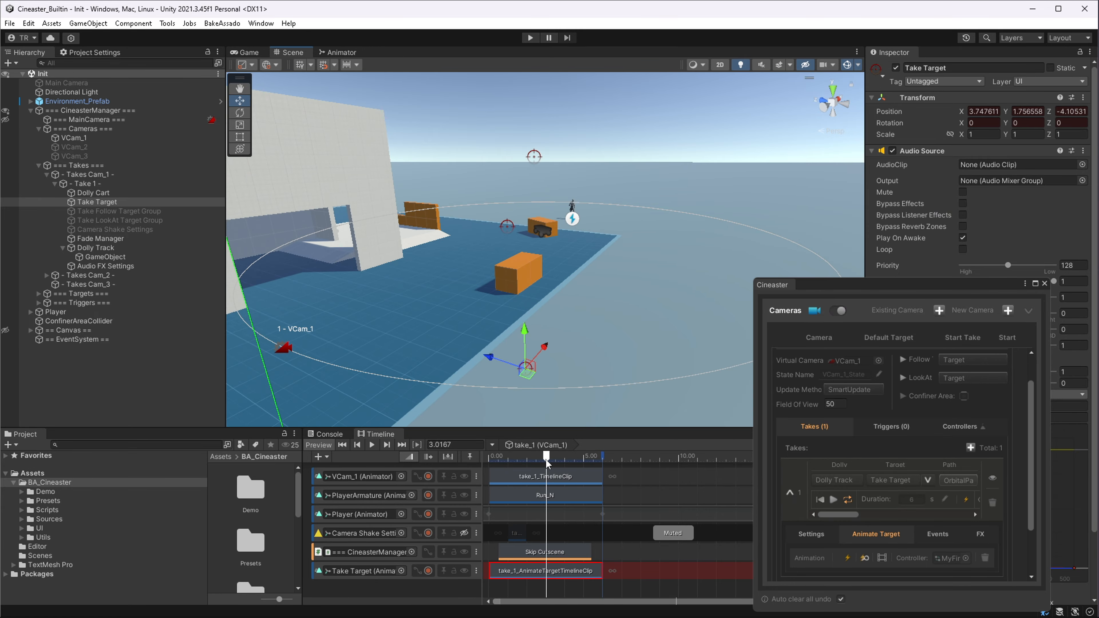
{"action": "mouse_move", "coordinate": [547, 463]}
{"action": "left_mouse_down"}
{"action": "mouse_move", "coordinate": [538, 459]}
{"action": "mouse_move", "coordinate": [551, 459]}
{"action": "left_mouse_up"}
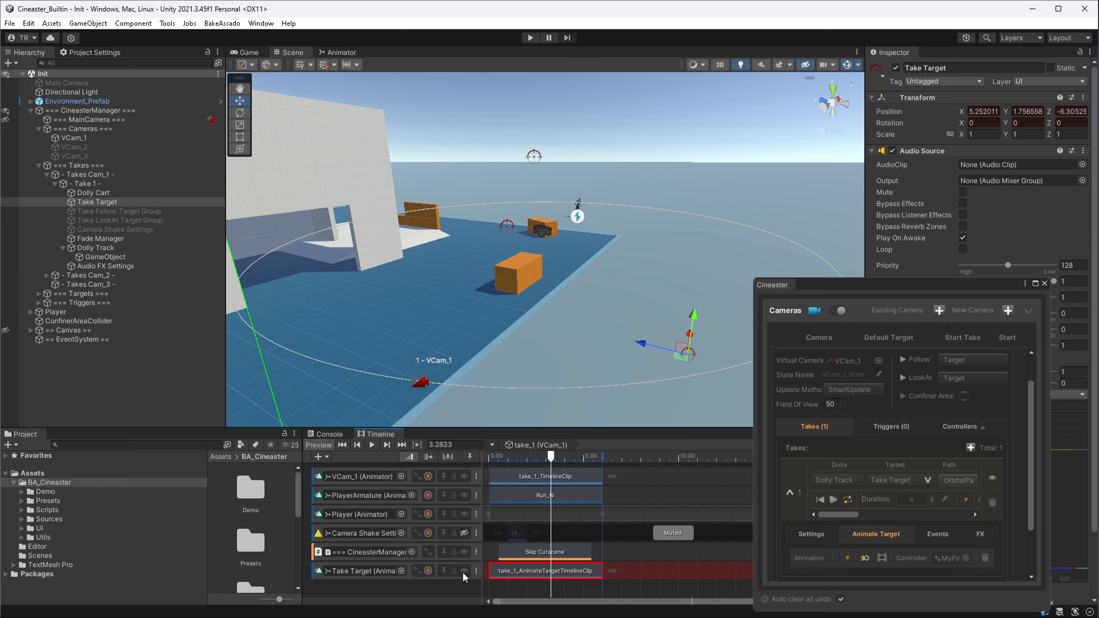
{"action": "left_click", "coordinate": [435, 578]}
{"action": "left_click", "coordinate": [831, 499]}
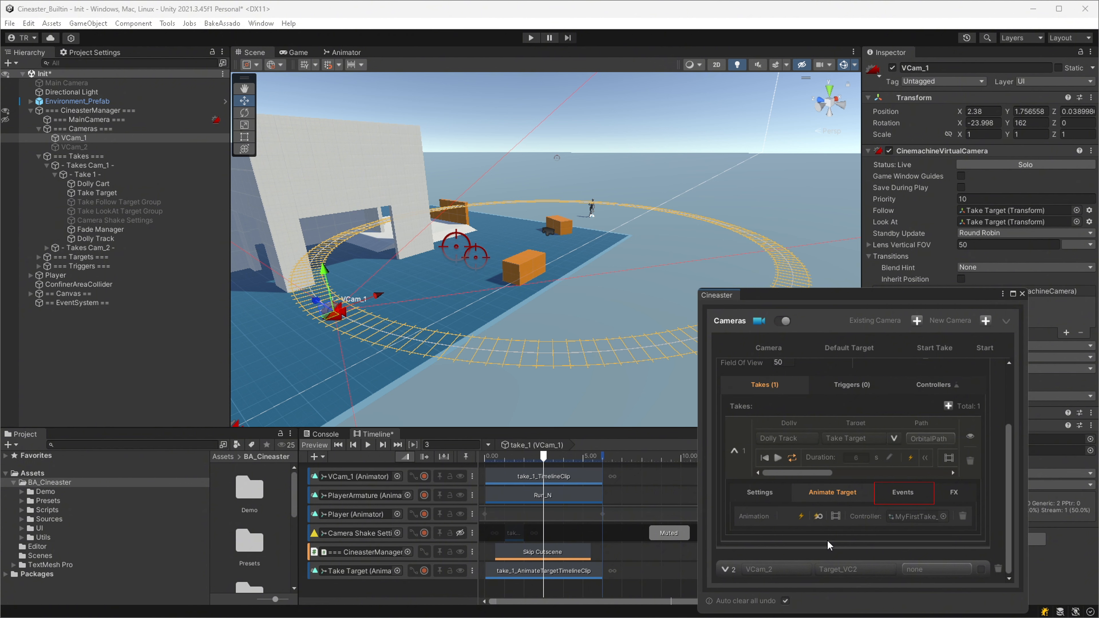
Show the events of VCam_1's take and move the Cineaster window up to inspect the OnInit, OnEnd and AfterTransition lists.
{"action": "left_click", "coordinate": [921, 499]}
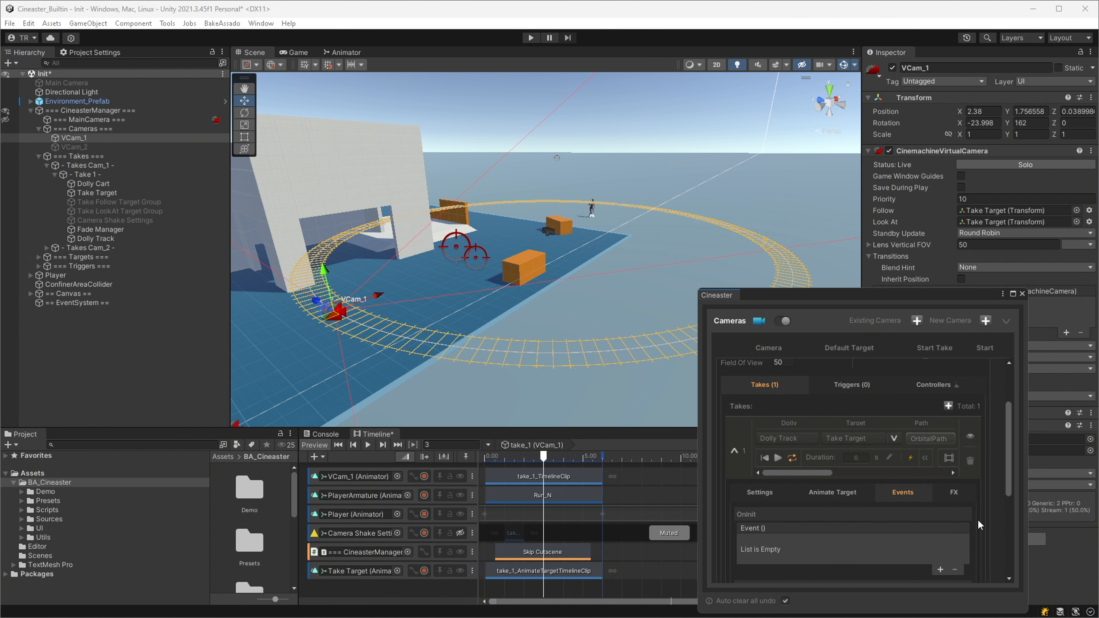
{"action": "scroll", "coordinate": [977, 531], "scroll_direction": "down", "scroll_amount": 2}
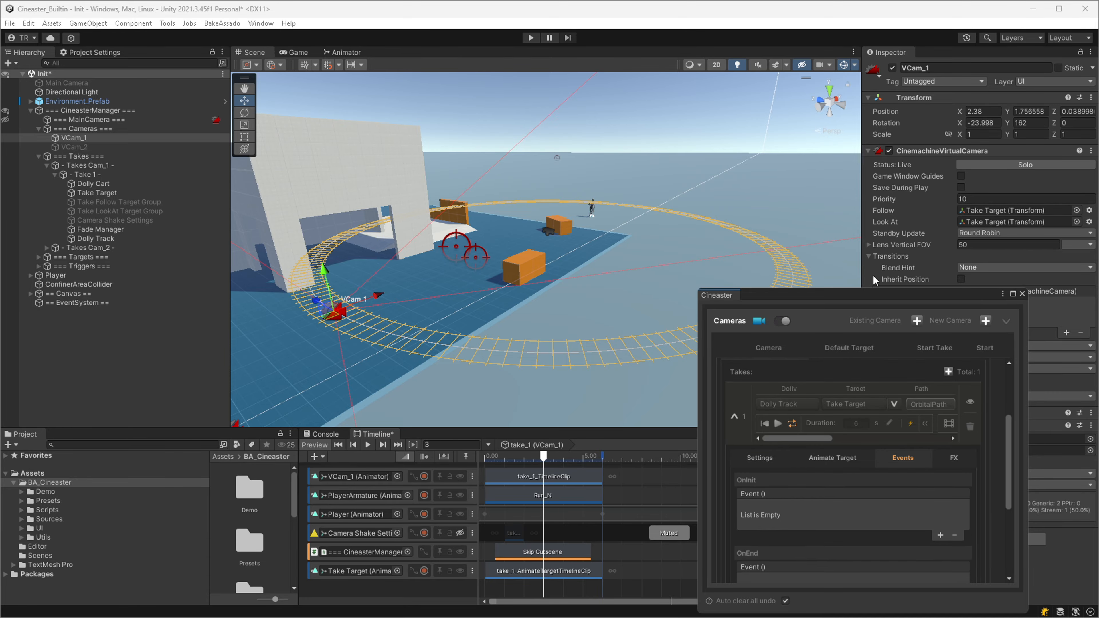
{"action": "left_click_drag", "start_coordinate": [874, 289], "coordinate": [873, 113]}
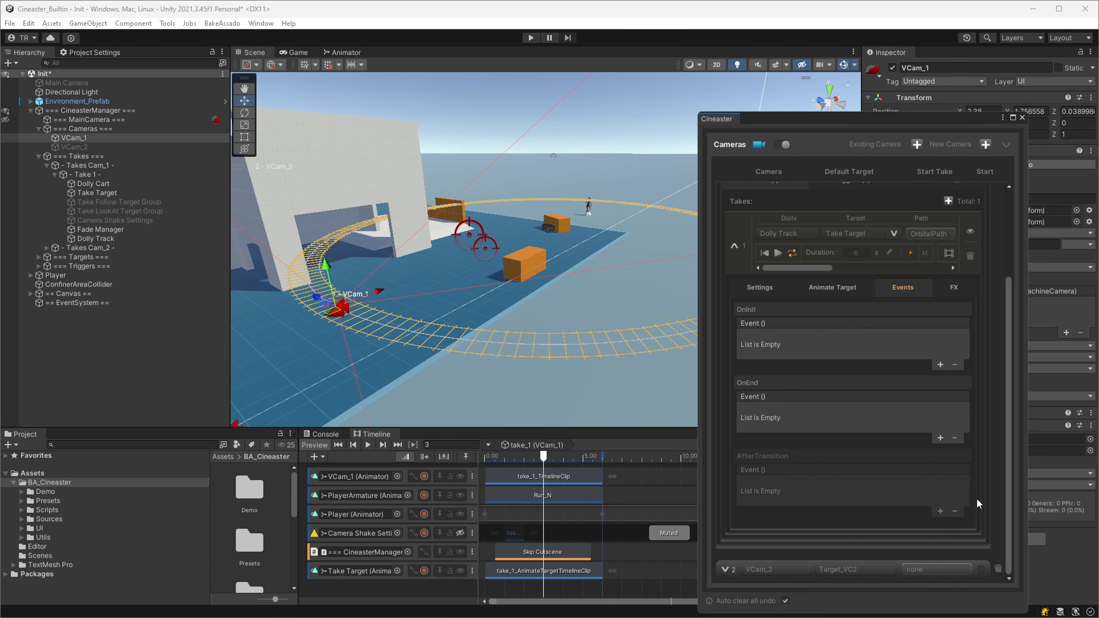
Set the take's next camera to VCam_2_State, starting NewTake_1 there, with an EaseInOut transition.
{"action": "left_click", "coordinate": [762, 289]}
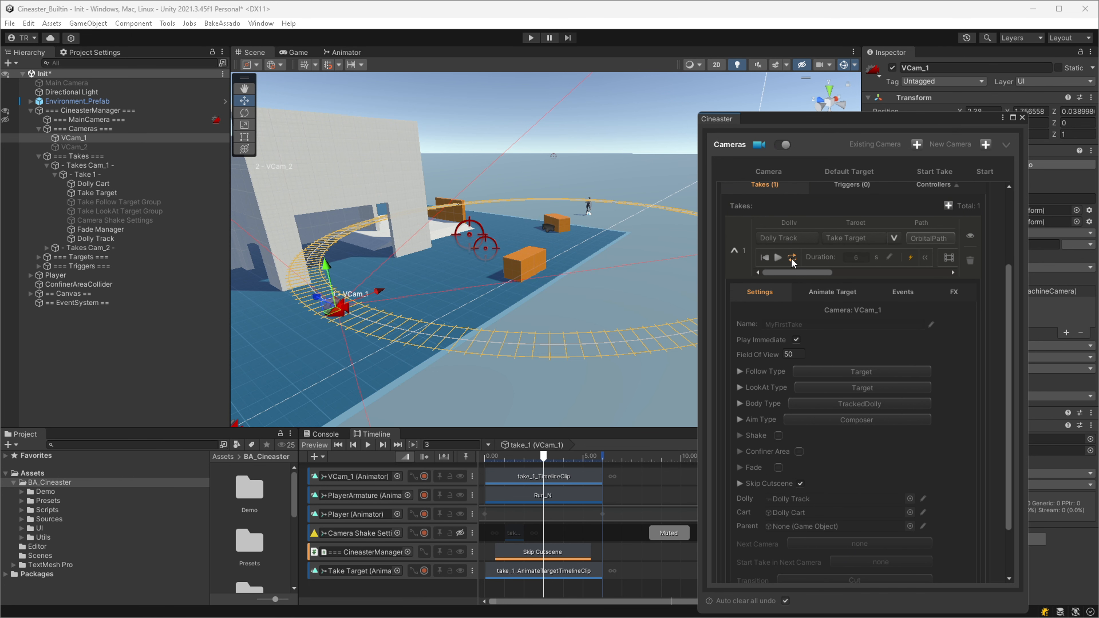
{"action": "scroll", "coordinate": [898, 481], "scroll_direction": "down", "scroll_amount": 2}
{"action": "left_click", "coordinate": [885, 511]}
{"action": "left_click", "coordinate": [862, 539]}
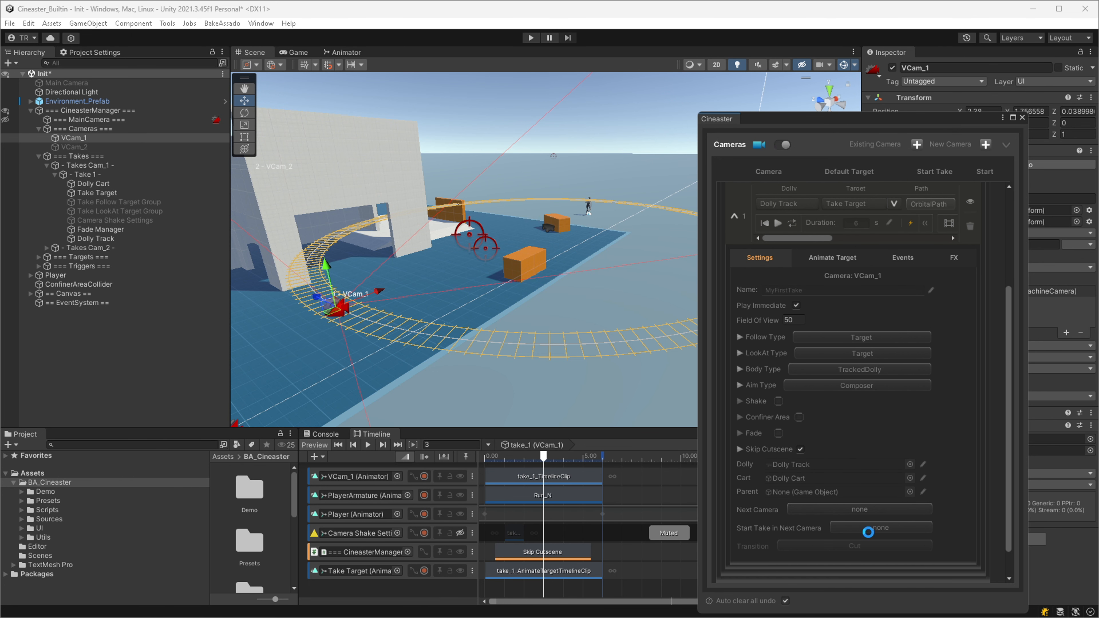
{"action": "left_click", "coordinate": [881, 528]}
{"action": "left_click", "coordinate": [871, 560]}
{"action": "left_click", "coordinate": [865, 547]}
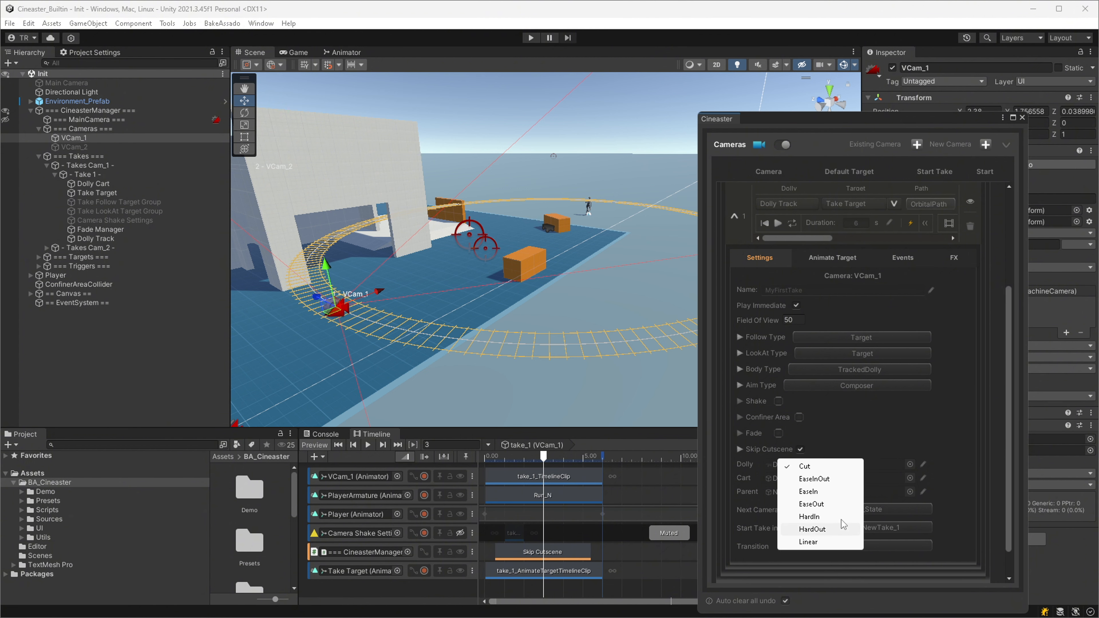
{"action": "left_click", "coordinate": [833, 478]}
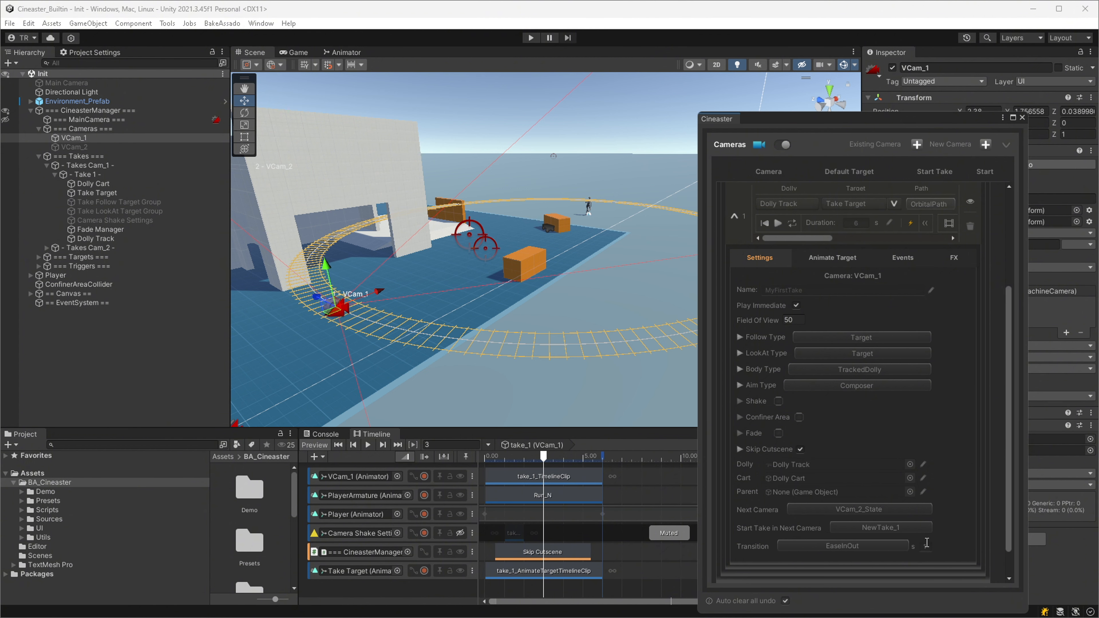
Check the take's AfterTransition event list and set the take's transition to Cut.
{"action": "left_click", "coordinate": [904, 259]}
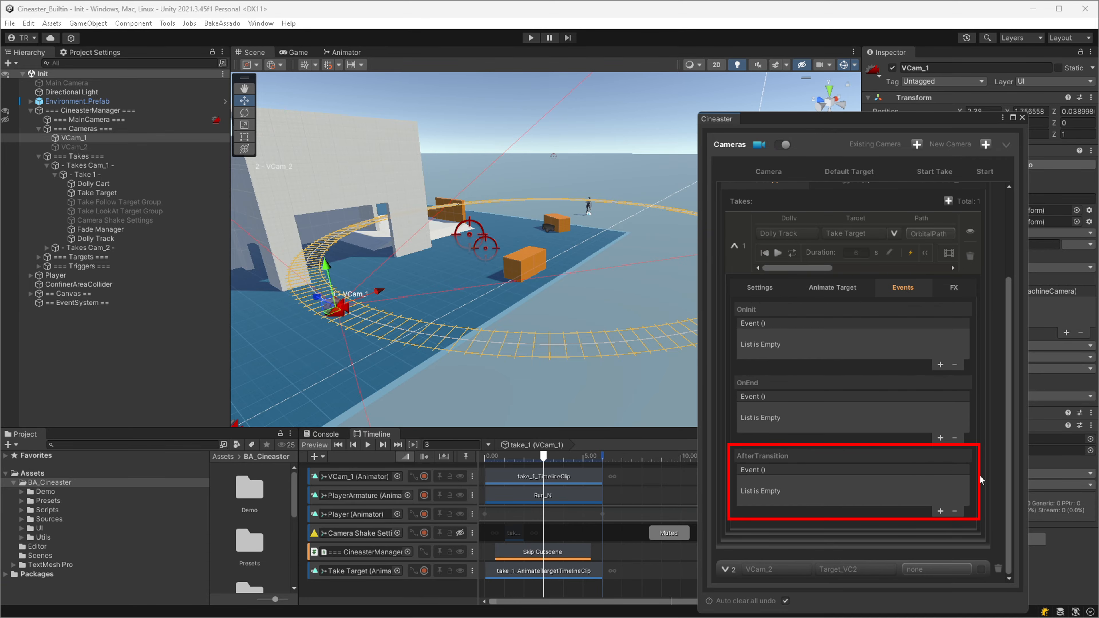
{"action": "left_click", "coordinate": [769, 289]}
{"action": "scroll", "coordinate": [963, 469], "scroll_direction": "down", "scroll_amount": 3}
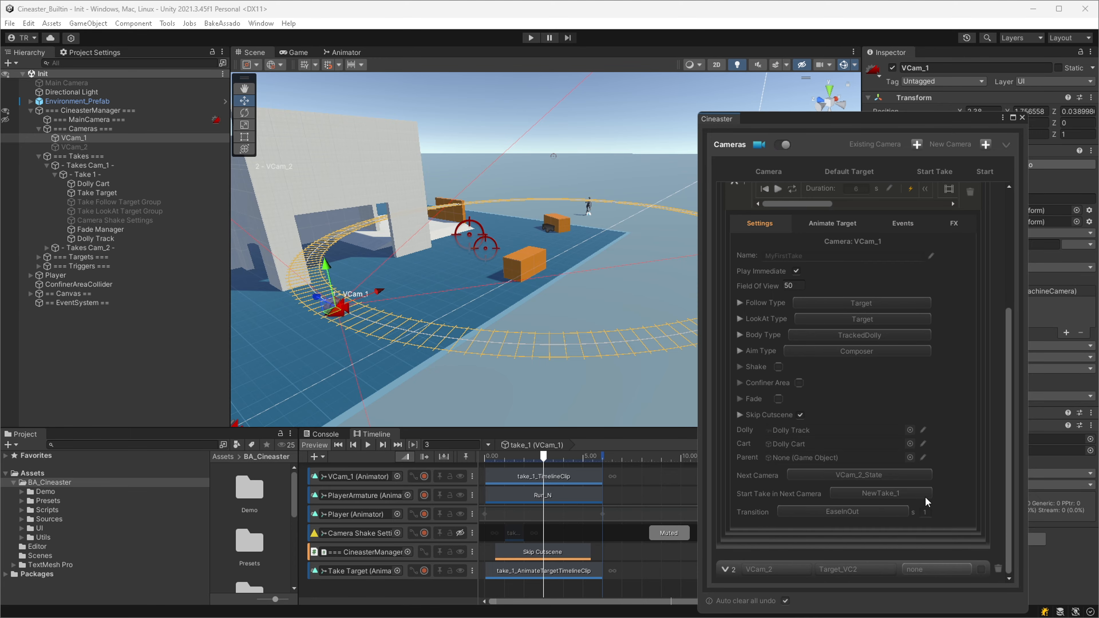
{"action": "left_click", "coordinate": [879, 512]}
{"action": "left_click", "coordinate": [840, 523]}
Add an OnInit event to the take that turns off Light.enabled on the Directional Light.
{"action": "left_click", "coordinate": [908, 224]}
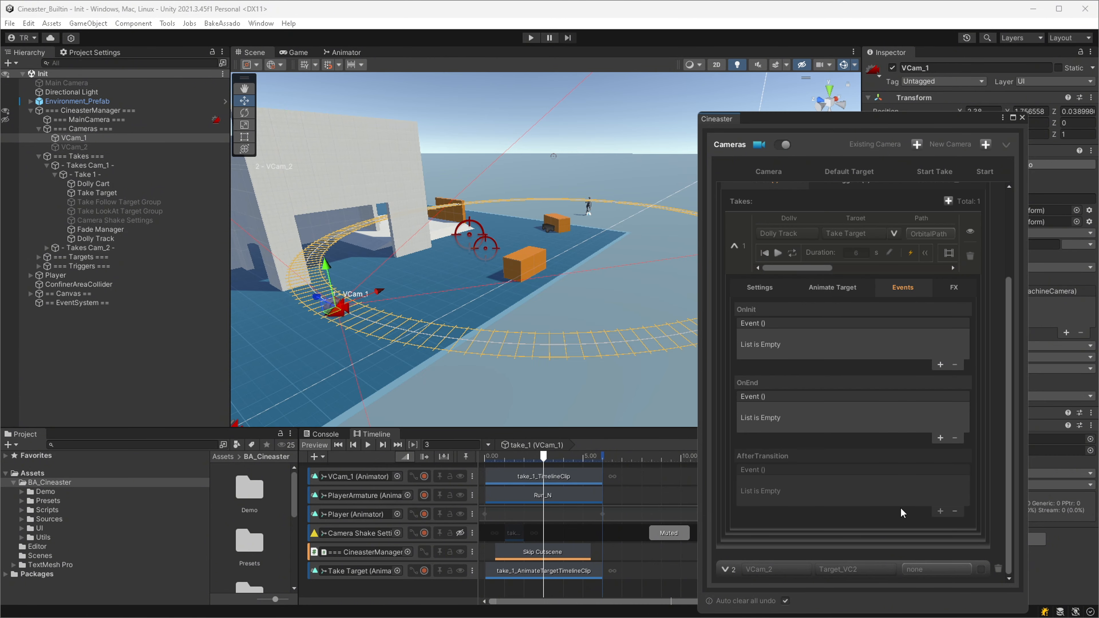
{"action": "left_click", "coordinate": [940, 365]}
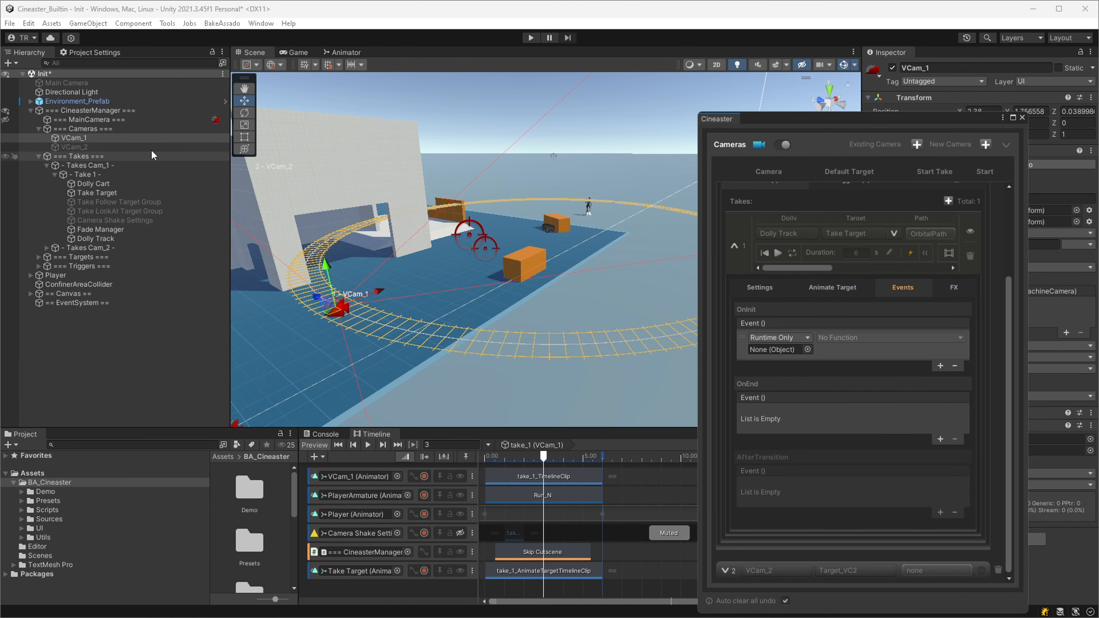
{"action": "left_click_drag", "start_coordinate": [72, 92], "coordinate": [778, 349]}
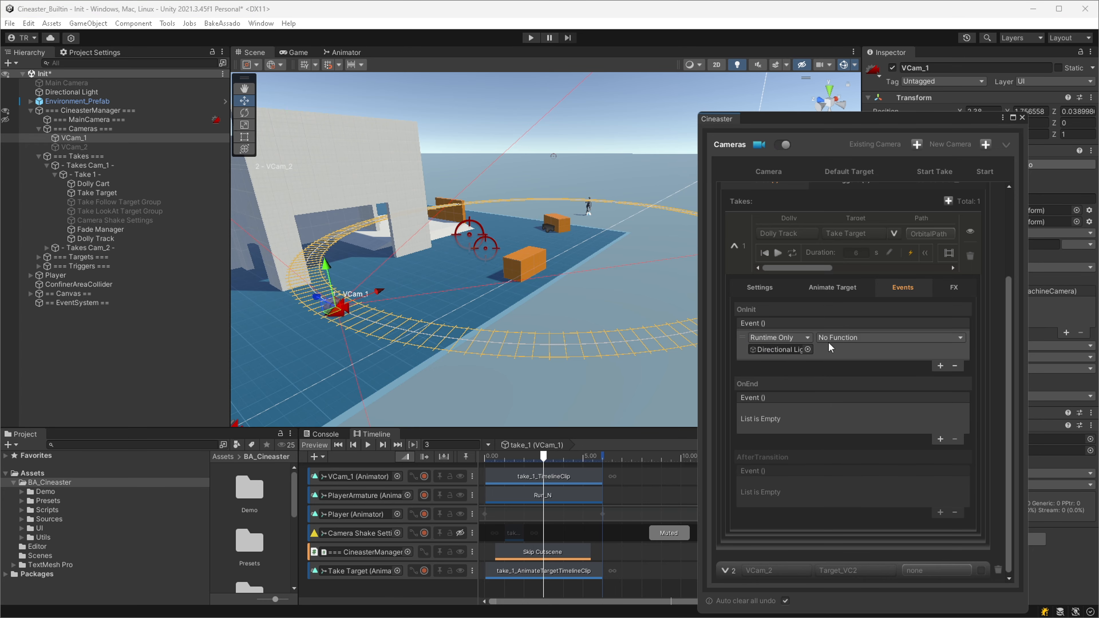
{"action": "left_click", "coordinate": [844, 337]}
{"action": "mouse_move", "coordinate": [846, 394]}
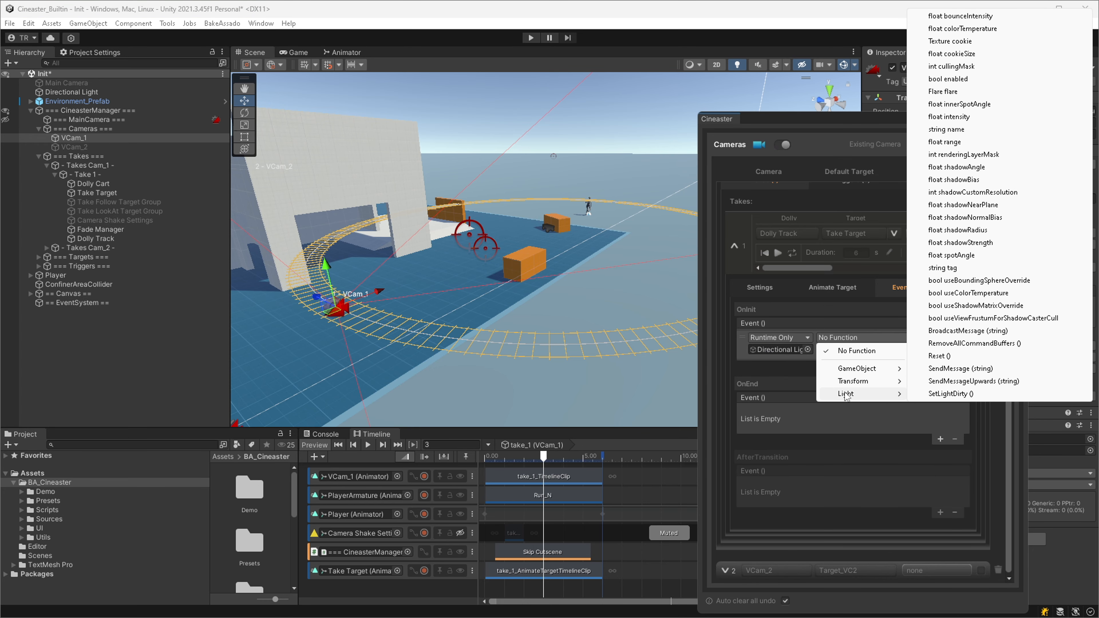
{"action": "left_click", "coordinate": [947, 78]}
Add an OnEnd event that turns on Light.enabled for the Directional Light, and test the takes in Play mode.
{"action": "left_click", "coordinate": [941, 440]}
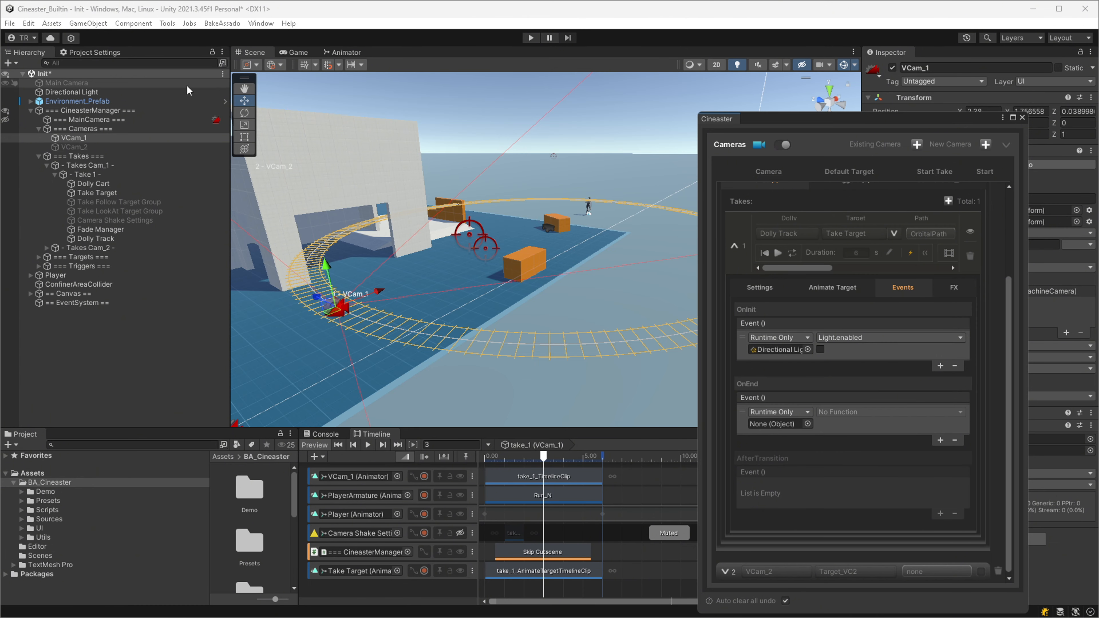
{"action": "left_click_drag", "start_coordinate": [71, 92], "coordinate": [777, 425]}
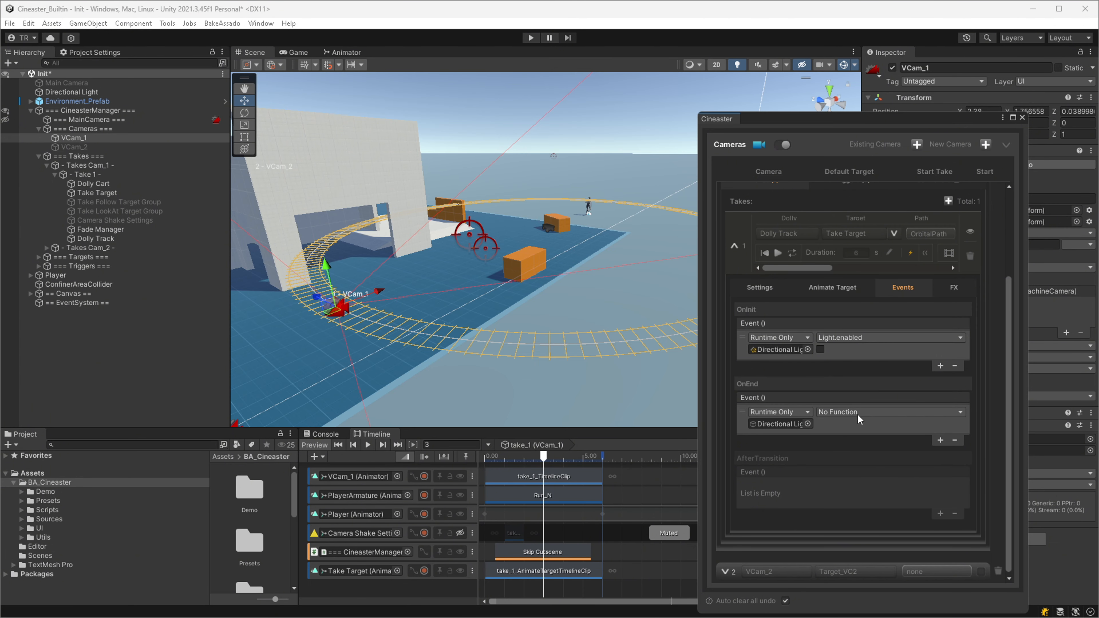
{"action": "left_click", "coordinate": [857, 414]}
{"action": "mouse_move", "coordinate": [861, 468]}
{"action": "left_click", "coordinate": [953, 156]}
{"action": "left_click", "coordinate": [531, 39]}
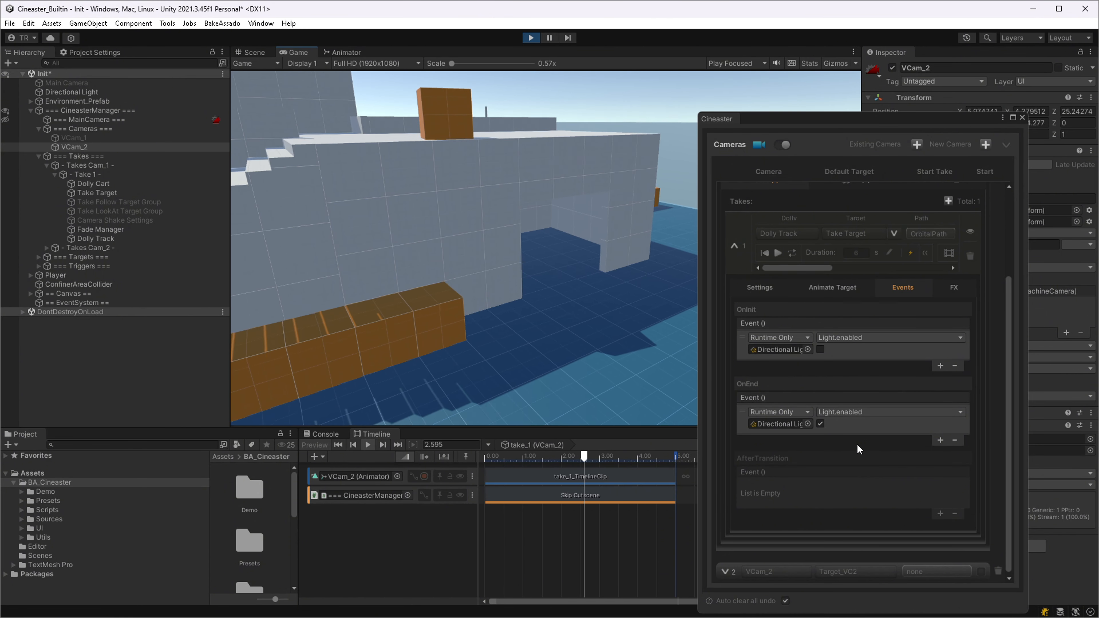
{"action": "left_click", "coordinate": [532, 38]}
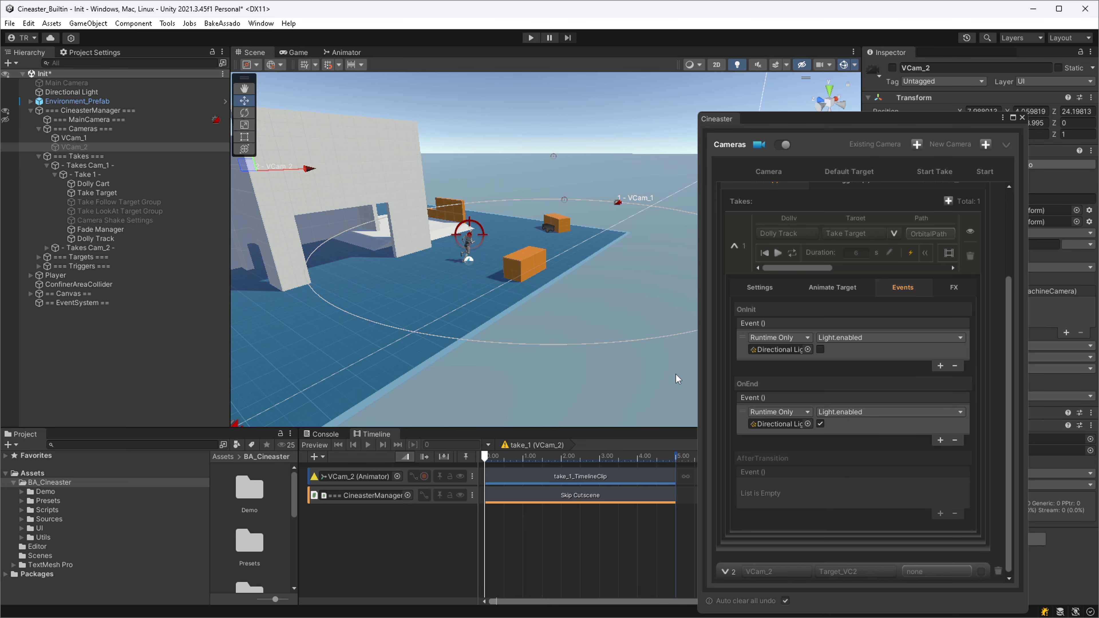
Remove the take's OnEnd event and set the transition to the next camera to EaseInOut.
{"action": "left_click", "coordinate": [955, 440]}
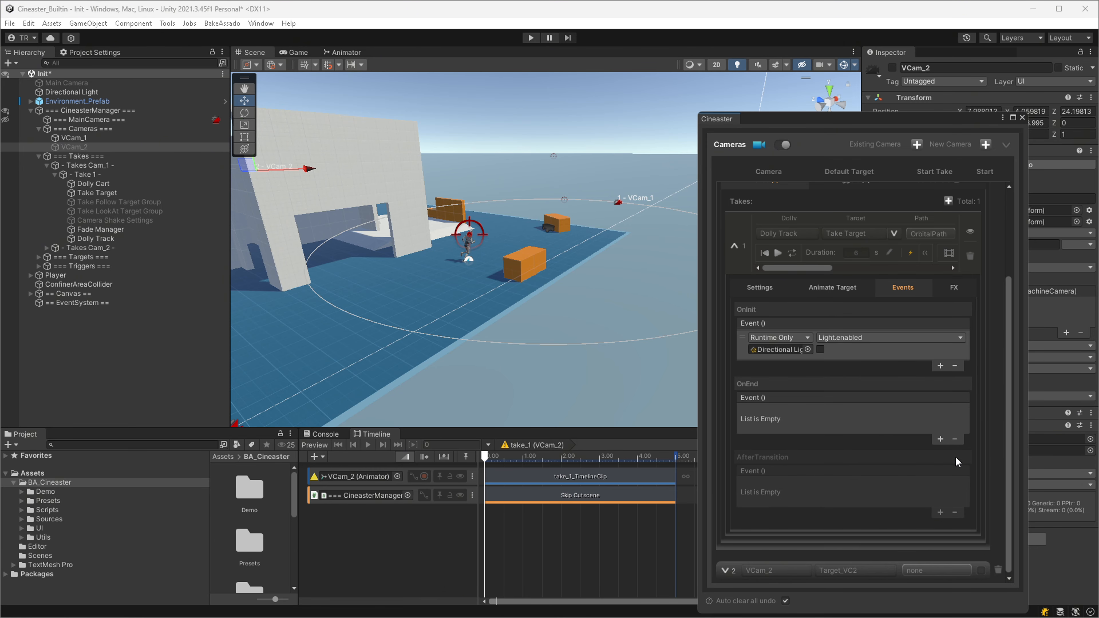
{"action": "left_click", "coordinate": [745, 284]}
{"action": "scroll", "coordinate": [840, 496], "scroll_direction": "down", "scroll_amount": 2}
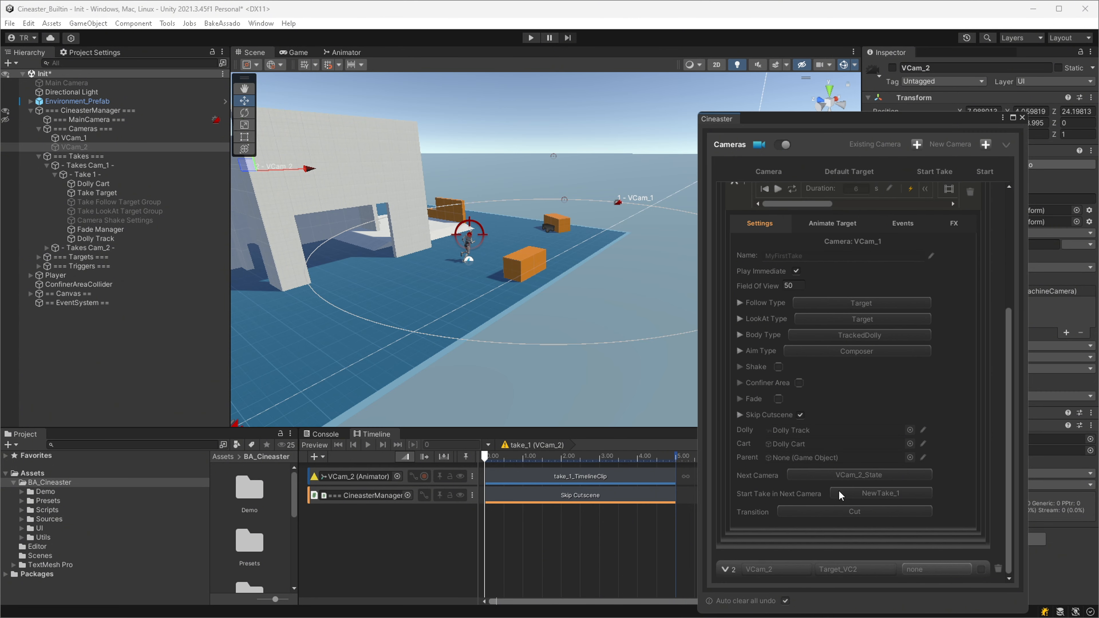
{"action": "left_click", "coordinate": [861, 515]}
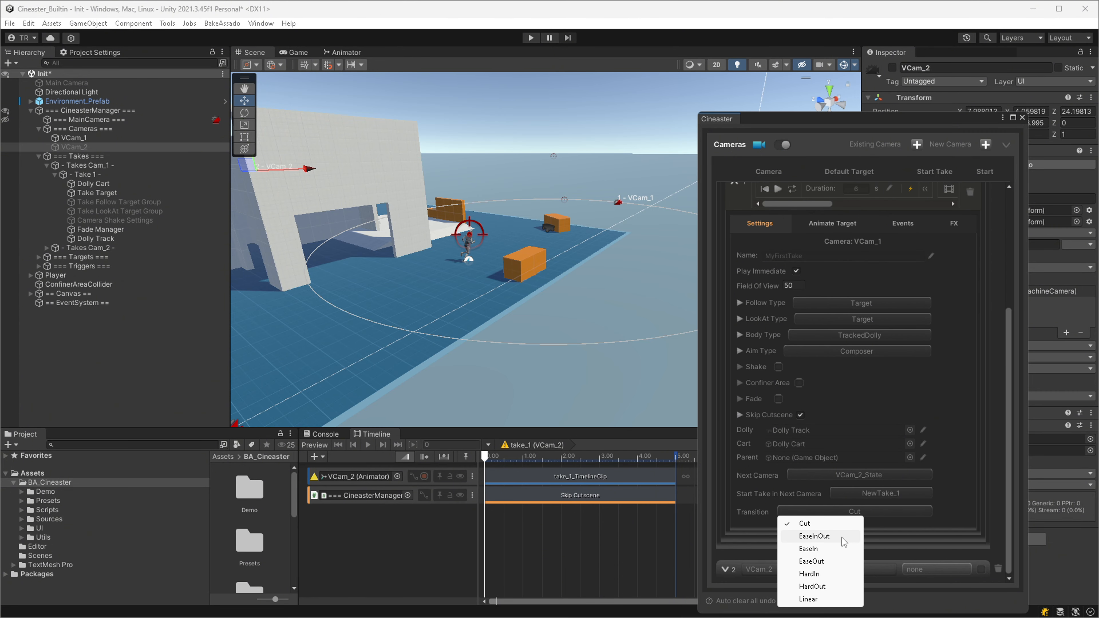
{"action": "left_click", "coordinate": [815, 536]}
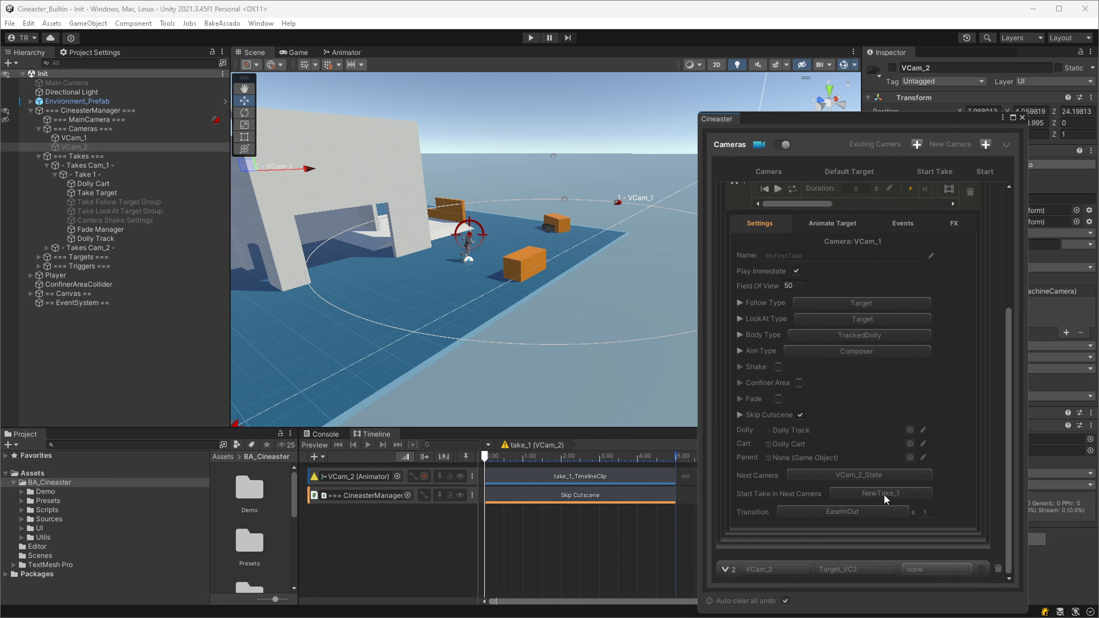
Add an AfterTransition event that turns on Light.enabled for the Directional Light, and run the scene in Play mode.
{"action": "left_click", "coordinate": [890, 221]}
{"action": "left_click", "coordinate": [940, 513]}
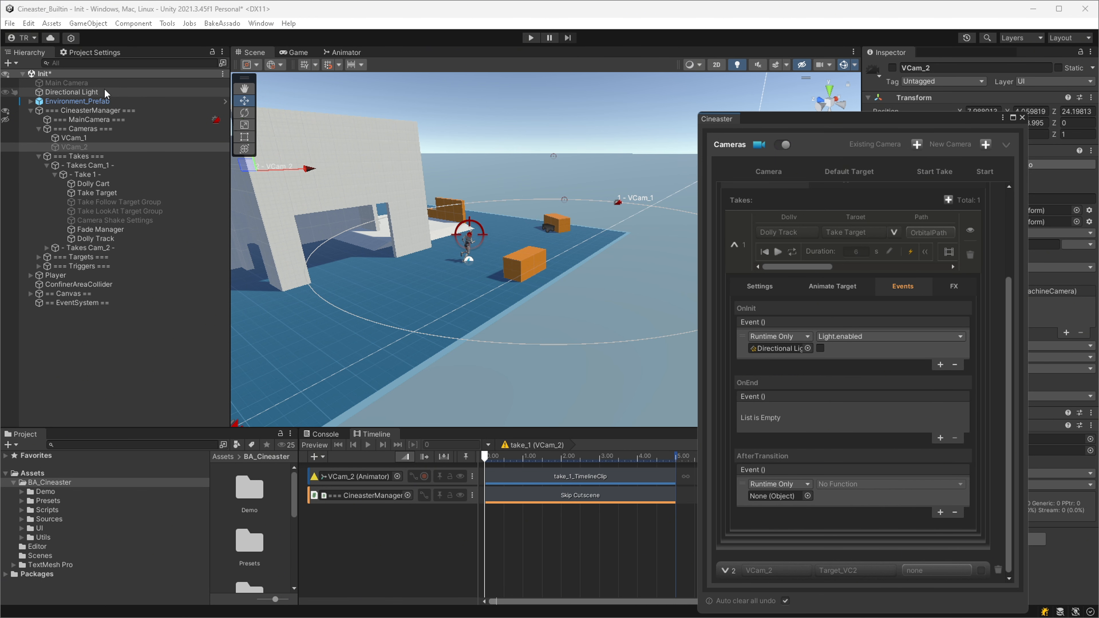
{"action": "left_click_drag", "start_coordinate": [105, 92], "coordinate": [776, 497]}
{"action": "left_click", "coordinate": [859, 484]}
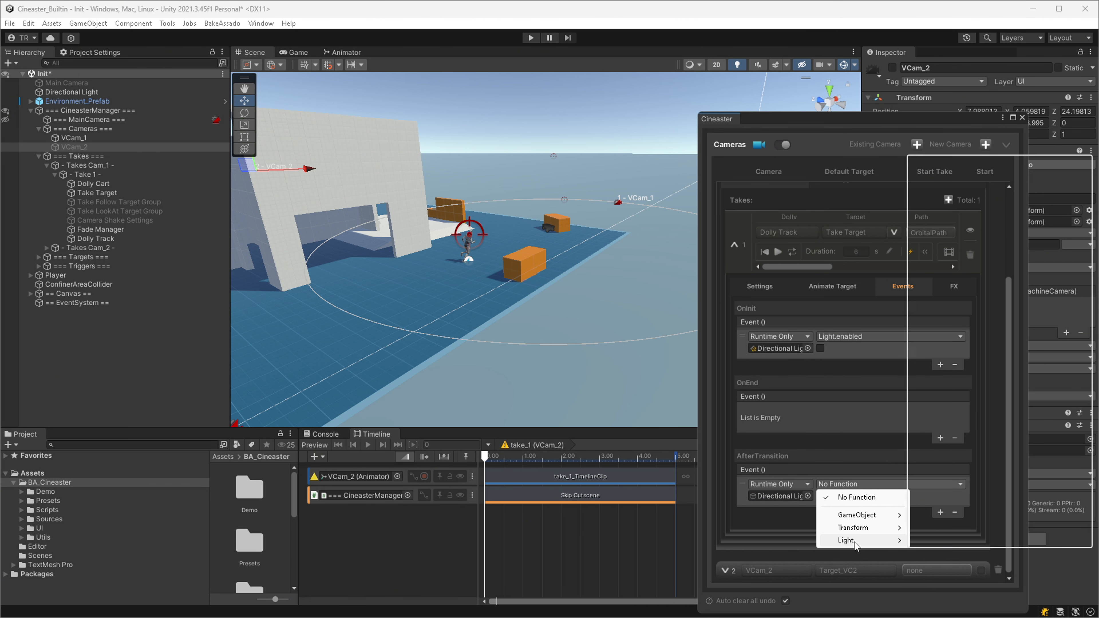
{"action": "mouse_move", "coordinate": [862, 540]}
{"action": "left_click", "coordinate": [940, 229]}
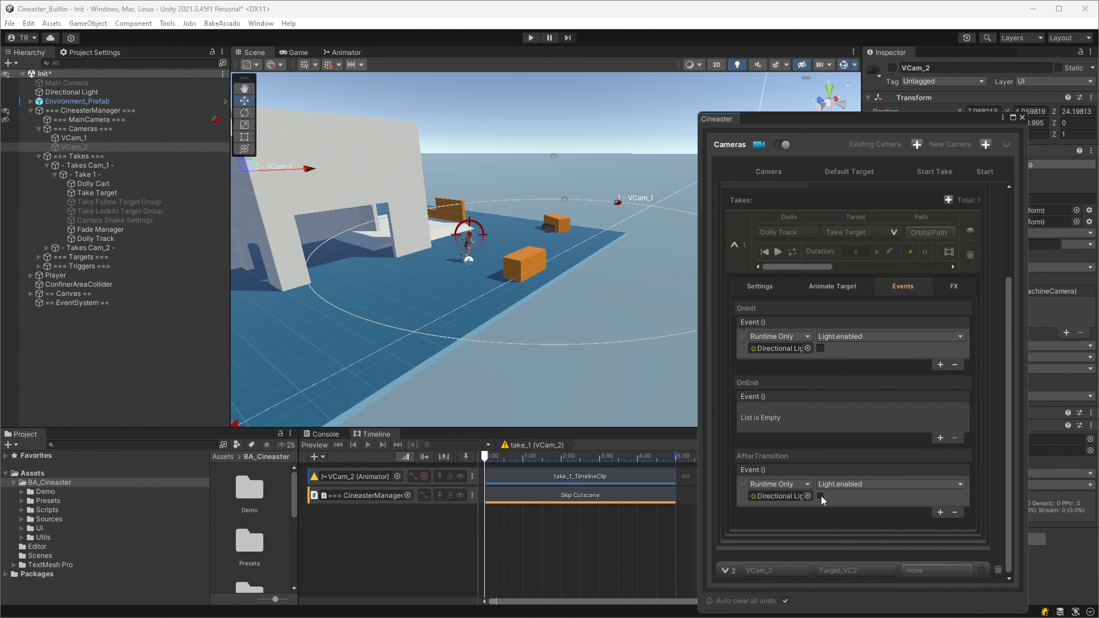
{"action": "left_click", "coordinate": [531, 38]}
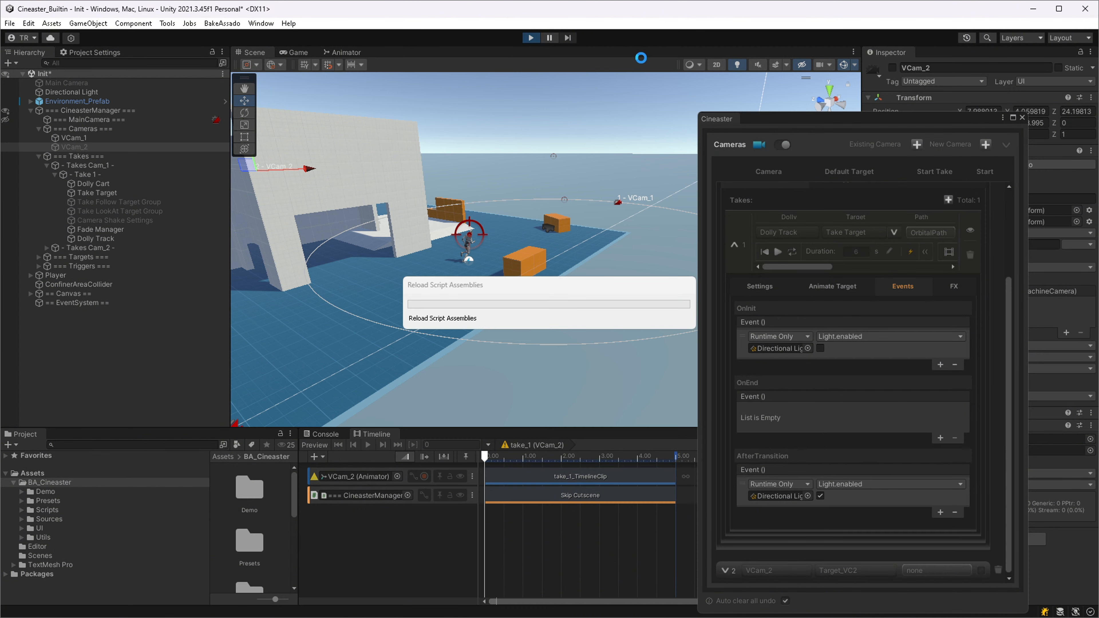
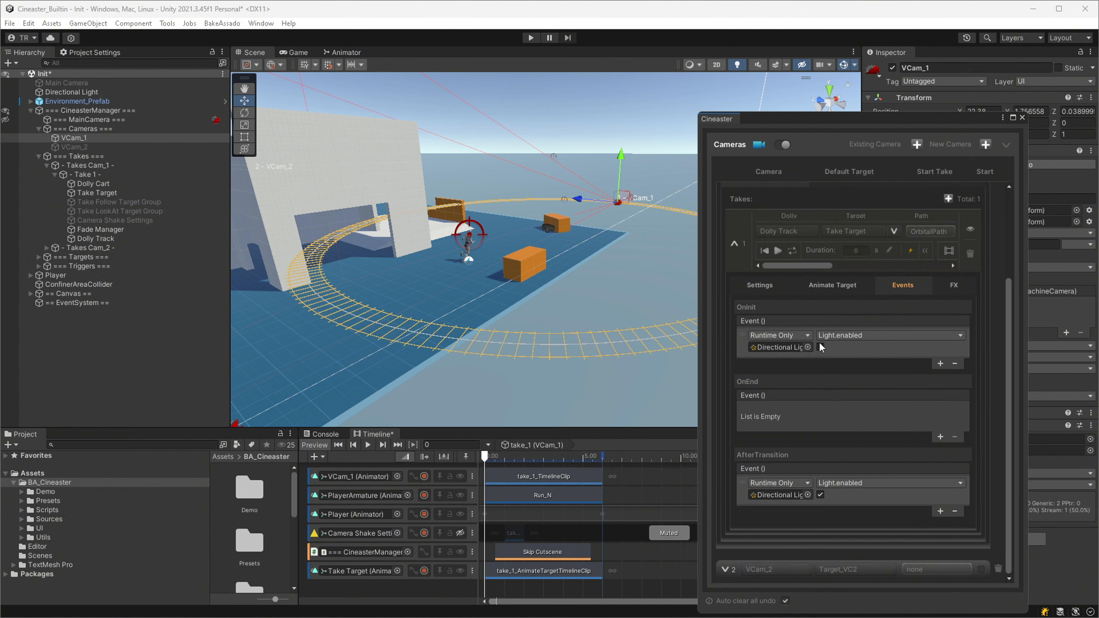
Open the take's Skip Cutscene options for editing and move the Cineaster window off the clip's settings.
{"action": "left_click", "coordinate": [760, 285]}
{"action": "scroll", "coordinate": [831, 454], "scroll_direction": "down", "scroll_amount": 2}
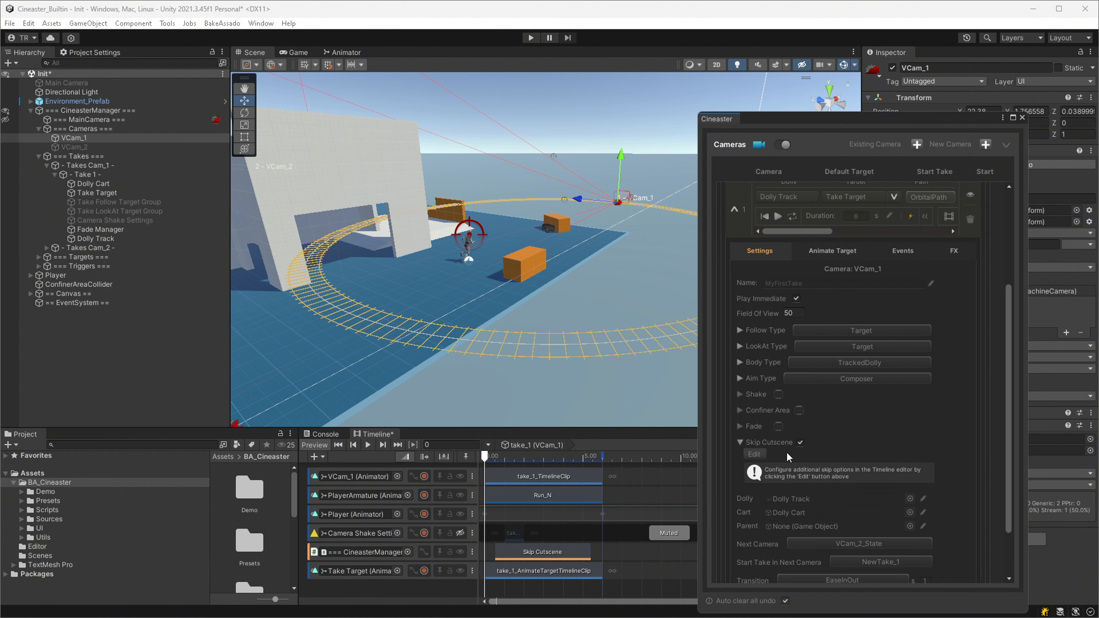
{"action": "left_click", "coordinate": [754, 454]}
{"action": "left_click_drag", "start_coordinate": [950, 120], "coordinate": [775, 112]}
{"action": "scroll", "coordinate": [683, 522], "scroll_direction": "down", "scroll_amount": 4}
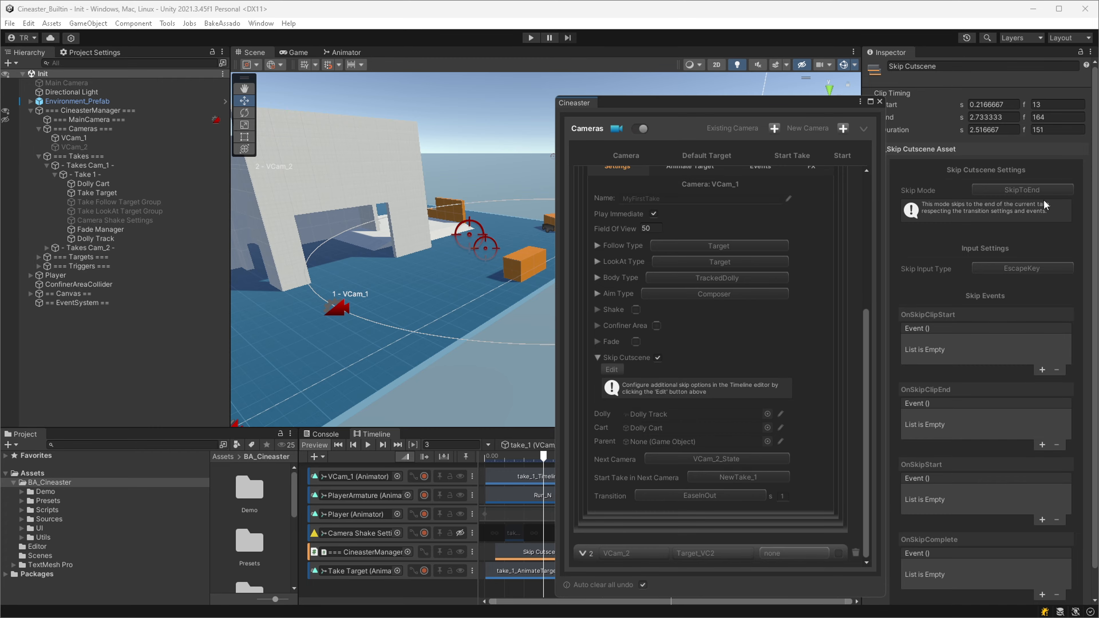
Close the Cineaster window and test skipping the takes with the Escape key in Play mode.
{"action": "left_click", "coordinate": [880, 102]}
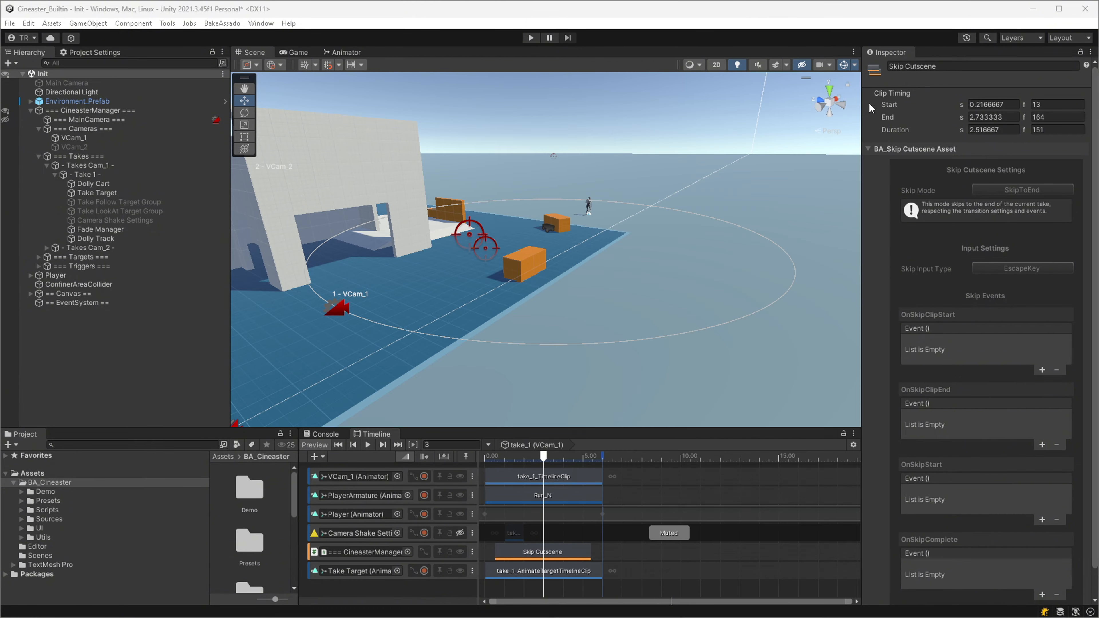
{"action": "key", "text": "ctrl+p"}
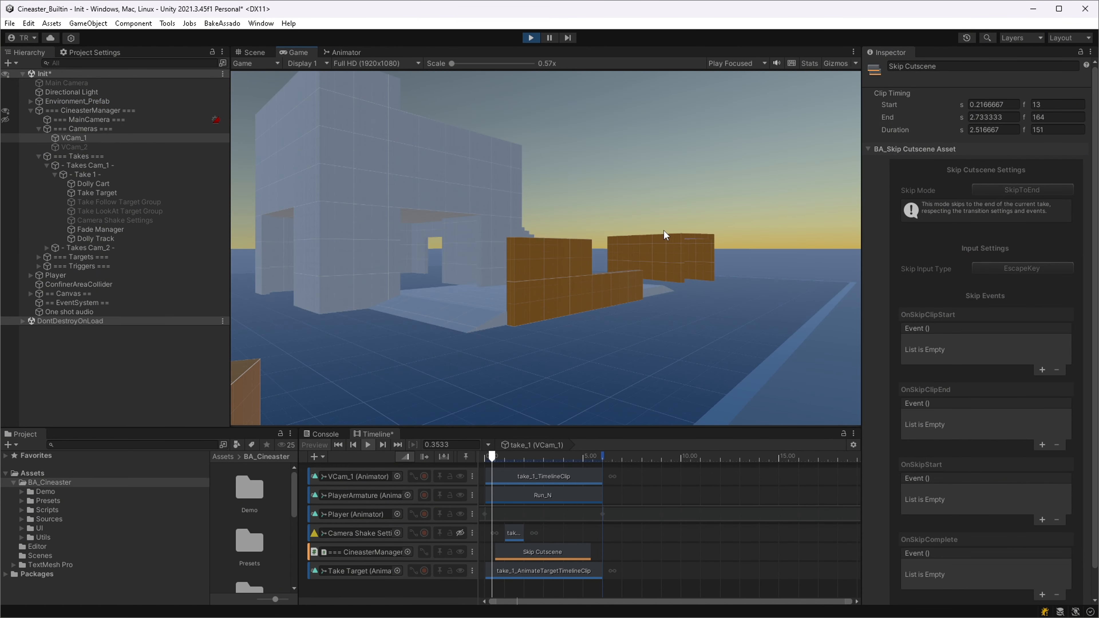
{"action": "key", "text": "Escape"}
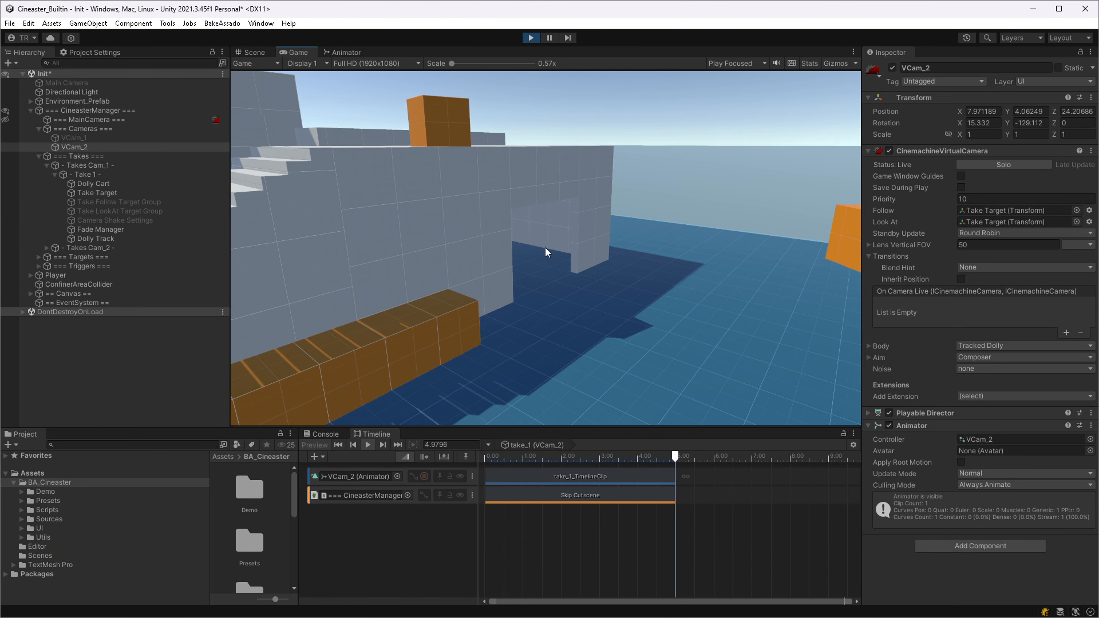
{"action": "key", "text": "Escape"}
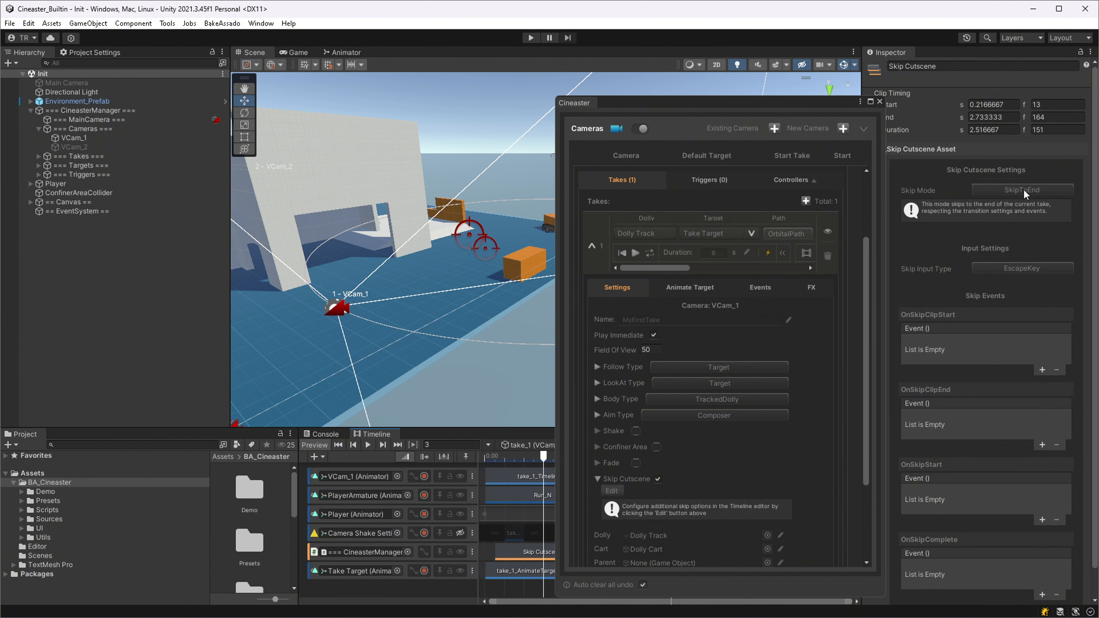
Set the skip mode to JumpToTarget with target camera 2 - VCam_2_State and target take 1 - NewTake_1.
{"action": "left_click", "coordinate": [1024, 190]}
{"action": "left_click", "coordinate": [1023, 216]}
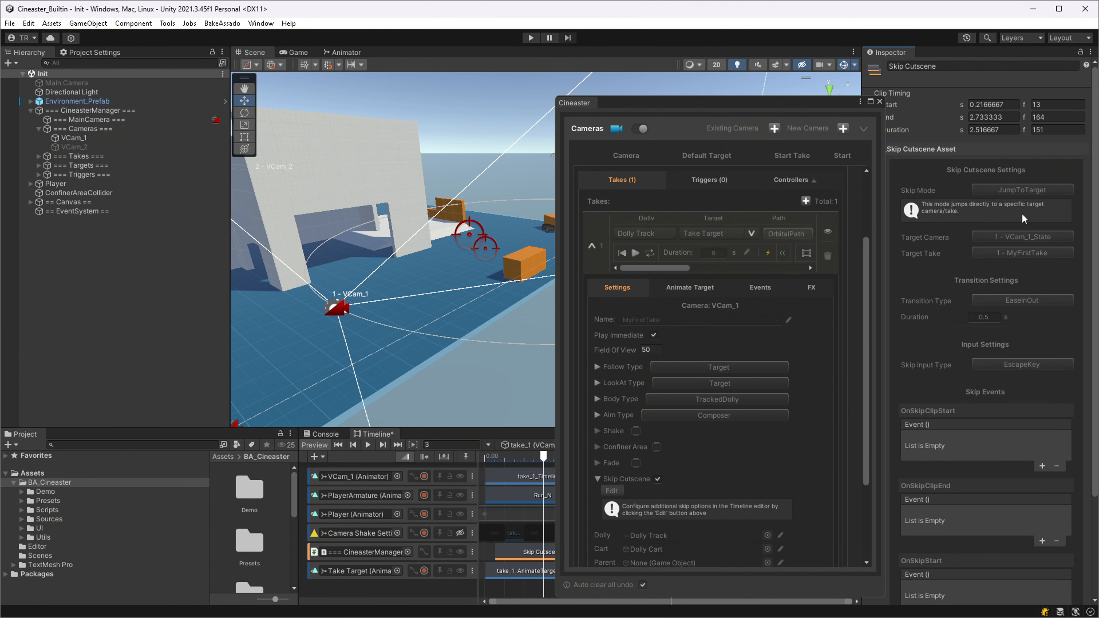
{"action": "left_click", "coordinate": [1021, 243]}
{"action": "left_click", "coordinate": [1022, 265]}
{"action": "left_click", "coordinate": [1036, 255]}
{"action": "left_click", "coordinate": [1025, 277]}
Review the take's events, test the jump to the target take in Play mode, and stop the scene.
{"action": "left_click", "coordinate": [764, 289]}
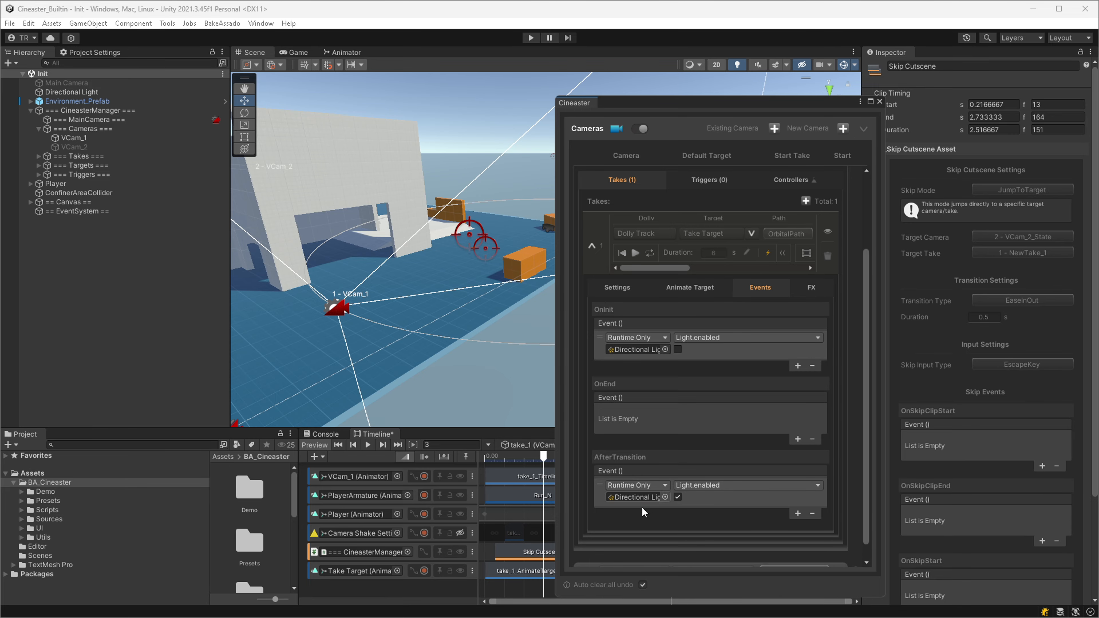
{"action": "left_click", "coordinate": [910, 220]}
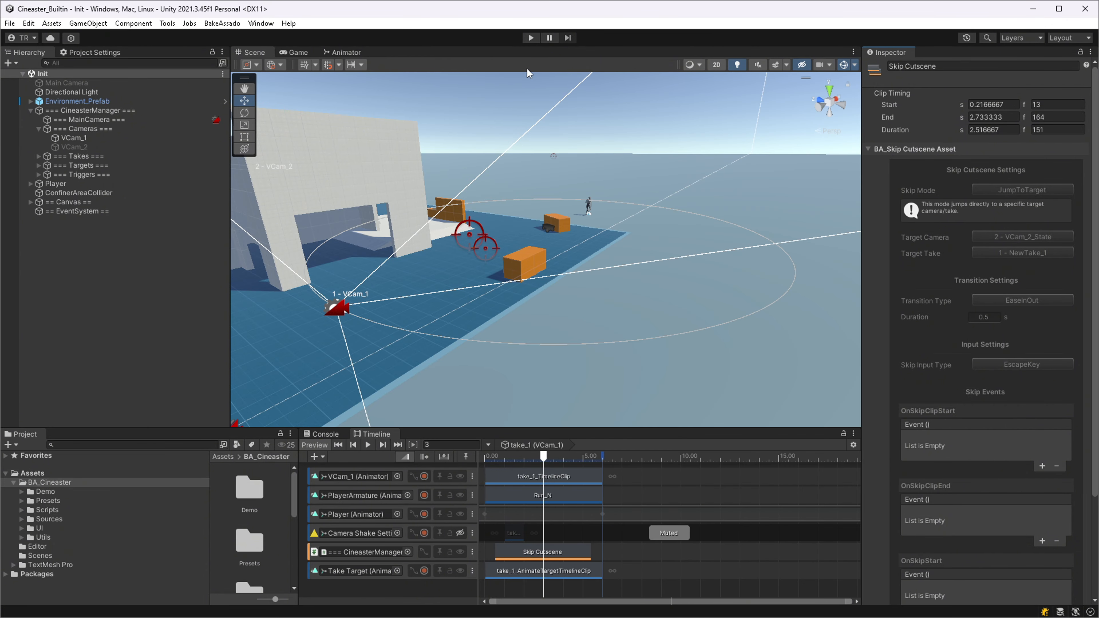
{"action": "left_click", "coordinate": [531, 38]}
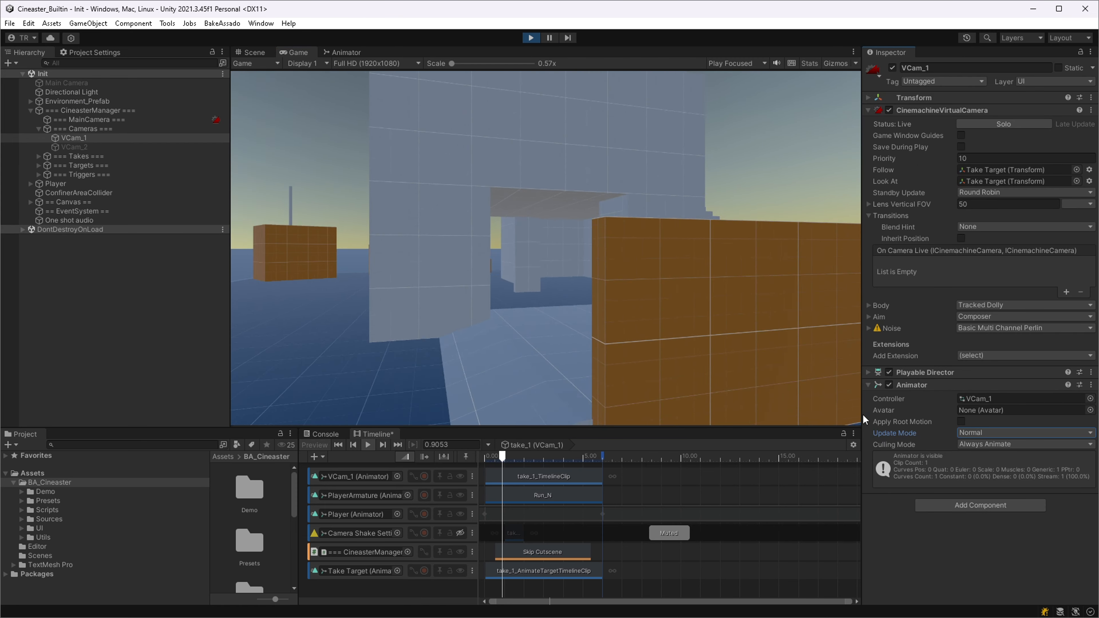
{"action": "key", "text": "Escape"}
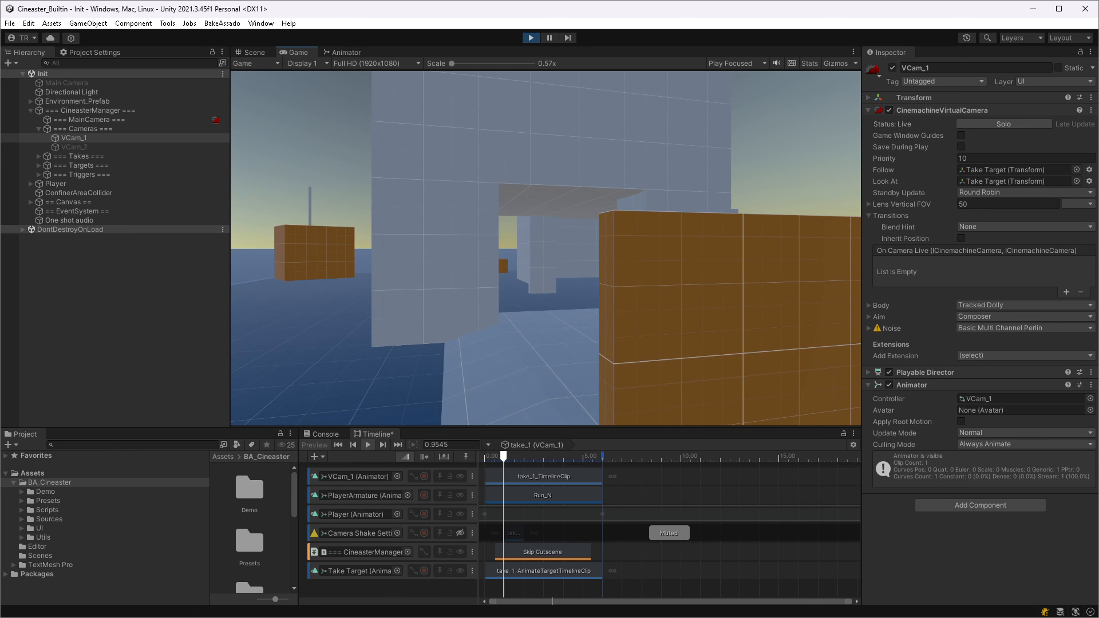
{"action": "key", "text": "Escape"}
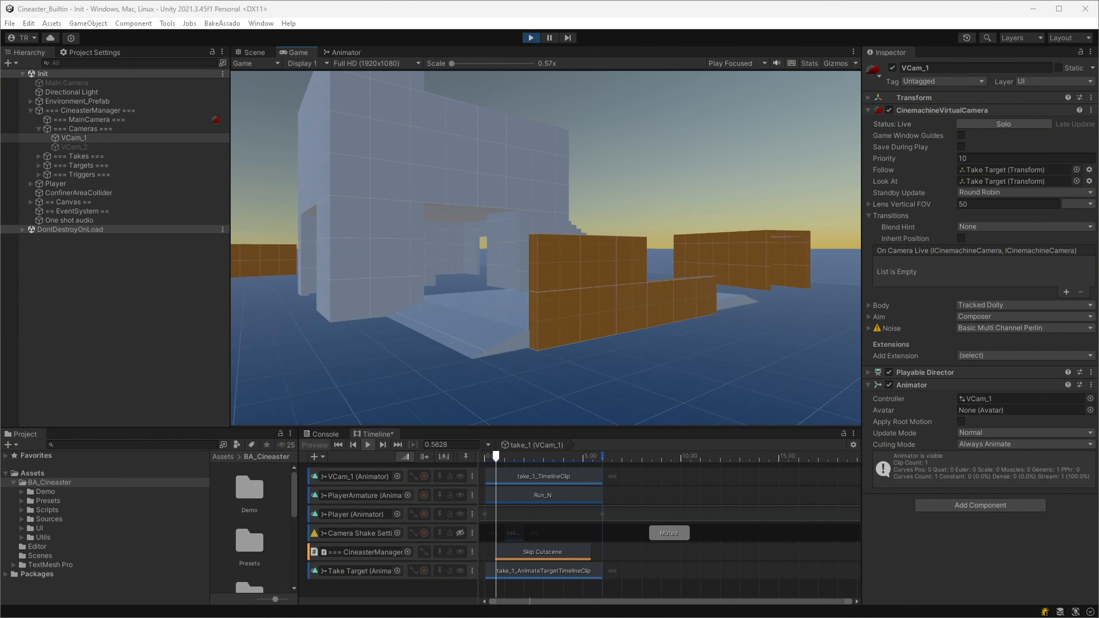
{"action": "key", "text": "ctrl+p"}
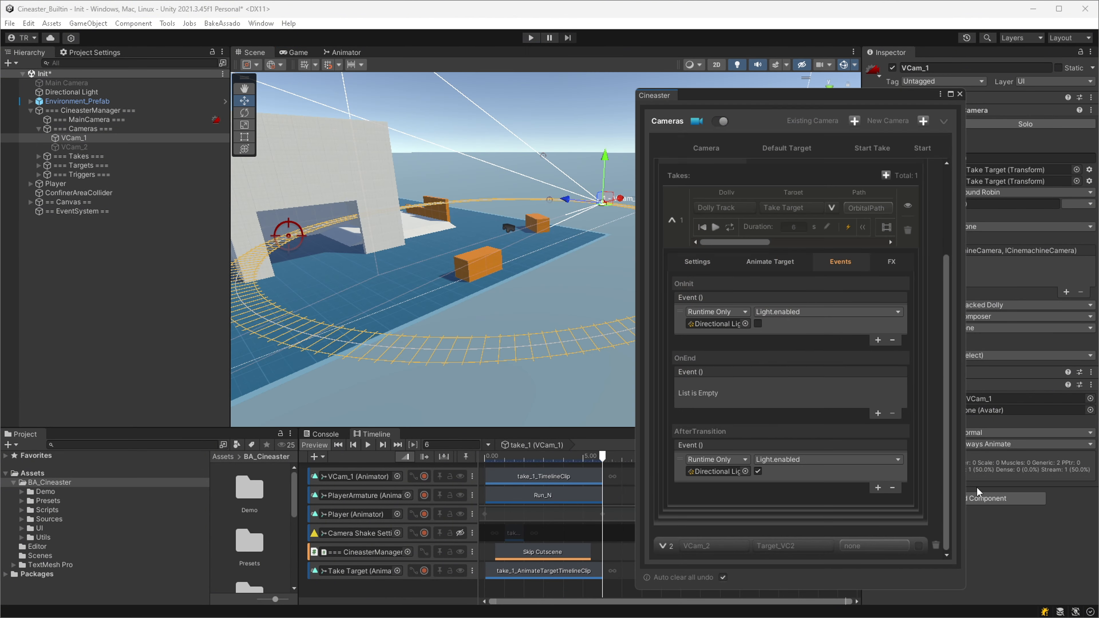
{"action": "left_click", "coordinate": [904, 272]}
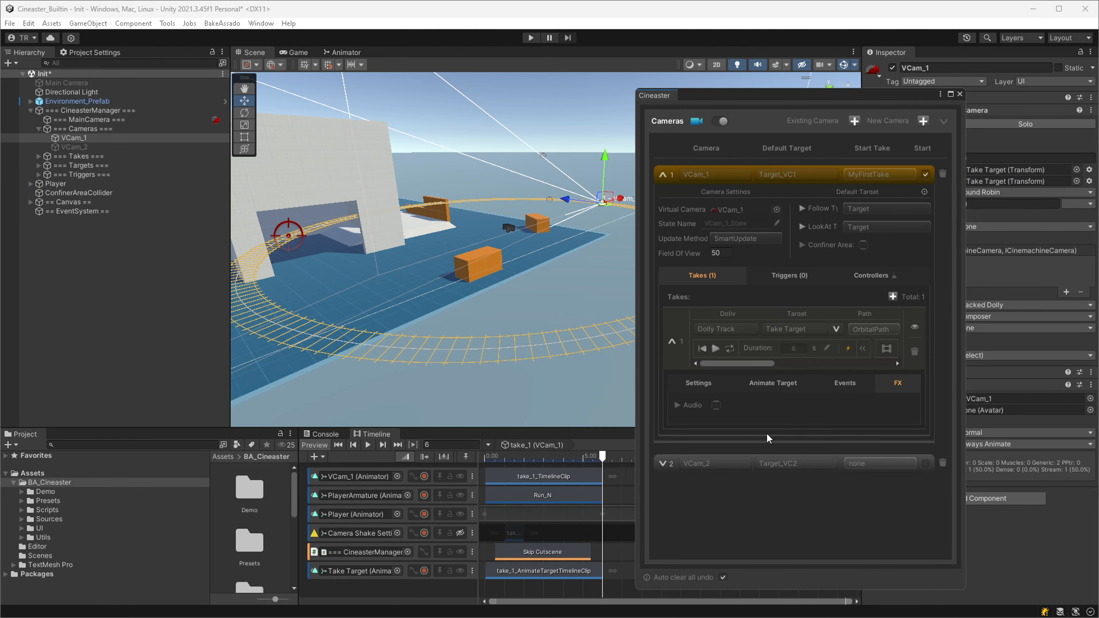
{"action": "left_click", "coordinate": [716, 405]}
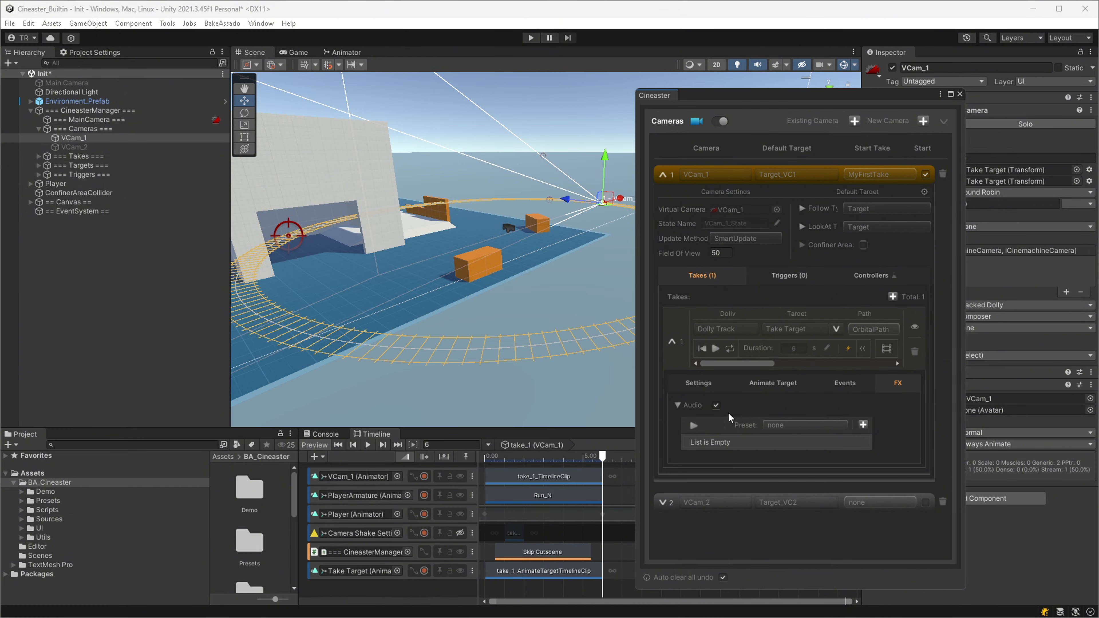
{"action": "left_click", "coordinate": [717, 406]}
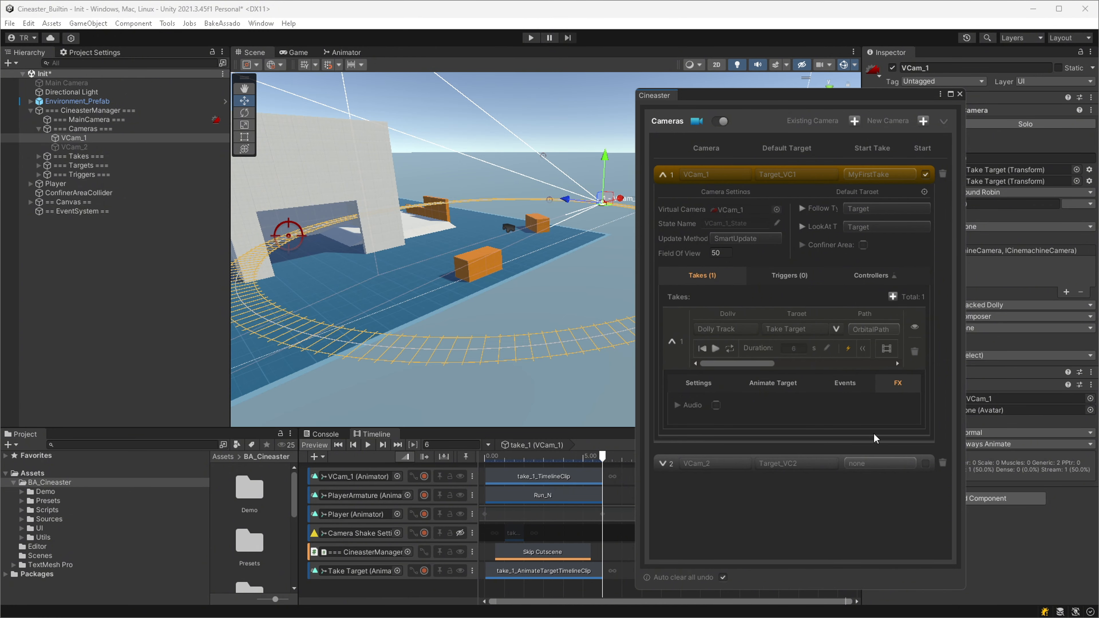
Expand VCam_2's takes and move Take 2's Dolly Track down to the ground-floor passage of the white building.
{"action": "left_click", "coordinate": [663, 174]}
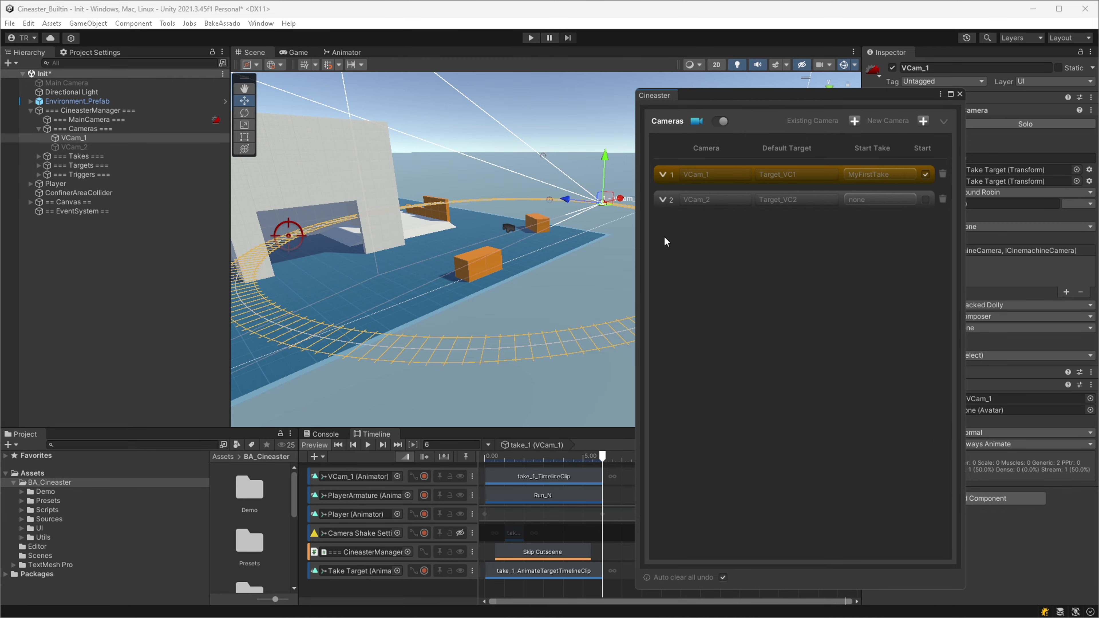
{"action": "left_click", "coordinate": [663, 200]}
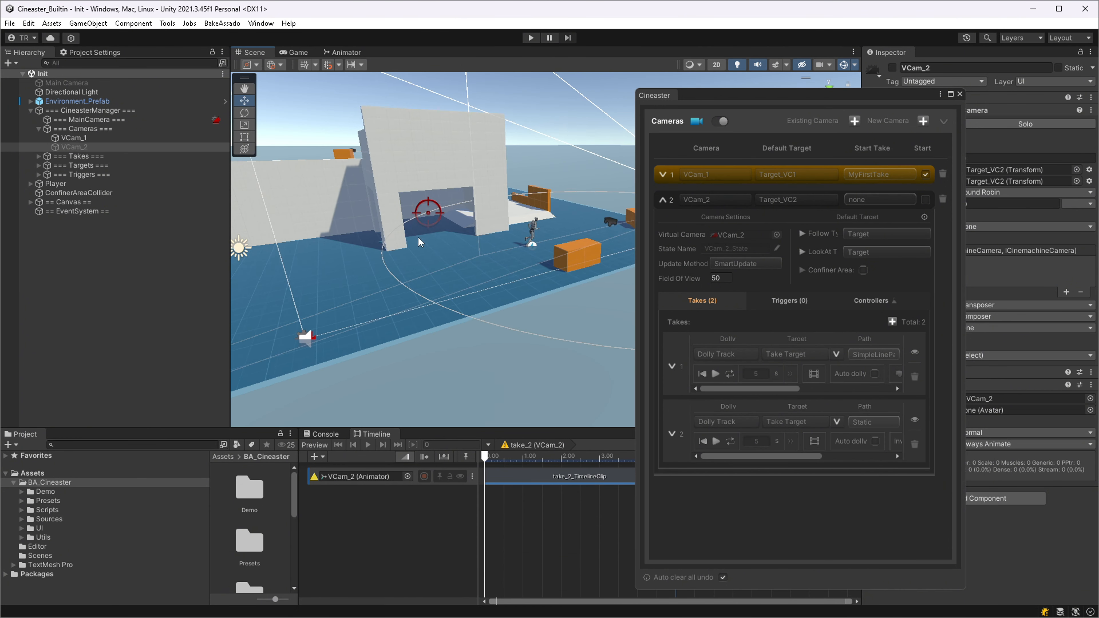
{"action": "left_click_drag", "start_coordinate": [418, 236], "coordinate": [509, 281], "text": "alt"}
{"action": "scroll", "coordinate": [515, 290], "scroll_direction": "up", "scroll_amount": 3}
{"action": "scroll", "coordinate": [527, 310], "scroll_direction": "up", "scroll_amount": 1}
{"action": "left_click_drag", "start_coordinate": [794, 94], "coordinate": [898, 138]}
{"action": "left_click_drag", "start_coordinate": [667, 173], "coordinate": [486, 226], "text": "alt"}
{"action": "scroll", "coordinate": [487, 223], "scroll_direction": "down", "scroll_amount": 3}
{"action": "left_click", "coordinate": [491, 120]}
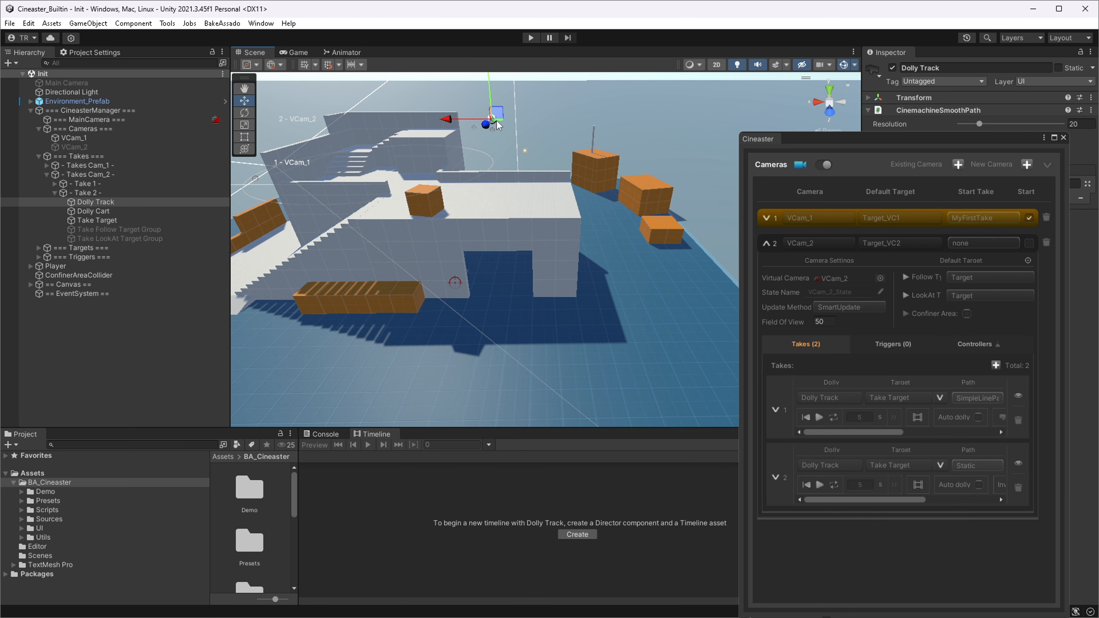
{"action": "left_click_drag", "start_coordinate": [494, 116], "coordinate": [490, 287]}
Move Take 2's Take Target down into the passage opening of the white building.
{"action": "left_click", "coordinate": [886, 468]}
{"action": "right_click_drag", "start_coordinate": [577, 272], "coordinate": [513, 184], "text": "alt"}
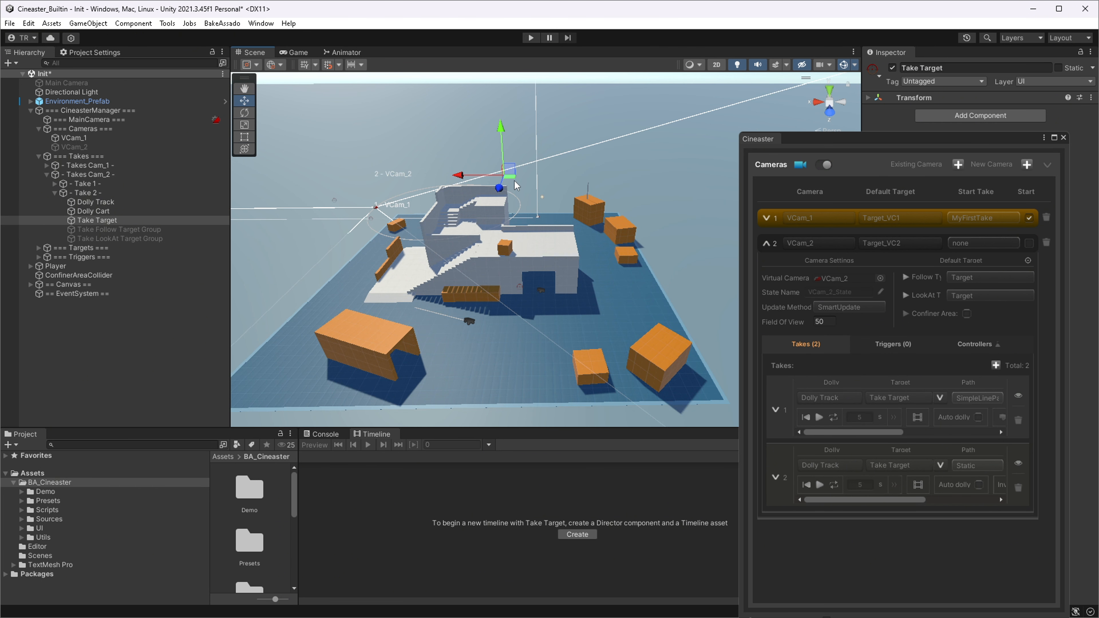
{"action": "left_click_drag", "start_coordinate": [513, 184], "coordinate": [544, 277]}
{"action": "right_click_drag", "start_coordinate": [544, 279], "coordinate": [573, 338], "text": "alt"}
Change Take 2's path to a simple line and adjust the dolly path's placement in front of the passage.
{"action": "left_click", "coordinate": [966, 468]}
{"action": "left_click", "coordinate": [985, 491]}
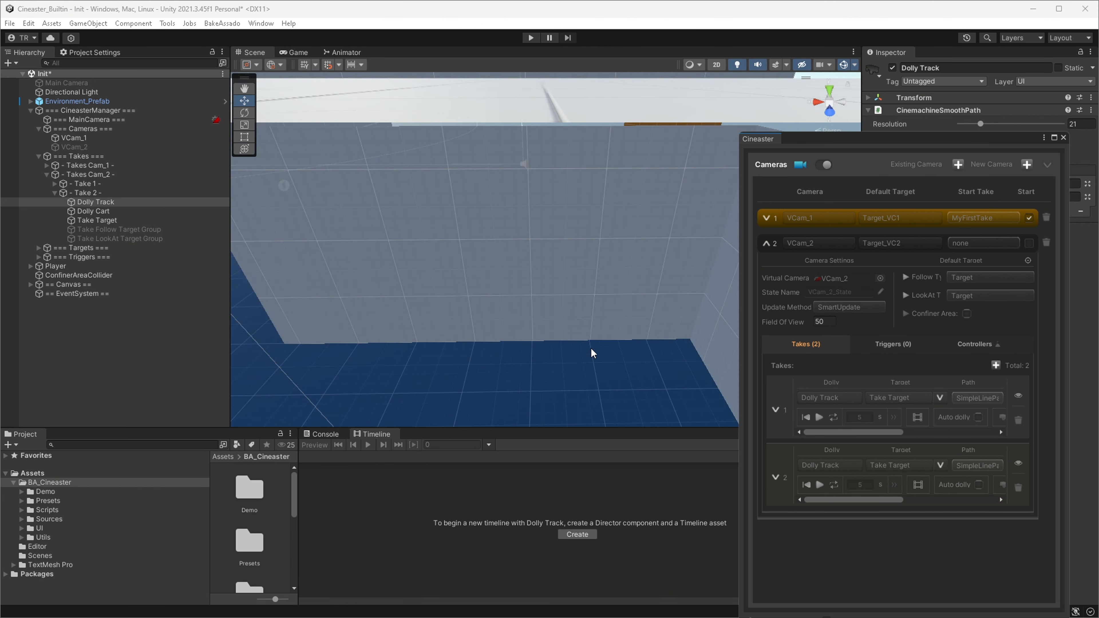
{"action": "scroll", "coordinate": [606, 329], "scroll_direction": "down", "scroll_amount": 10}
{"action": "scroll", "coordinate": [606, 294], "scroll_direction": "up", "scroll_amount": 8}
{"action": "left_click_drag", "start_coordinate": [569, 279], "coordinate": [649, 277], "text": "alt"}
{"action": "left_click_drag", "start_coordinate": [544, 203], "coordinate": [535, 251]}
{"action": "left_click_drag", "start_coordinate": [562, 299], "coordinate": [562, 242]}
{"action": "mouse_move", "coordinate": [563, 245]}
{"action": "left_mouse_down", "text": "alt"}
{"action": "mouse_move", "coordinate": [595, 279]}
{"action": "mouse_move", "coordinate": [518, 265]}
{"action": "mouse_move", "coordinate": [479, 229]}
{"action": "mouse_move", "coordinate": [558, 266]}
{"action": "left_mouse_up", "text": "alt"}
{"action": "left_click", "coordinate": [481, 289]}
Make VCam_2 the start camera and preview Take 2 in the Game view.
{"action": "left_click", "coordinate": [819, 485]}
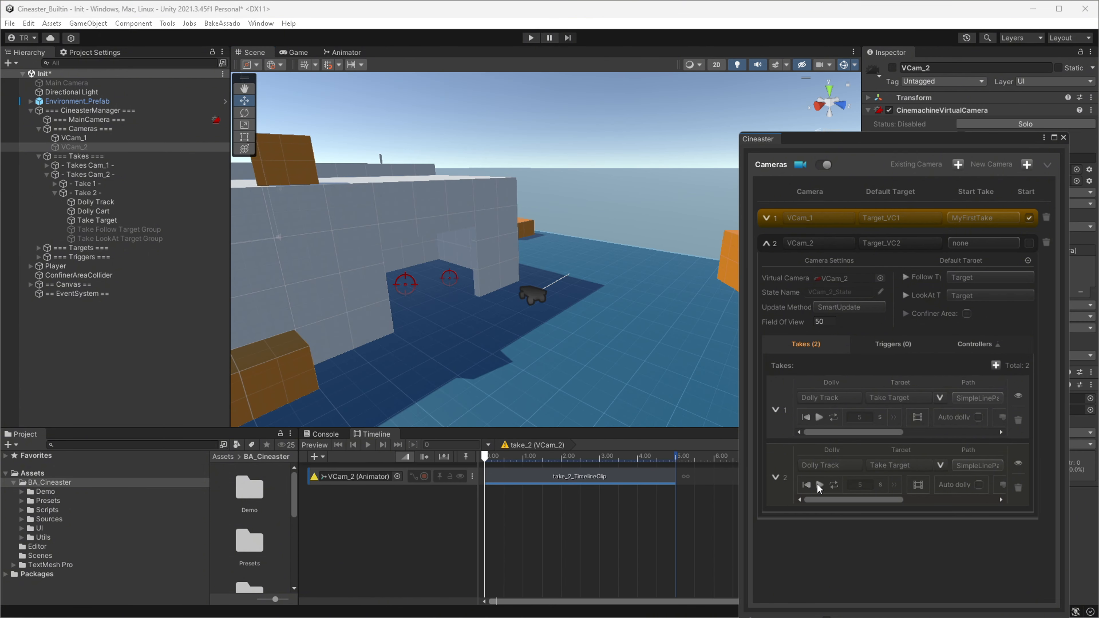
{"action": "left_click", "coordinate": [1030, 244]}
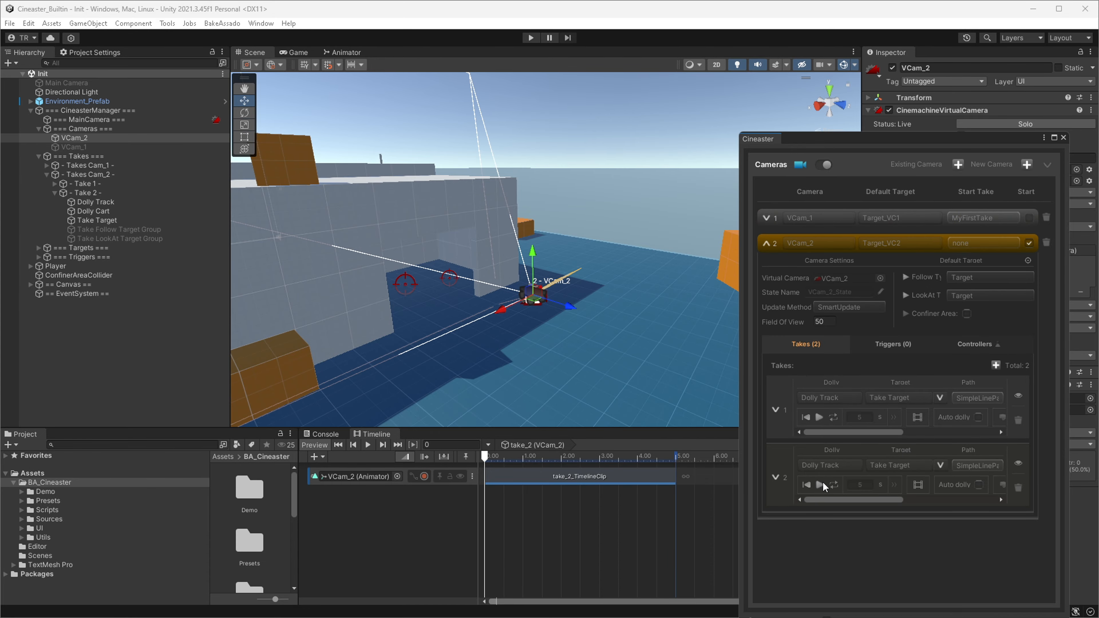
{"action": "left_click", "coordinate": [817, 485]}
{"action": "left_click", "coordinate": [291, 52]}
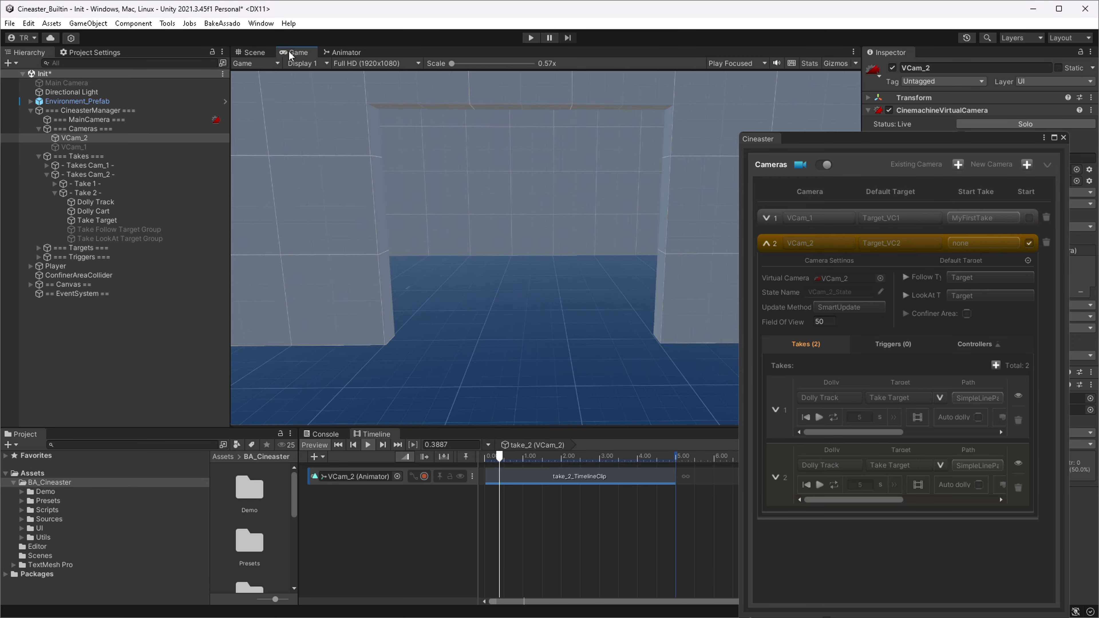
Save the scene, enable Audio in Take 2's FX settings, and add an audio preset.
{"action": "left_click", "coordinate": [775, 477]}
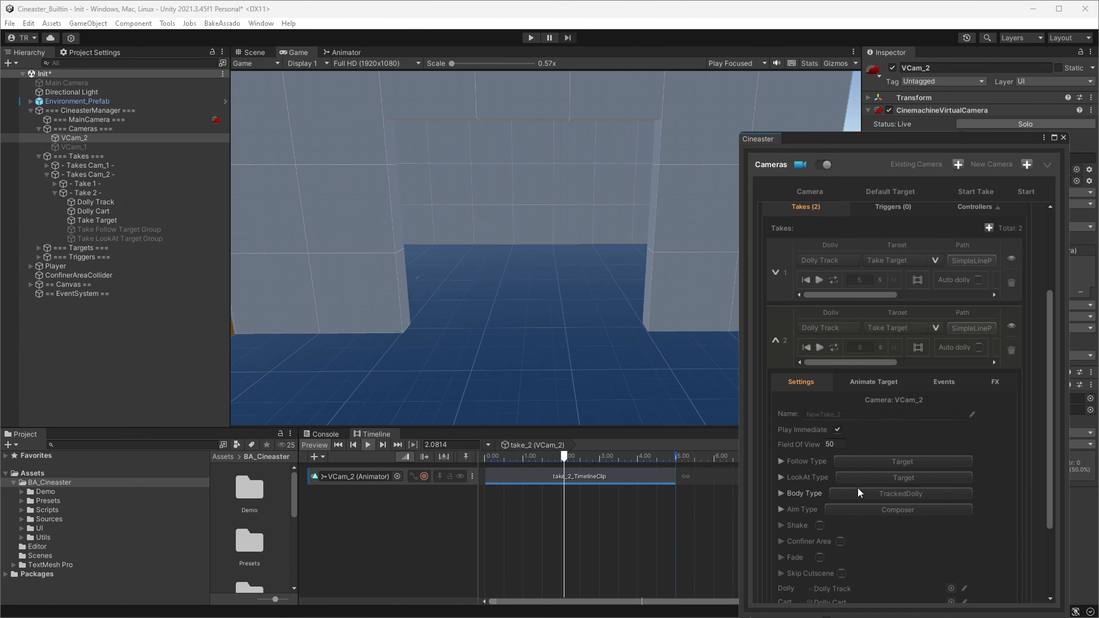
{"action": "left_click", "coordinate": [1001, 382]}
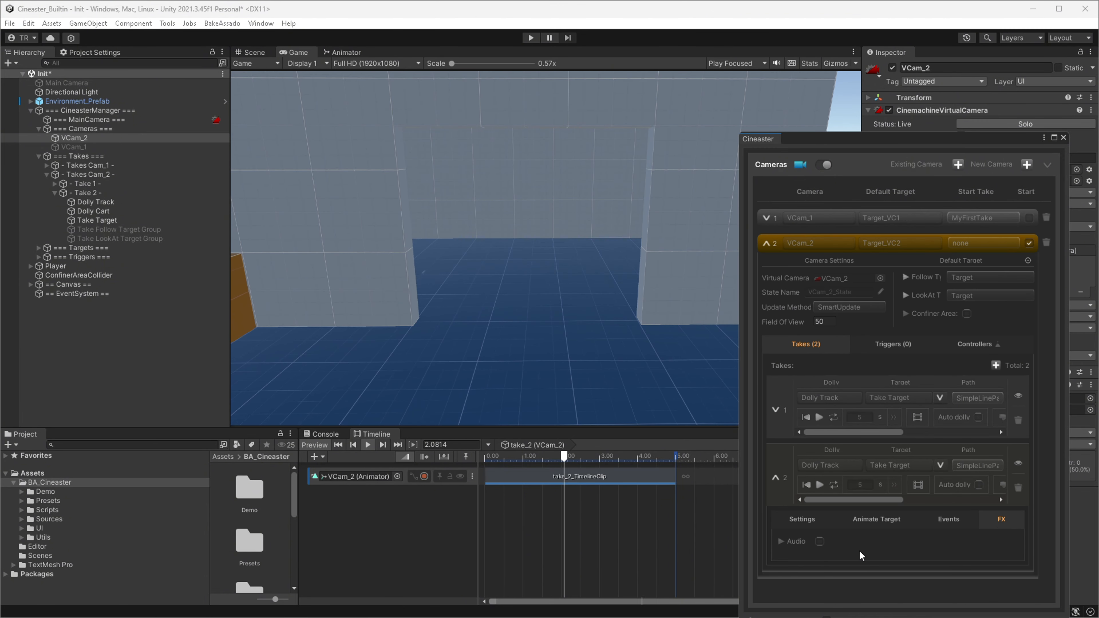
{"action": "key", "text": "ctrl+s"}
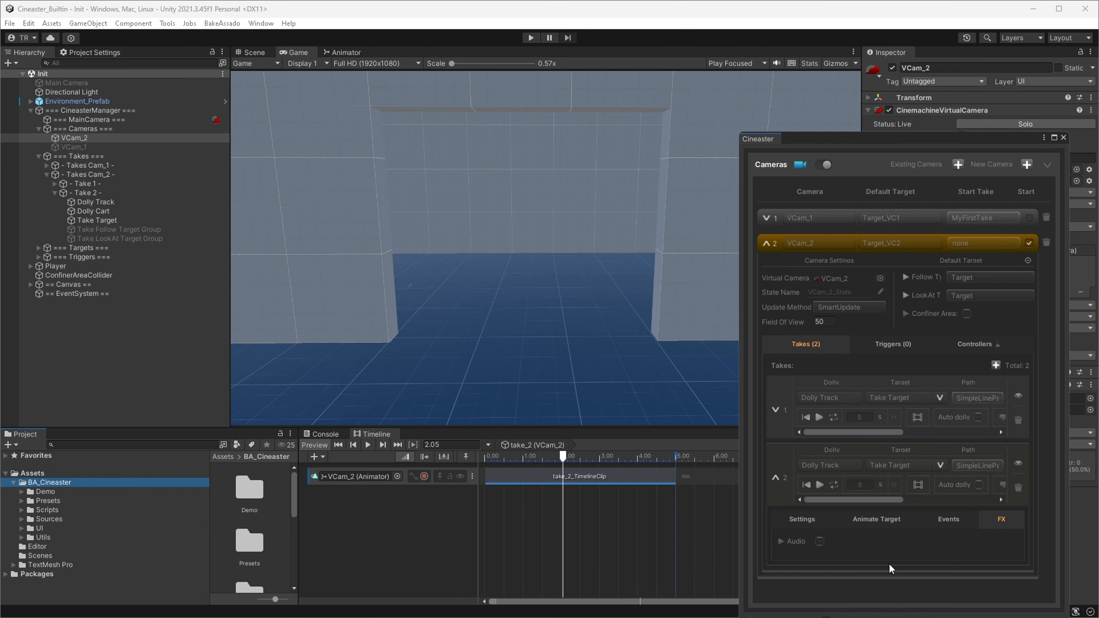
{"action": "left_click", "coordinate": [820, 541]}
{"action": "scroll", "coordinate": [837, 567], "scroll_direction": "down", "scroll_amount": 1}
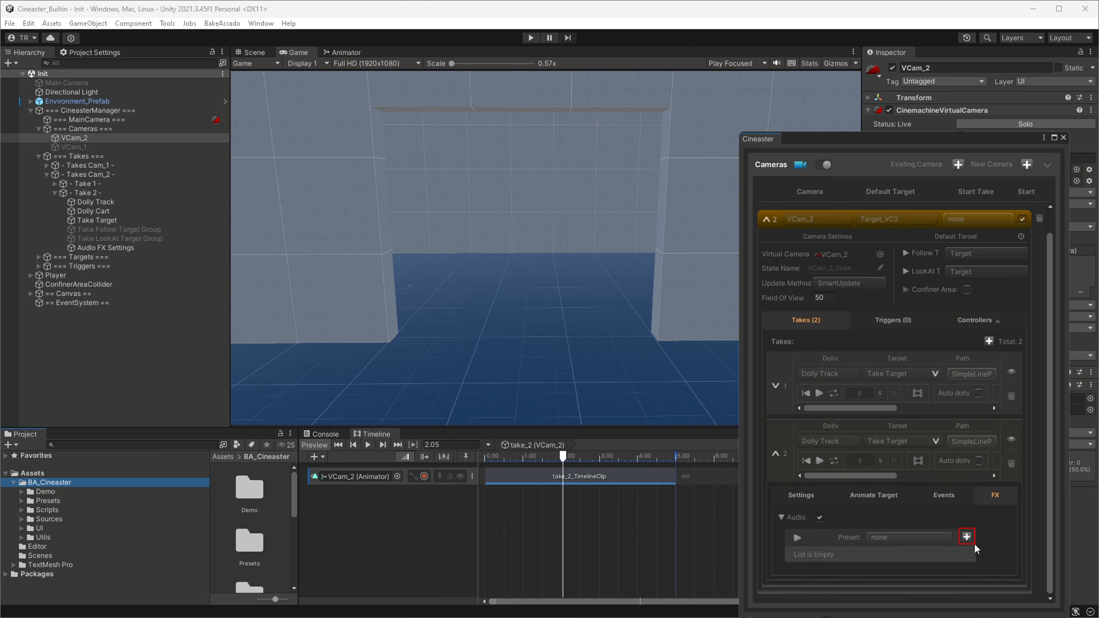
{"action": "left_click", "coordinate": [967, 537]}
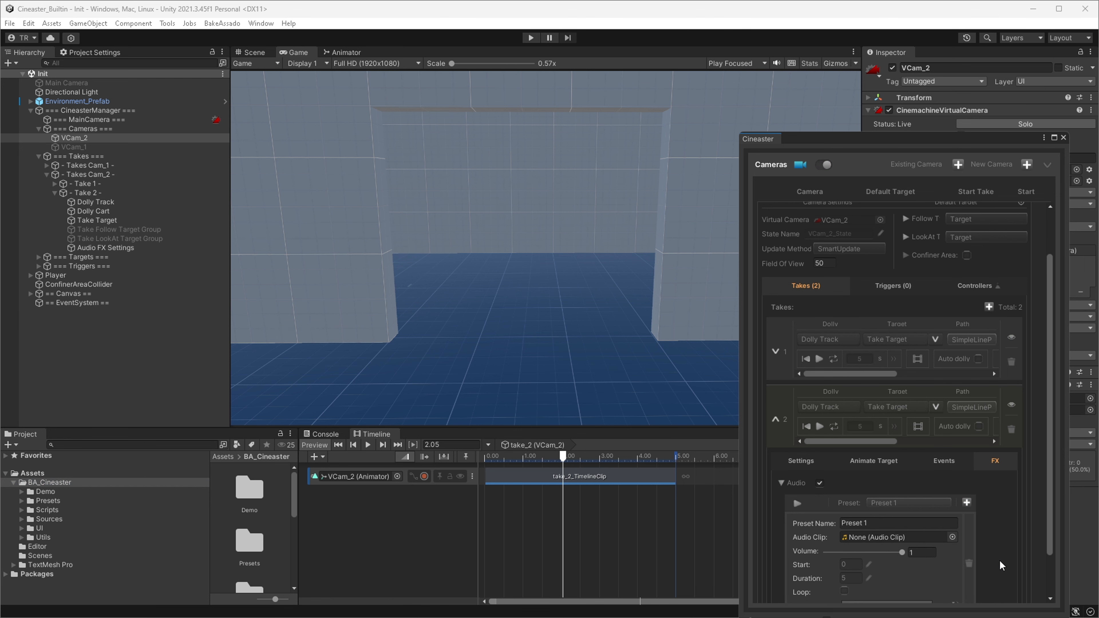
Assign the BA_Cineaster_Sounds_Env_Entrance audio clip to Preset 1 and reload Take 2 in the timeline.
{"action": "scroll", "coordinate": [999, 560], "scroll_direction": "down", "scroll_amount": 4}
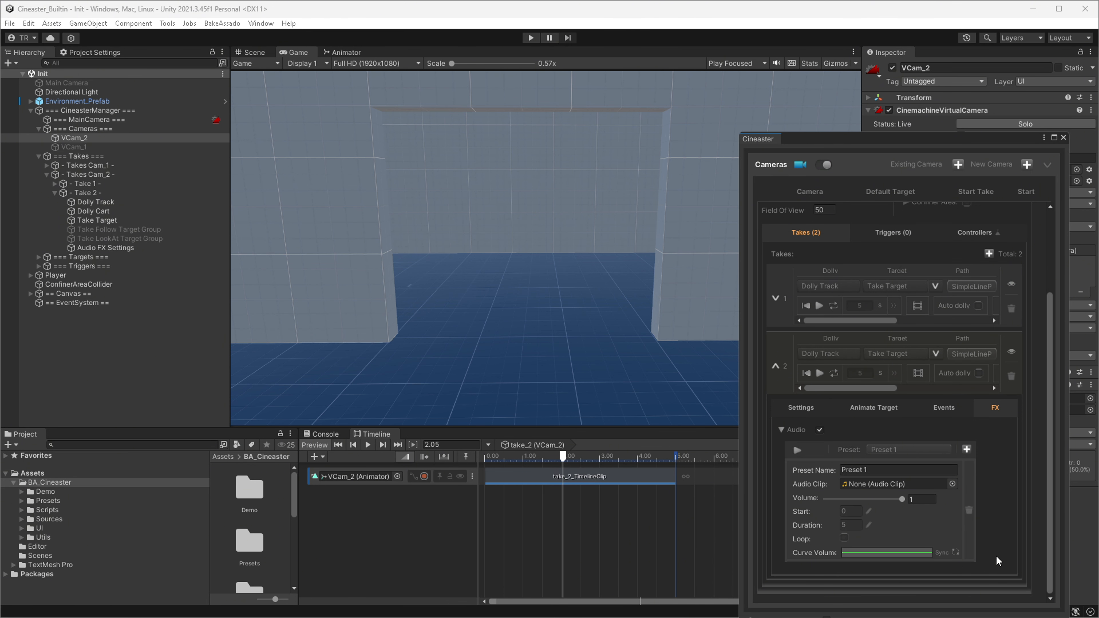
{"action": "left_click", "coordinate": [954, 484]}
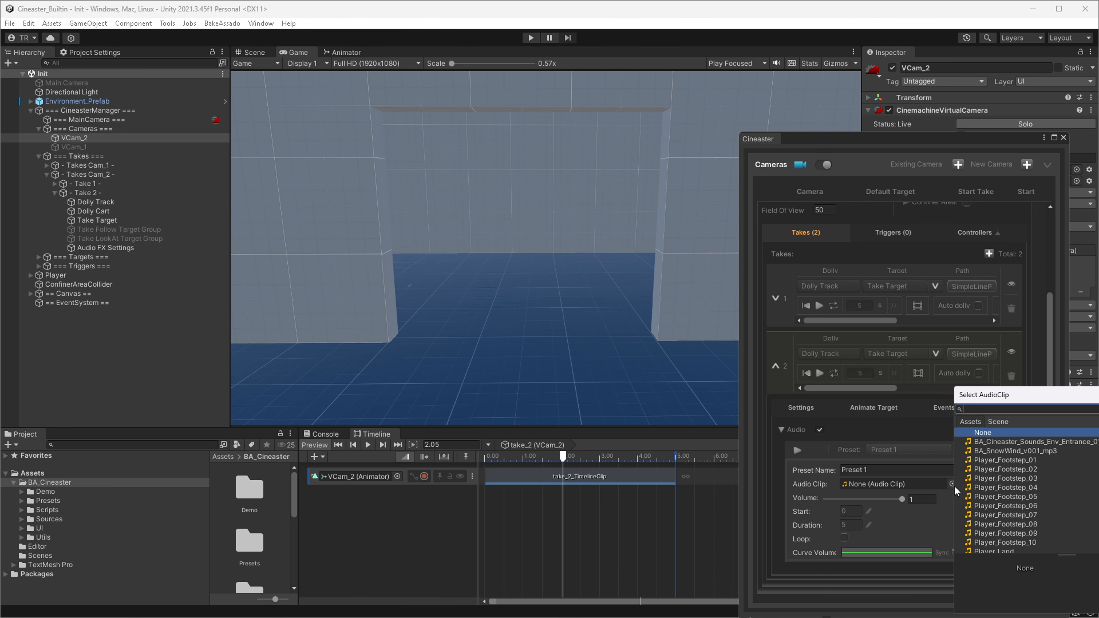
{"action": "left_click", "coordinate": [1076, 446]}
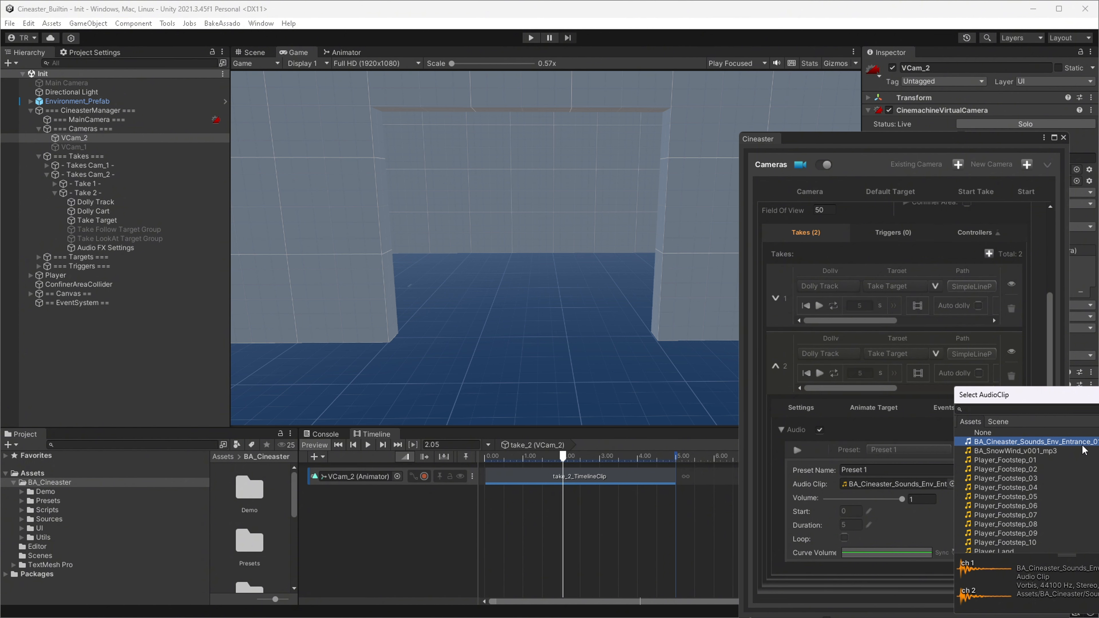
{"action": "double_click", "coordinate": [1082, 446]}
{"action": "left_click", "coordinate": [875, 489]}
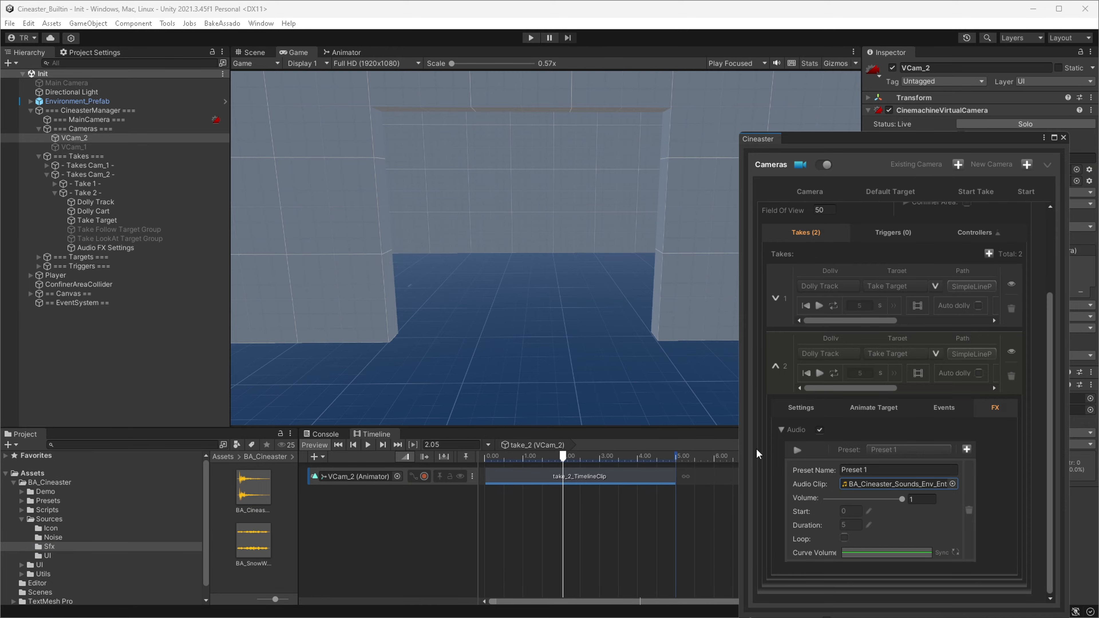
{"action": "left_click", "coordinate": [806, 306]}
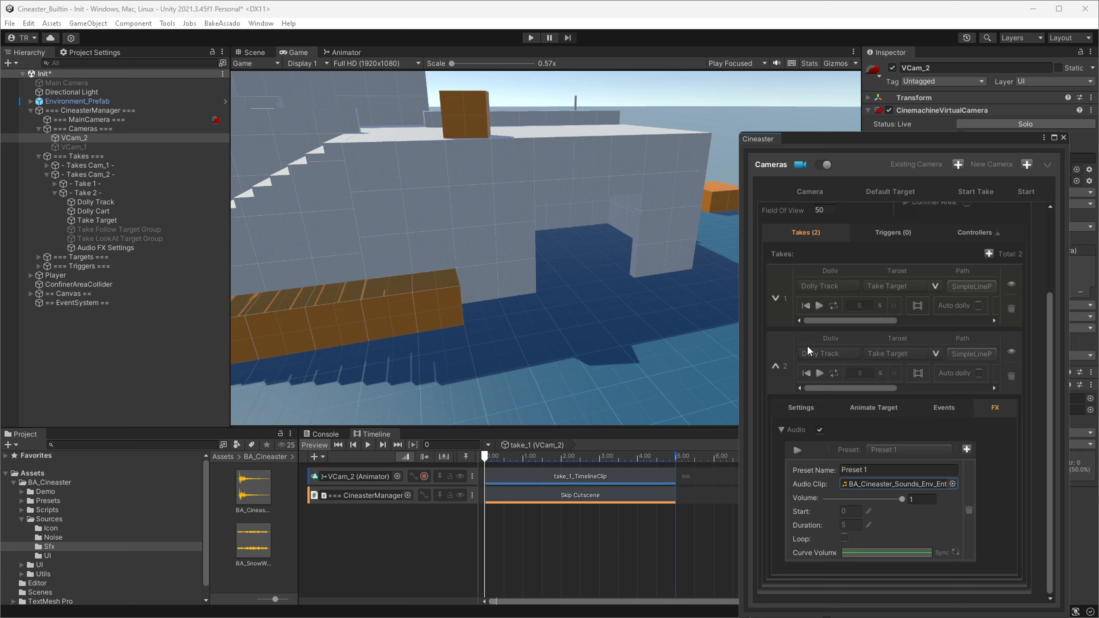
{"action": "left_click", "coordinate": [807, 373]}
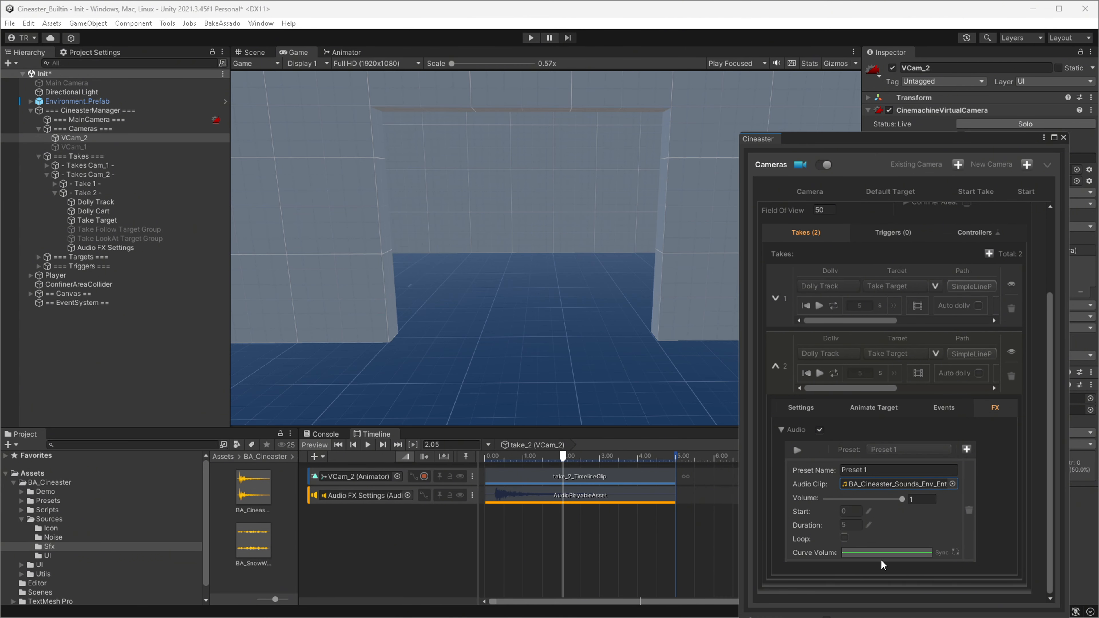
Set Preset 1's volume curve to the descending curve shape.
{"action": "left_click", "coordinate": [897, 556]}
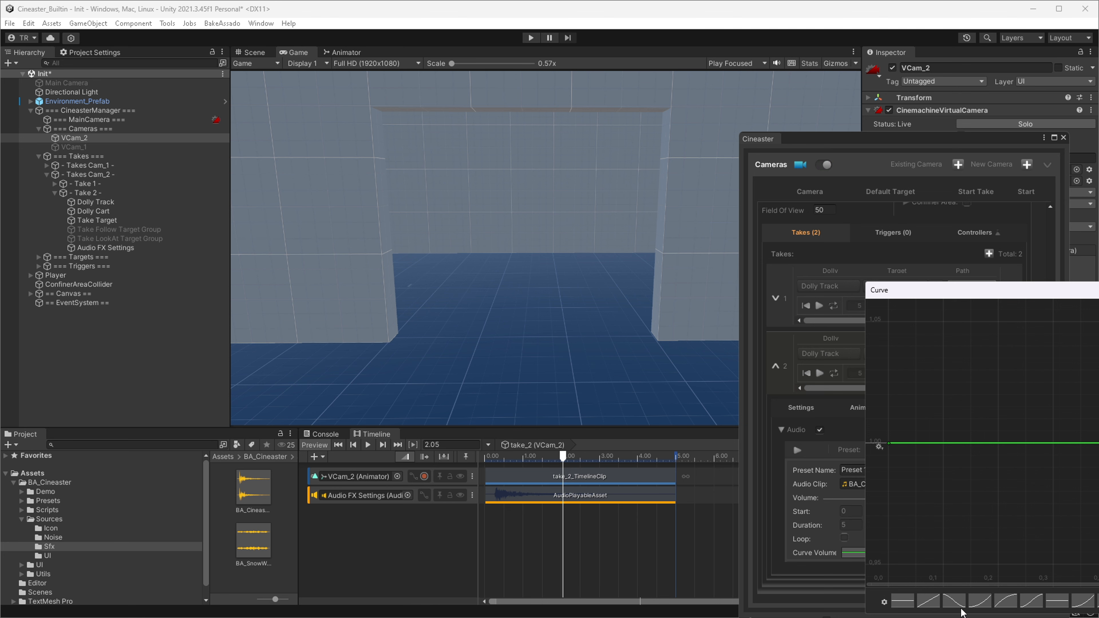
{"action": "left_click", "coordinate": [952, 603]}
{"action": "left_click", "coordinate": [815, 562]}
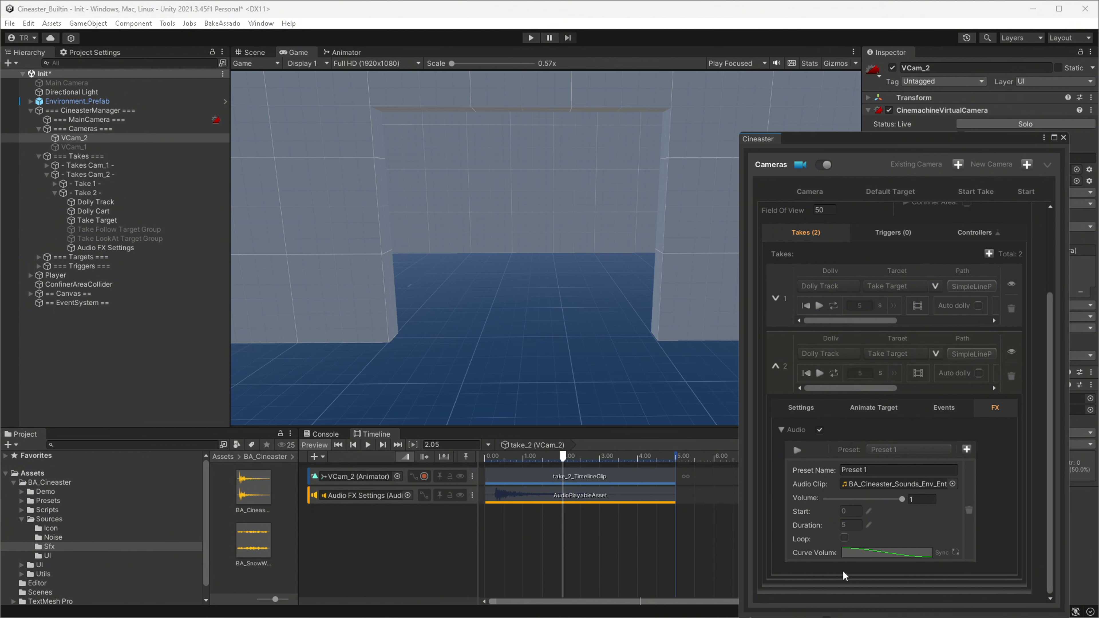
Enable Fade in Take 2's settings and turn on its Fade Out option.
{"action": "left_click", "coordinate": [808, 409]}
{"action": "scroll", "coordinate": [787, 454], "scroll_direction": "down", "scroll_amount": 5}
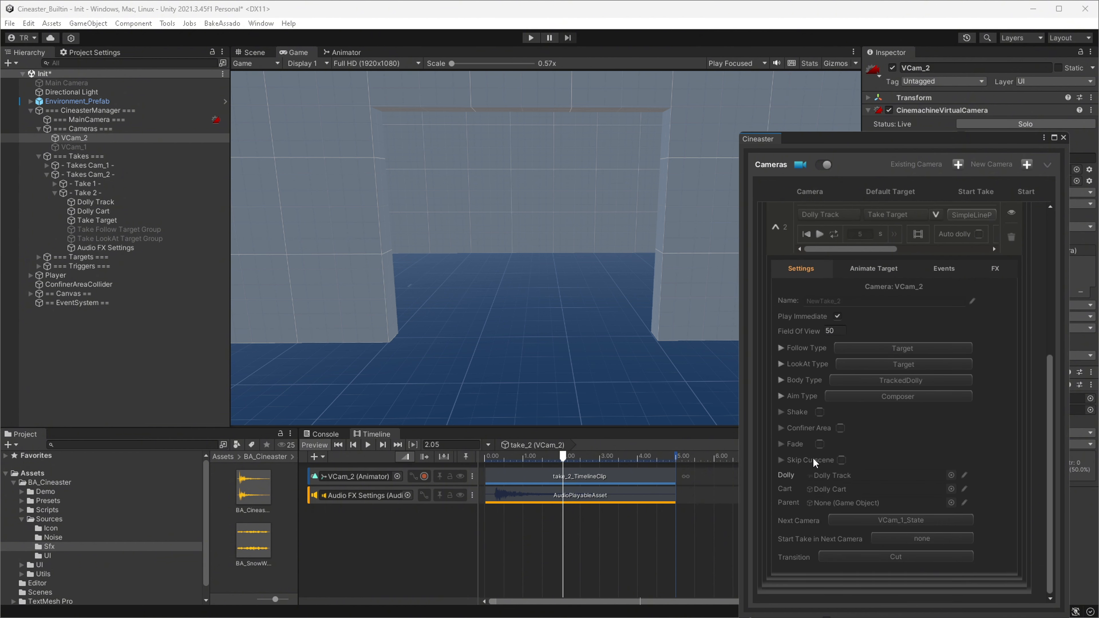
{"action": "left_click", "coordinate": [820, 444]}
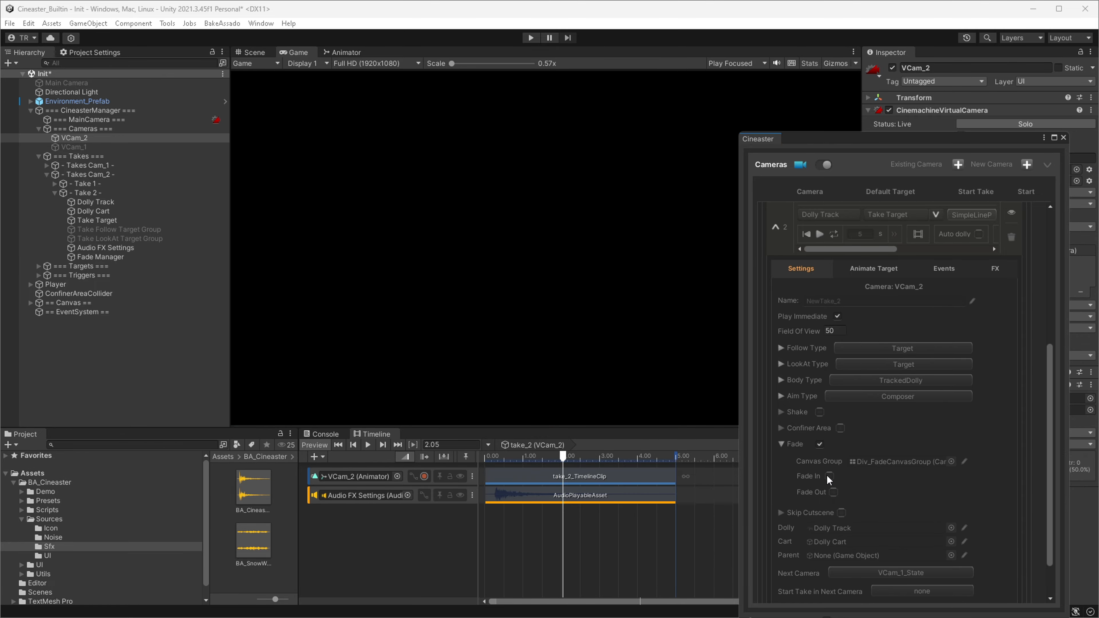
{"action": "left_click", "coordinate": [834, 494]}
Rewind and play Take 2 in a loop to preview it in the Game view, ending with looping switched off.
{"action": "scroll", "coordinate": [782, 452], "scroll_direction": "up", "scroll_amount": 6}
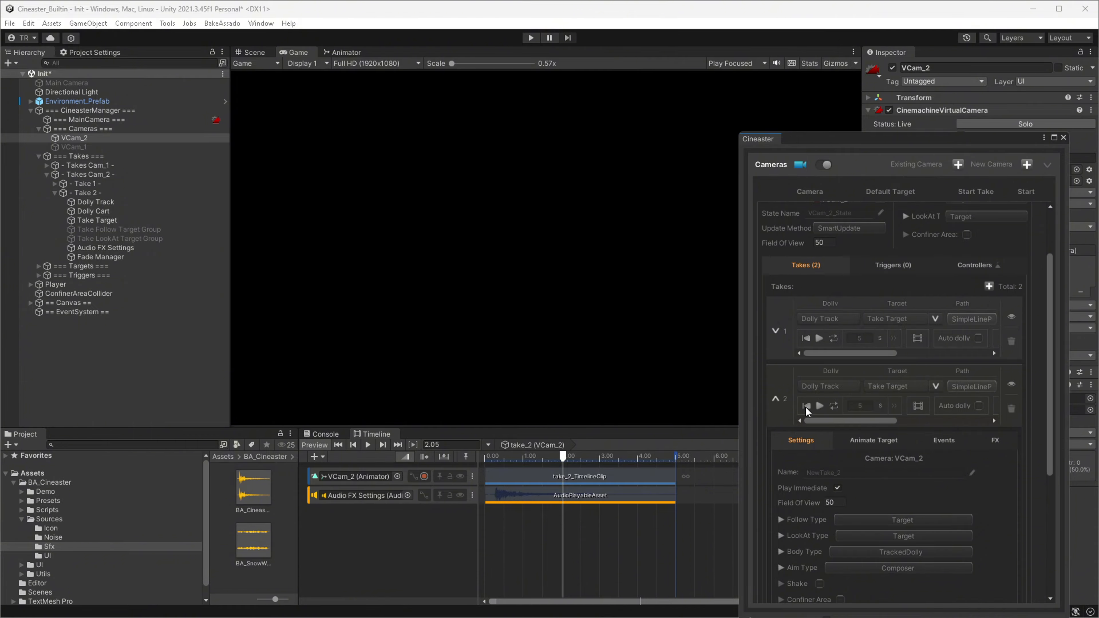
{"action": "left_click", "coordinate": [805, 406]}
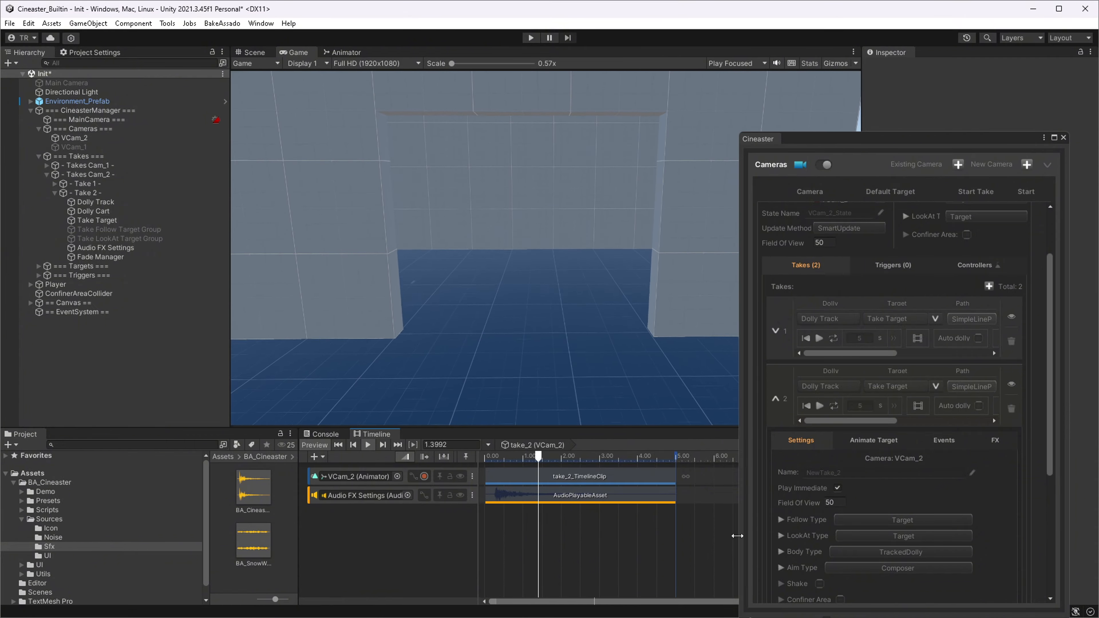
{"action": "left_click", "coordinate": [806, 406]}
{"action": "left_click", "coordinate": [819, 406]}
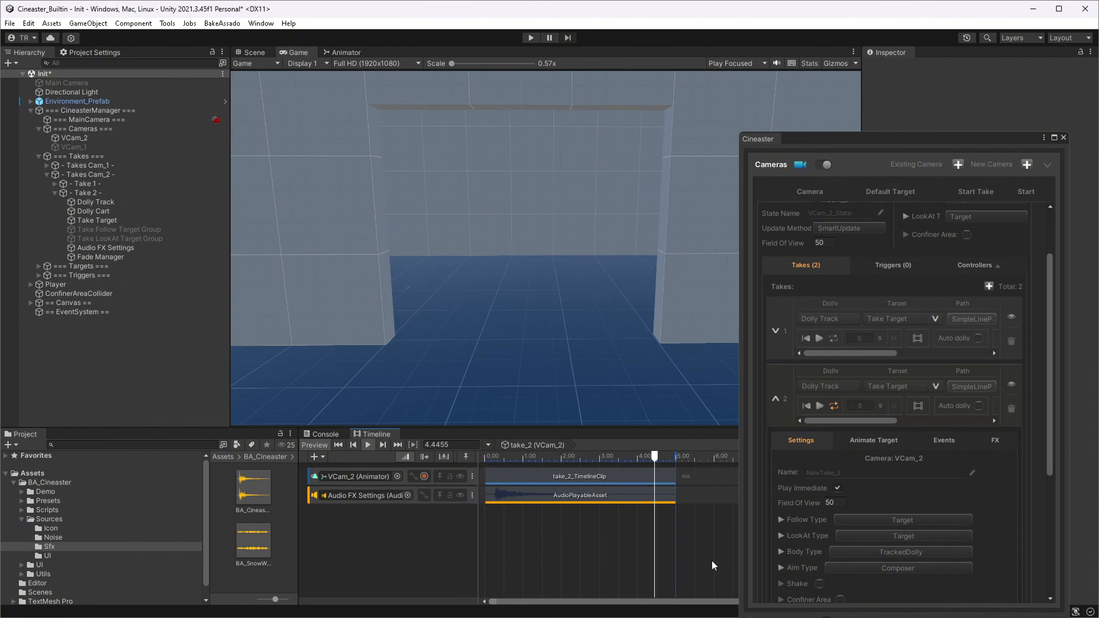
{"action": "left_click", "coordinate": [833, 405]}
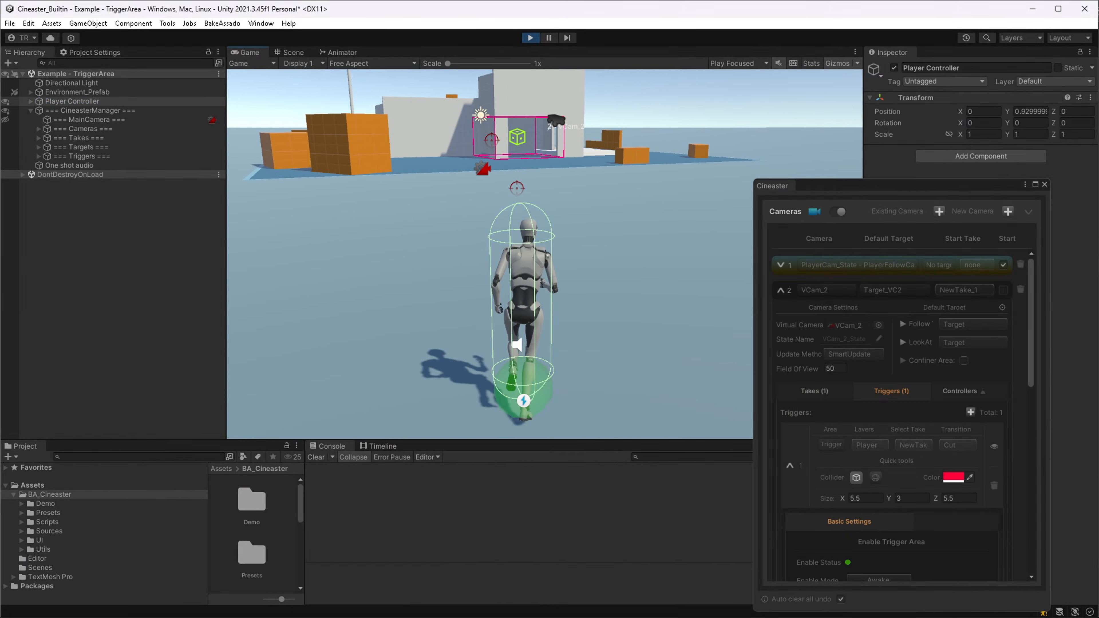
Walk the player into VCam_2's trigger area in the running TriggerArea example and move around inside it.
{"action": "key", "text": "w"}
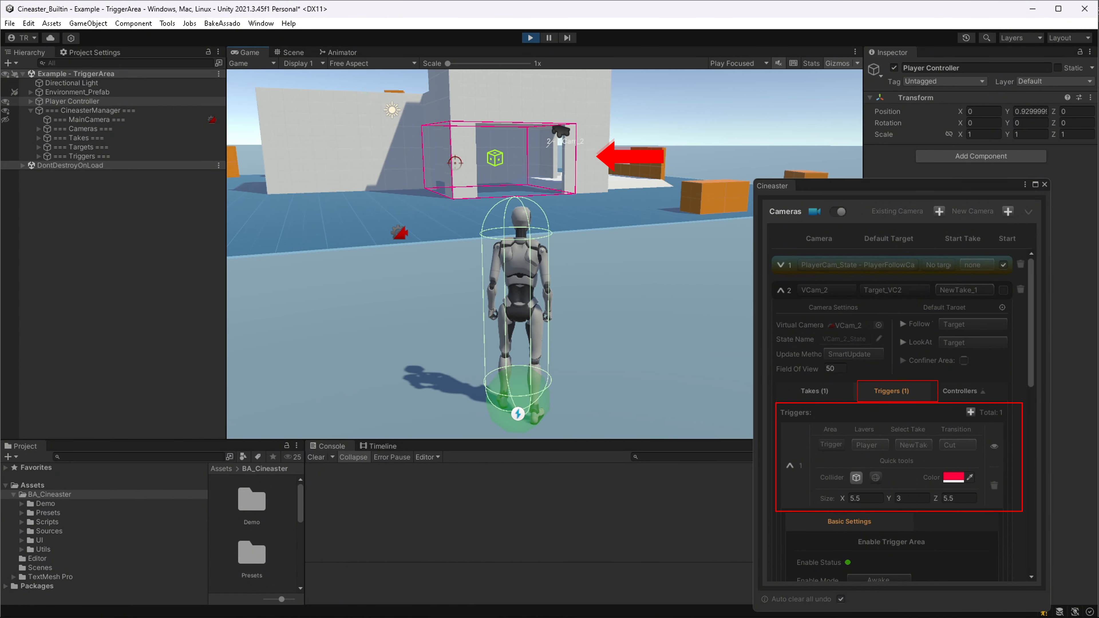
{"action": "key", "text": "w"}
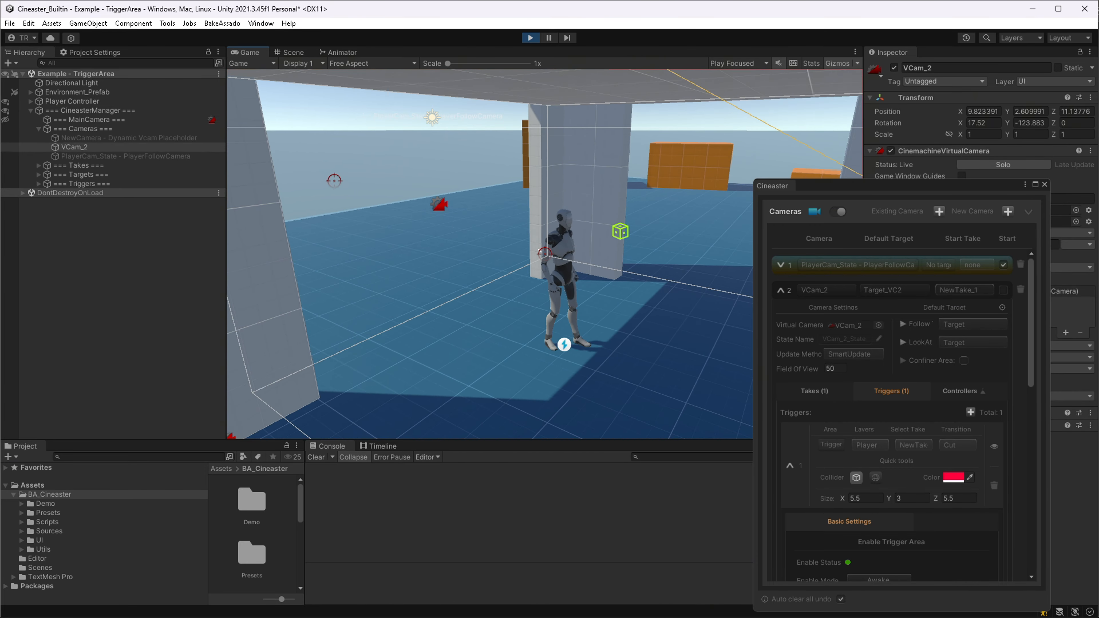
{"action": "key", "text": "a"}
{"action": "key", "text": "d"}
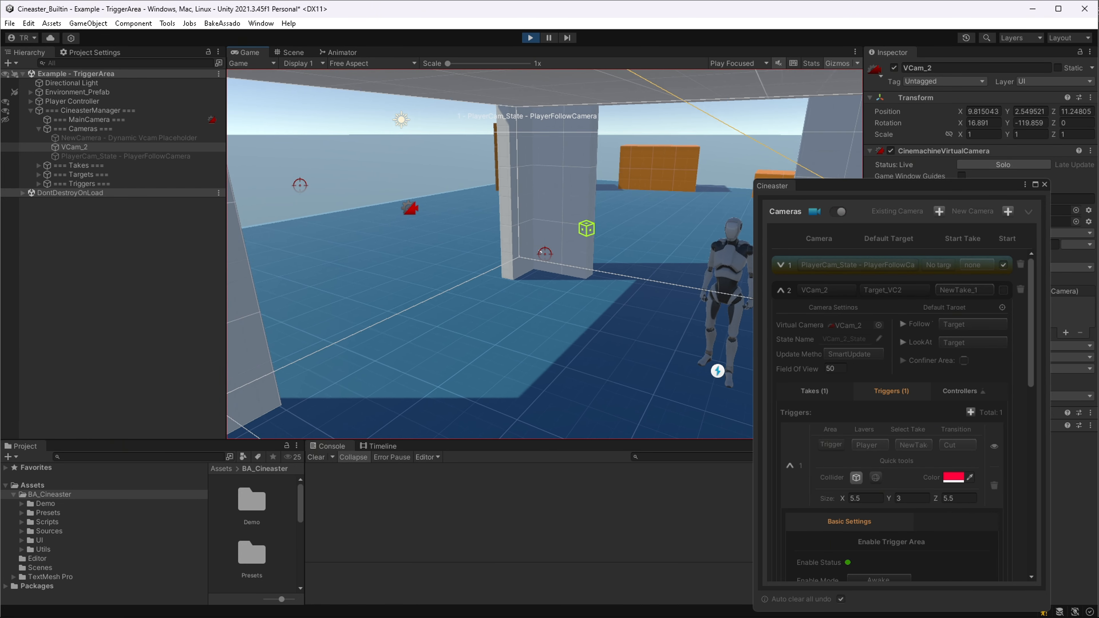
Examine the layer choices and the selectable takes of VCam_2's trigger area.
{"action": "left_click", "coordinate": [869, 445]}
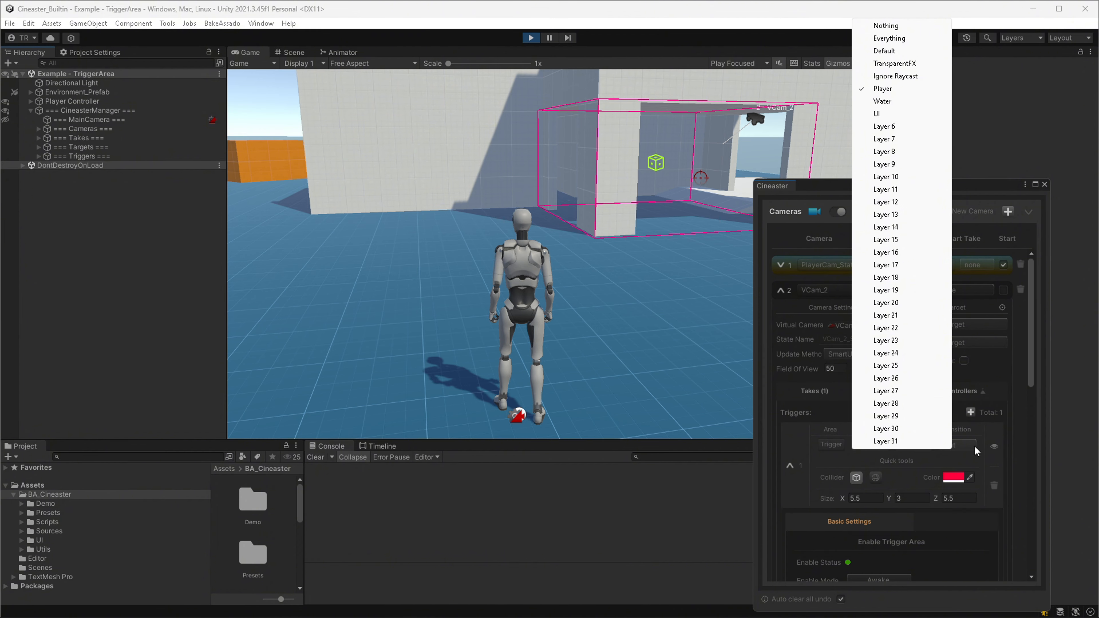
{"action": "left_click", "coordinate": [1002, 467]}
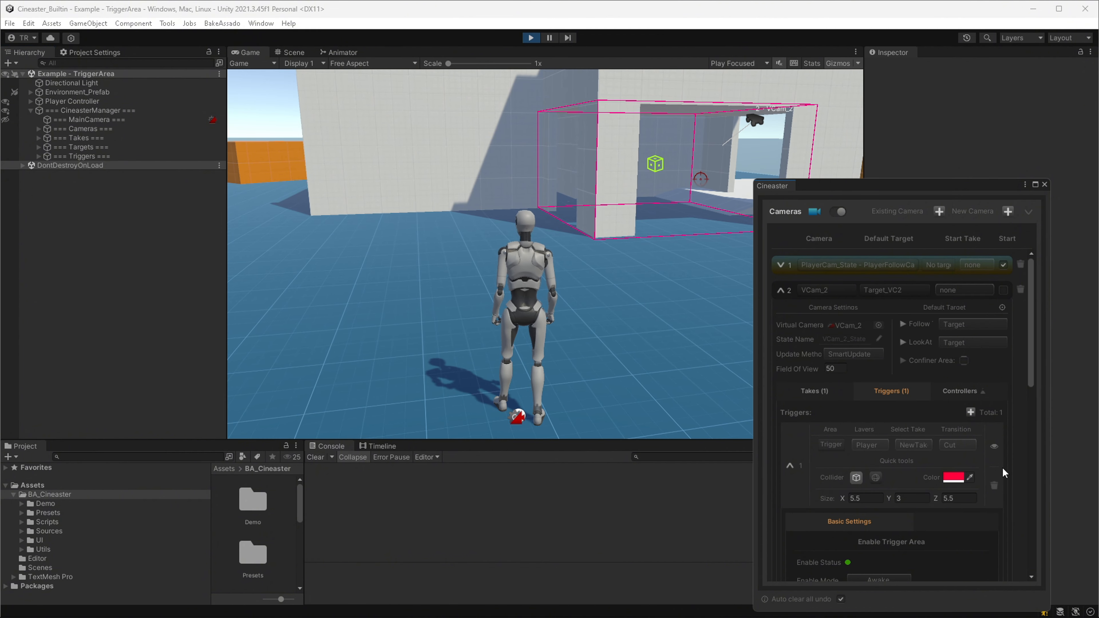
{"action": "left_click", "coordinate": [920, 444]}
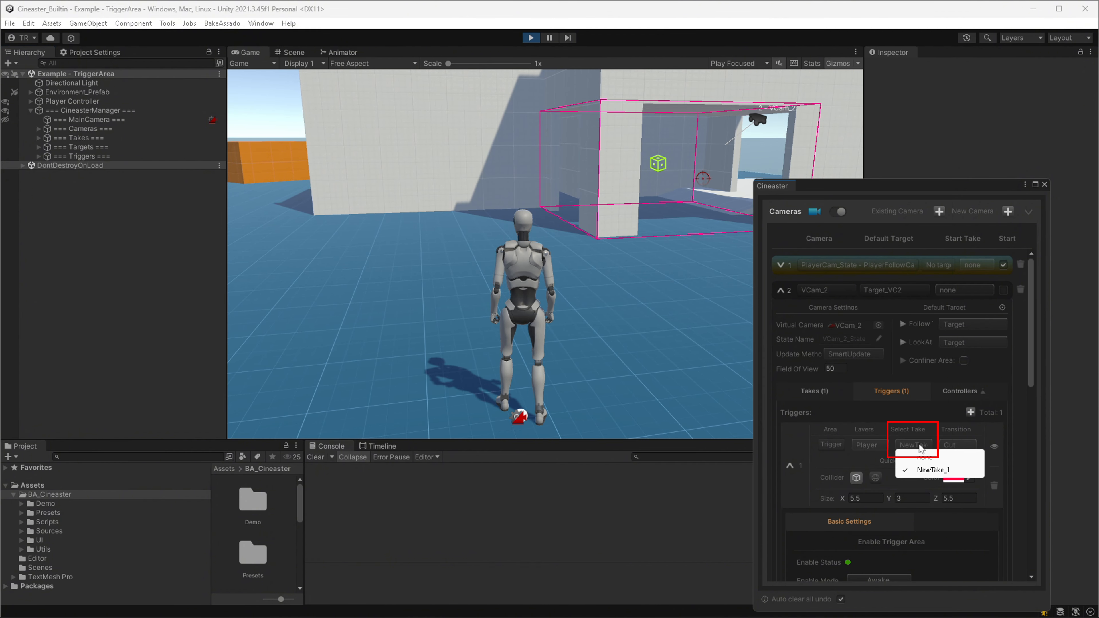
{"action": "left_click", "coordinate": [820, 419]}
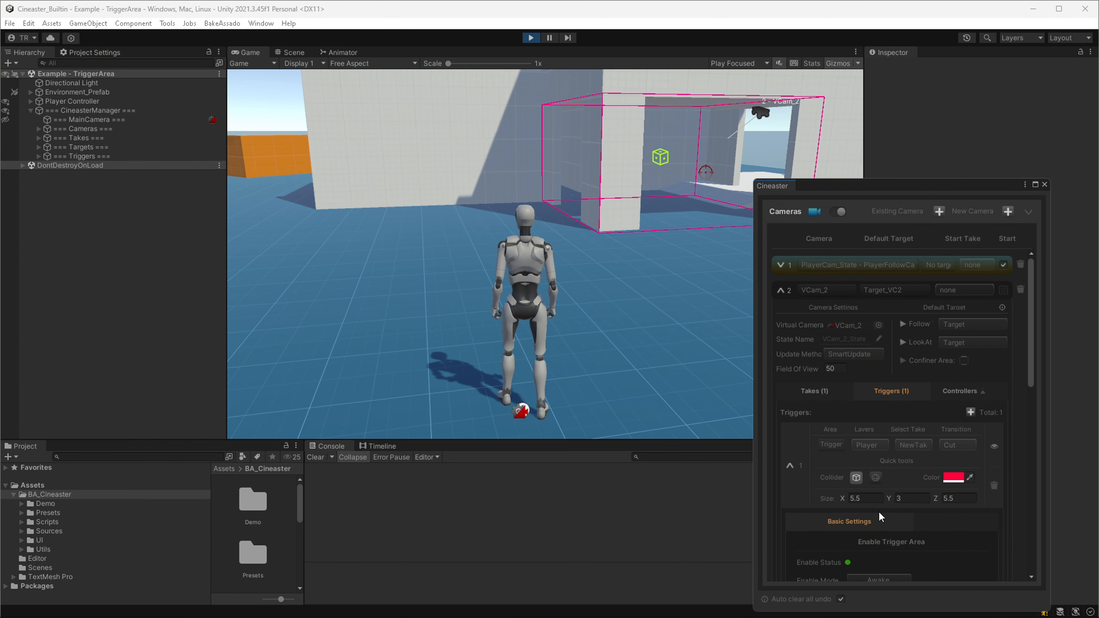
Enlarge the trigger area's collider to X 7.31, Y 4.66 and Z 7.04.
{"action": "left_click_drag", "start_coordinate": [844, 498], "coordinate": [869, 502]}
{"action": "left_click_drag", "start_coordinate": [937, 501], "coordinate": [961, 499]}
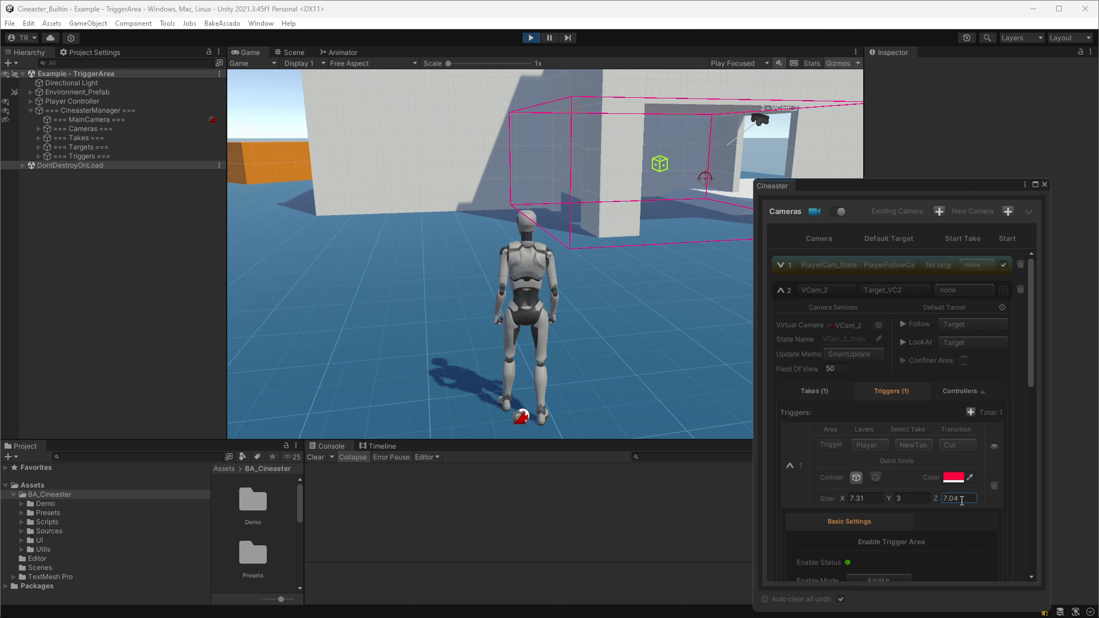
{"action": "left_click_drag", "start_coordinate": [890, 498], "coordinate": [900, 502]}
Set the trigger area's collider size to X 5.5, Y 3 and Z 5.5.
{"action": "left_click", "coordinate": [862, 499]}
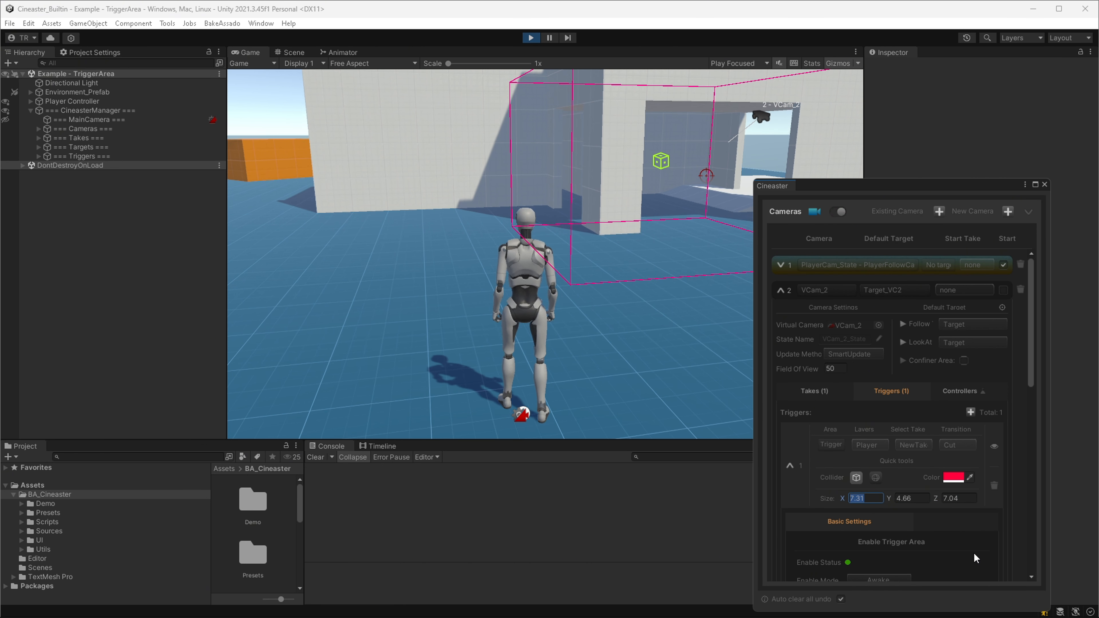
{"action": "type", "text": "5.5"}
{"action": "key", "text": "Tab"}
{"action": "type", "text": "3"}
{"action": "key", "text": "Tab"}
{"action": "type", "text": "5.5"}
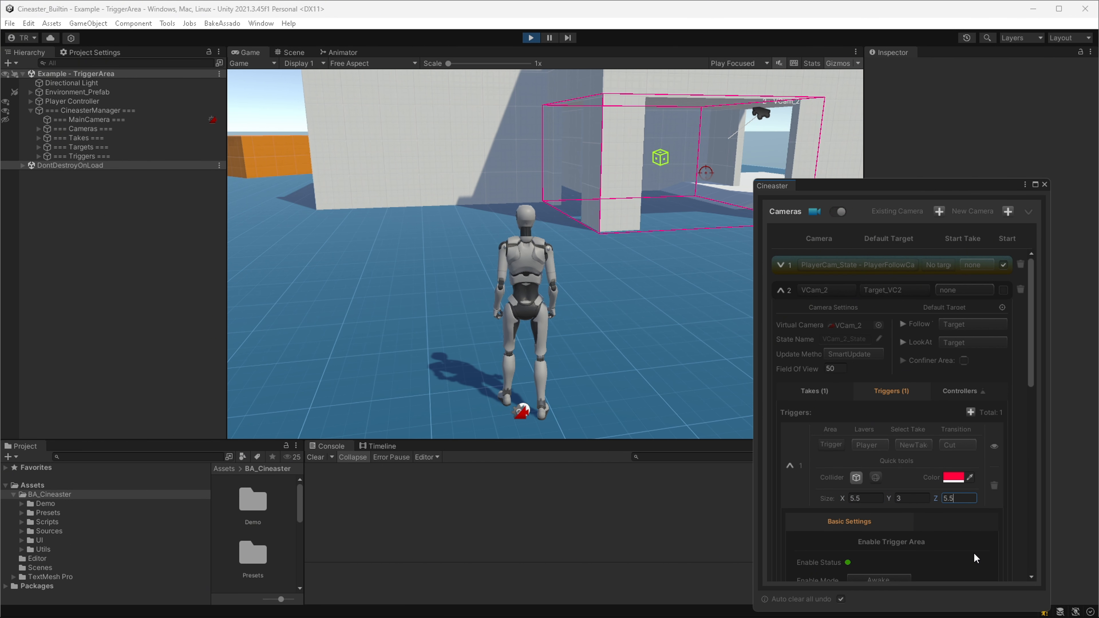
Try resizing Trigger Area 1's box collider in the Scene view by moving its side and top faces outward.
{"action": "left_click", "coordinate": [290, 52]}
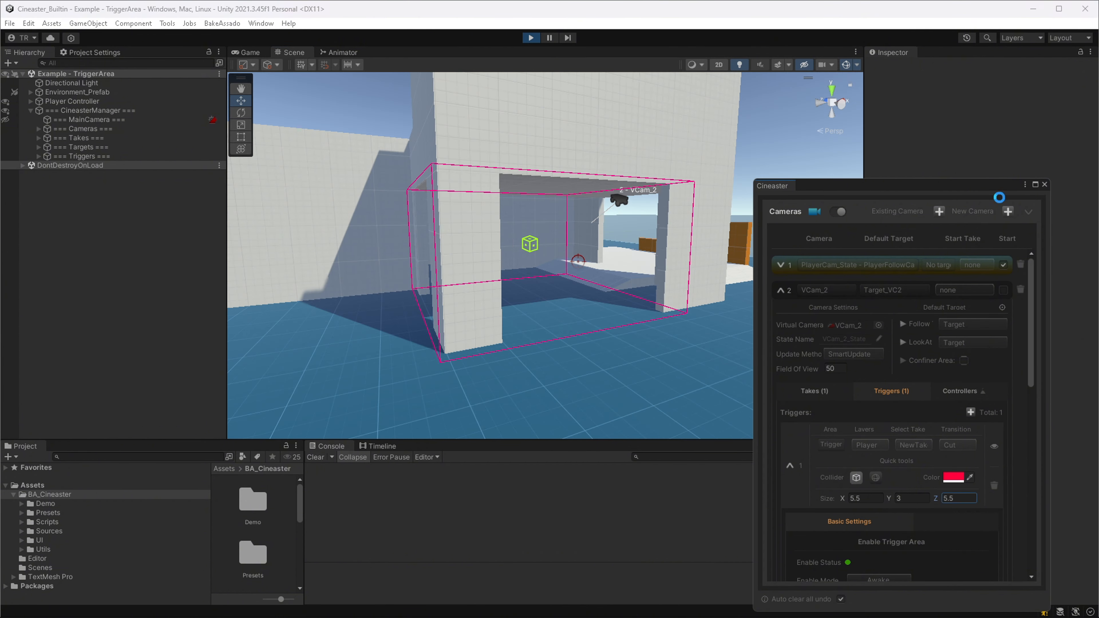
{"action": "left_click", "coordinate": [1045, 184]}
{"action": "left_click", "coordinate": [539, 249]}
{"action": "left_click", "coordinate": [968, 341]}
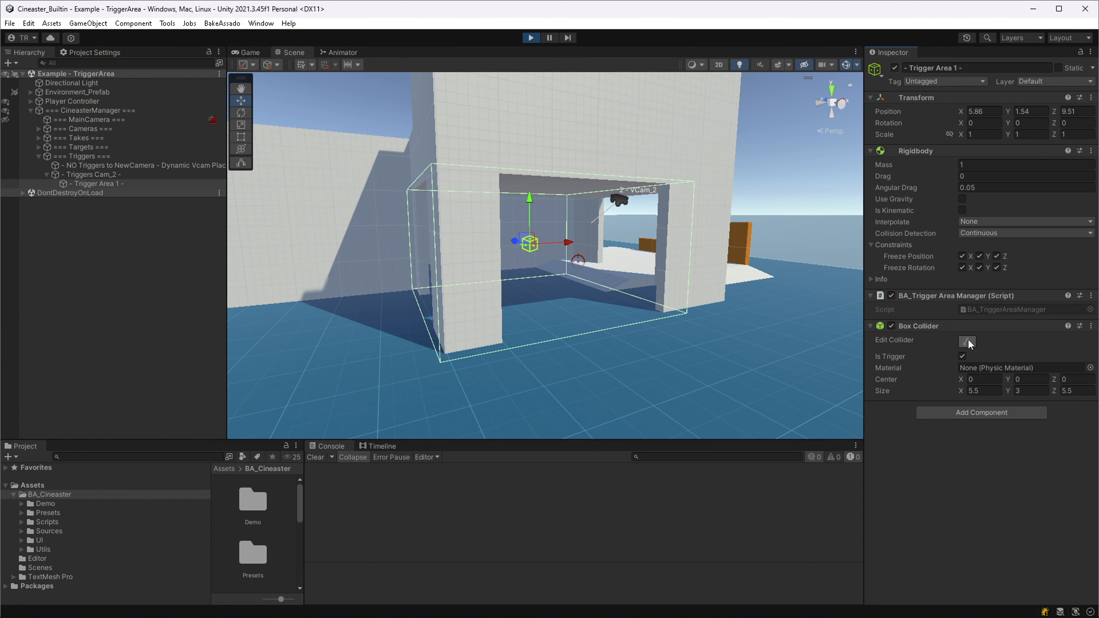
{"action": "left_click_drag", "start_coordinate": [414, 251], "coordinate": [378, 255]}
{"action": "left_click_drag", "start_coordinate": [574, 258], "coordinate": [586, 262]}
{"action": "left_click_drag", "start_coordinate": [521, 185], "coordinate": [519, 167]}
Undo the box collider edits made to Trigger Area 1 in the Scene view.
{"action": "key", "text": "ctrl+z"}
{"action": "key", "text": "ctrl+z"}
{"action": "key", "text": "ctrl+z"}
{"action": "key", "text": "ctrl+z"}
{"action": "key", "text": "ctrl+z"}
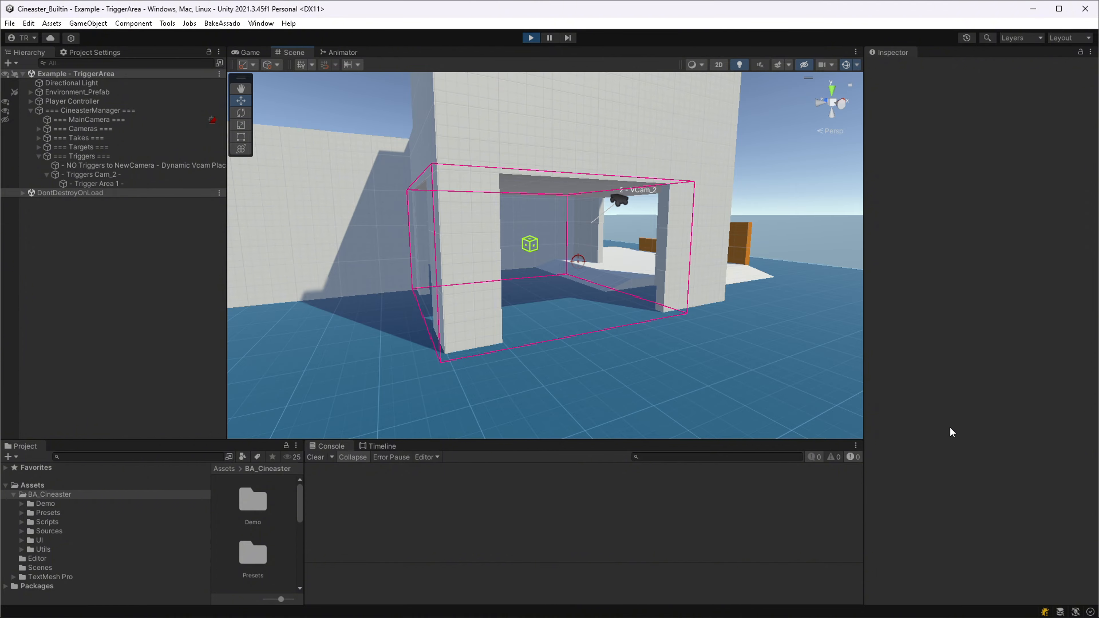
Exit Play mode and set the trigger area's Enable Mode to Awake, checking its enable status in a test run.
{"action": "key", "text": "ctrl+p"}
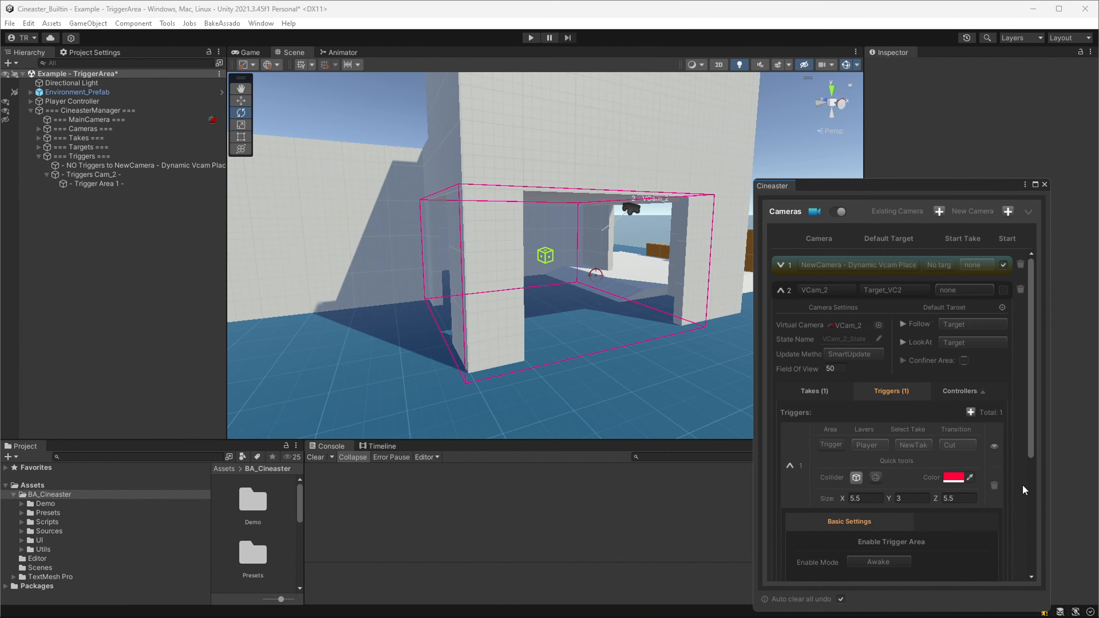
{"action": "left_click_drag", "start_coordinate": [1032, 419], "coordinate": [1040, 533]}
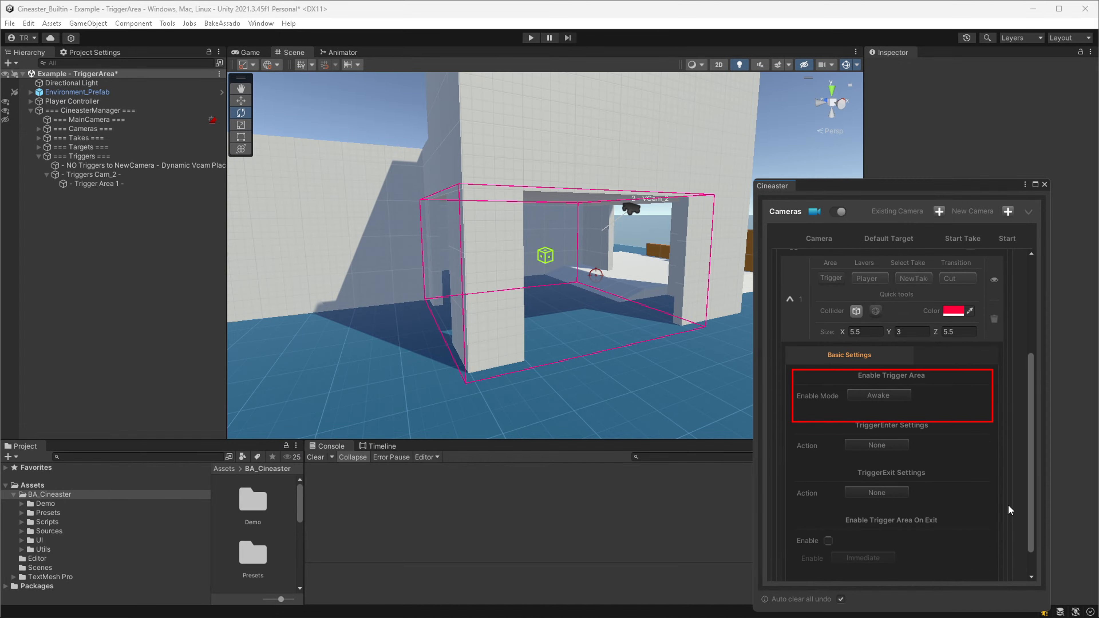
{"action": "left_click", "coordinate": [900, 396]}
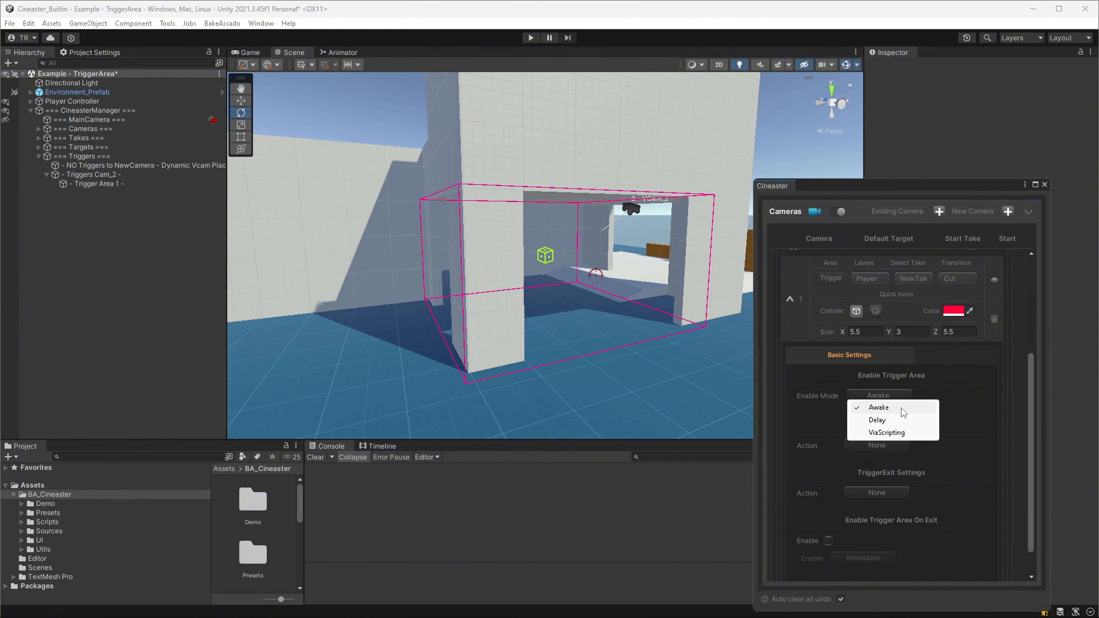
{"action": "left_click", "coordinate": [902, 408]}
{"action": "left_click", "coordinate": [530, 38]}
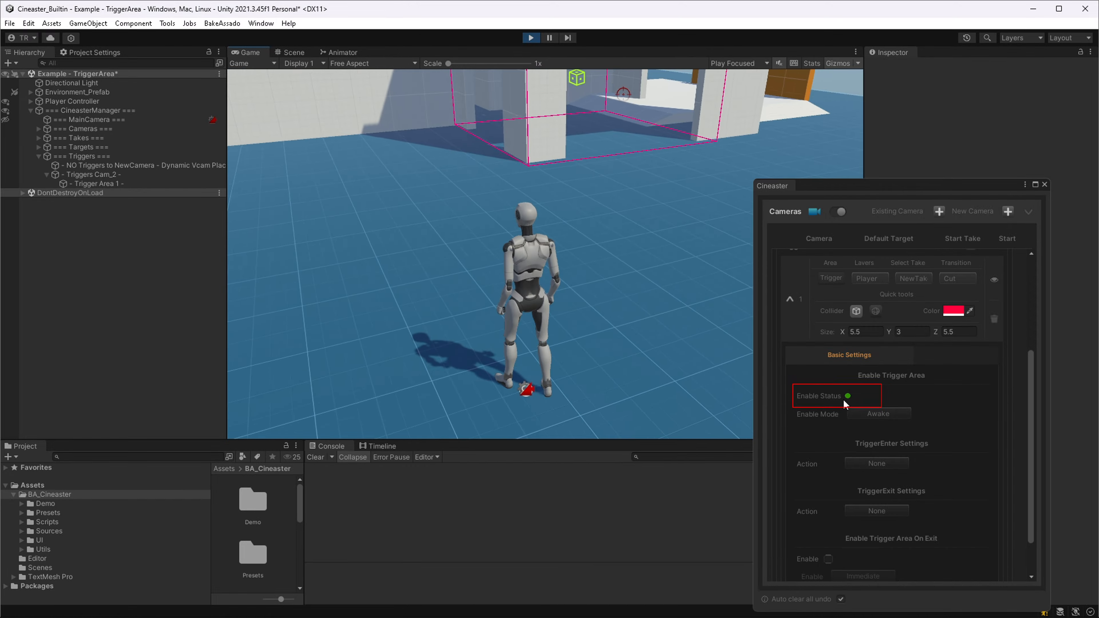
{"action": "left_click", "coordinate": [530, 38]}
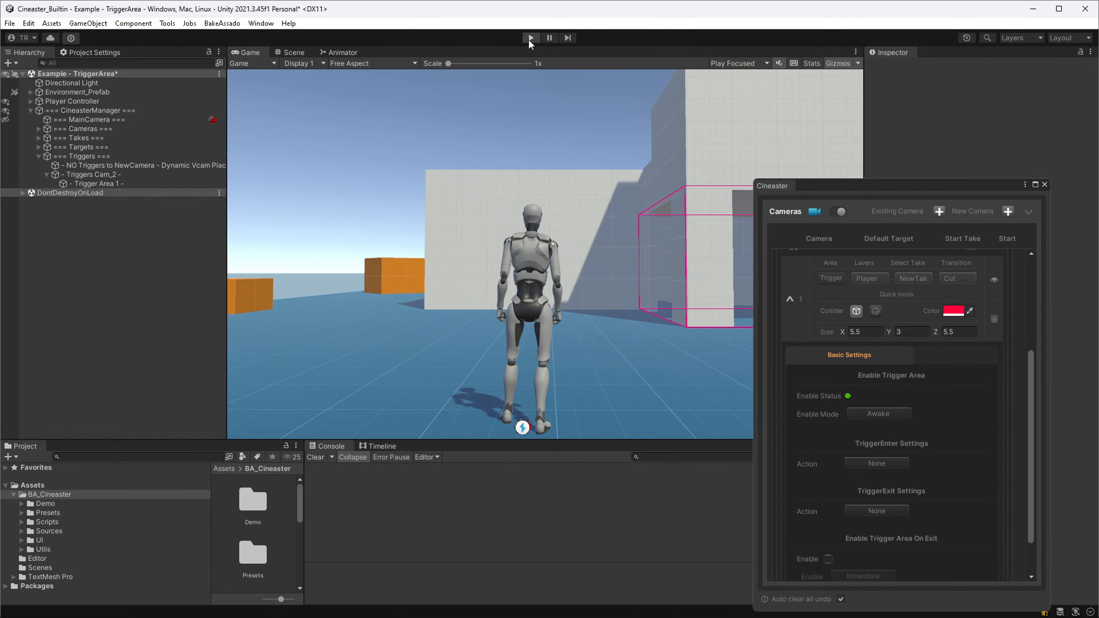
Set the trigger area's Enable Mode to Delay and check its enable status in Play mode.
{"action": "left_click", "coordinate": [894, 392]}
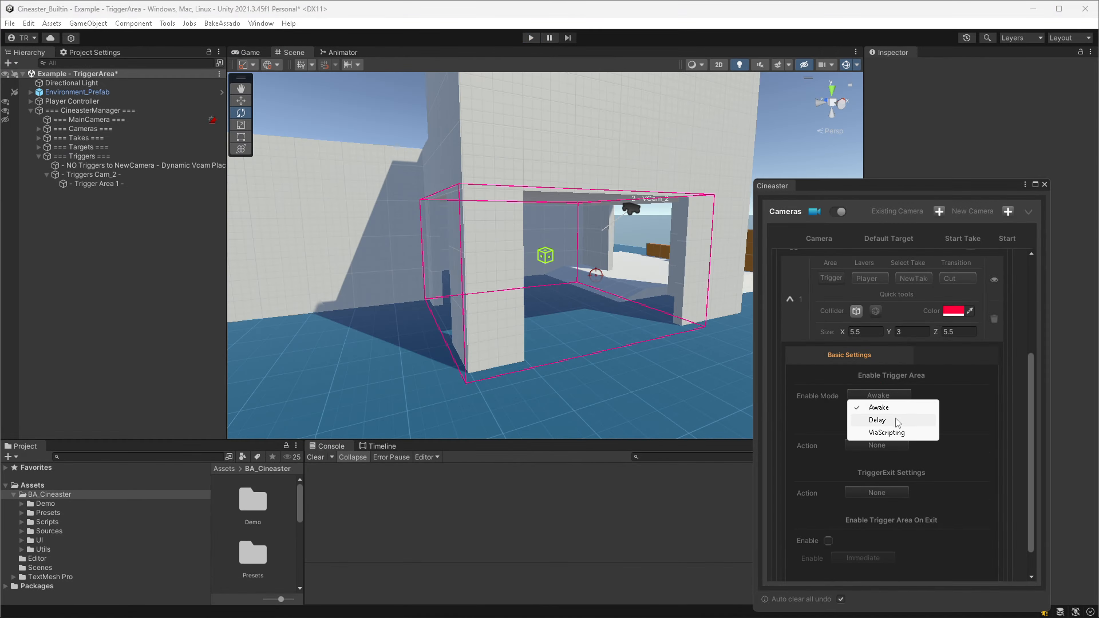
{"action": "left_click", "coordinate": [896, 418]}
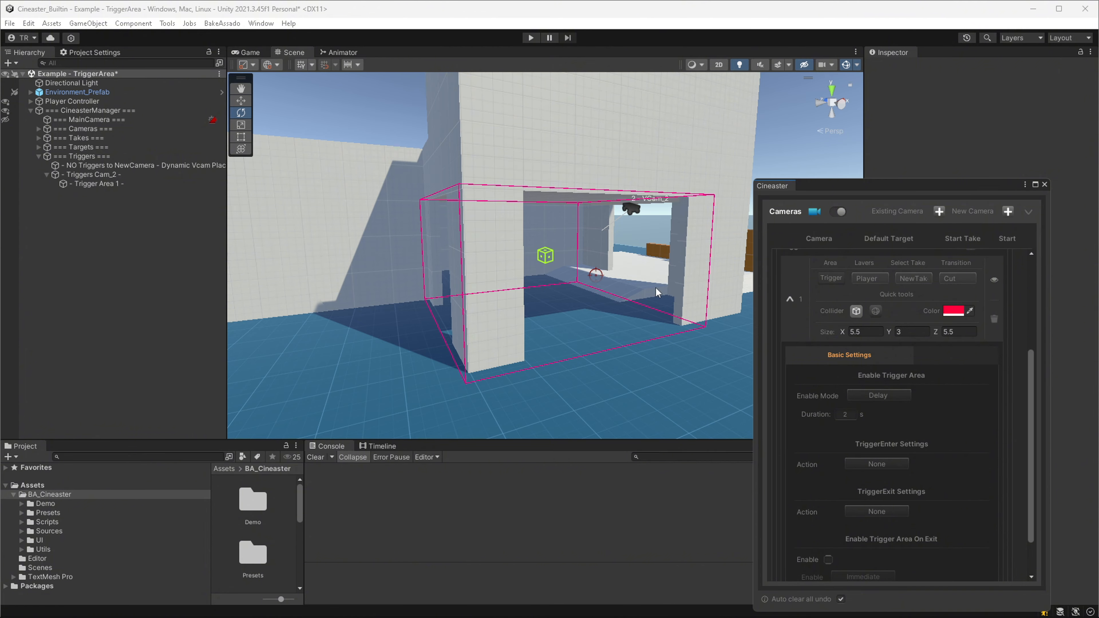
{"action": "left_click", "coordinate": [530, 37]}
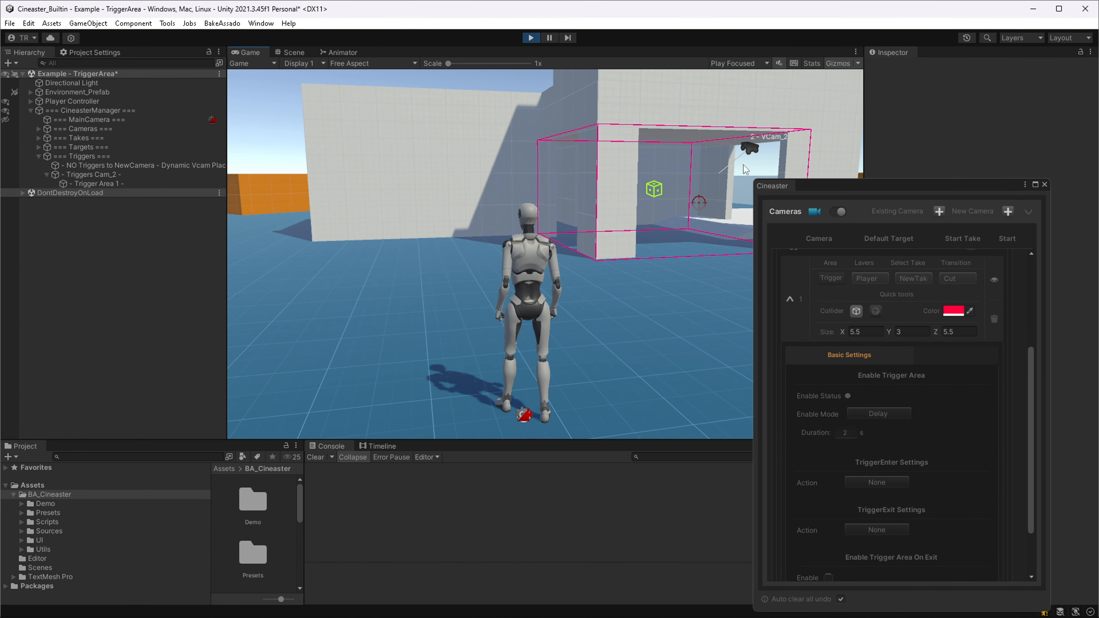
{"action": "left_click", "coordinate": [531, 38]}
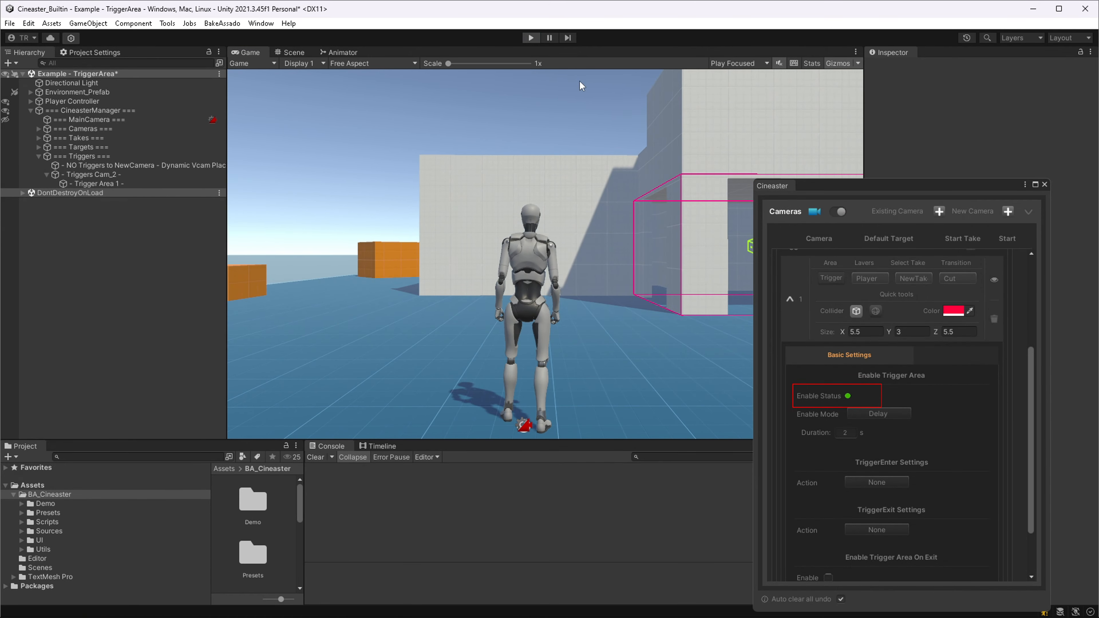
Set the trigger area's Enable Mode to ViaScripting and review the manager field, enabling call and key condition in ExampleEnableTriggerArea.cs.
{"action": "left_click", "coordinate": [900, 395]}
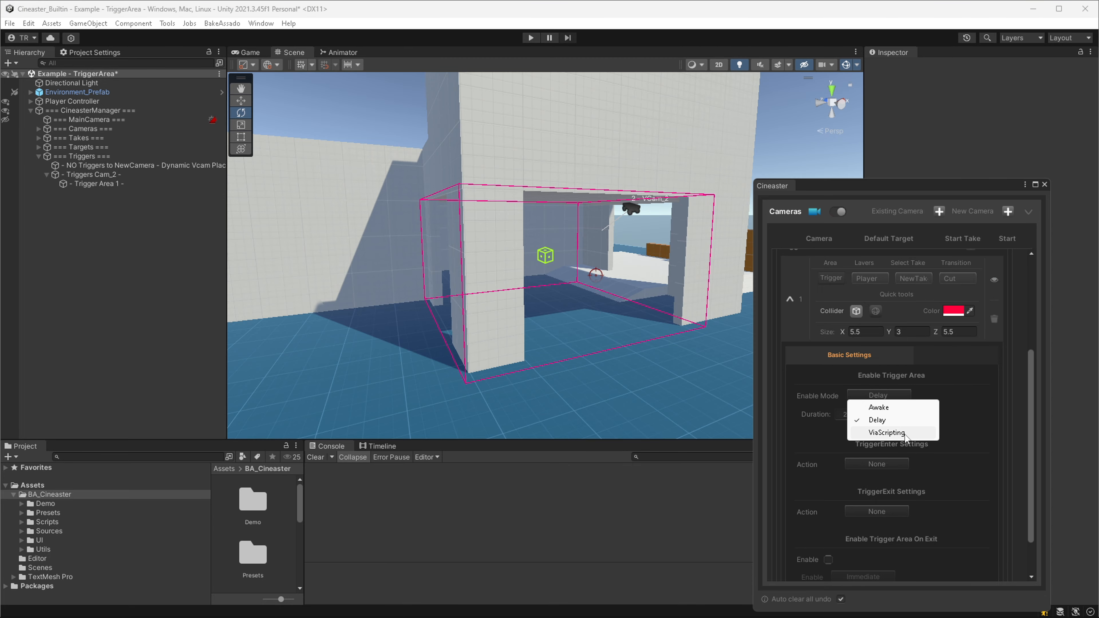
{"action": "left_click", "coordinate": [904, 432]}
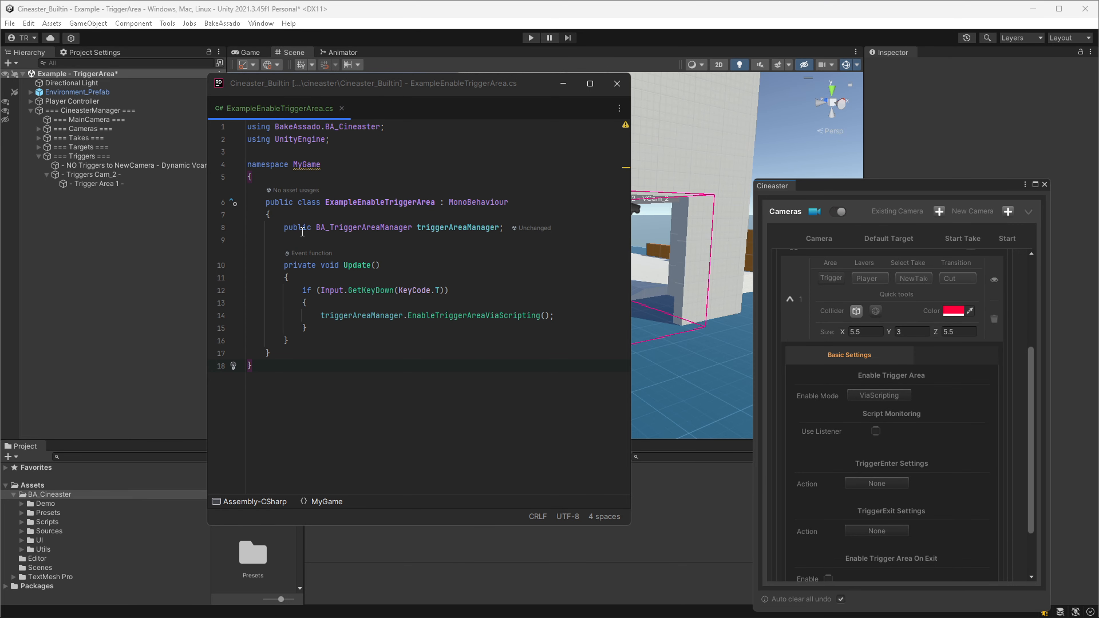
{"action": "left_click_drag", "start_coordinate": [430, 224], "coordinate": [505, 227]}
{"action": "left_click", "coordinate": [588, 317], "text": "shift"}
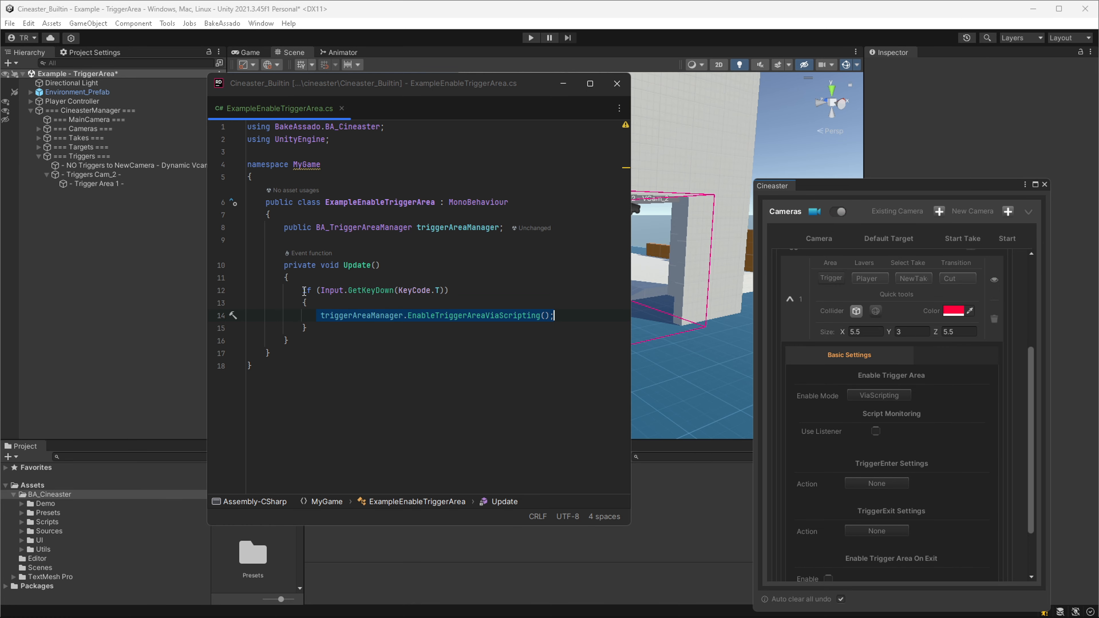
{"action": "left_click_drag", "start_coordinate": [372, 290], "coordinate": [452, 289]}
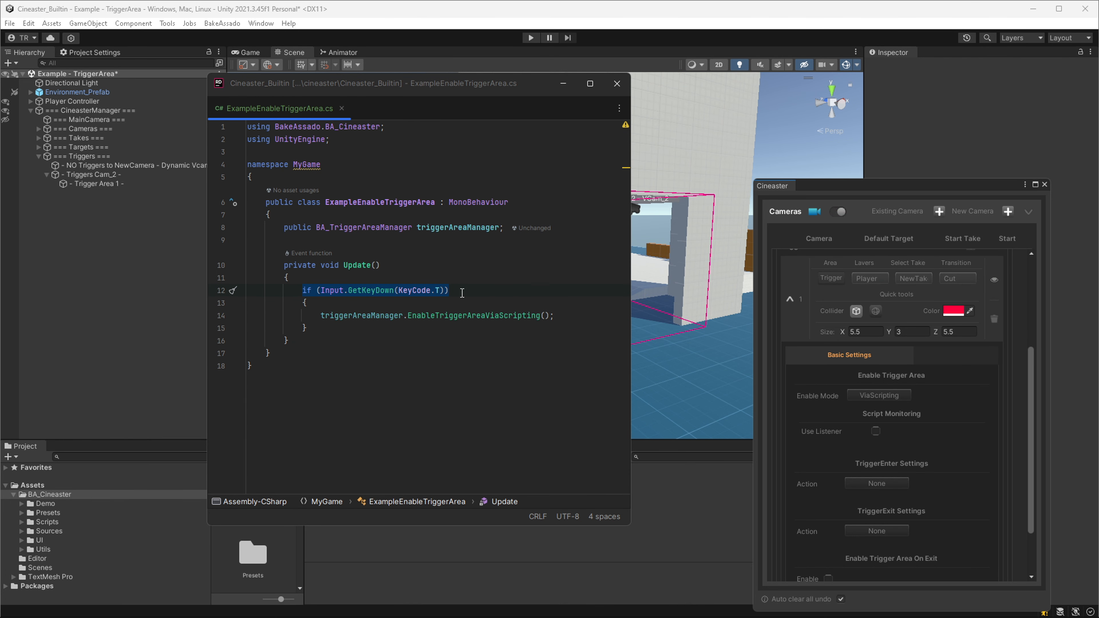
Create an empty GameObject named ExampleEnableTriggerArea and add the Example Enable Trigger Area script to it.
{"action": "right_click", "coordinate": [110, 239]}
{"action": "left_click", "coordinate": [167, 397]}
{"action": "type", "text": "ExampleEnableTriggerArea"}
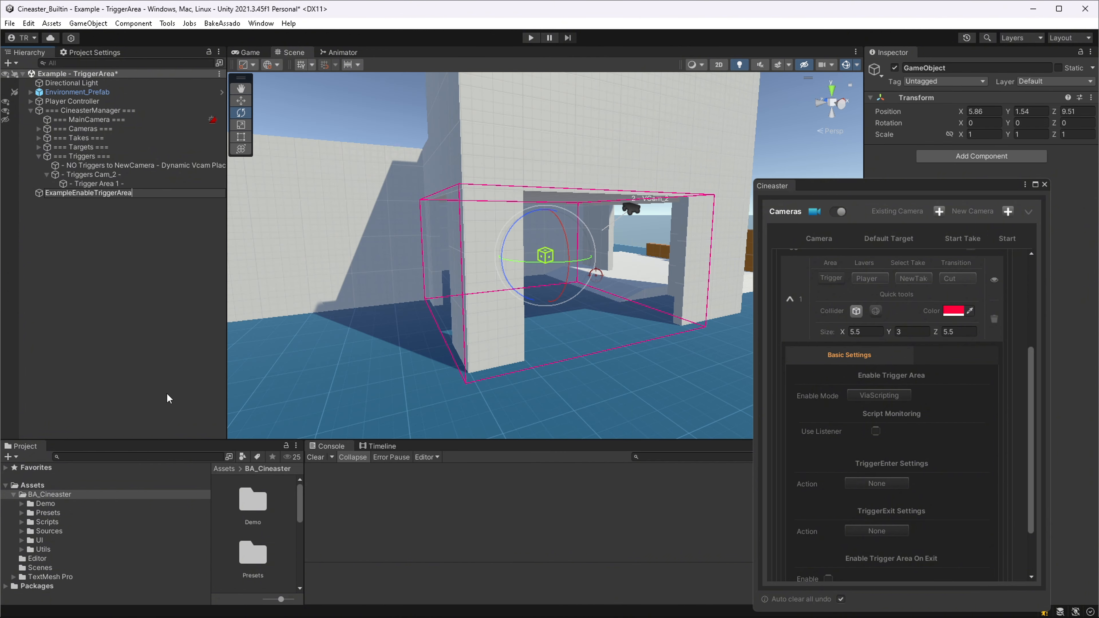
{"action": "key", "text": "Return"}
{"action": "left_click", "coordinate": [982, 156]}
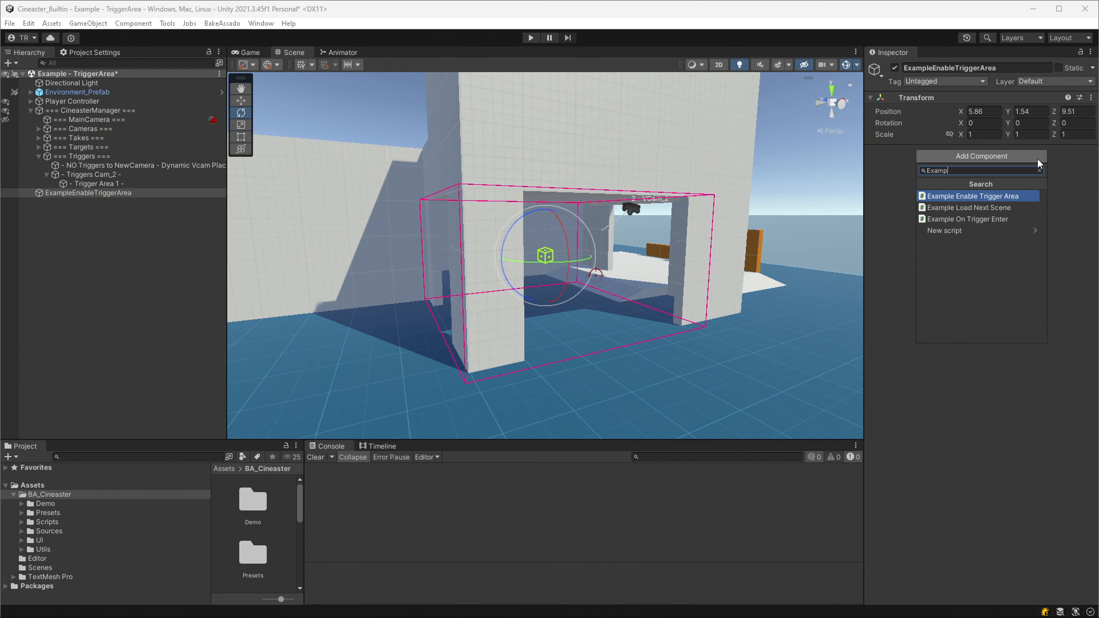
{"action": "left_click", "coordinate": [1011, 193]}
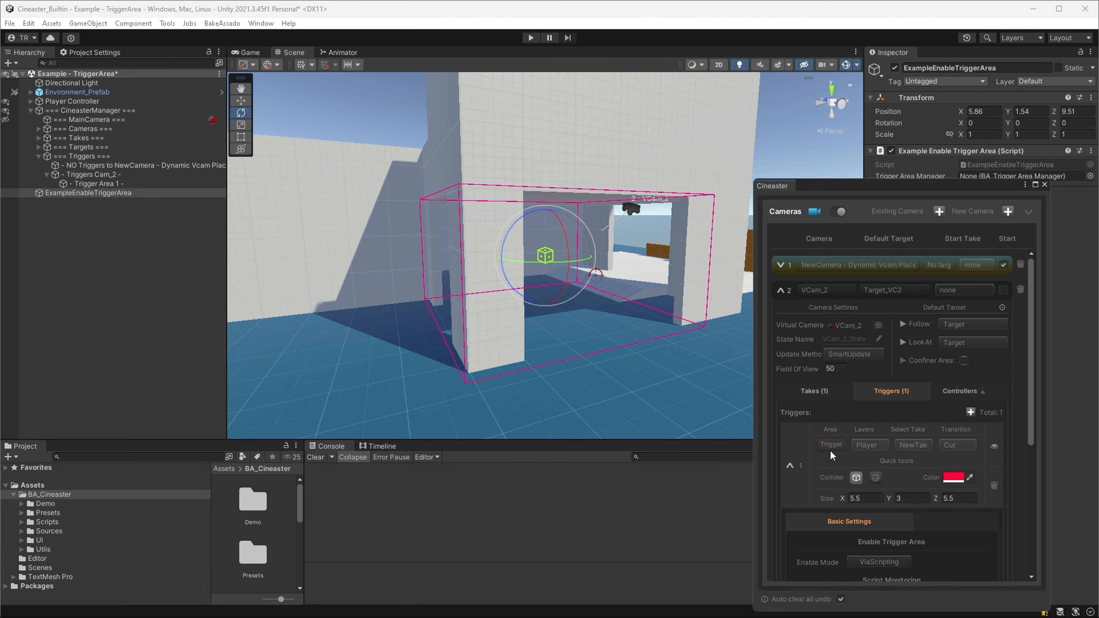
Assign Trigger Area 1 as the Trigger Area Manager of ExampleEnableTriggerArea's script component.
{"action": "left_click", "coordinate": [831, 446]}
{"action": "left_click", "coordinate": [1045, 185]}
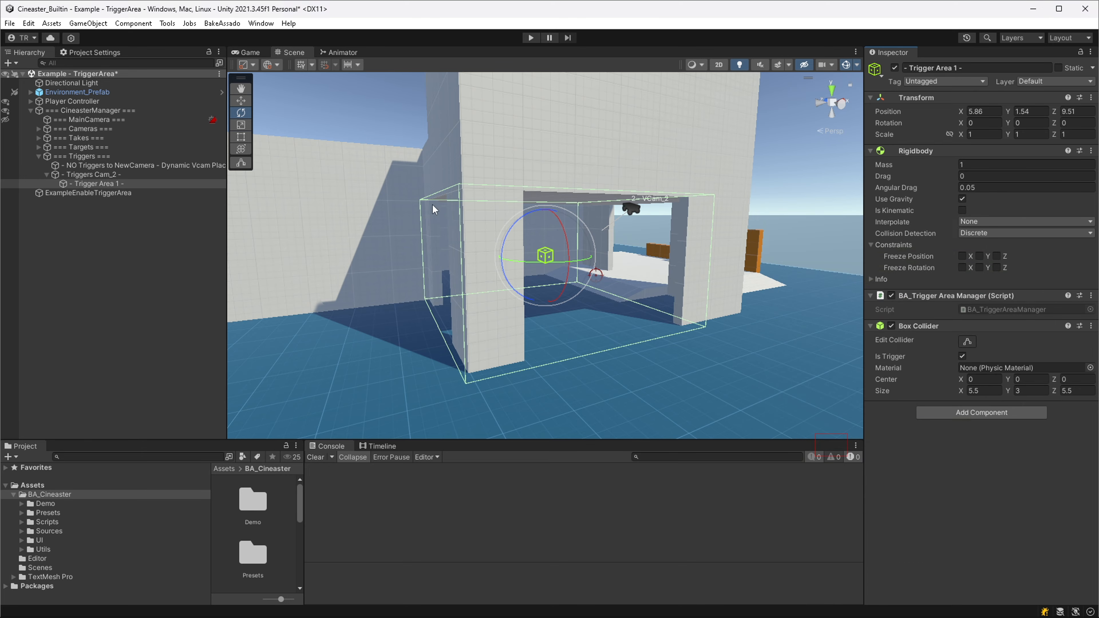
{"action": "left_click", "coordinate": [85, 192]}
{"action": "left_click_drag", "start_coordinate": [87, 184], "coordinate": [934, 178]}
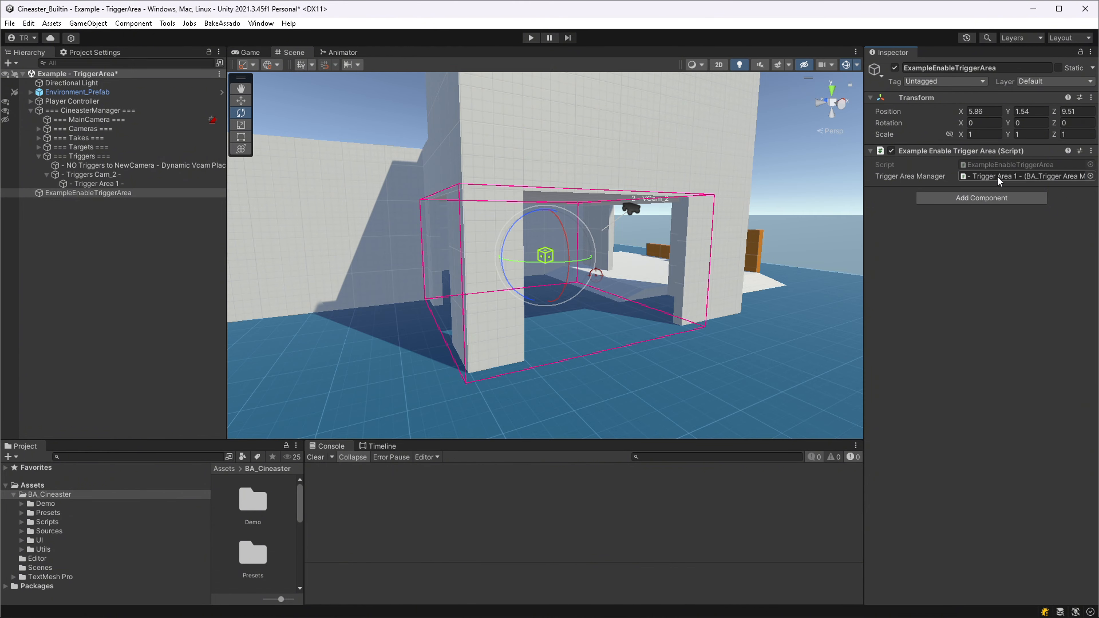
Enable the trigger area through the script in Play mode, check its Enable Status and exit Play mode.
{"action": "left_click", "coordinate": [531, 38]}
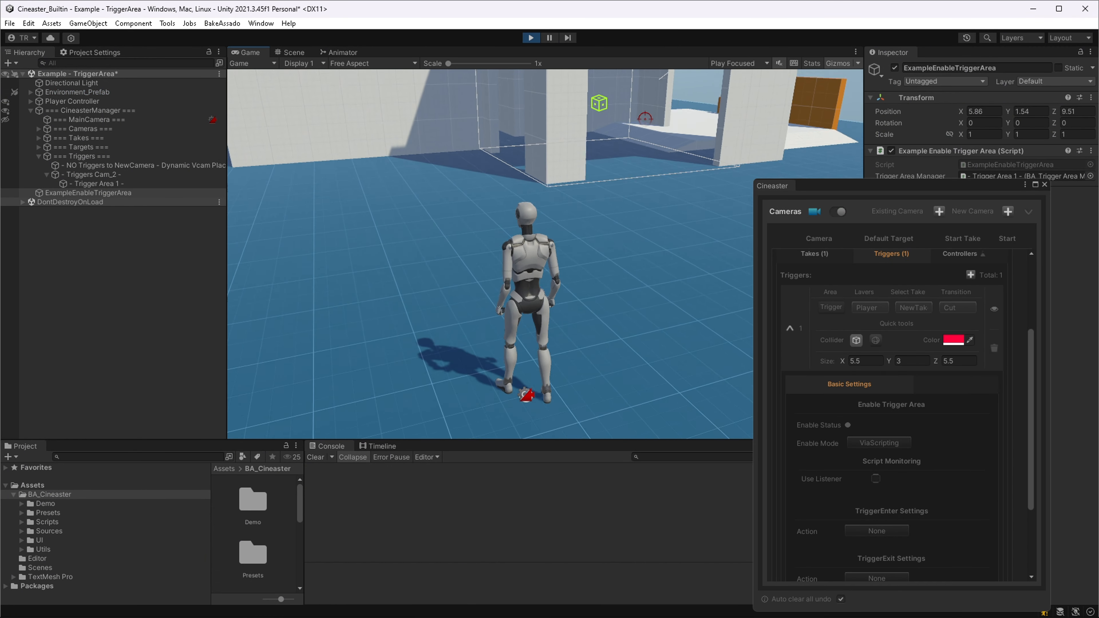
{"action": "key", "text": "t"}
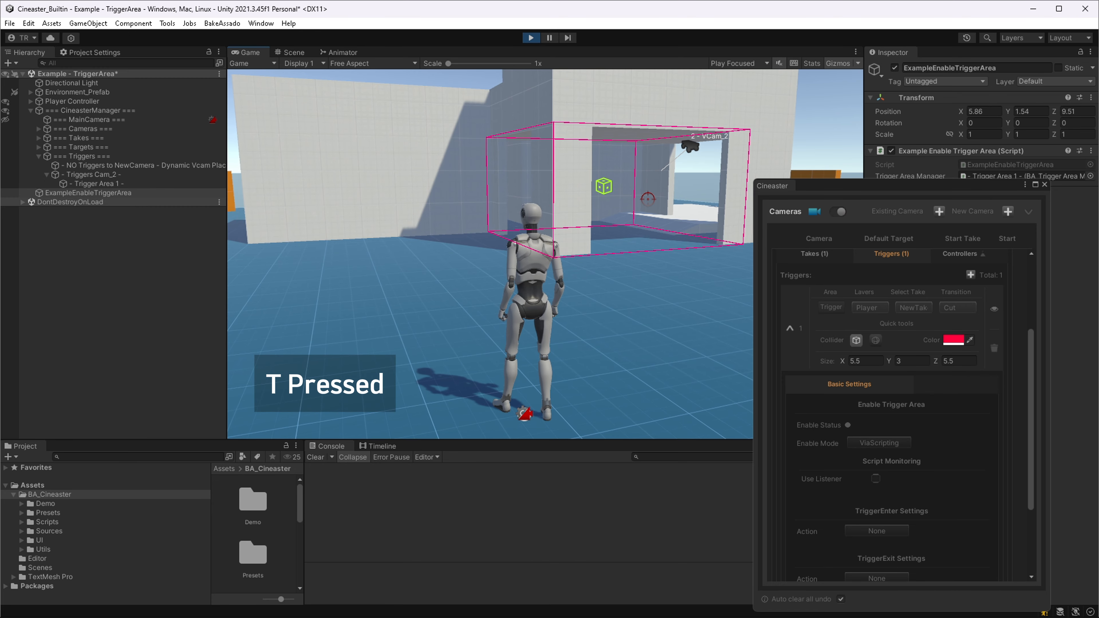
{"action": "key", "text": "Escape"}
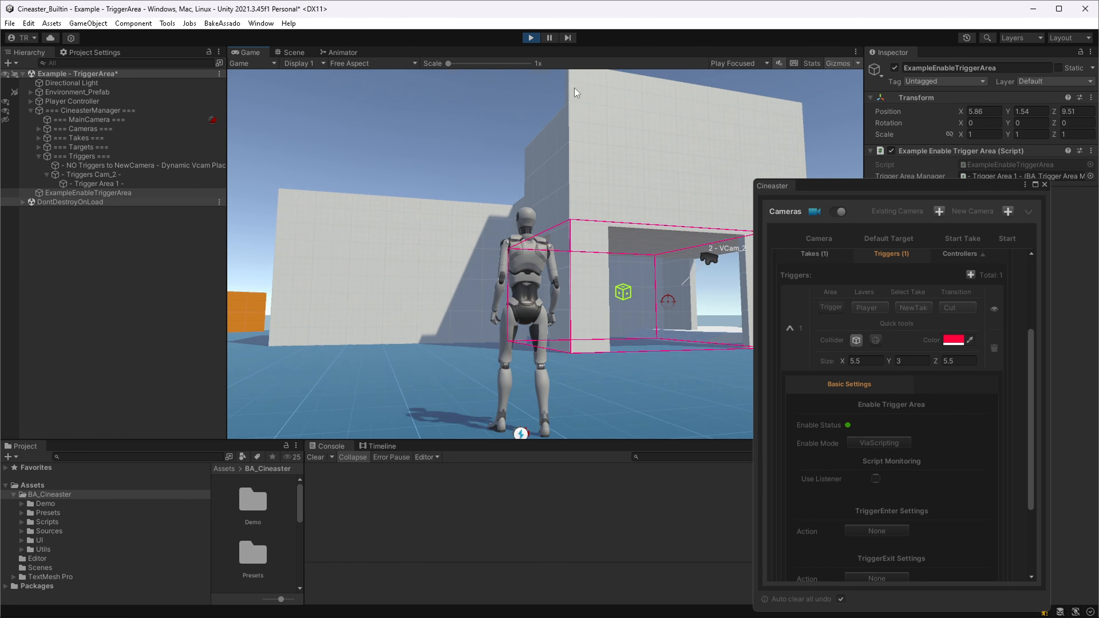
{"action": "left_click", "coordinate": [530, 38]}
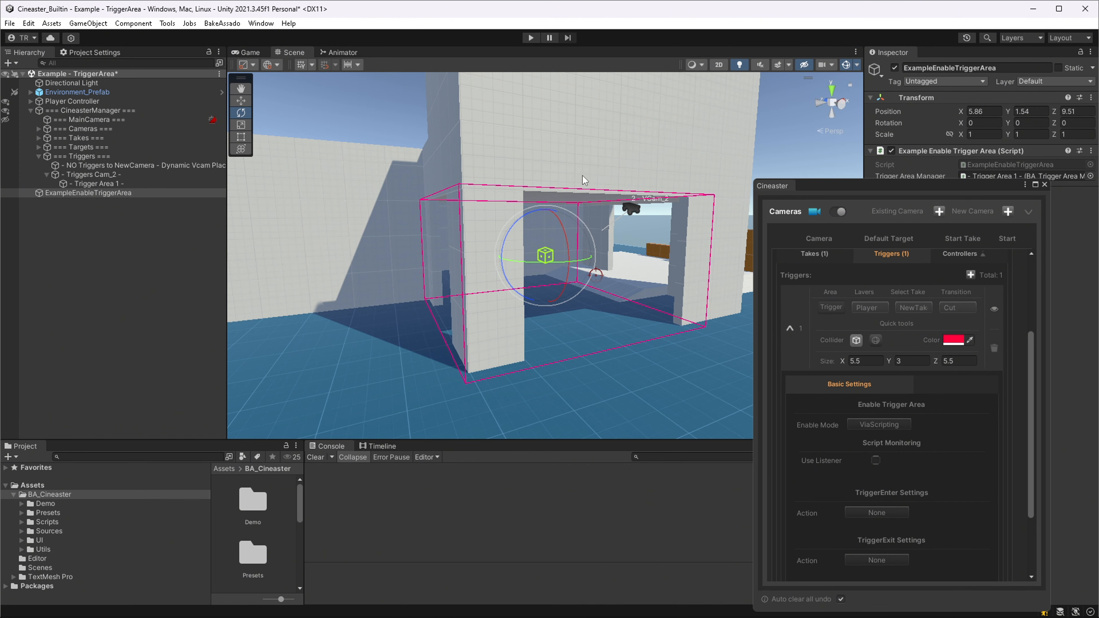
{"action": "key", "text": "w"}
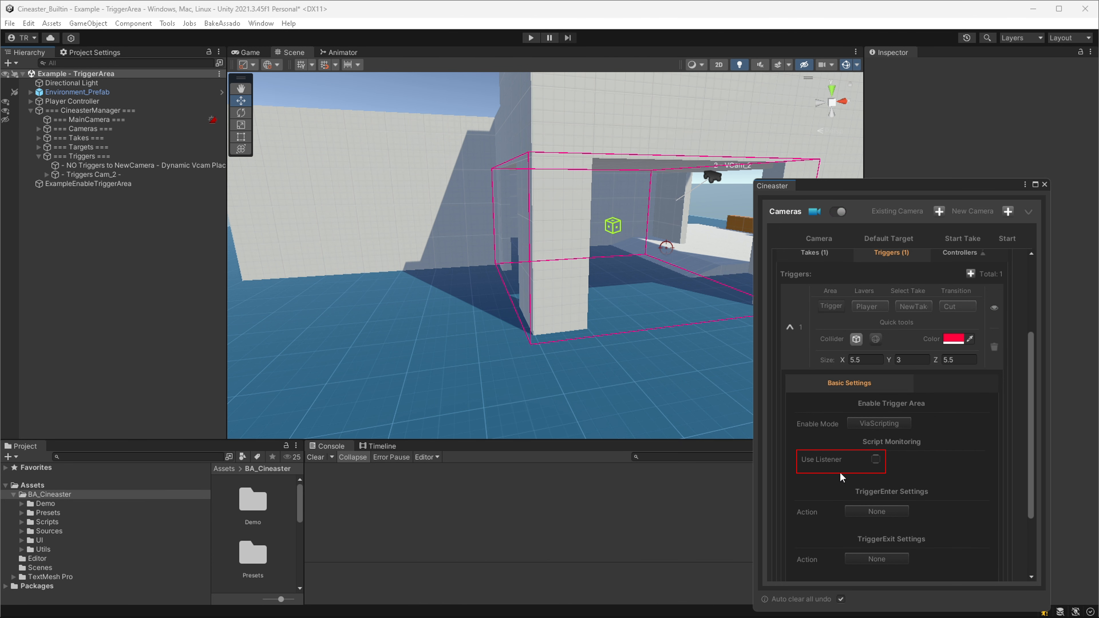
Turn on Use Listener with ExampleEnableTriggerArea as Target Object, Field Type Event and the OnMyEventToEnableTriggerArea field.
{"action": "left_click", "coordinate": [877, 458]}
{"action": "left_click", "coordinate": [108, 184]}
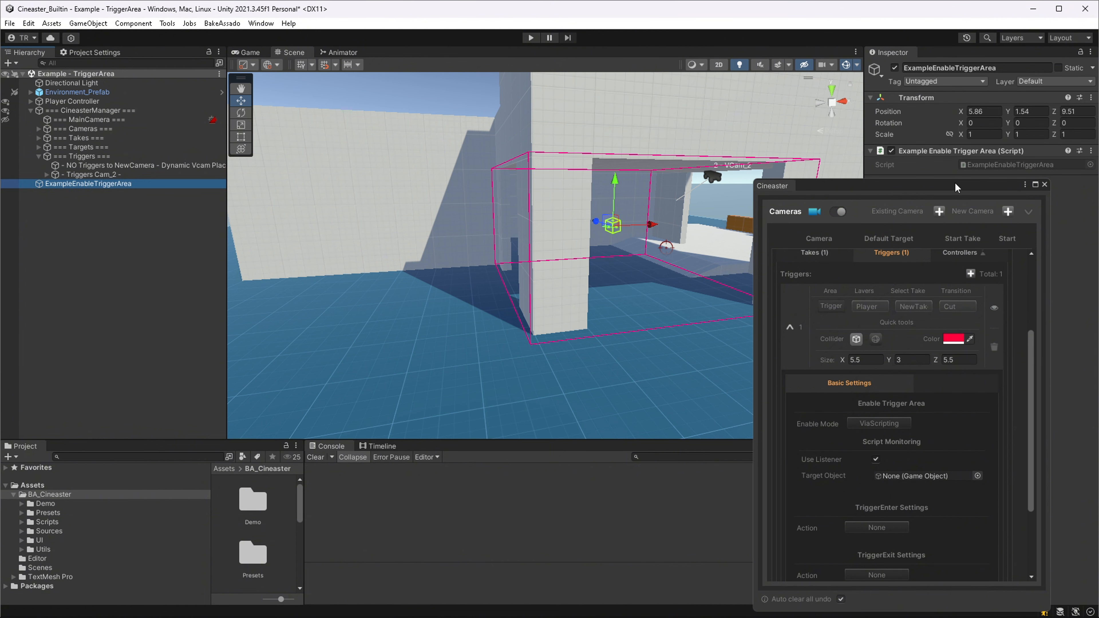
{"action": "left_click_drag", "start_coordinate": [111, 191], "coordinate": [903, 480]}
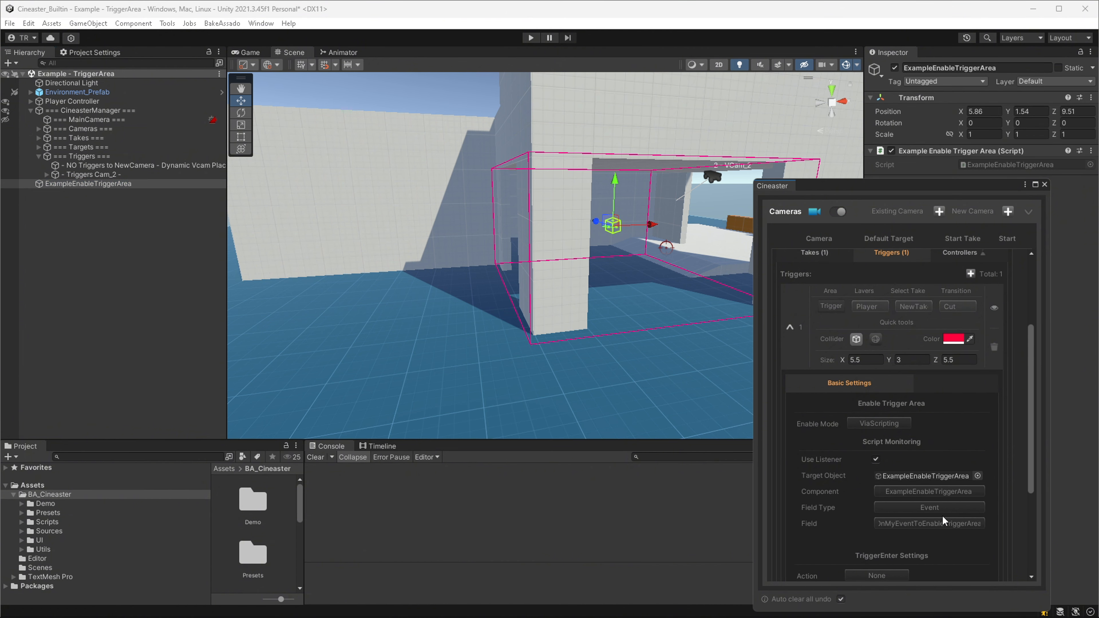
{"action": "left_click", "coordinate": [951, 510]}
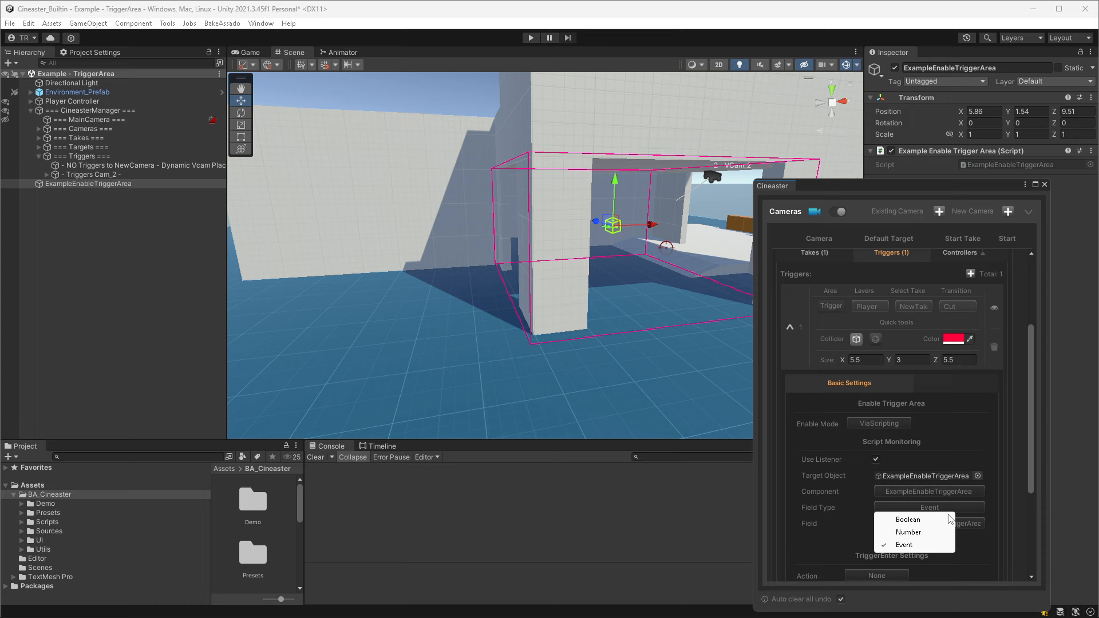
{"action": "left_click", "coordinate": [924, 545]}
{"action": "left_click", "coordinate": [964, 524]}
{"action": "left_click", "coordinate": [948, 540]}
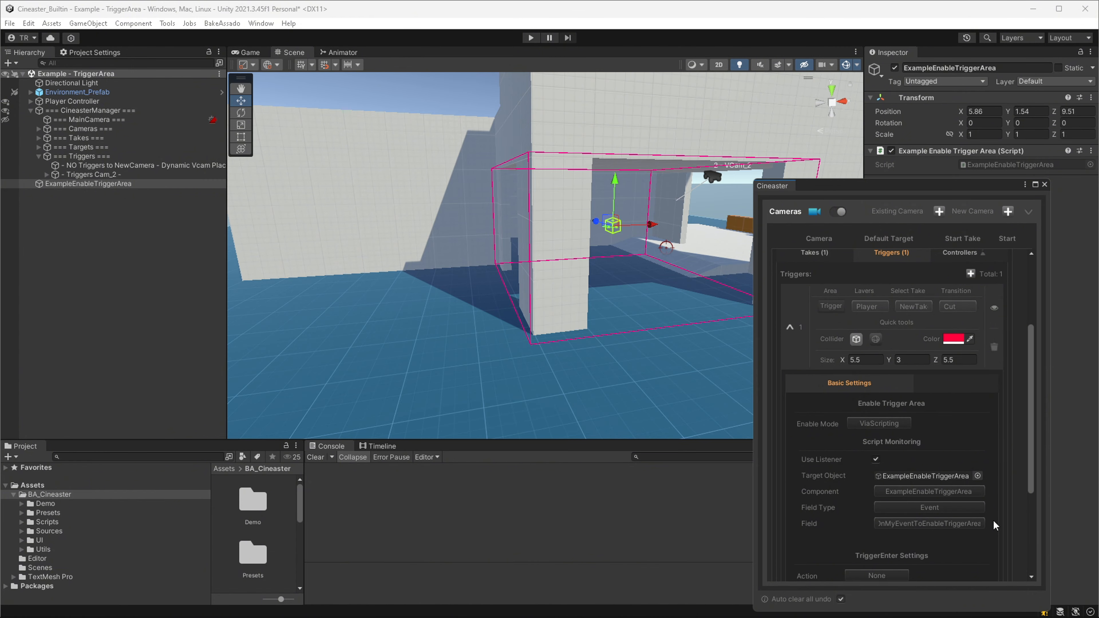
Review the KeyCode.R condition that invokes OnMyEventToEnableTriggerArea in ExampleEnableTriggerArea.cs.
{"action": "key", "text": "alt+Tab"}
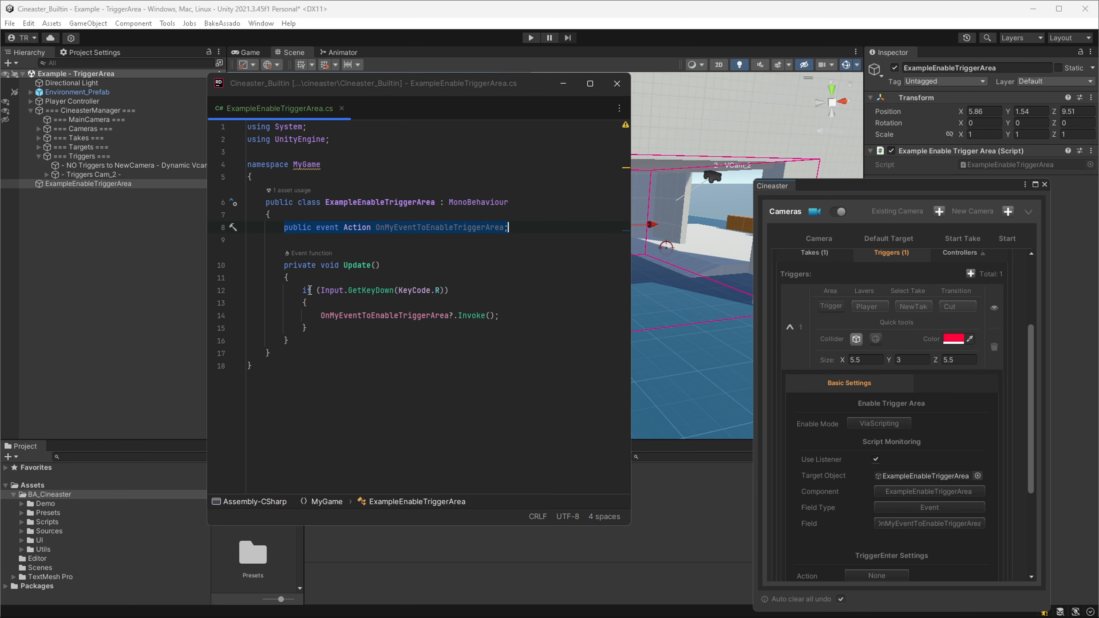
{"action": "left_click_drag", "start_coordinate": [303, 290], "coordinate": [453, 291]}
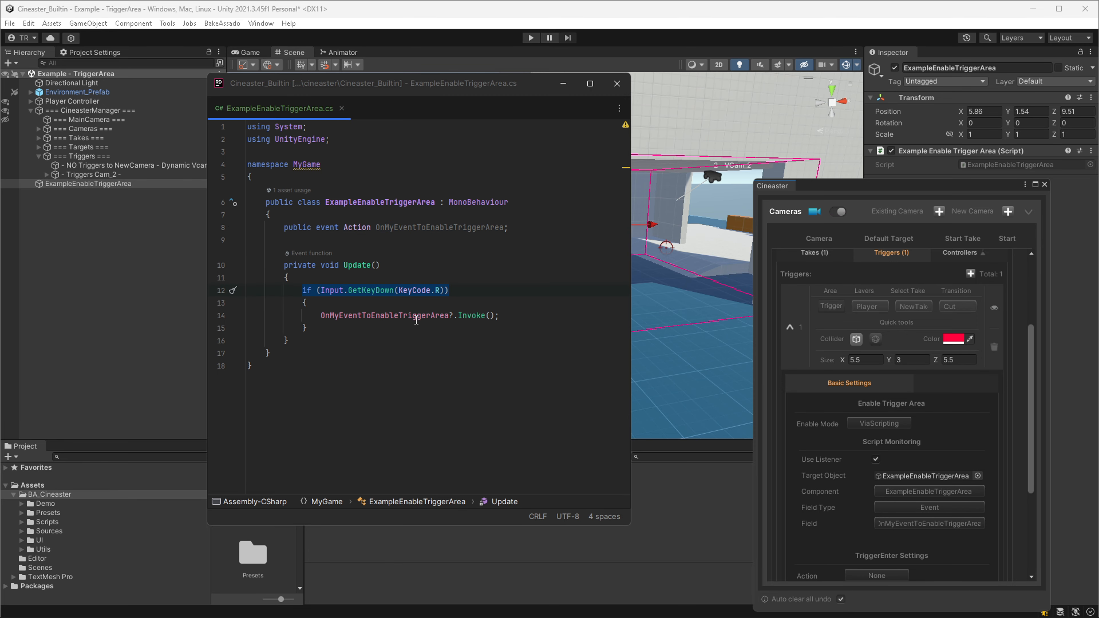
{"action": "left_click", "coordinate": [631, 407]}
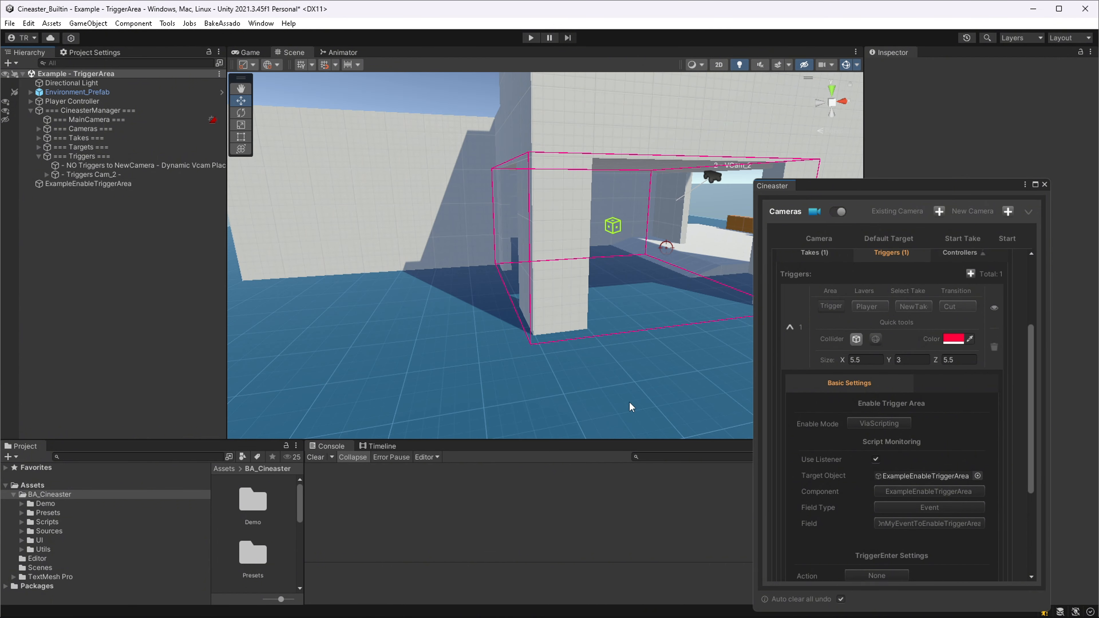
Select the OnMyEventToEnableTriggerArea event as the listener field and fire it in Play mode to enable the trigger area.
{"action": "left_click", "coordinate": [114, 184]}
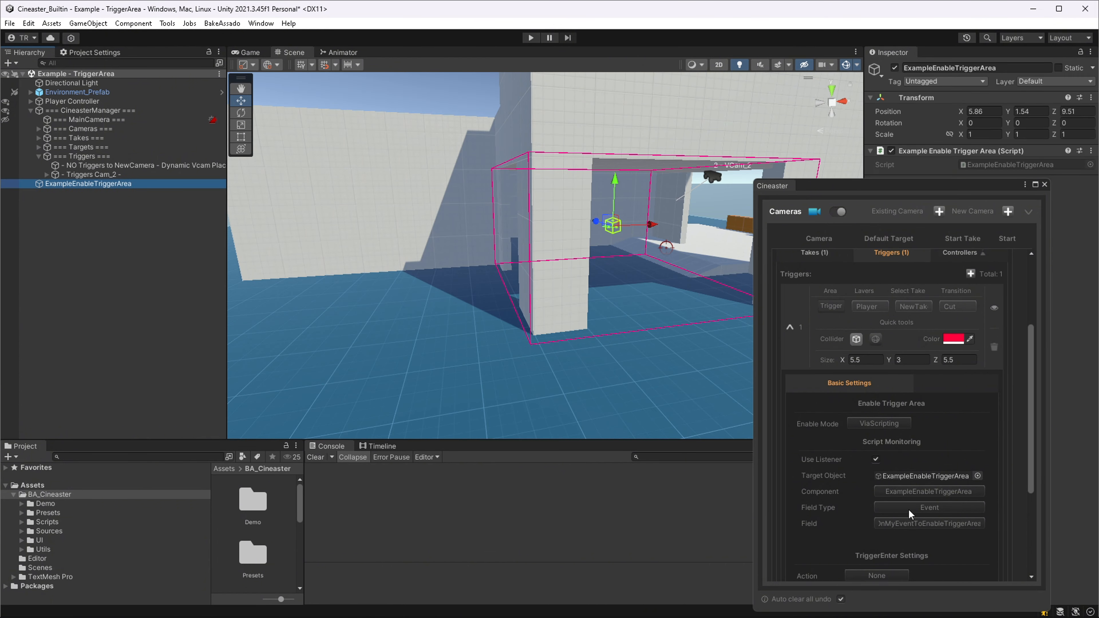
{"action": "left_click", "coordinate": [918, 524]}
{"action": "left_click", "coordinate": [915, 537]}
{"action": "left_click", "coordinate": [531, 38]}
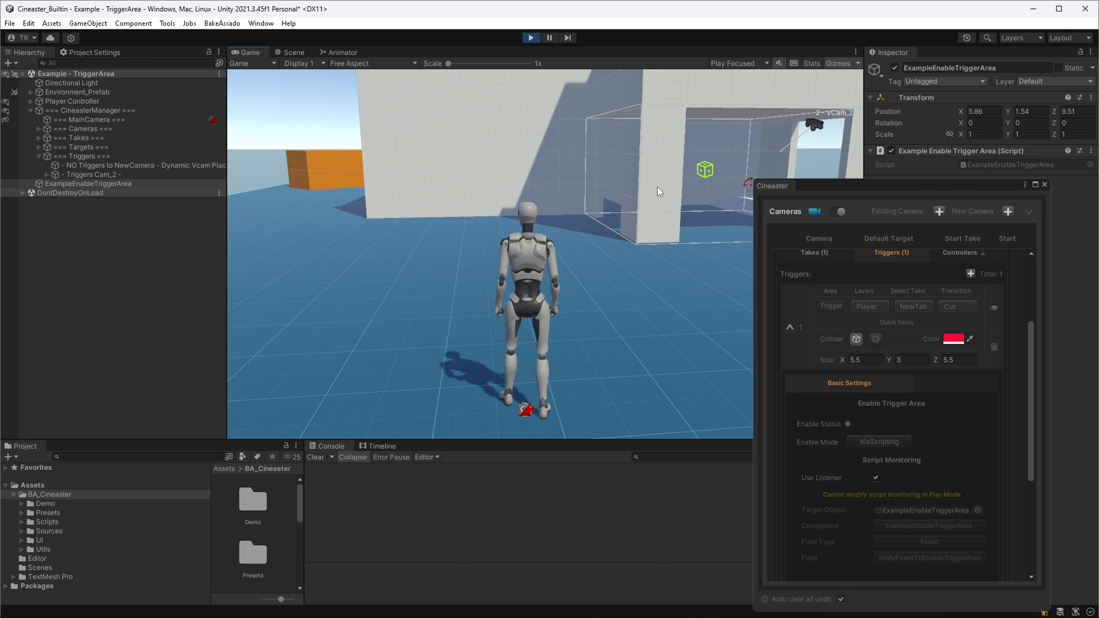
{"action": "key", "text": "r"}
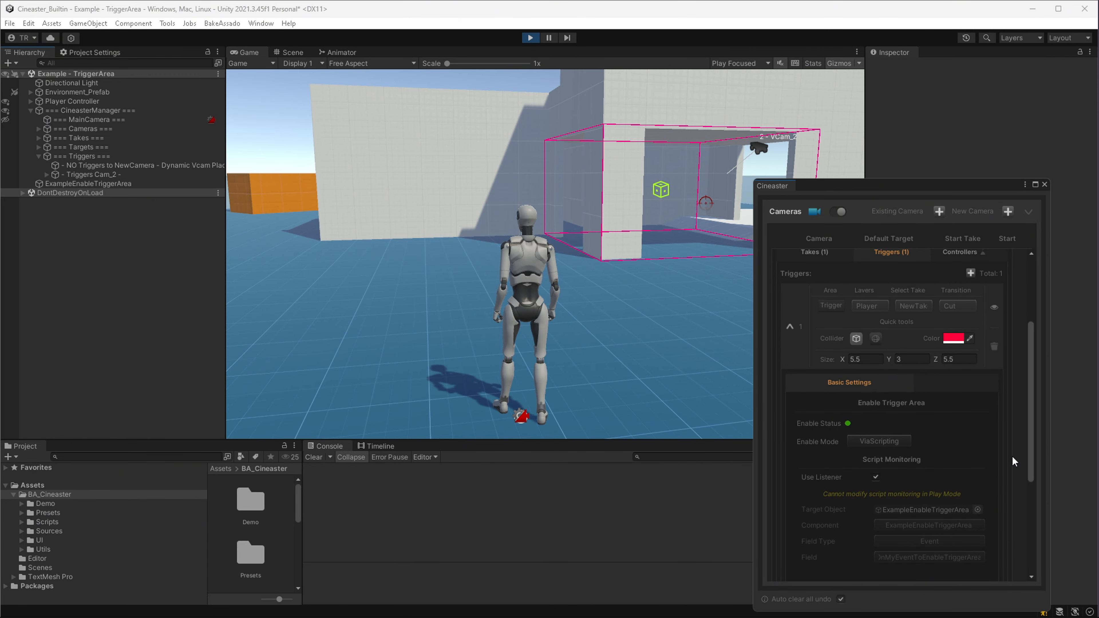
Set the TriggerEnter Action to Immediate and run the player into the trigger area.
{"action": "scroll", "coordinate": [1014, 467], "scroll_direction": "down", "scroll_amount": 1}
{"action": "scroll", "coordinate": [1014, 467], "scroll_direction": "down", "scroll_amount": 3}
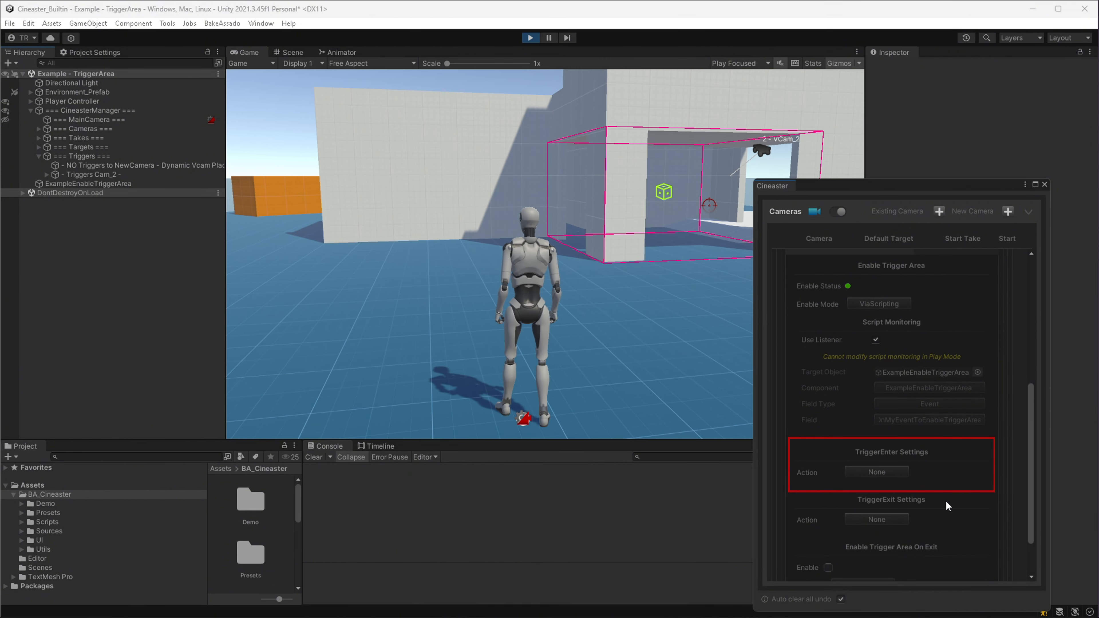
{"action": "left_click", "coordinate": [894, 473]}
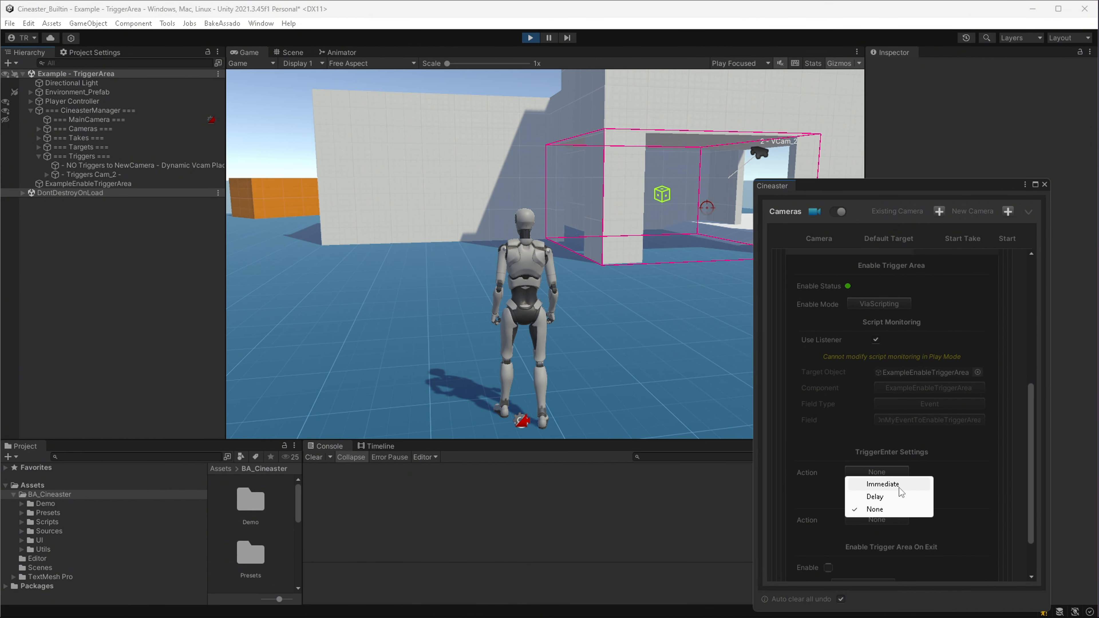
{"action": "left_click", "coordinate": [900, 485]}
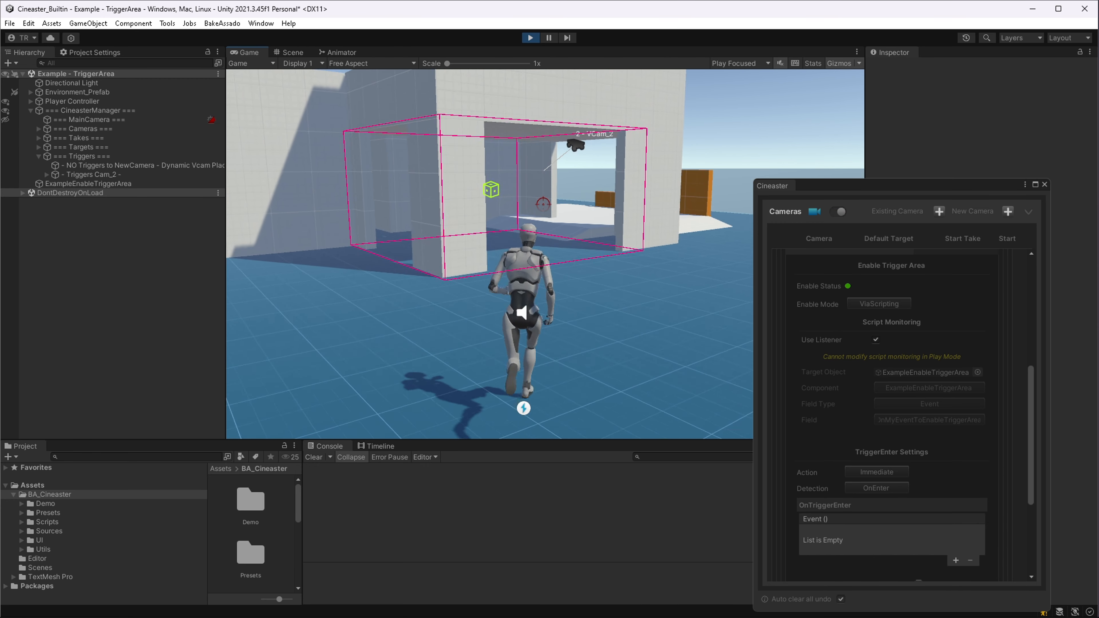
{"action": "key", "text": "w"}
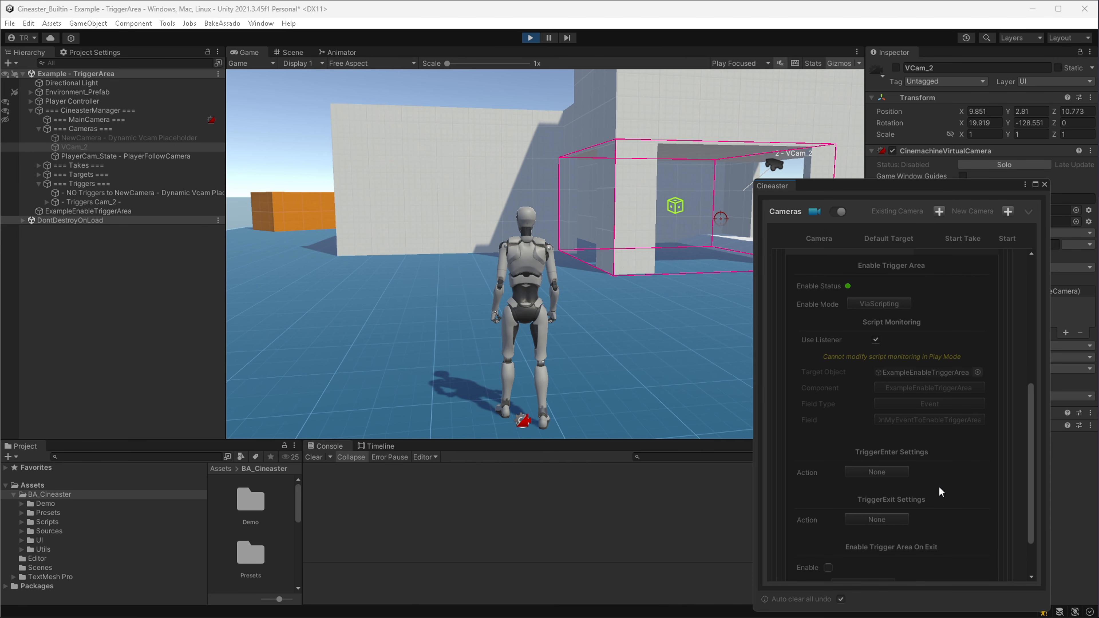
Set the TriggerEnter Action to Delay and run the player into the trigger area.
{"action": "left_click", "coordinate": [877, 472]}
{"action": "left_click", "coordinate": [876, 491]}
{"action": "left_click", "coordinate": [545, 253]}
{"action": "key", "text": "w"}
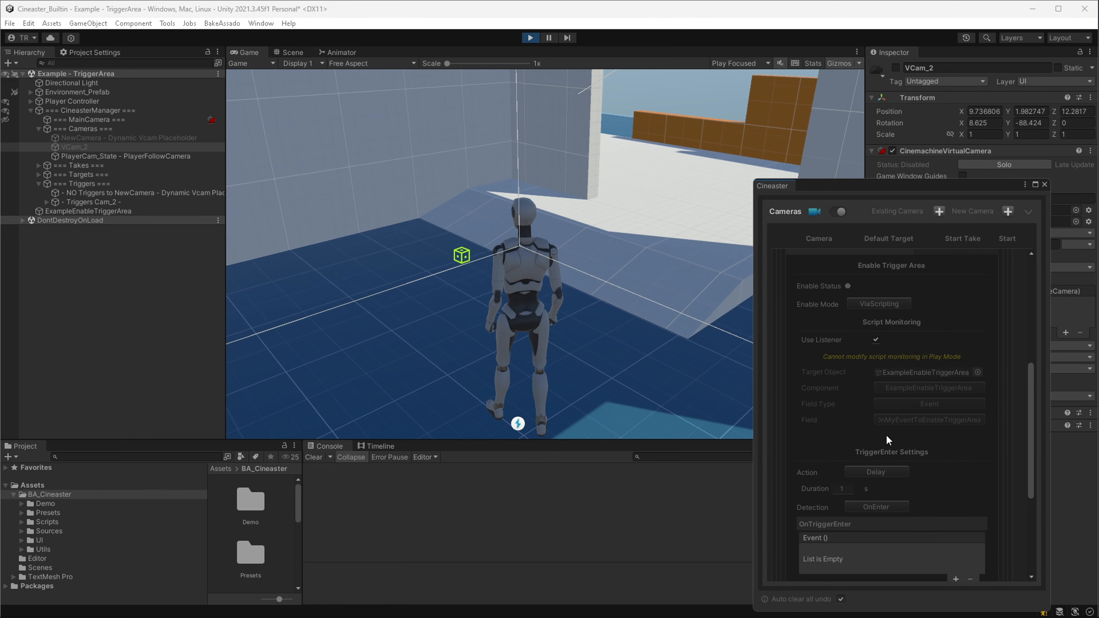
Try the OnStay and Both options for TriggerEnter Detection, re-enabling the trigger area with the player inside it.
{"action": "left_click", "coordinate": [895, 507]}
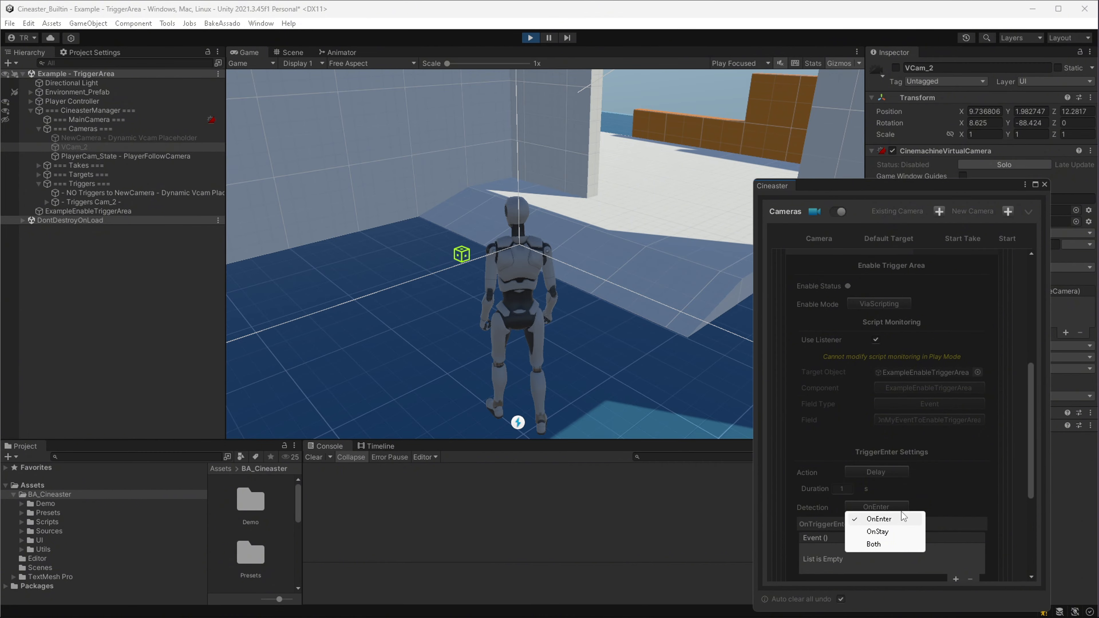
{"action": "left_click", "coordinate": [898, 518]}
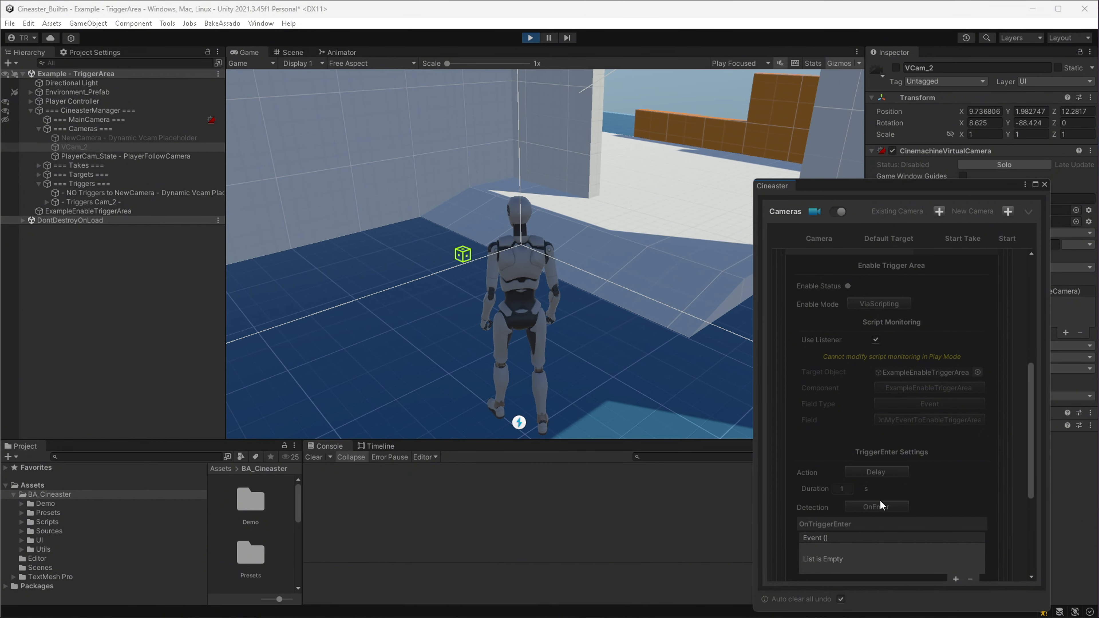
{"action": "left_click", "coordinate": [896, 507]}
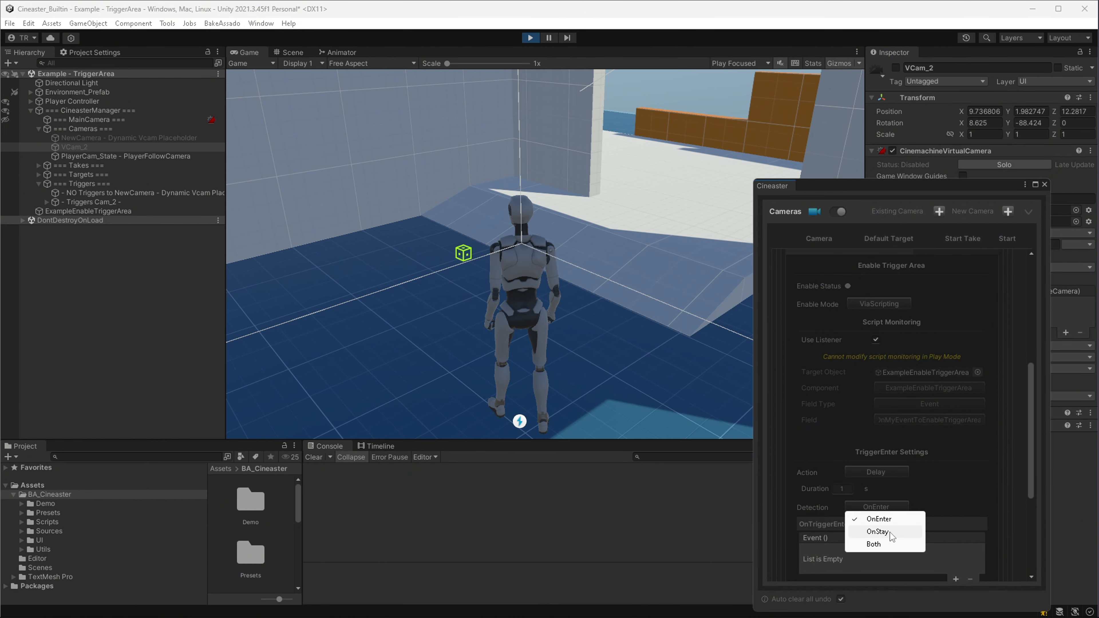
{"action": "left_click", "coordinate": [892, 532]}
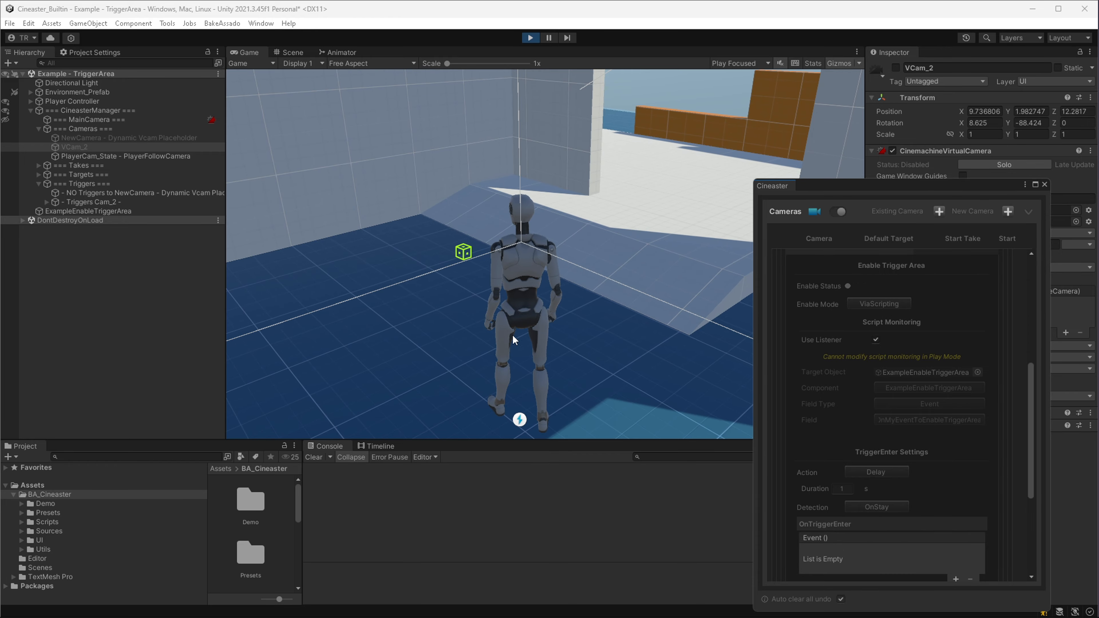
{"action": "left_click", "coordinate": [904, 509]}
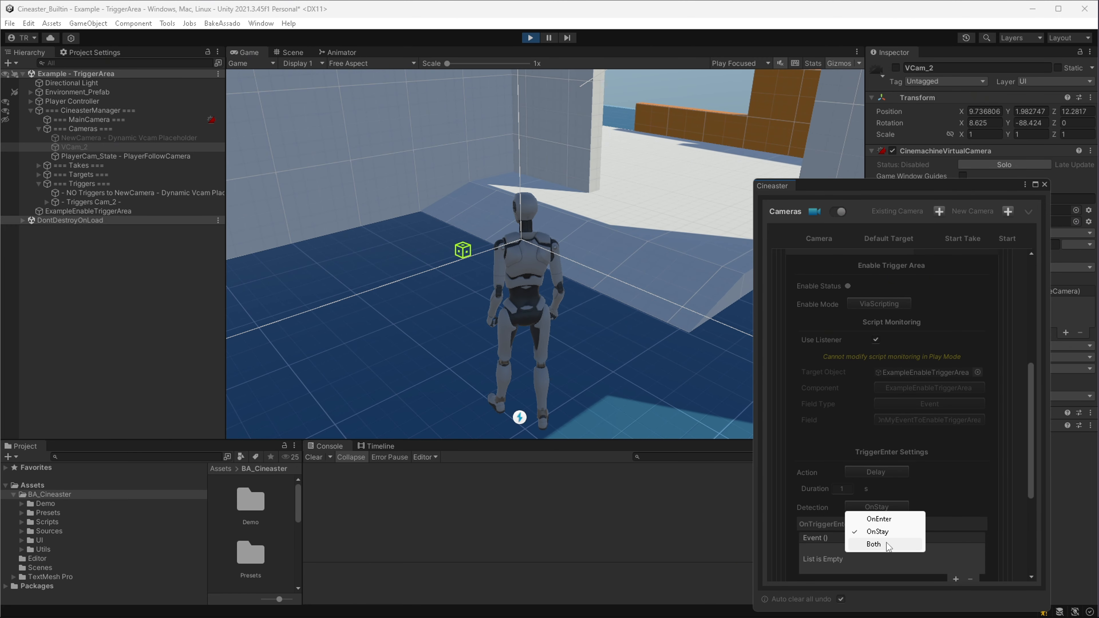
{"action": "left_click", "coordinate": [887, 544]}
{"action": "left_click", "coordinate": [715, 413]}
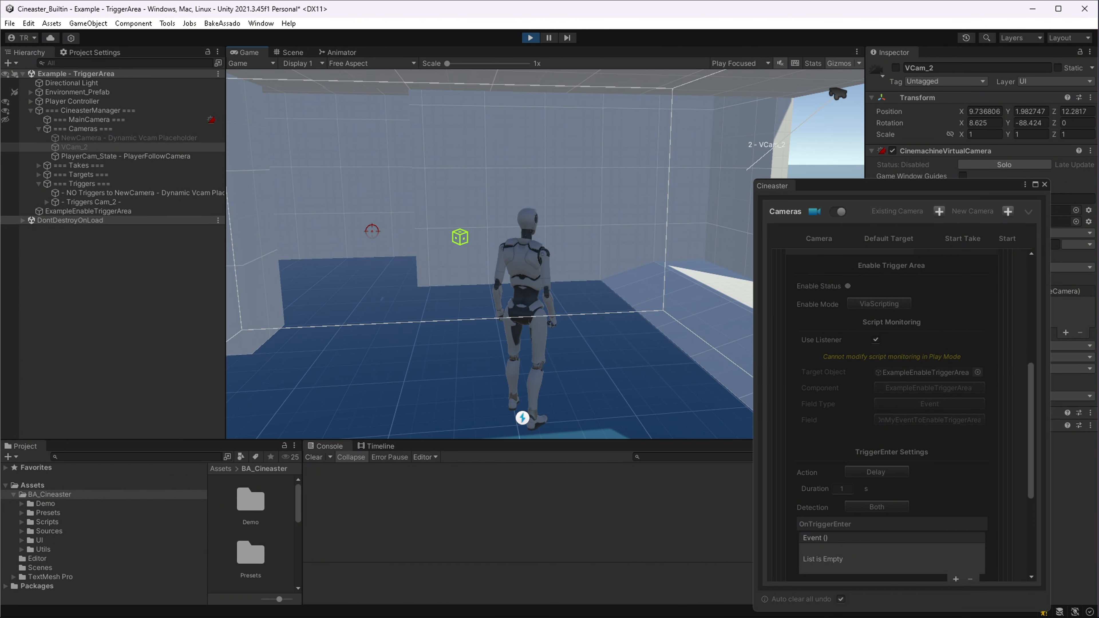
{"action": "key", "text": "r"}
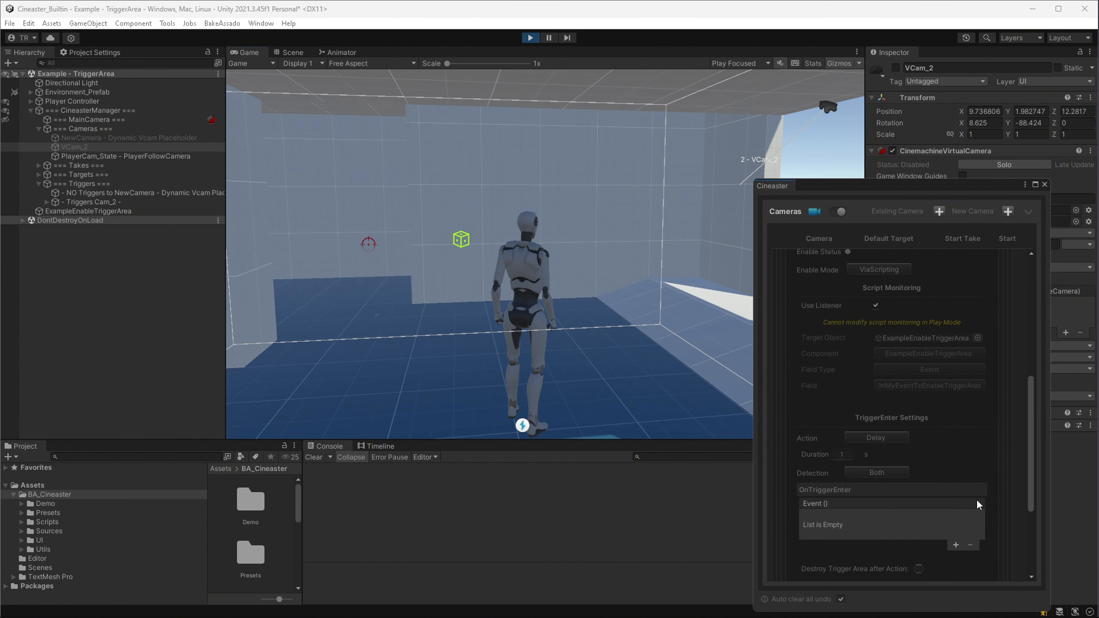
Turn Destroy Trigger Area after Action on to view its Duration setting and turn it off again.
{"action": "scroll", "coordinate": [976, 499], "scroll_direction": "up", "scroll_amount": 1}
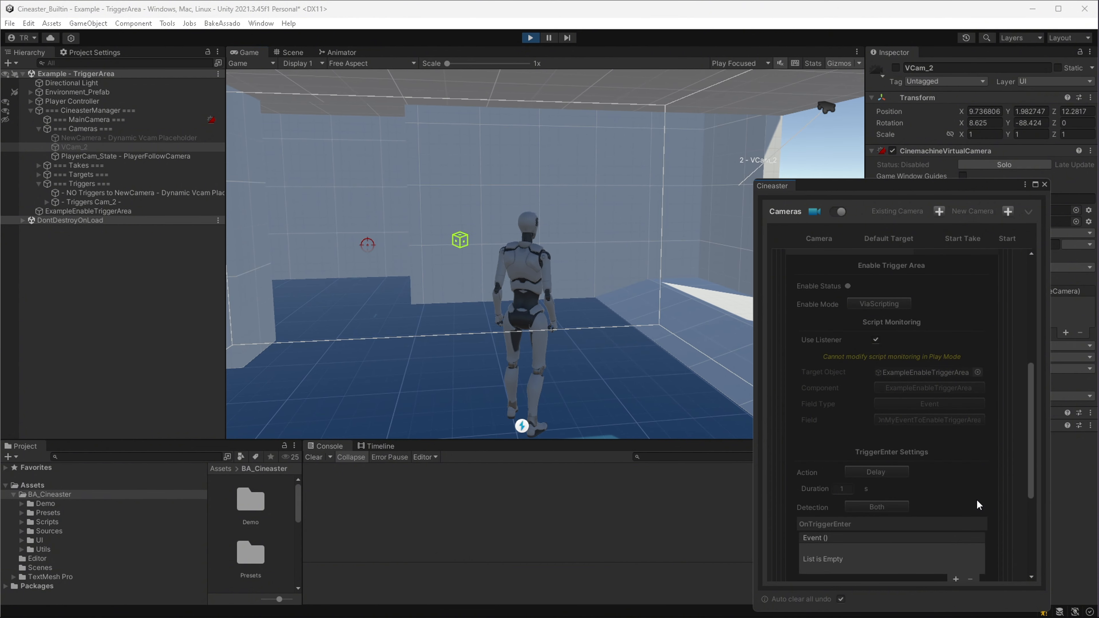
{"action": "scroll", "coordinate": [975, 501], "scroll_direction": "down", "scroll_amount": 3}
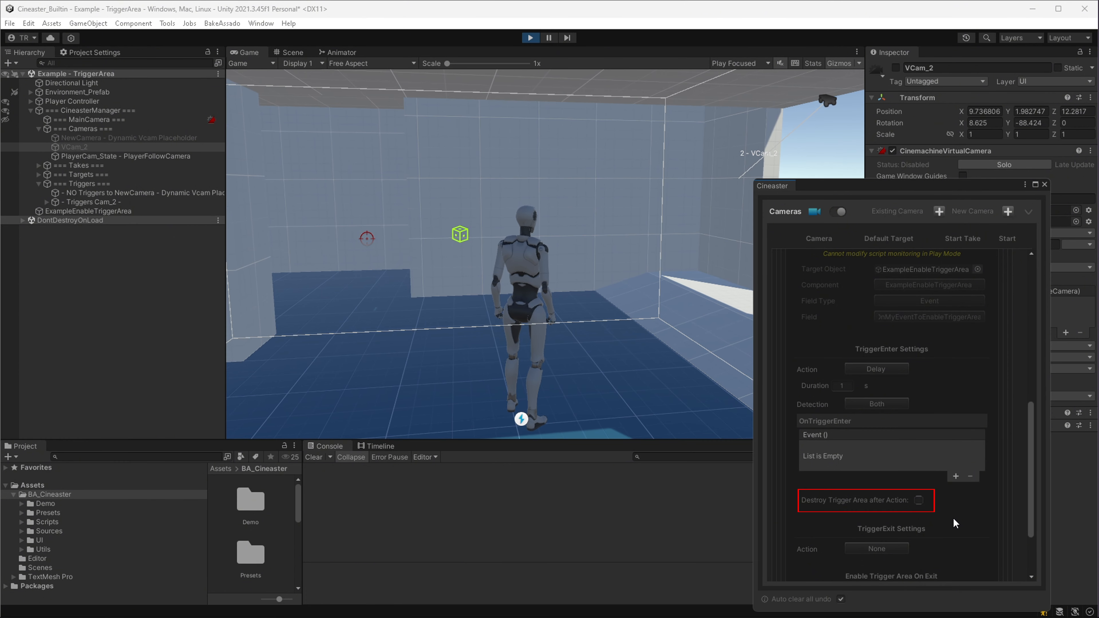
{"action": "left_click", "coordinate": [919, 500]}
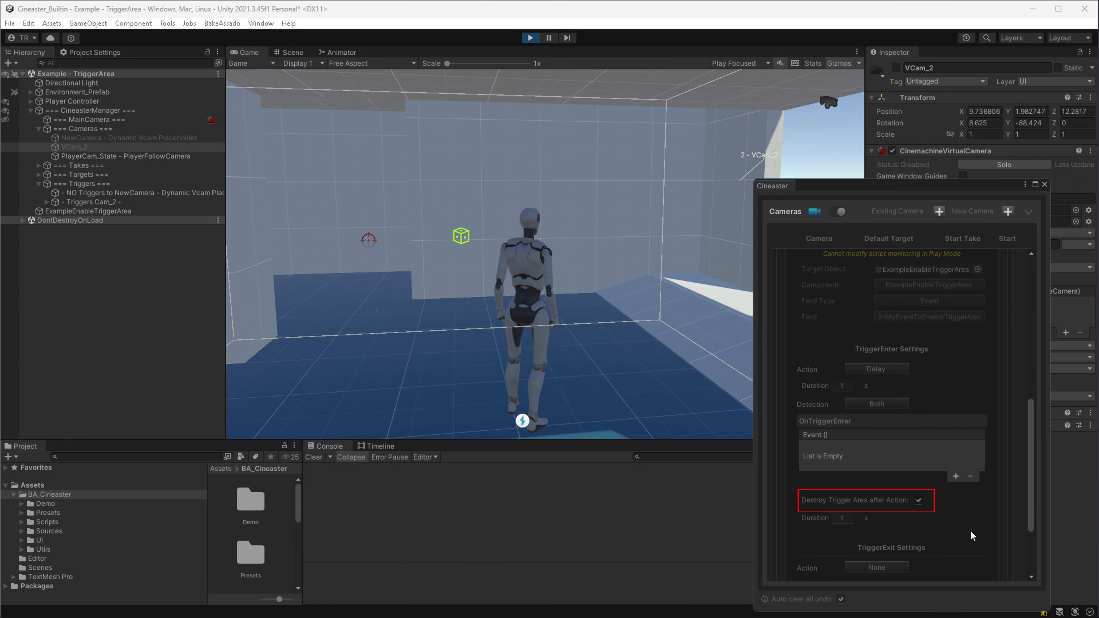
{"action": "left_click", "coordinate": [917, 500]}
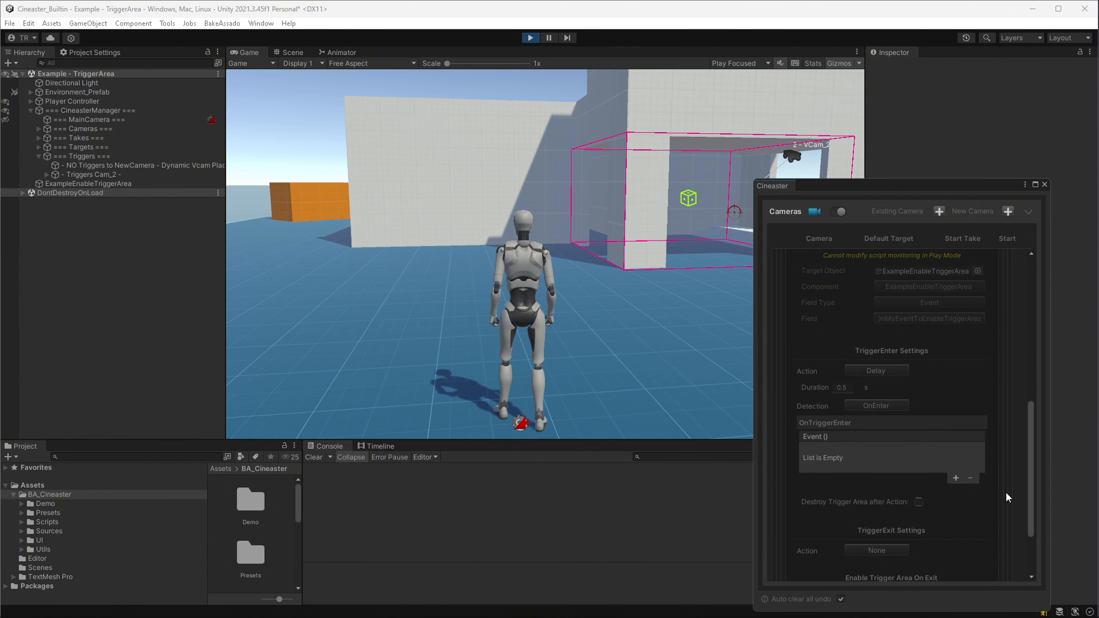
View the TriggerExit Action options, keep None, and move the player in the running game.
{"action": "scroll", "coordinate": [1007, 494], "scroll_direction": "down", "scroll_amount": 3}
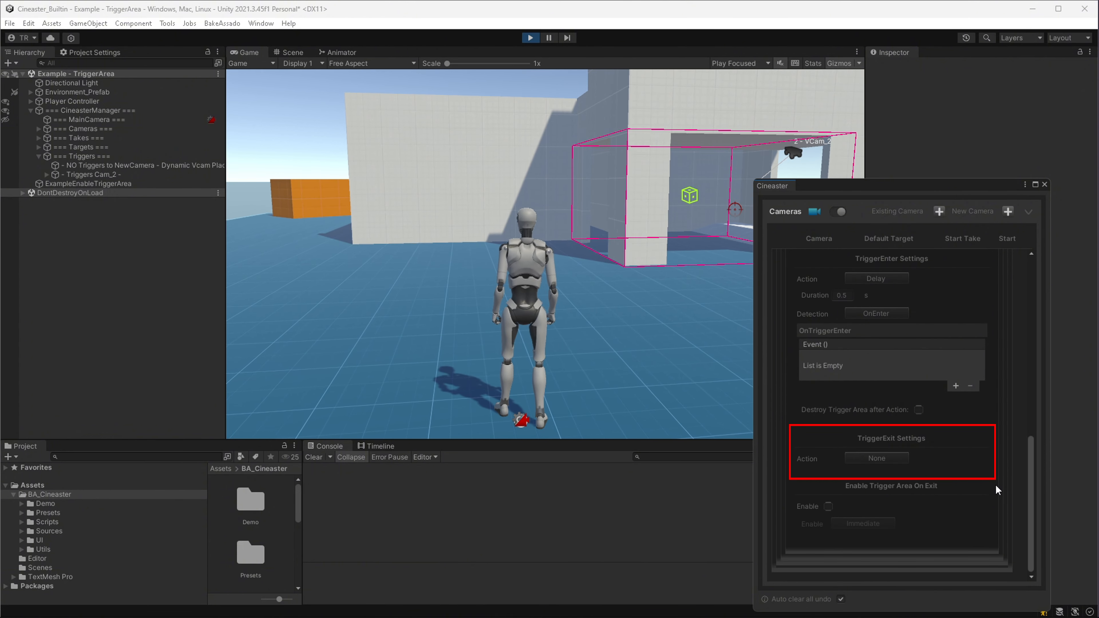
{"action": "left_click", "coordinate": [878, 457]}
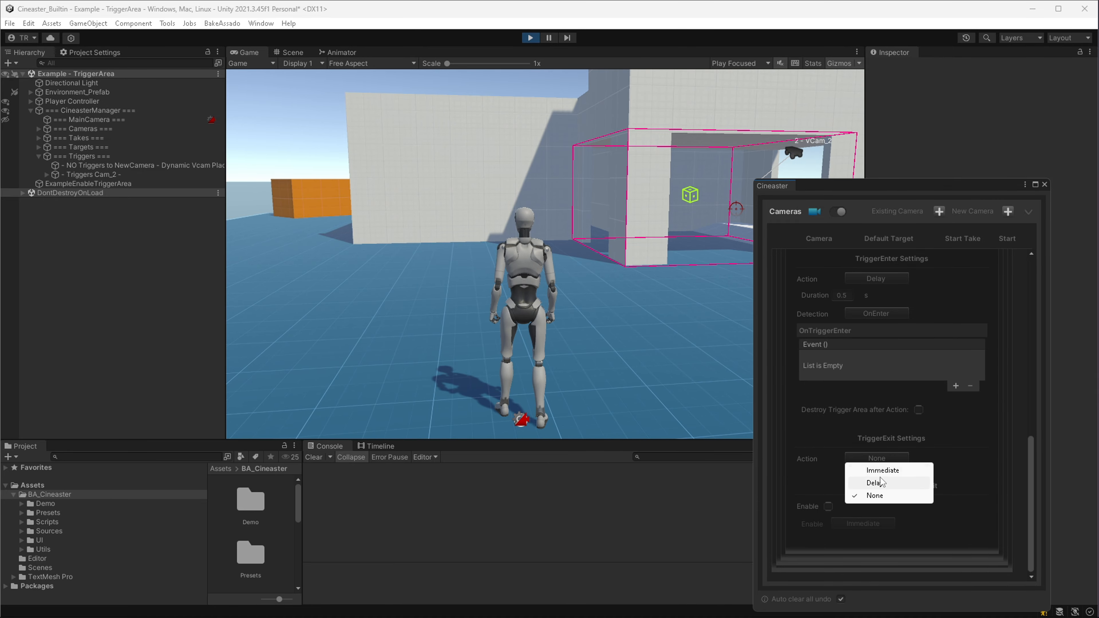
{"action": "left_click", "coordinate": [936, 456]}
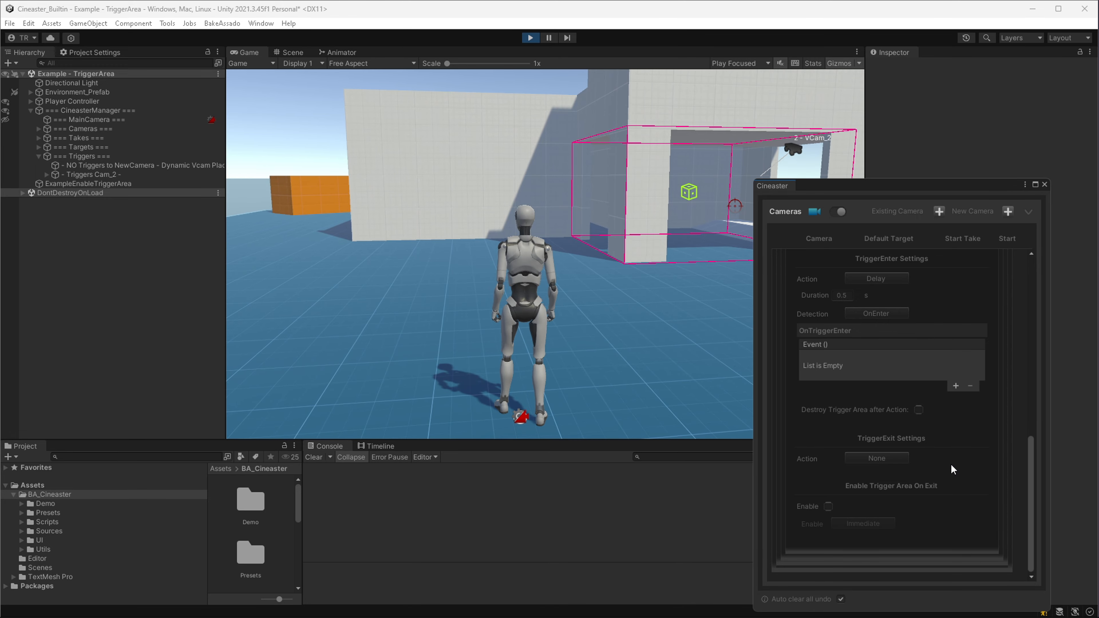
{"action": "left_click", "coordinate": [632, 374]}
{"action": "key", "text": "w"}
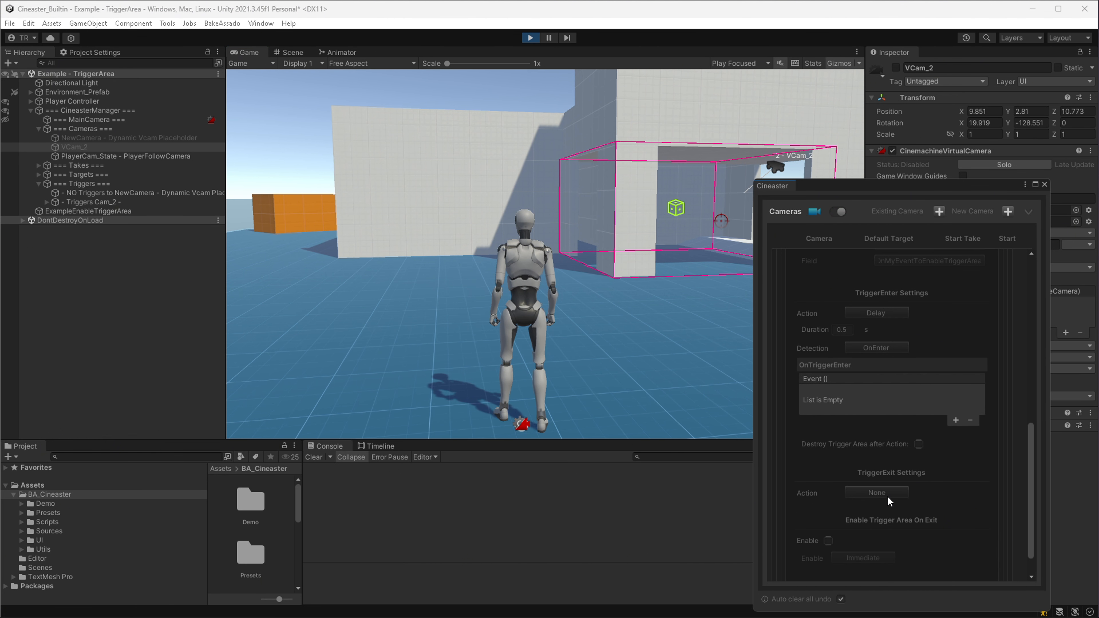
Set the TriggerExit Action to Delay and review its Duration, OnTriggerExit event, Next Camera, Start Take and Transition settings.
{"action": "left_click", "coordinate": [887, 495]}
{"action": "left_click", "coordinate": [876, 516]}
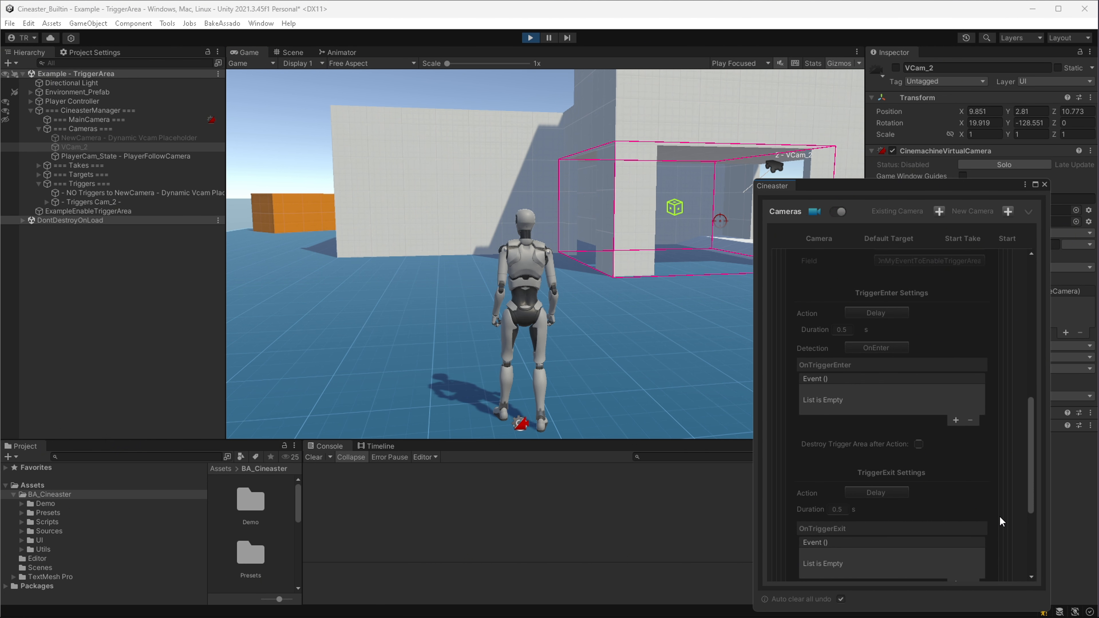
{"action": "scroll", "coordinate": [1000, 517], "scroll_direction": "down", "scroll_amount": 3}
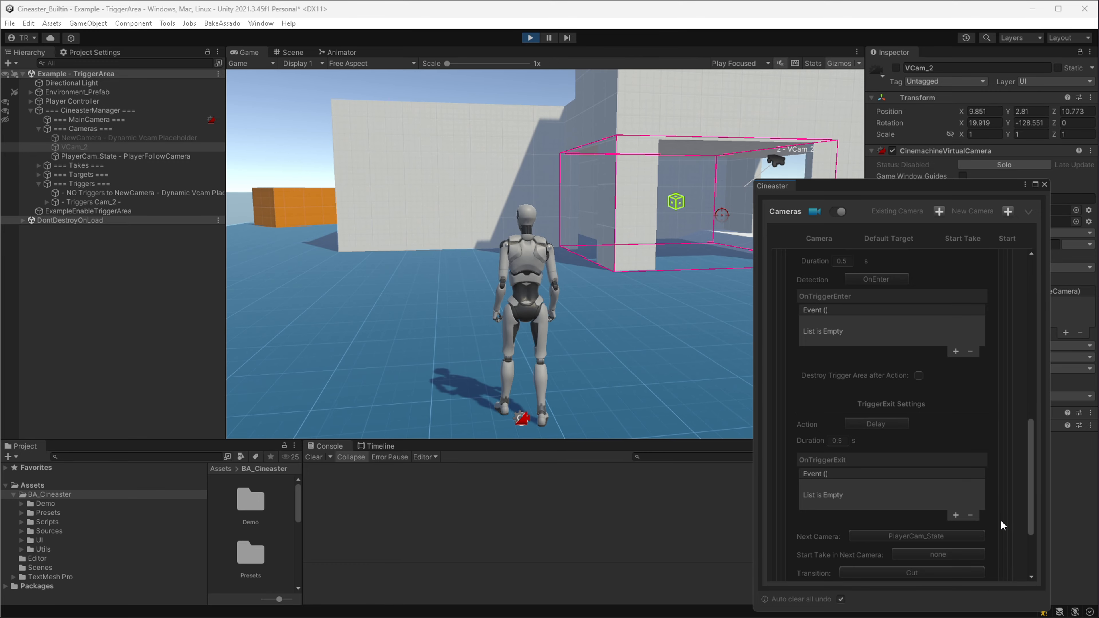
{"action": "scroll", "coordinate": [1001, 520], "scroll_direction": "down", "scroll_amount": 3}
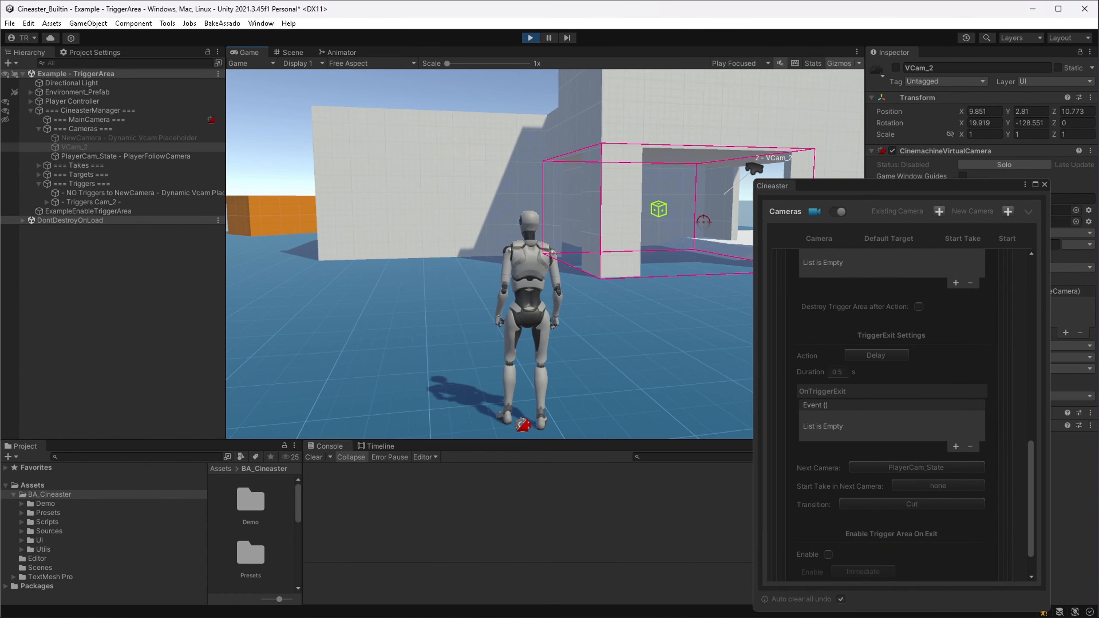
Run the player into and back out of the trigger area to test the delayed TriggerExit action.
{"action": "key", "text": "w"}
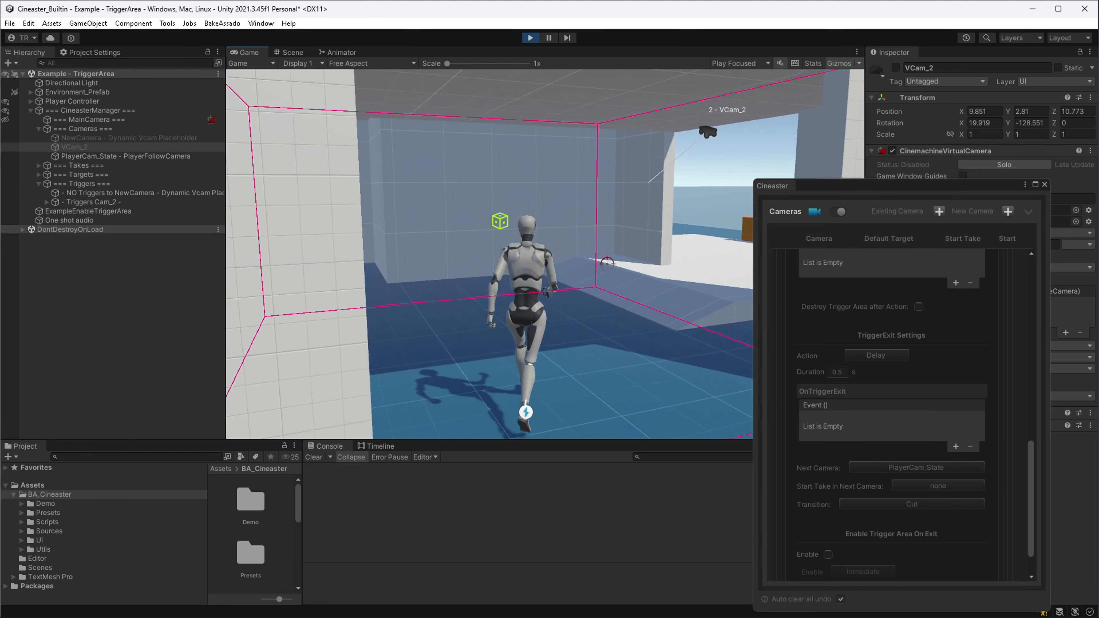
{"action": "key", "text": "w"}
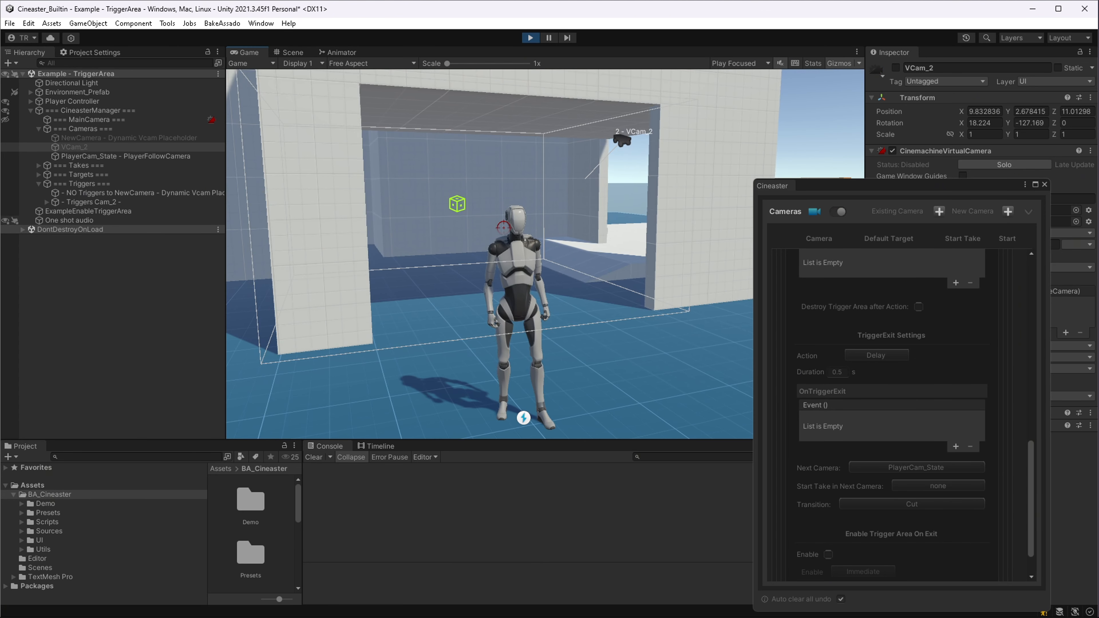
{"action": "key", "text": "r"}
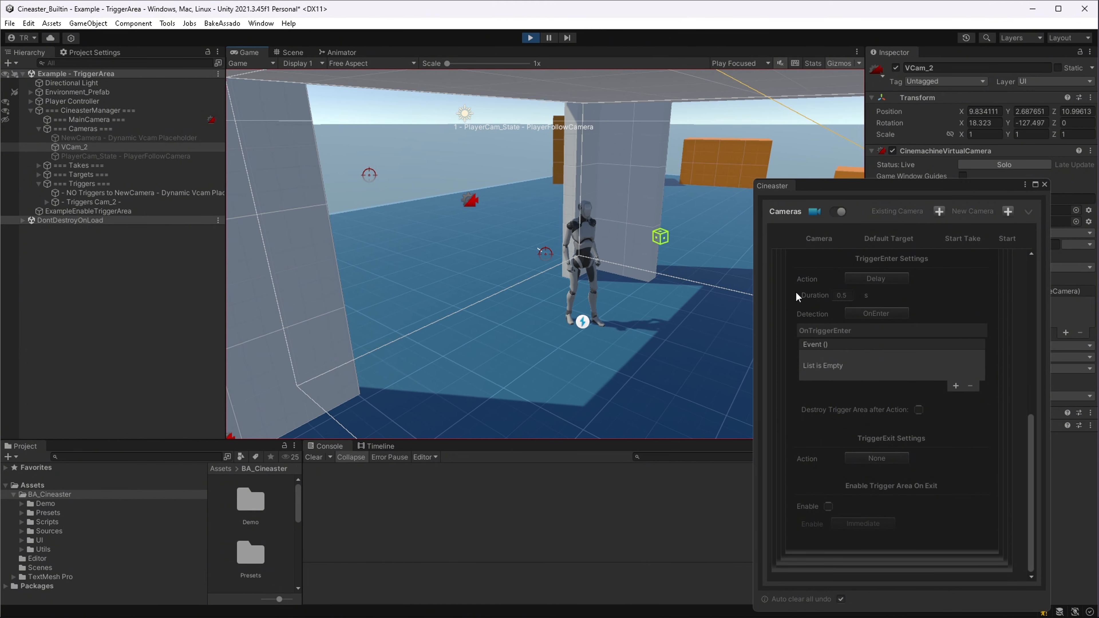
Turn on Enable under Enable Trigger Area On Exit for the Player trigger area.
{"action": "scroll", "coordinate": [795, 291], "scroll_direction": "up", "scroll_amount": 10}
{"action": "scroll", "coordinate": [826, 521], "scroll_direction": "down", "scroll_amount": 3}
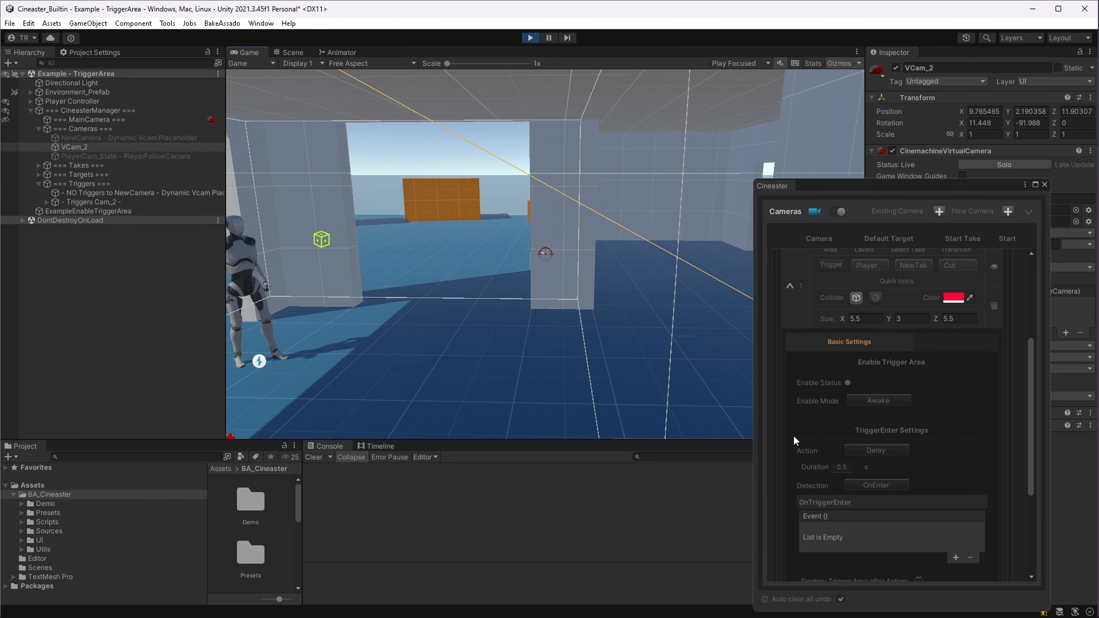
{"action": "scroll", "coordinate": [794, 435], "scroll_direction": "down", "scroll_amount": 4}
{"action": "left_click", "coordinate": [828, 506]}
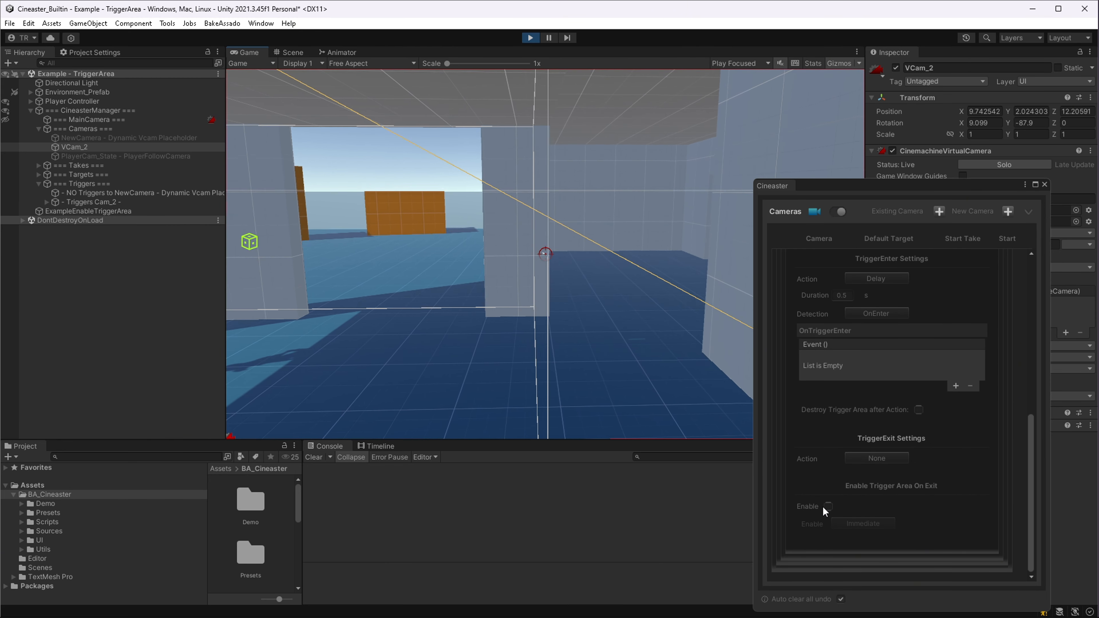